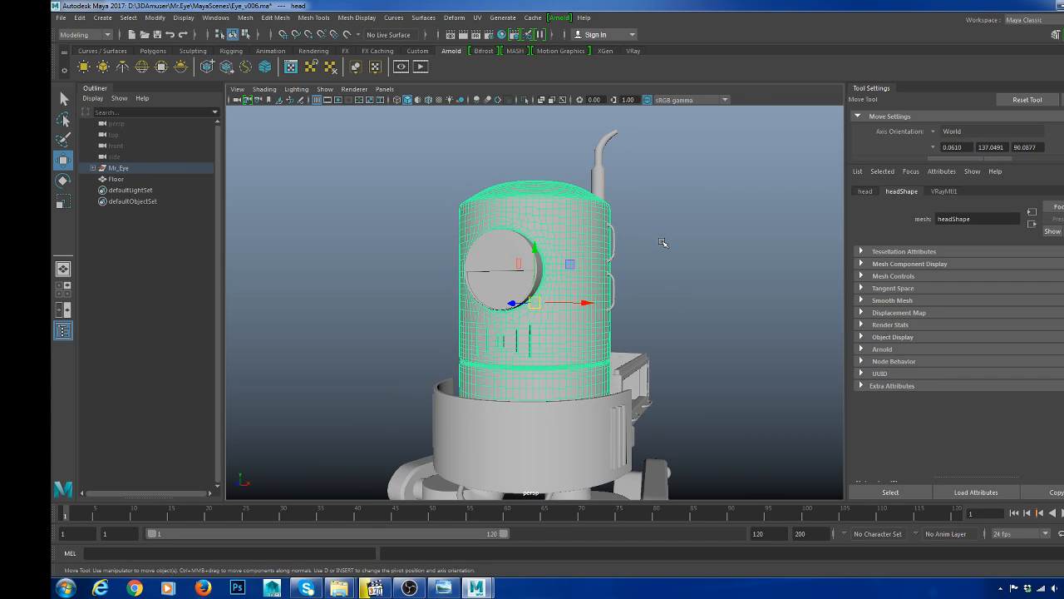
- Hide the parts from holder01 through frontPart in the Mr_Eye group
scroll(623, 271, up, 4)
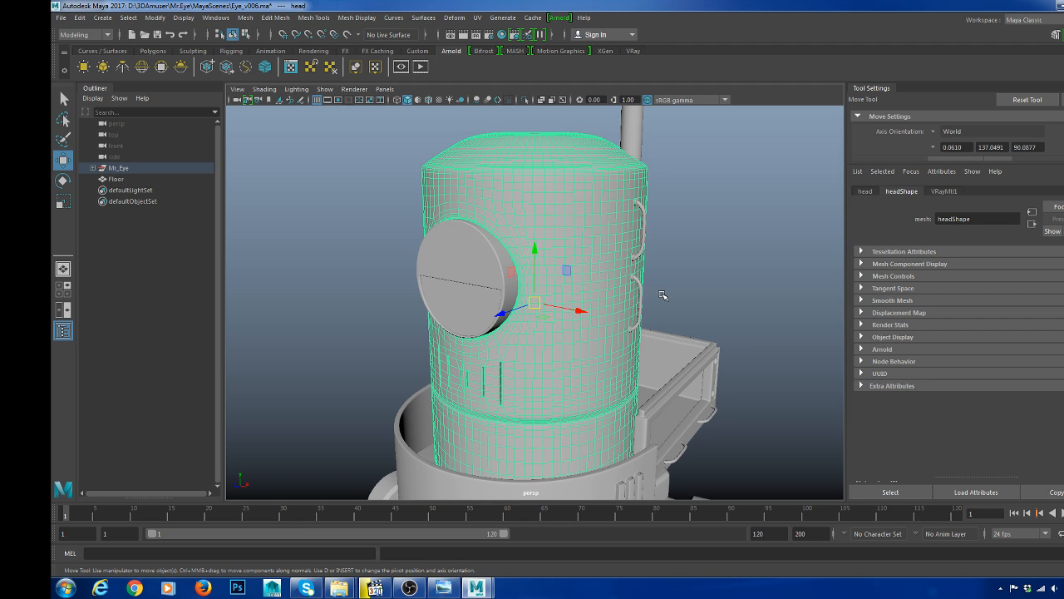
key(f)
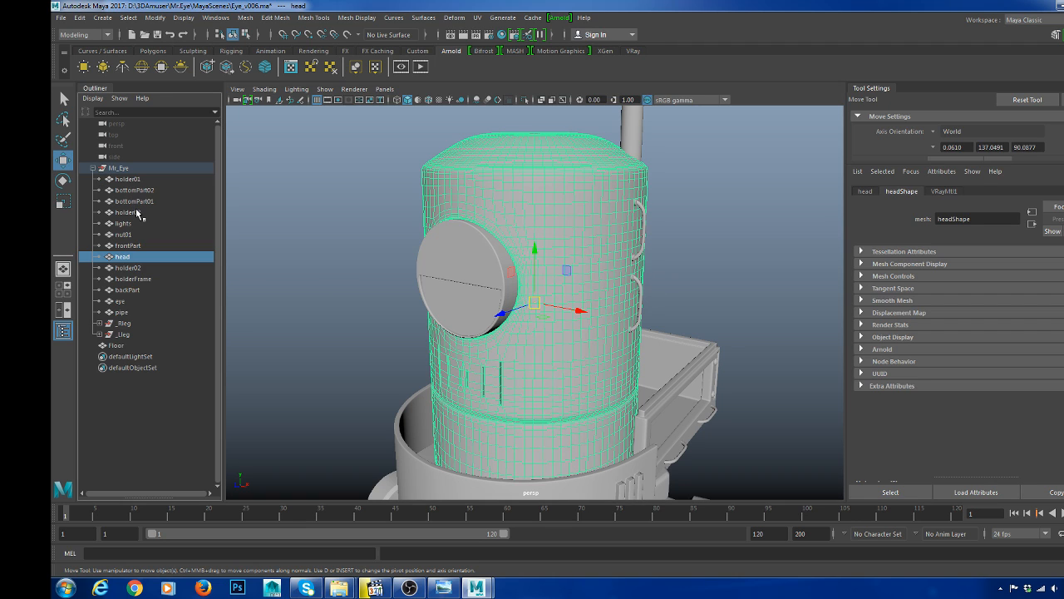
click(128, 245)
shift+click(129, 223)
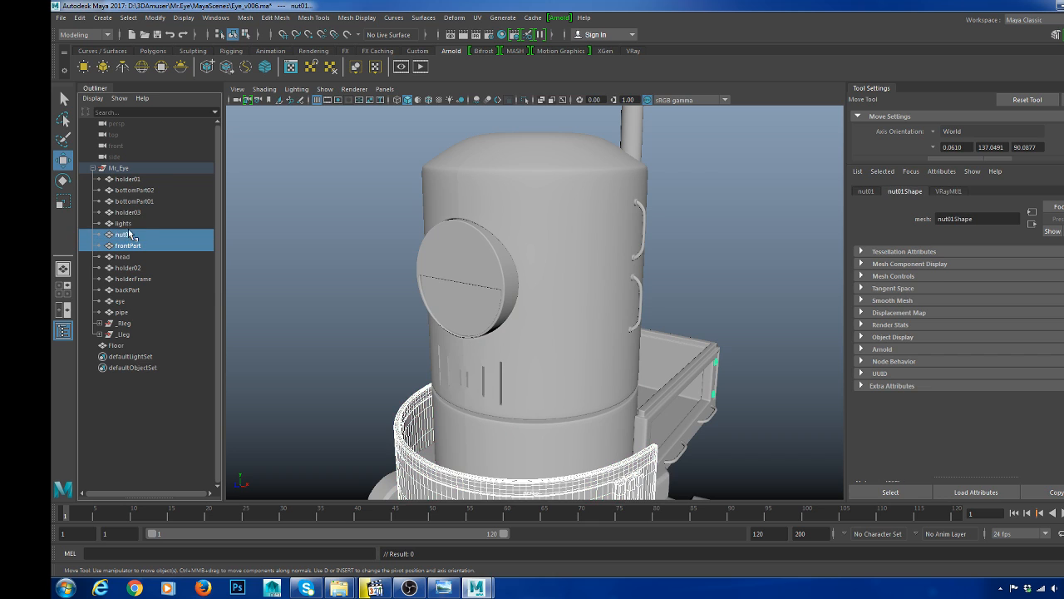
drag(131, 216, 142, 179)
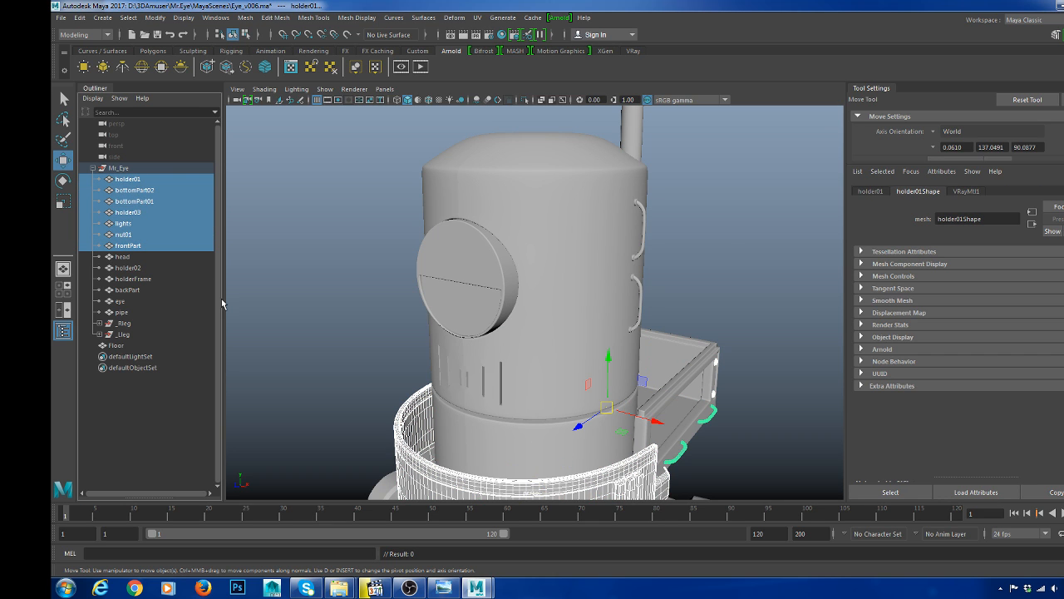
key(ctrl+h)
- Hide the remaining Mr_Eye parts from holder02 through _Lleg, then select the head
click(132, 268)
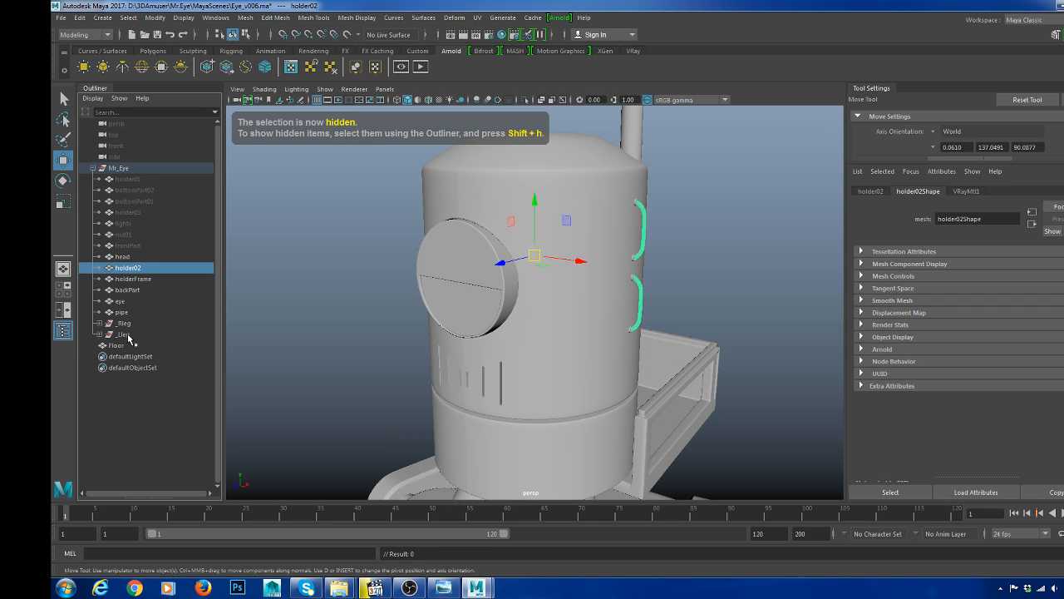
shift+click(129, 334)
key(ctrl+h)
click(520, 302)
scroll(609, 297, down, 3)
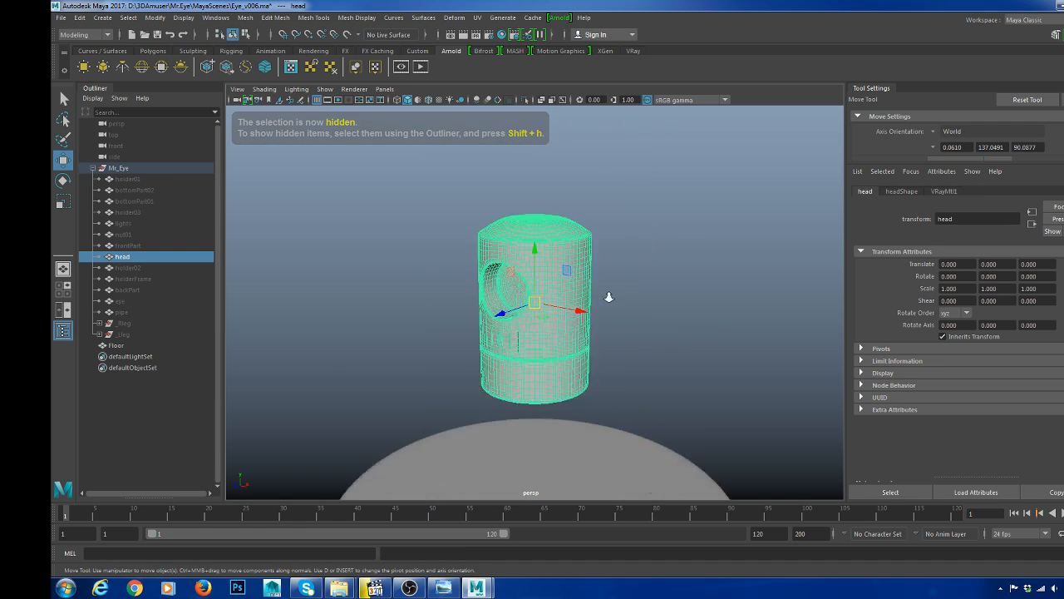
- Hide the Floor disc and frame the head mesh by itself in the viewport
scroll(641, 361, up, 2)
scroll(570, 404, down, 5)
click(546, 421)
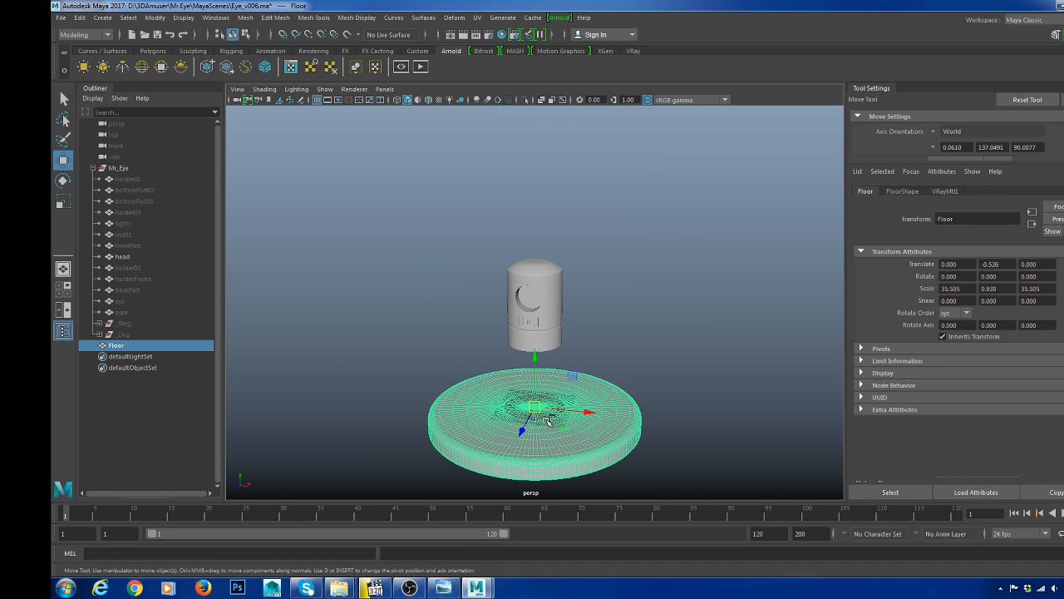
key(ctrl+h)
click(544, 349)
key(f)
scroll(566, 325, down, 3)
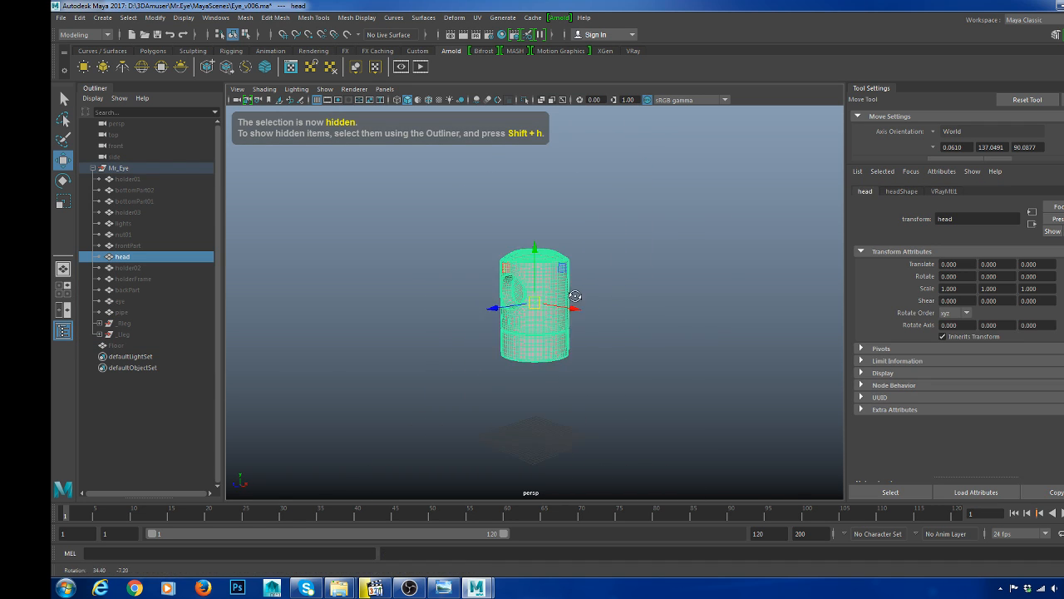
scroll(622, 346, up, 1)
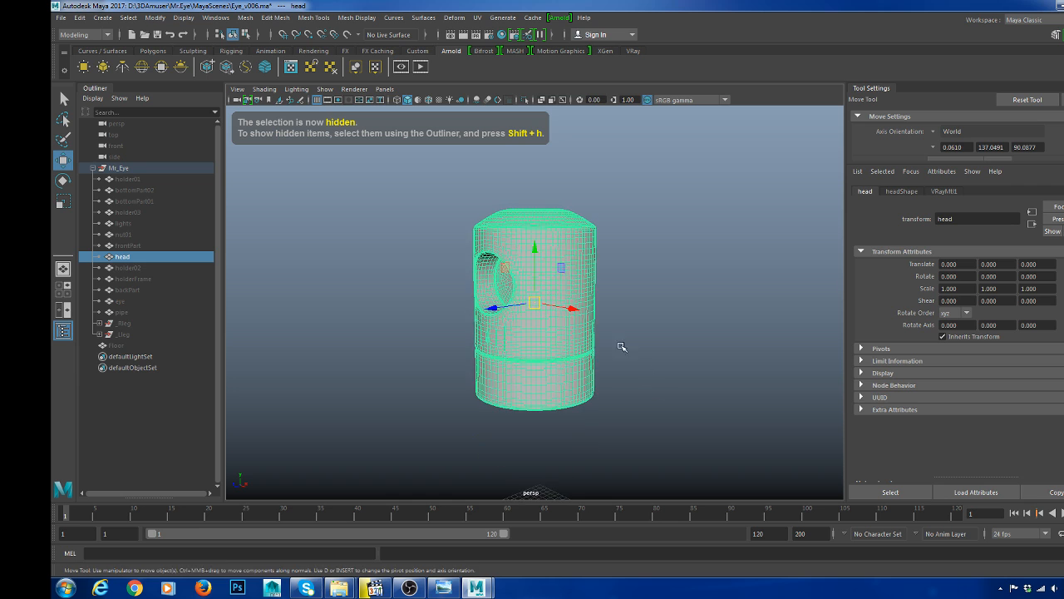
- Open the UV Editor for the head, maximize its window and widen the UV canvas against the UV Toolkit
click(480, 17)
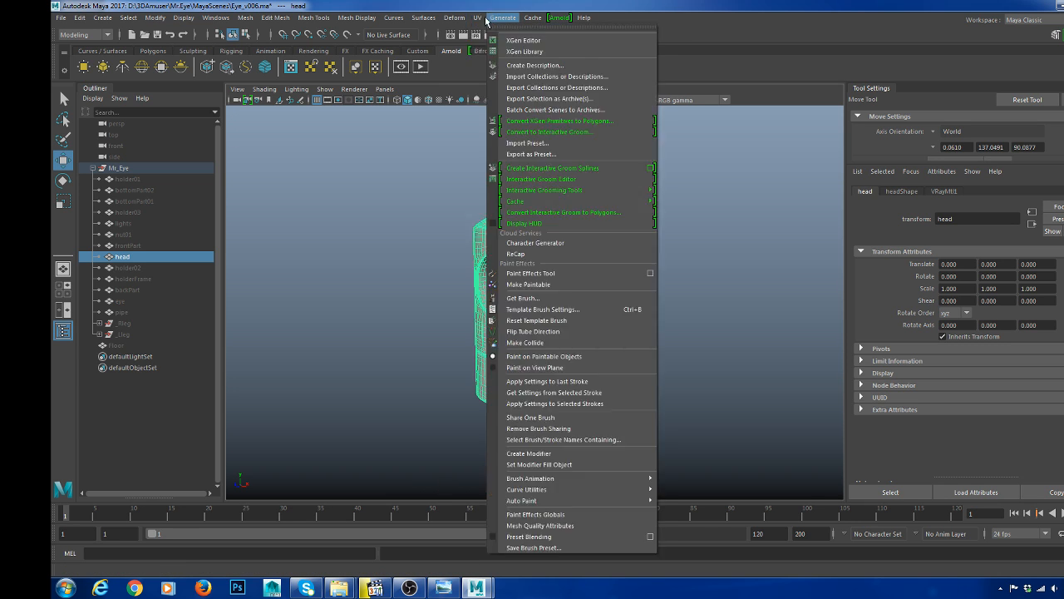
click(503, 38)
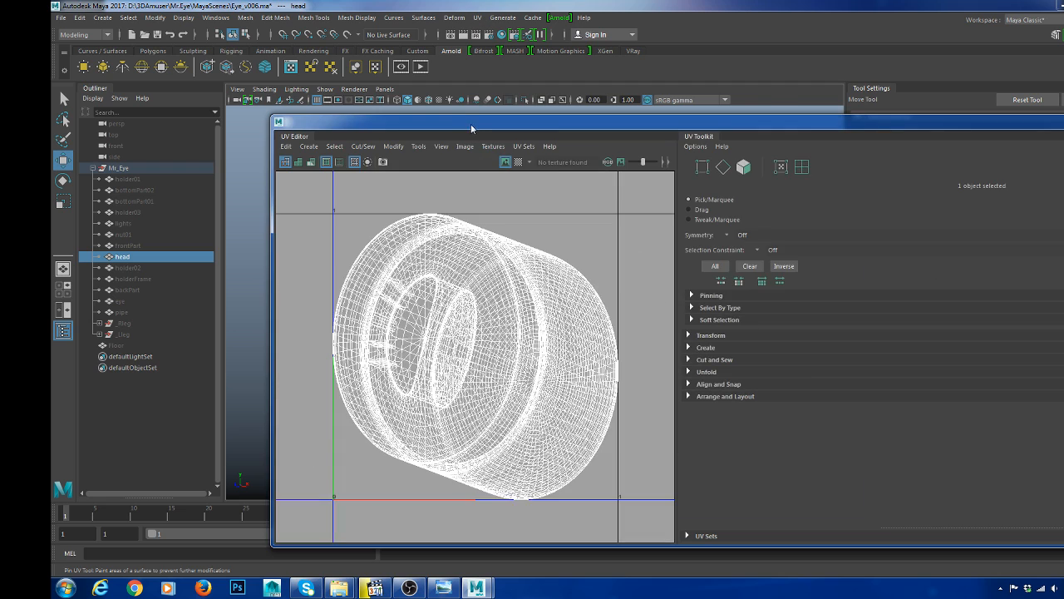
double_click(469, 125)
scroll(405, 250, down, 4)
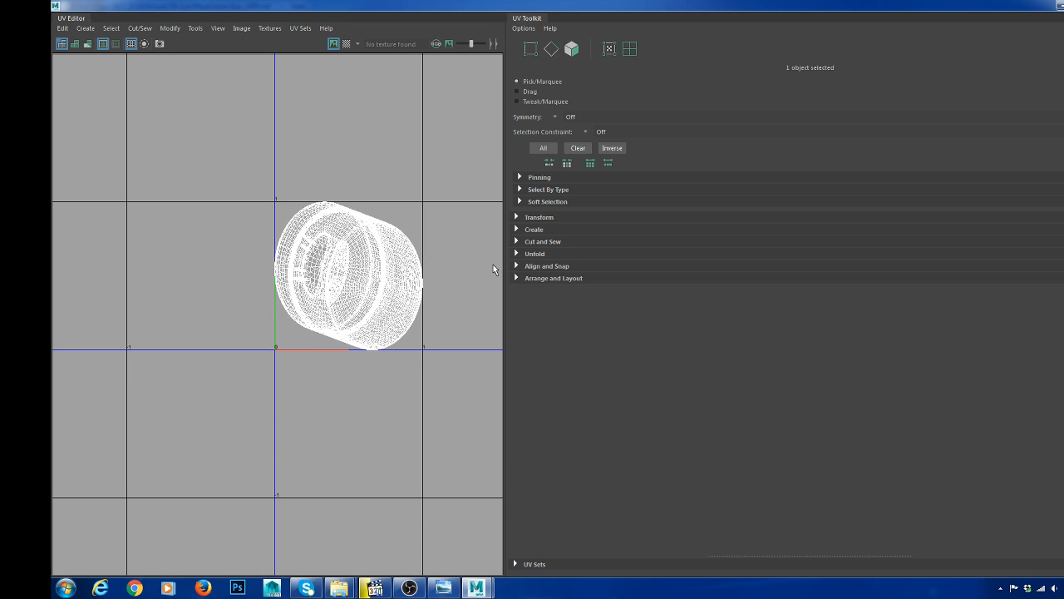
drag(503, 276, 894, 272)
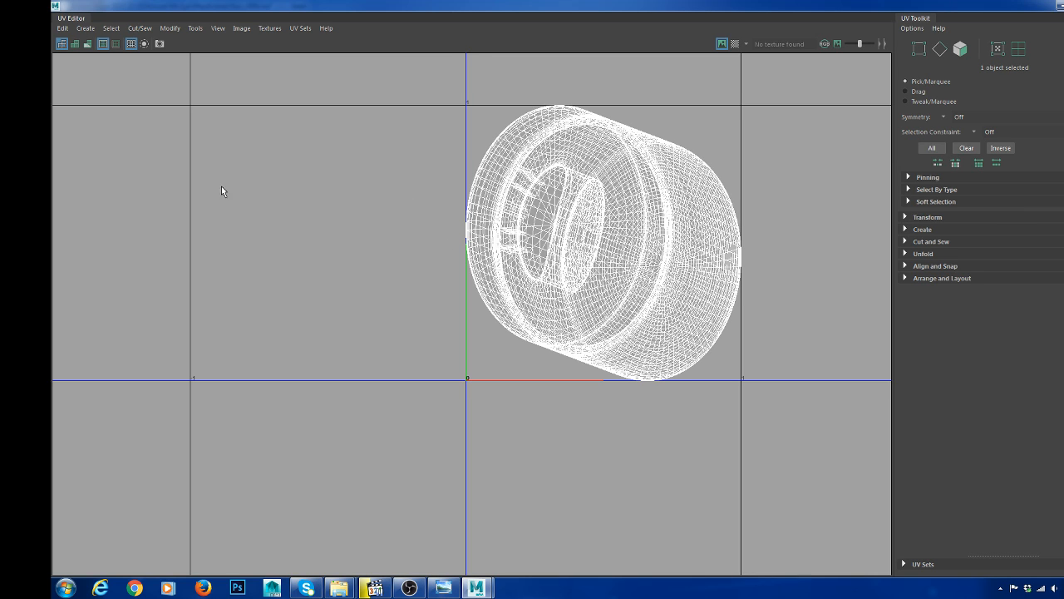
click(218, 28)
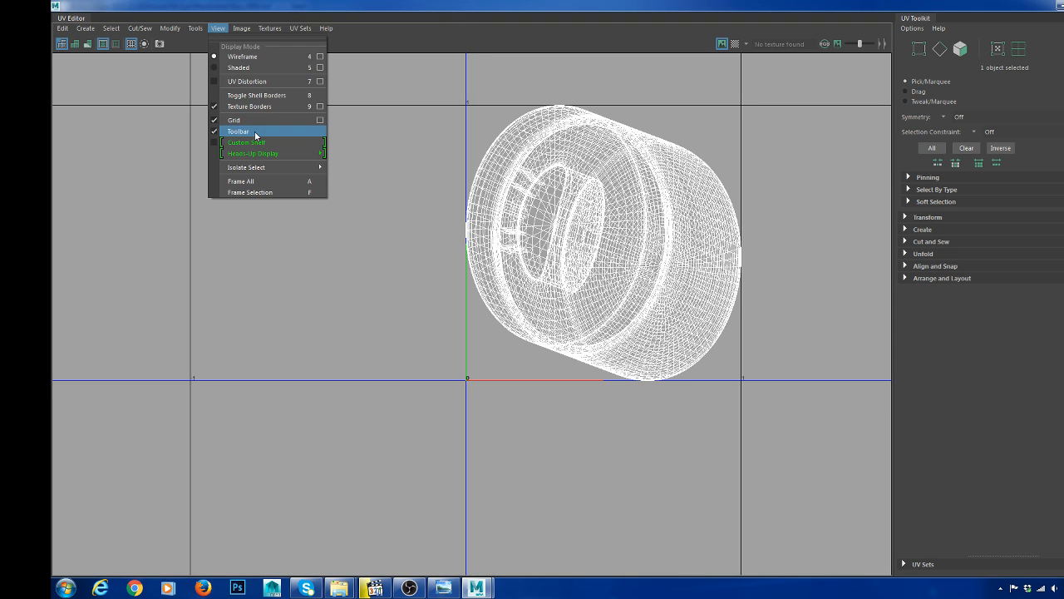
click(703, 196)
alt+middle_drag(703, 197, 642, 189)
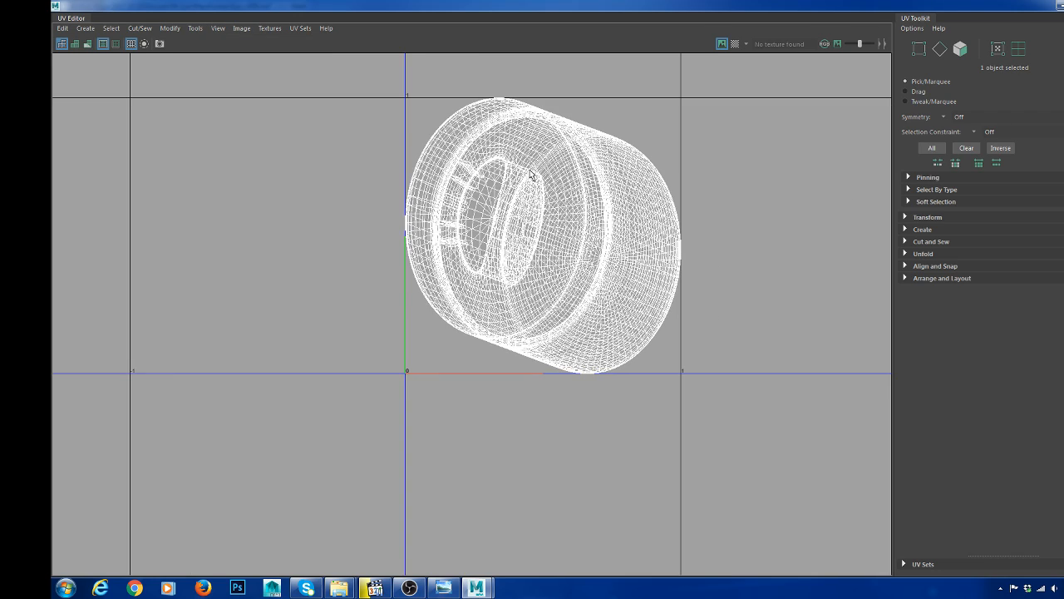
- Restore the UV Editor to a smaller window and apply a planar projection along the X axis to all faces of the head
drag(597, 4, 583, 116)
right_drag(601, 264, 599, 316)
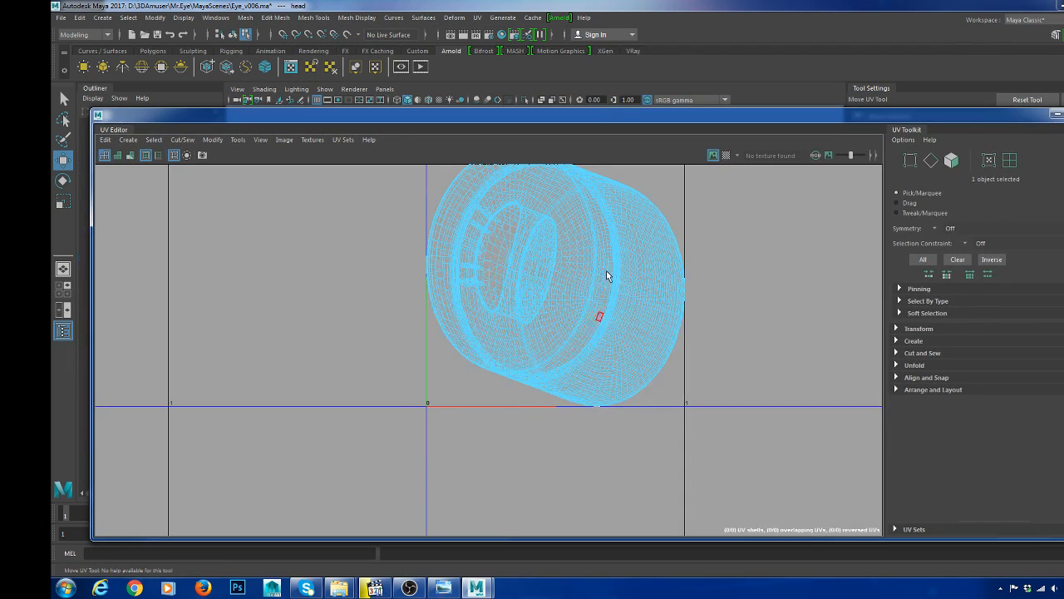
double_click(607, 274)
shift+right_click(738, 258)
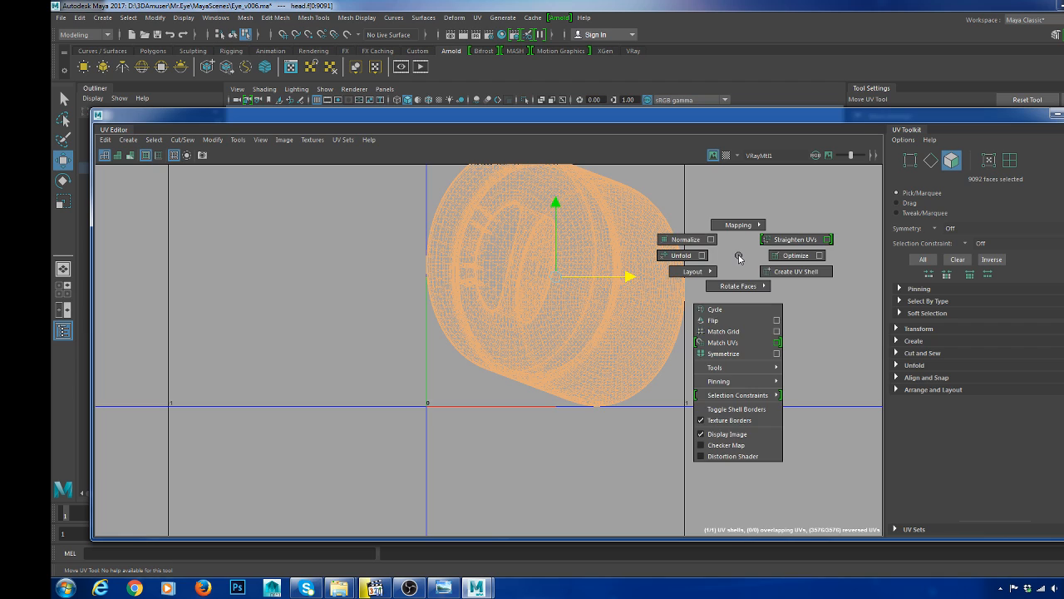
shift+right_drag(739, 254, 742, 188)
scroll(618, 275, down, 3)
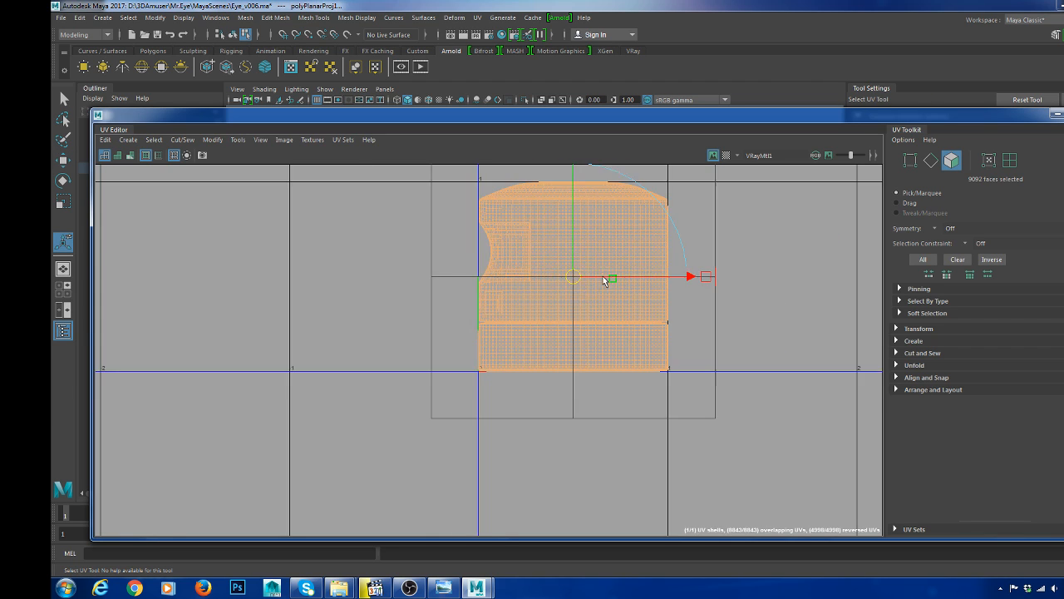
alt+middle_drag(582, 241, 580, 291)
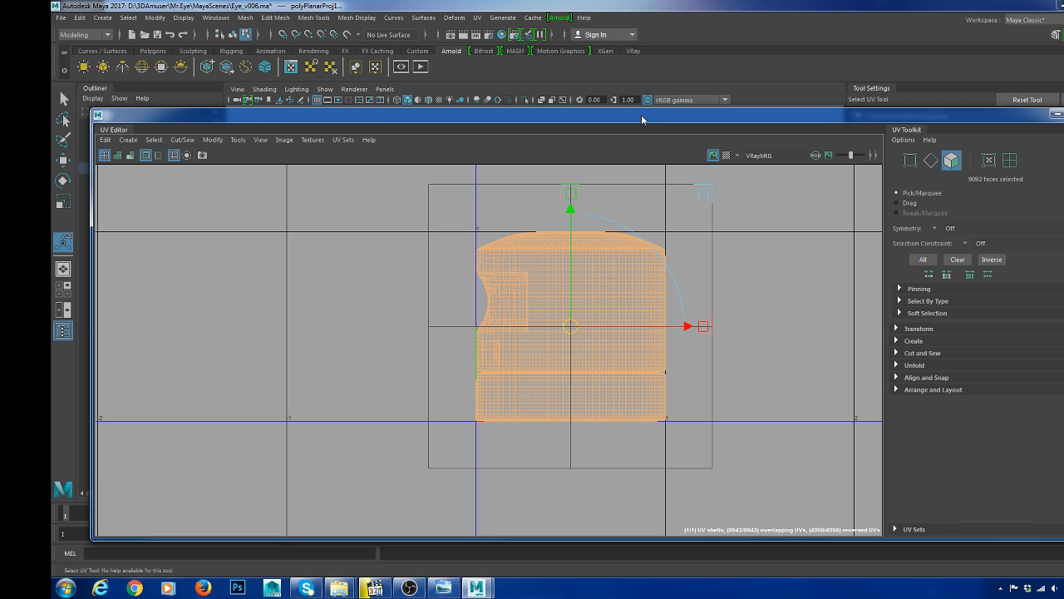
- Lower the UV Editor window so the 3D viewport is exposed, and bring the dome of the head into close view
drag(642, 120, 643, 340)
alt+drag(632, 198, 617, 240)
alt+middle_drag(663, 264, 605, 183)
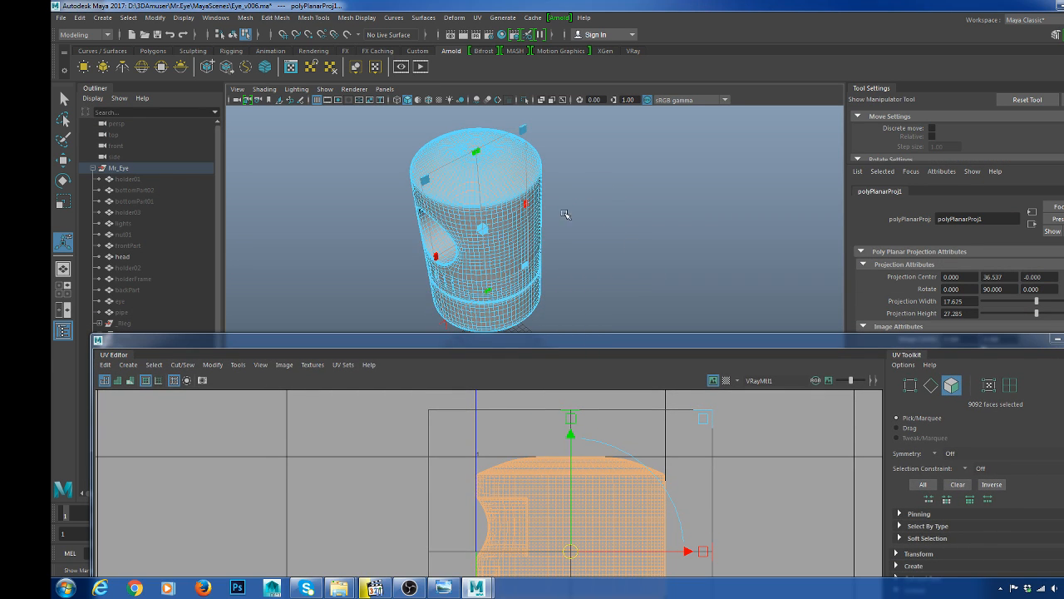
alt+drag(564, 215, 573, 204)
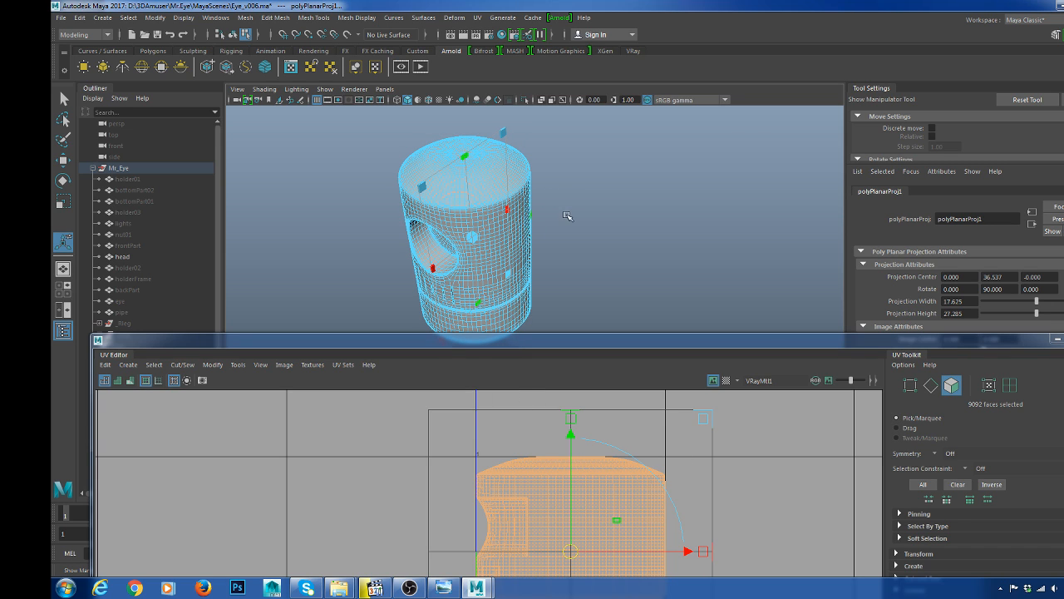
alt+drag(565, 214, 551, 184)
alt+right_drag(551, 184, 513, 307)
alt+middle_drag(515, 192, 603, 255)
alt+right_drag(603, 255, 695, 266)
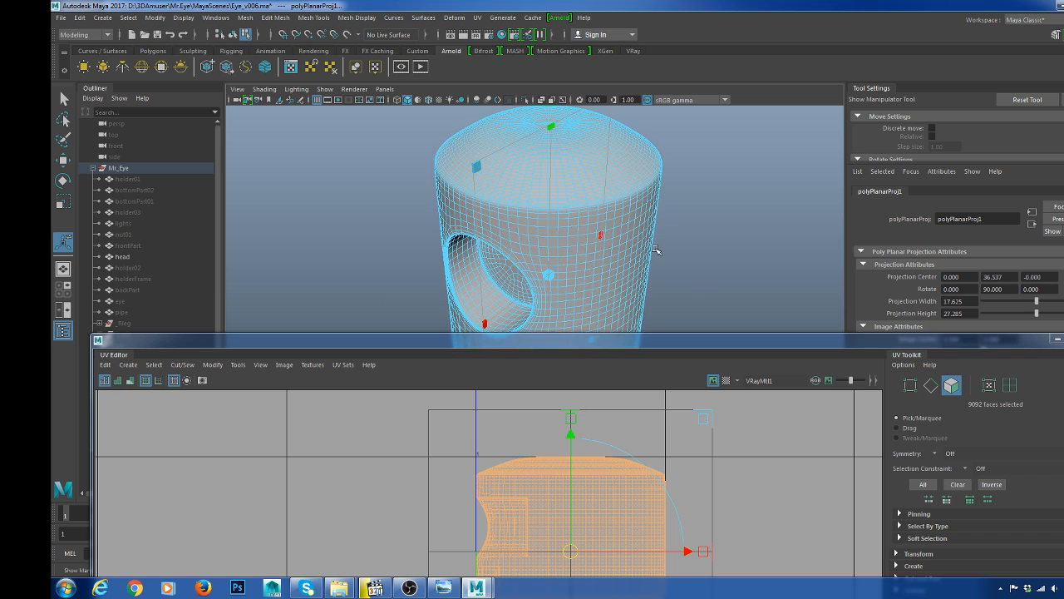
- Cut the head's UVs along the edge loop around the rim where the domed top meets the cylindrical wall
key(q)
key(F10)
double_click(577, 209)
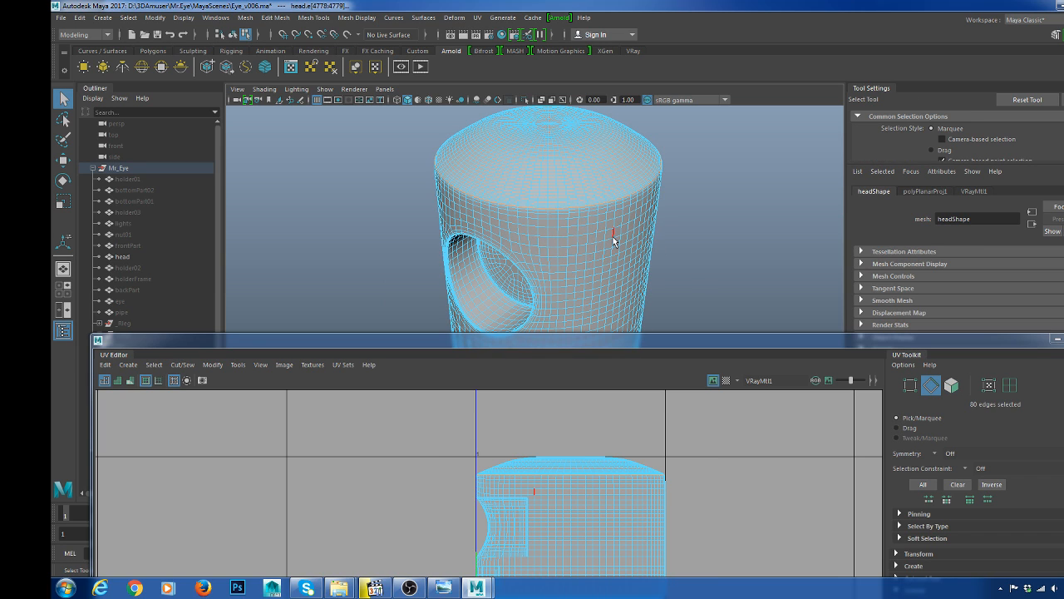
key(space)
key(space)
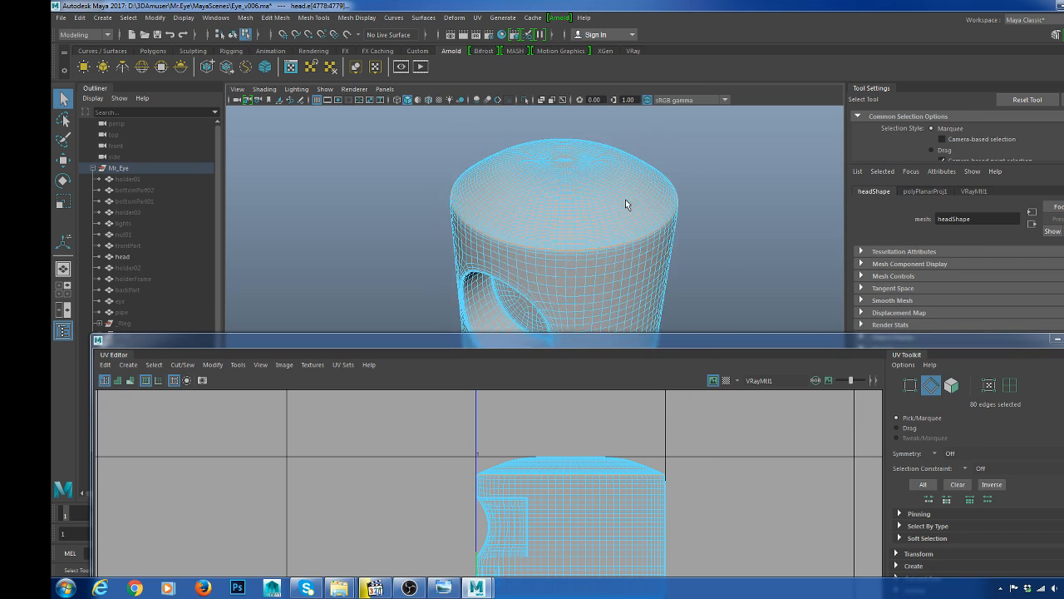
alt+right_drag(625, 199, 729, 271)
alt+middle_drag(659, 140, 604, 245)
alt+right_drag(605, 245, 628, 276)
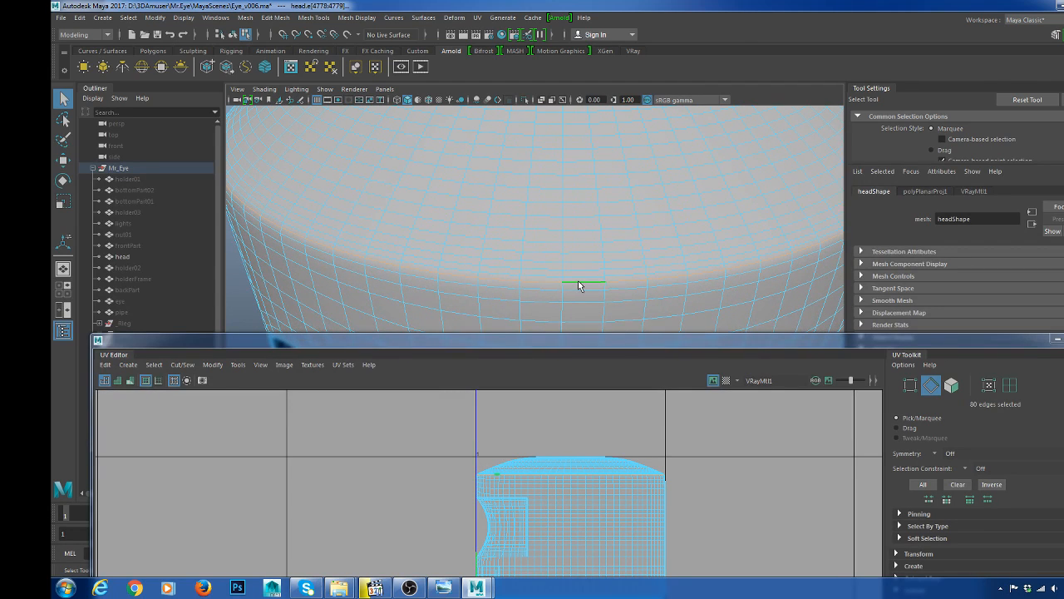
key(f)
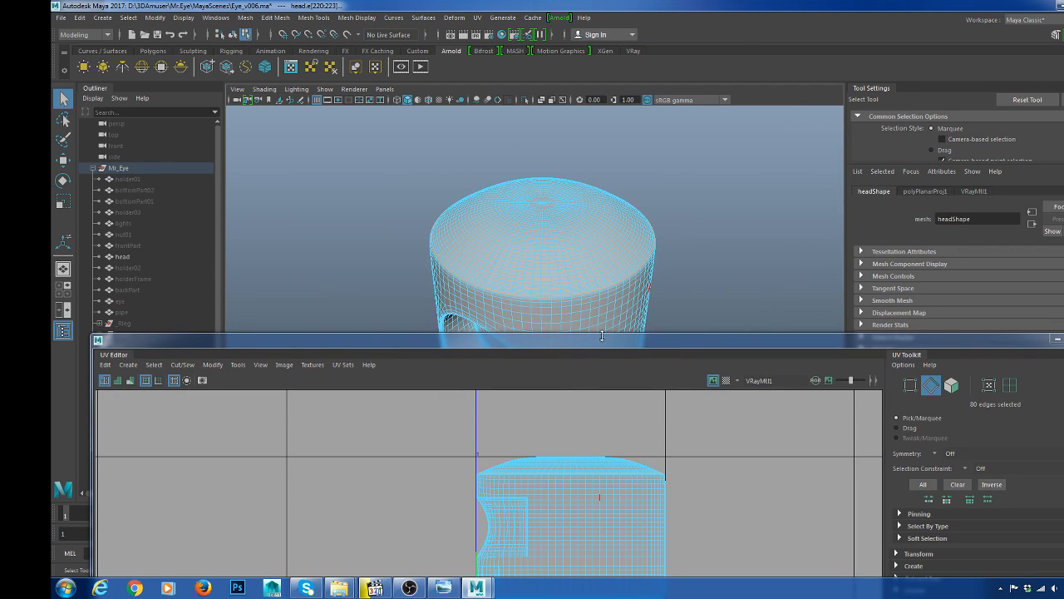
shift+right_drag(777, 445, 744, 464)
- Cut the head's UVs along the edge loop around the rim of the round eye opening
alt+drag(628, 199, 626, 223)
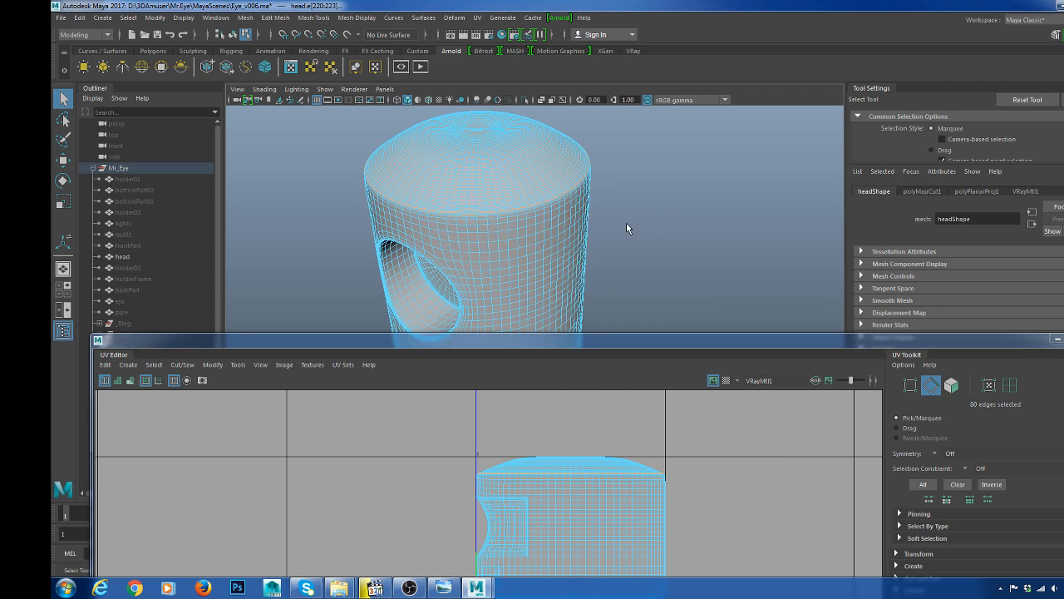
alt+middle_drag(546, 259, 626, 194)
alt+middle_drag(608, 230, 571, 229)
alt+drag(560, 252, 612, 229)
alt+right_drag(610, 249, 638, 277)
alt+drag(639, 277, 620, 241)
alt+right_drag(619, 243, 660, 312)
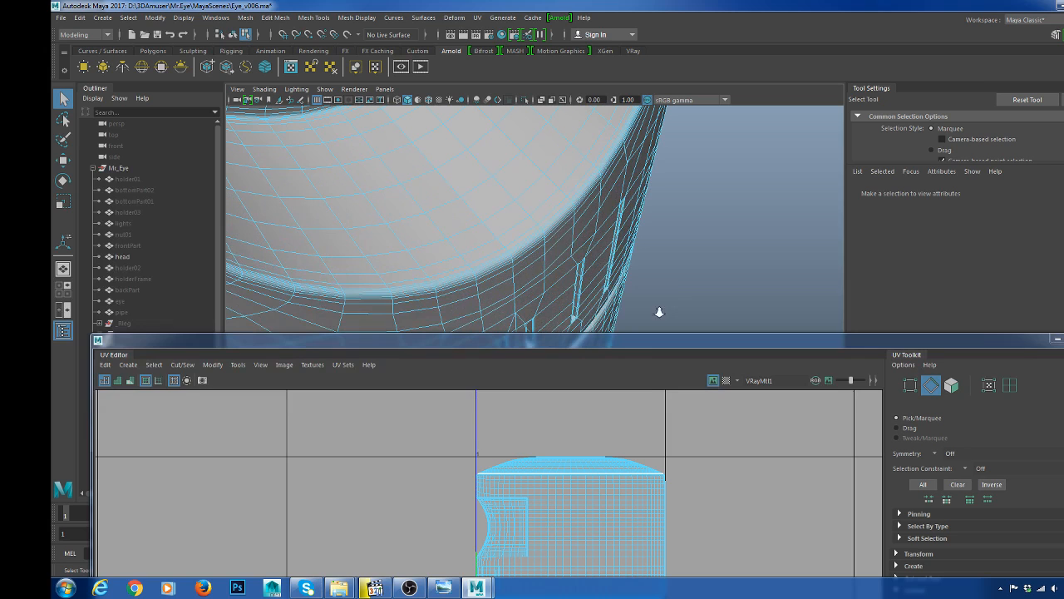
click(532, 243)
shift+right_drag(772, 446, 722, 464)
- Return to object mode with the Move tool and select the whole head mesh
alt+right_drag(584, 268, 520, 237)
alt+drag(532, 237, 546, 221)
key(w)
key(F8)
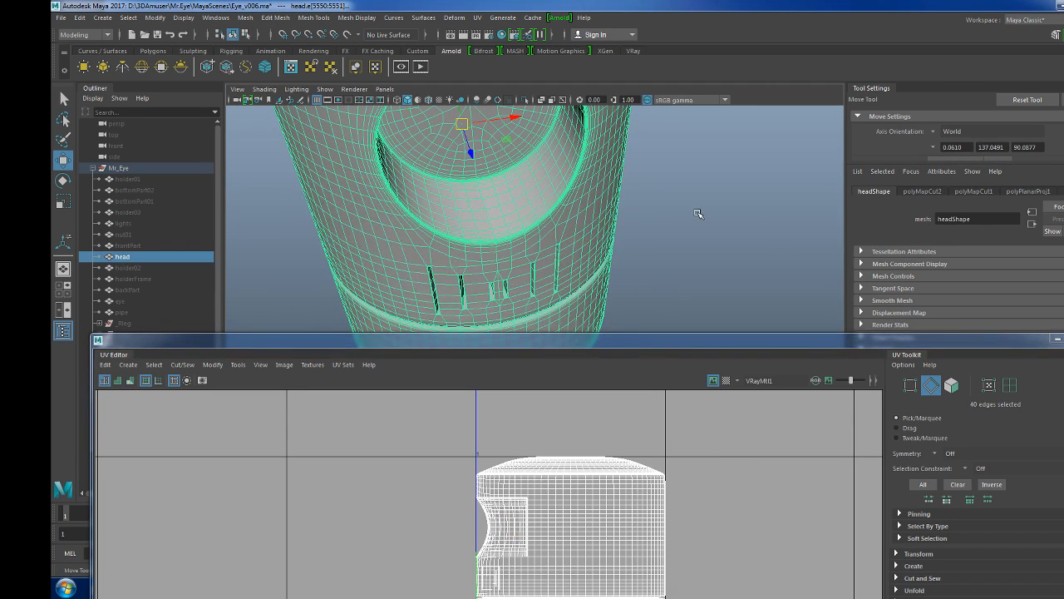
click(699, 214)
alt+drag(646, 238, 666, 257)
alt+right_drag(665, 257, 702, 270)
click(537, 225)
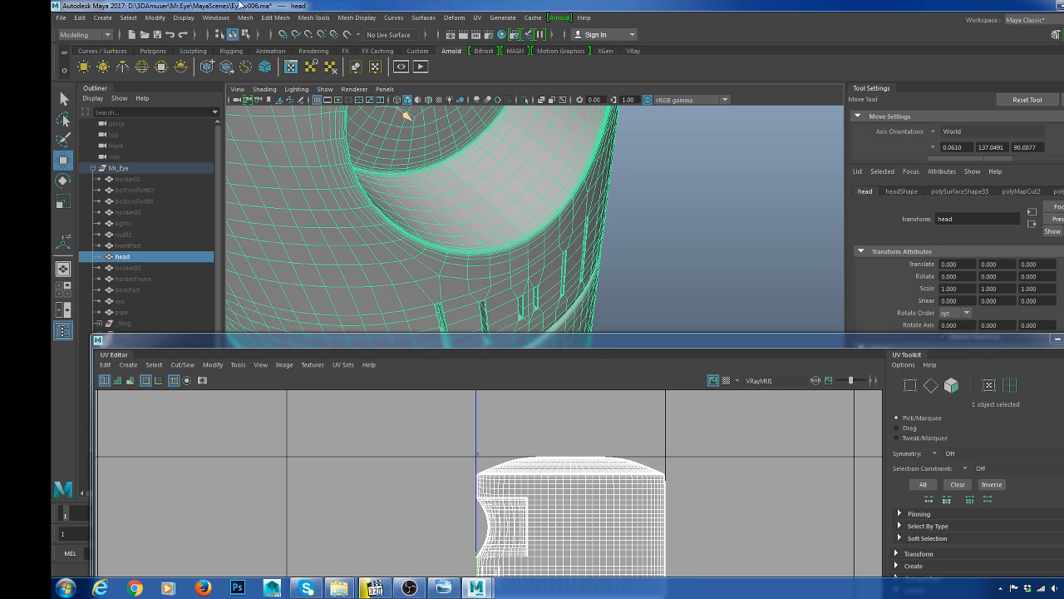
- Try to highlight the UV cuts on the head through its polygon edge display options, then deselect the mesh
click(175, 18)
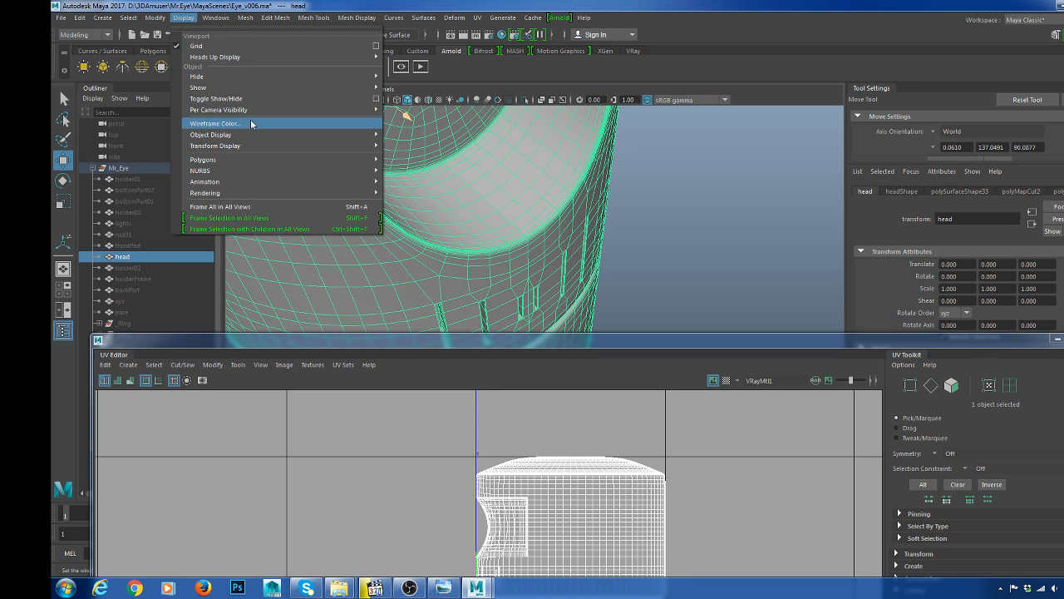
mouse_move(254, 87)
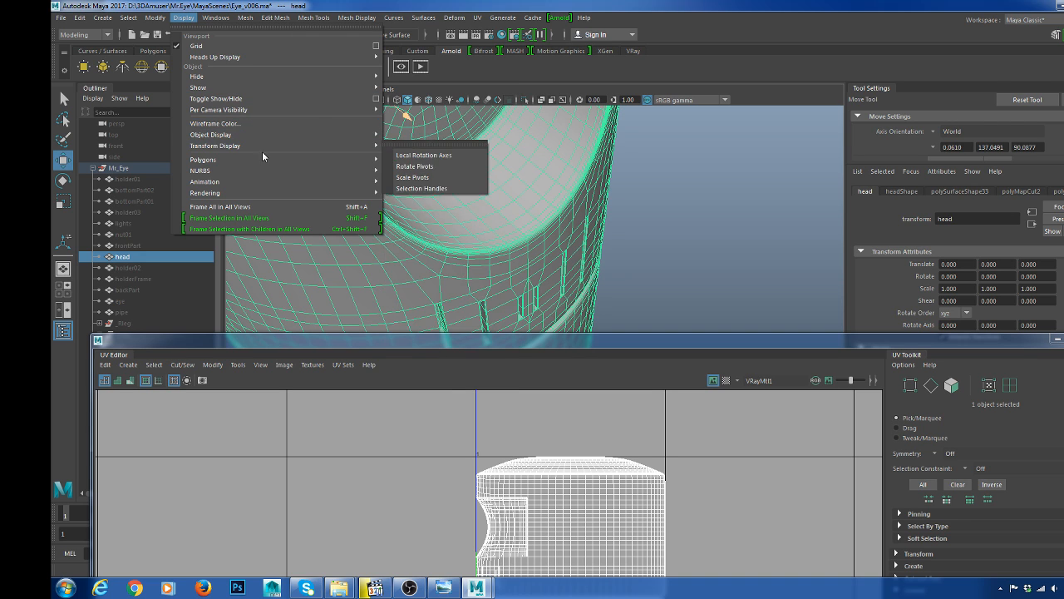
mouse_move(262, 159)
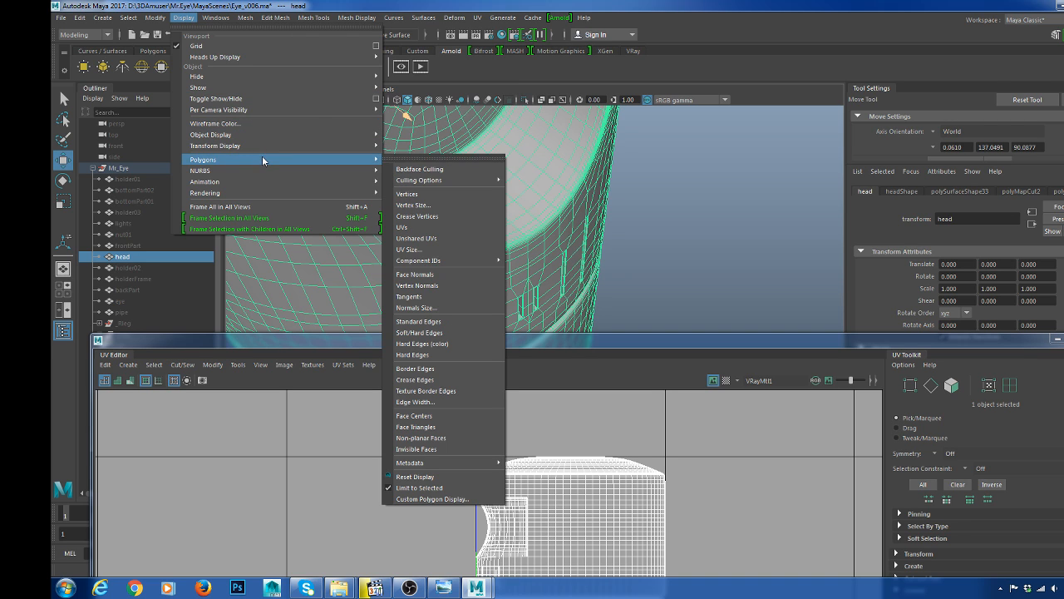
click(443, 380)
click(689, 220)
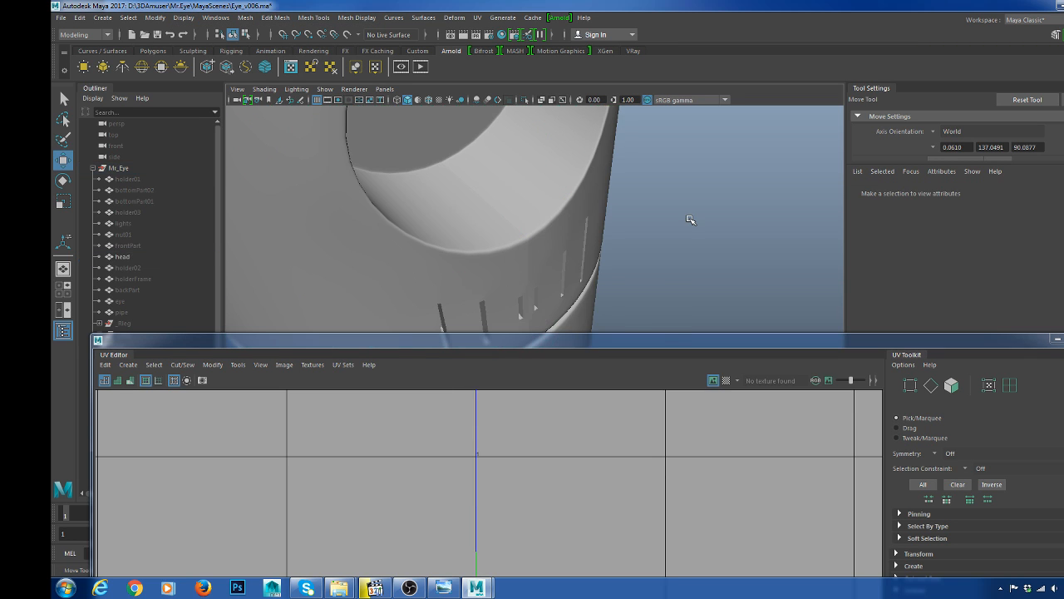
- Apply the Border Edges polygon display option to the head mesh and deselect it
click(551, 224)
click(215, 18)
mouse_move(184, 18)
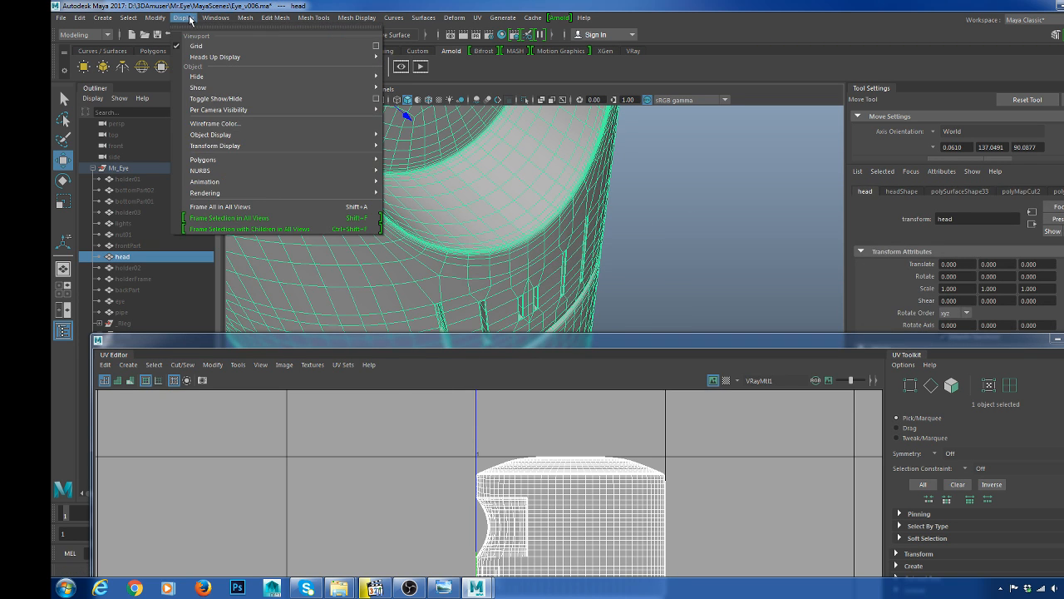
mouse_move(290, 158)
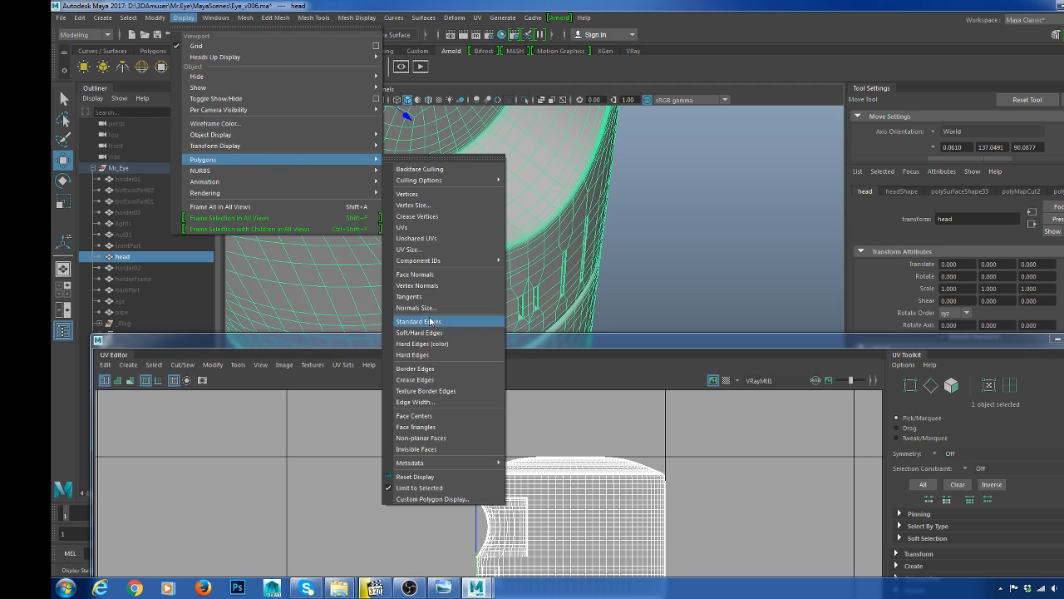
click(432, 369)
click(632, 255)
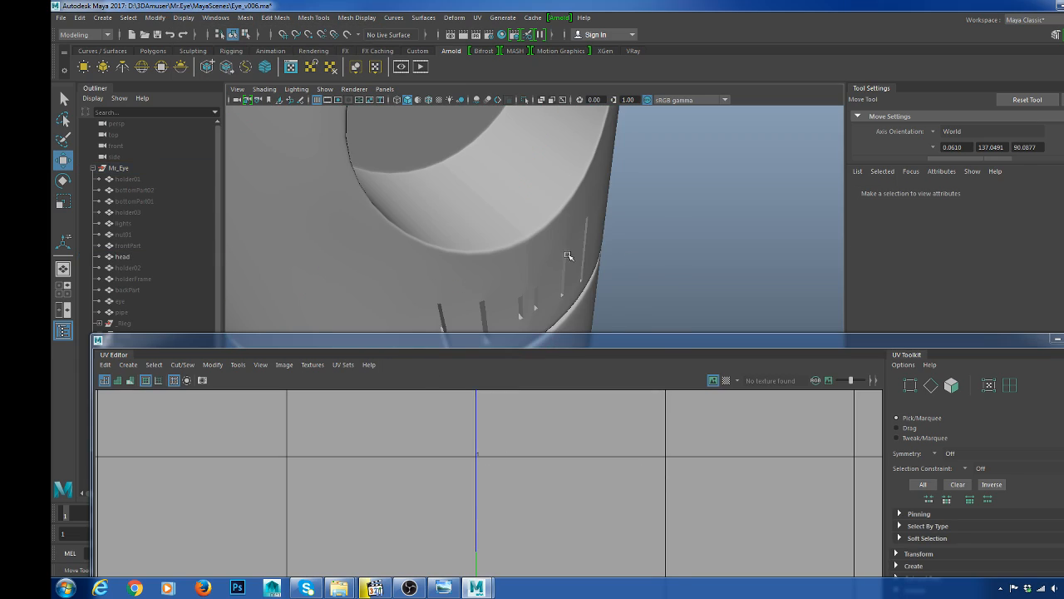
- Show the wireframe overlay on the shaded head
click(565, 257)
click(665, 255)
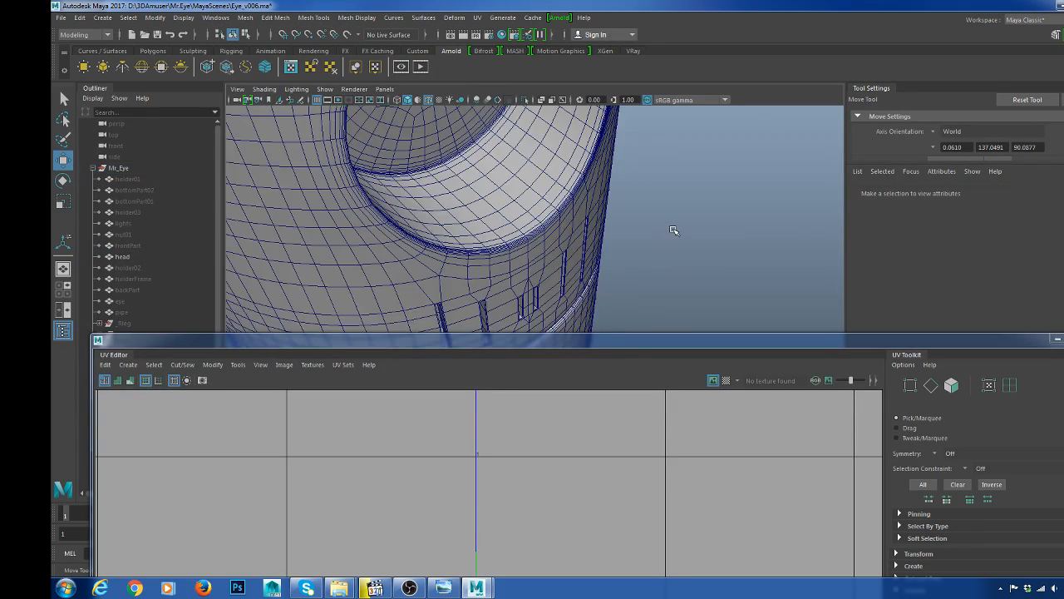
alt+drag(627, 266, 484, 266)
alt+right_drag(484, 266, 546, 292)
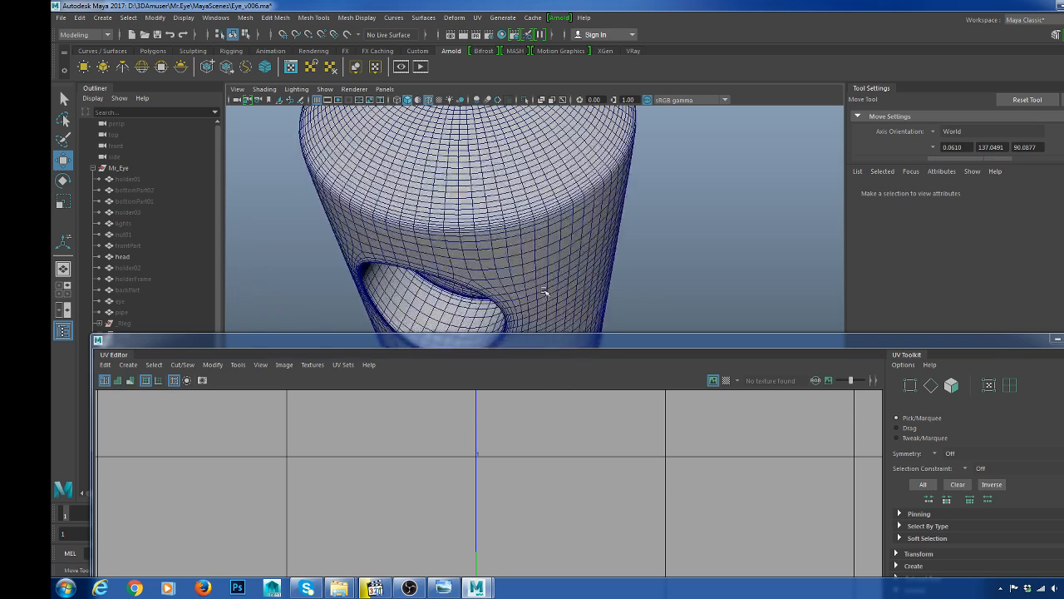
- Apply the Texture Border Edges polygon display option to the head mesh and deselect it
click(546, 292)
click(215, 18)
mouse_move(182, 19)
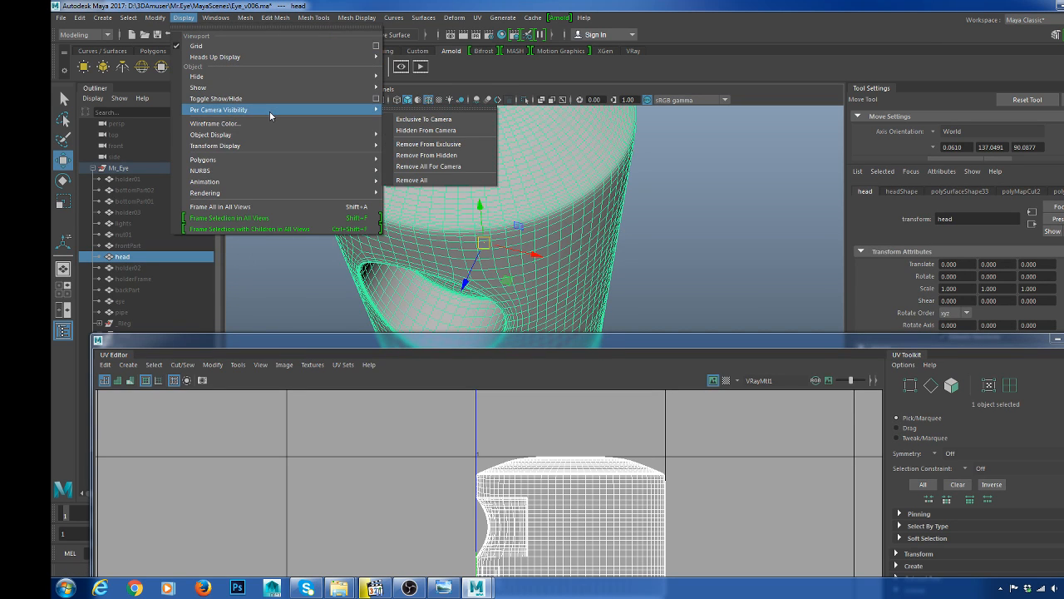
mouse_move(291, 159)
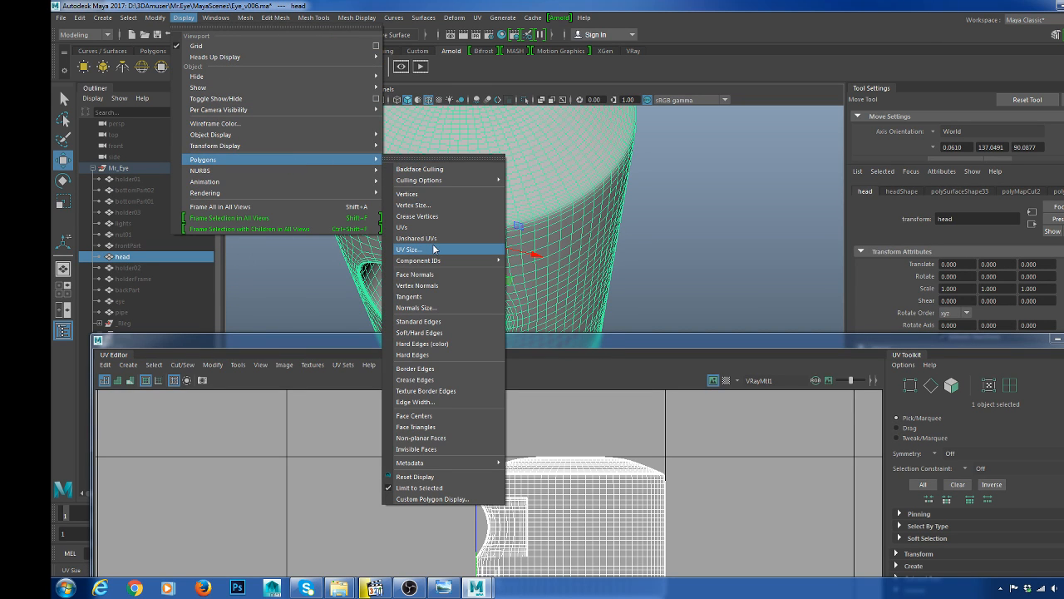
click(434, 393)
click(709, 195)
alt+right_drag(709, 194, 617, 268)
alt+drag(617, 267, 628, 221)
alt+middle_drag(628, 221, 635, 202)
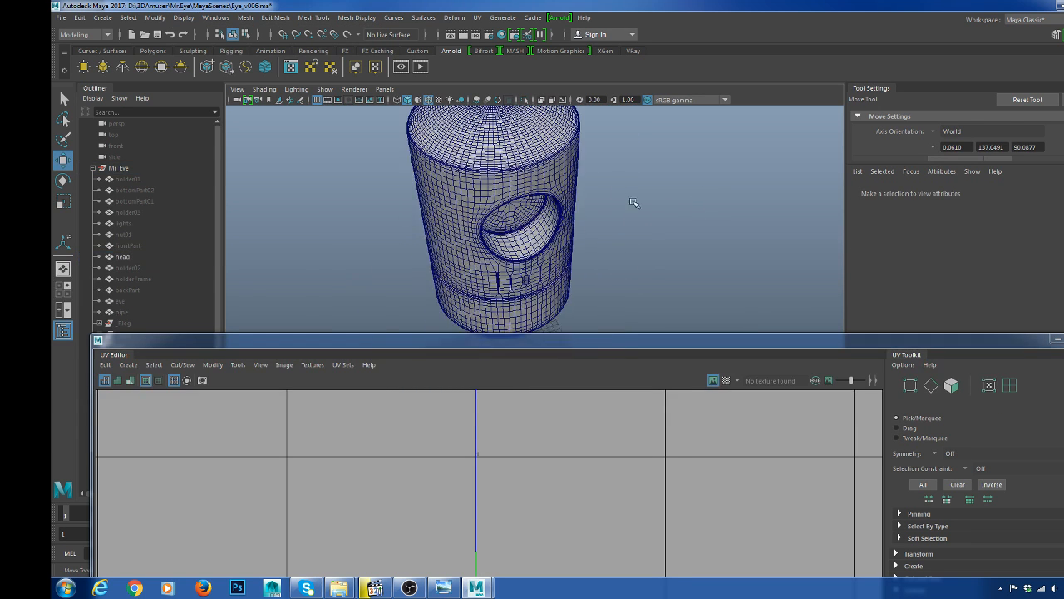
- Turn off the wireframe overlay on the shaded head
alt+right_drag(635, 202, 605, 187)
alt+drag(604, 186, 627, 229)
alt+right_drag(627, 229, 724, 276)
key(alt+5)
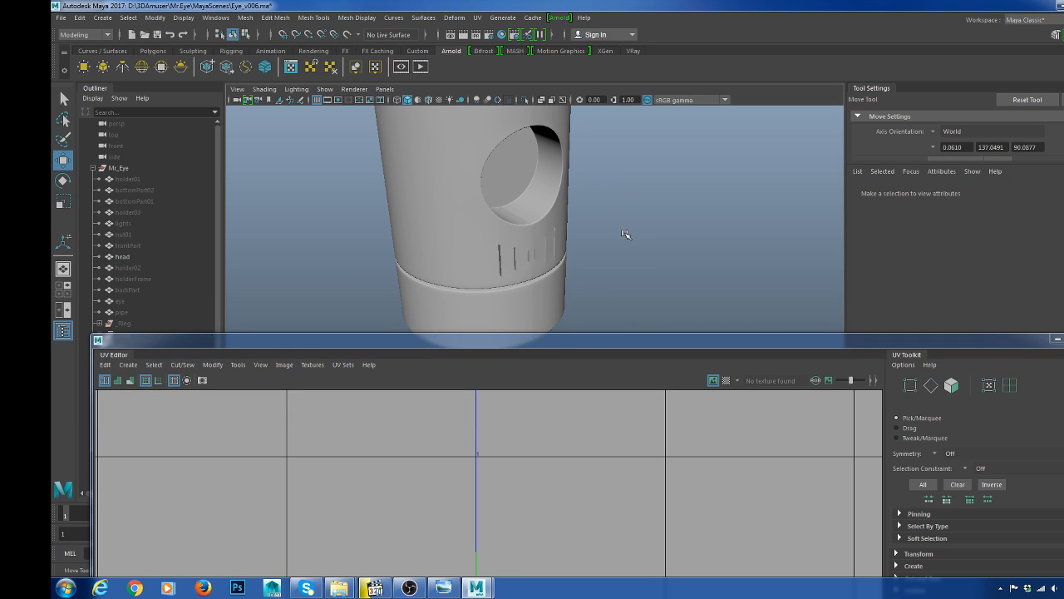
key(alt+5)
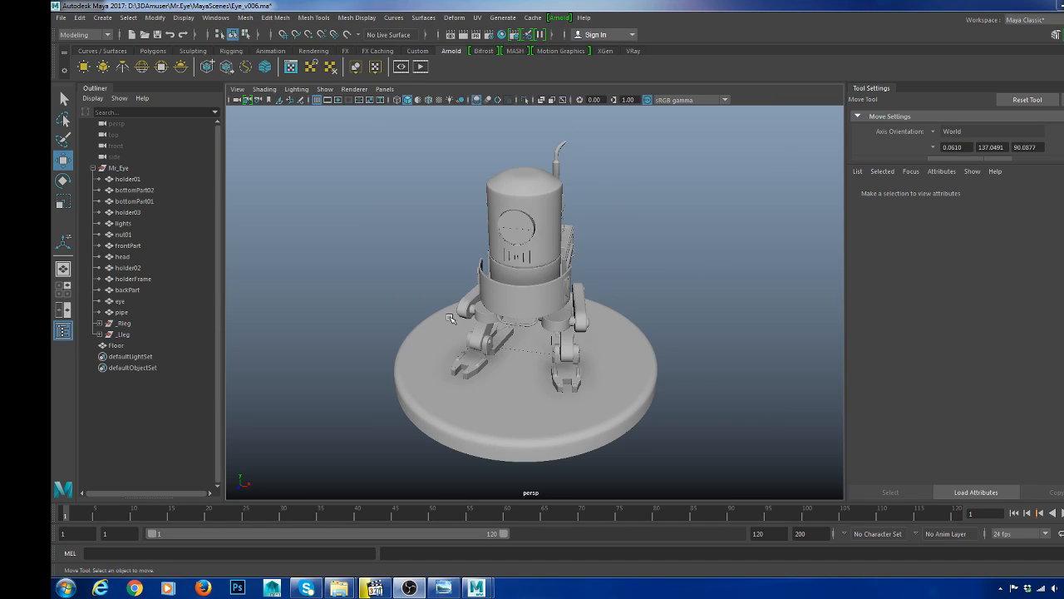
- Examine the complete robot on its round base from several angles, closing in on the head
alt+drag(578, 319, 511, 300)
alt+right_drag(532, 308, 642, 363)
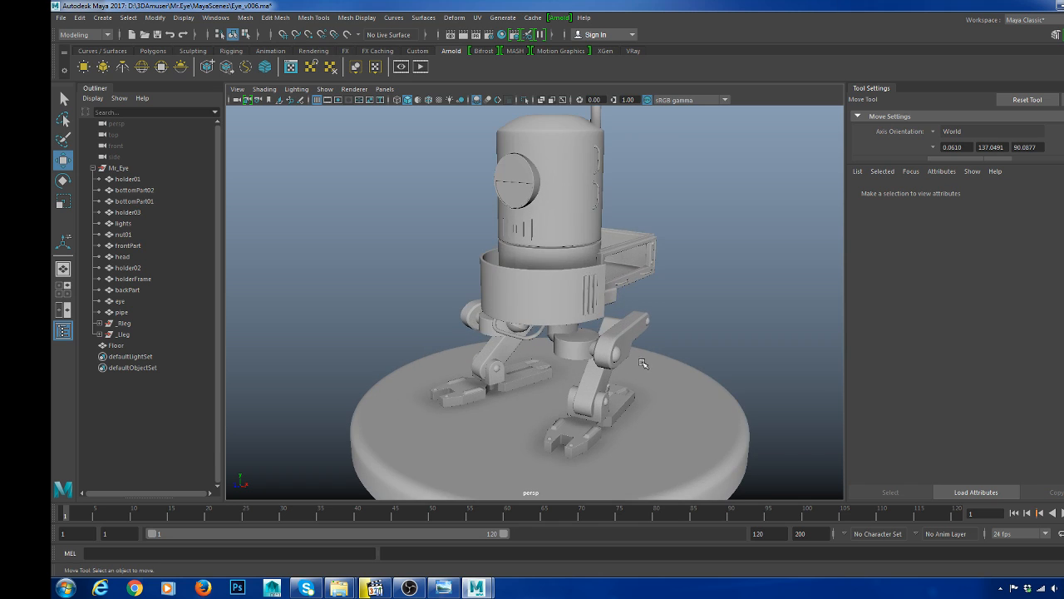
alt+right_drag(590, 332, 556, 340)
alt+drag(555, 339, 590, 354)
alt+right_drag(649, 349, 618, 323)
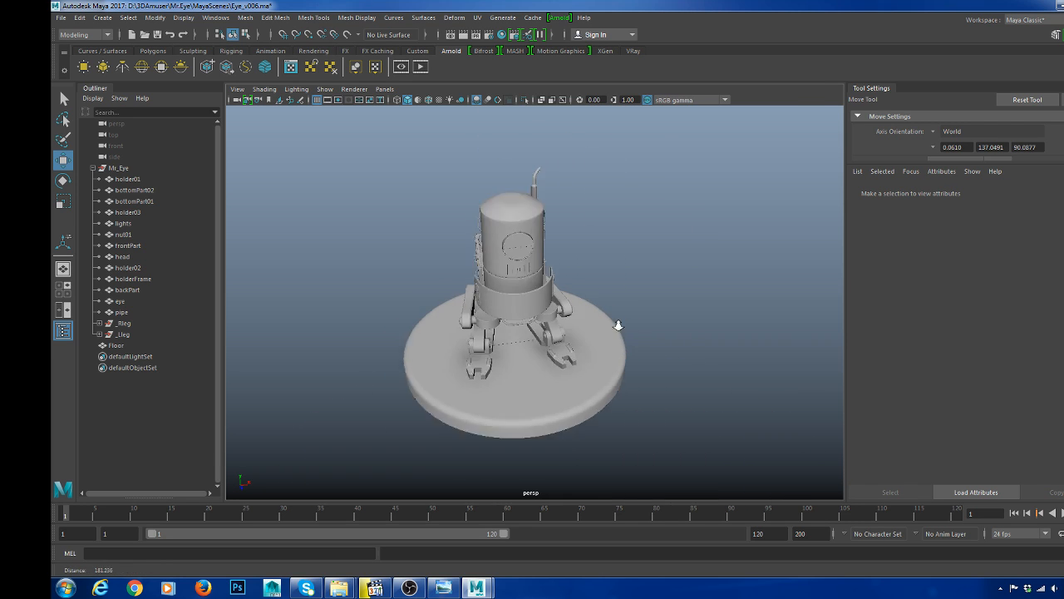
alt+drag(640, 334, 605, 321)
alt+right_drag(611, 324, 697, 367)
alt+middle_drag(587, 204, 587, 287)
alt+right_drag(553, 291, 650, 343)
alt+drag(620, 324, 707, 273)
- Select the head and display it with smooth mesh preview
click(563, 274)
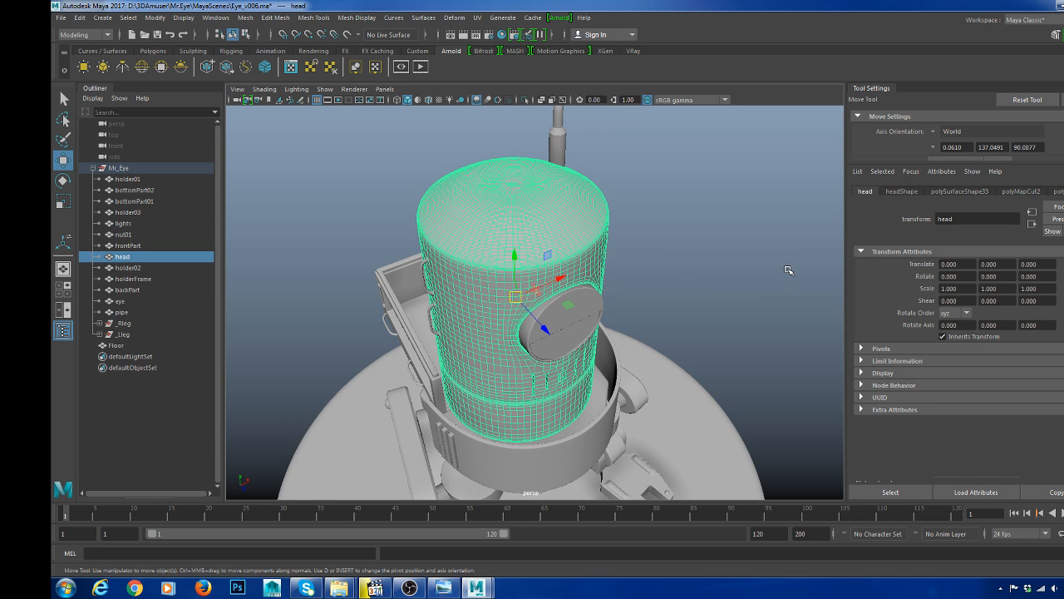
key(3)
click(774, 270)
alt+right_drag(749, 268, 706, 319)
alt+drag(706, 320, 610, 304)
alt+right_drag(611, 304, 705, 367)
alt+drag(705, 367, 616, 335)
click(556, 277)
alt+drag(556, 309, 635, 319)
scroll(636, 318, down, 5)
key(3)
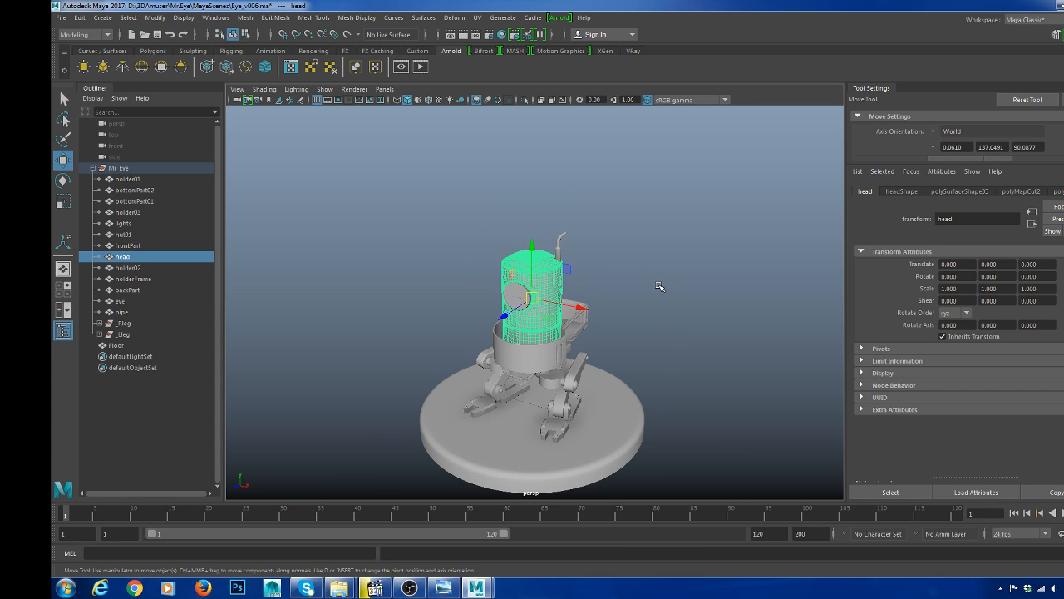
click(660, 286)
click(527, 289)
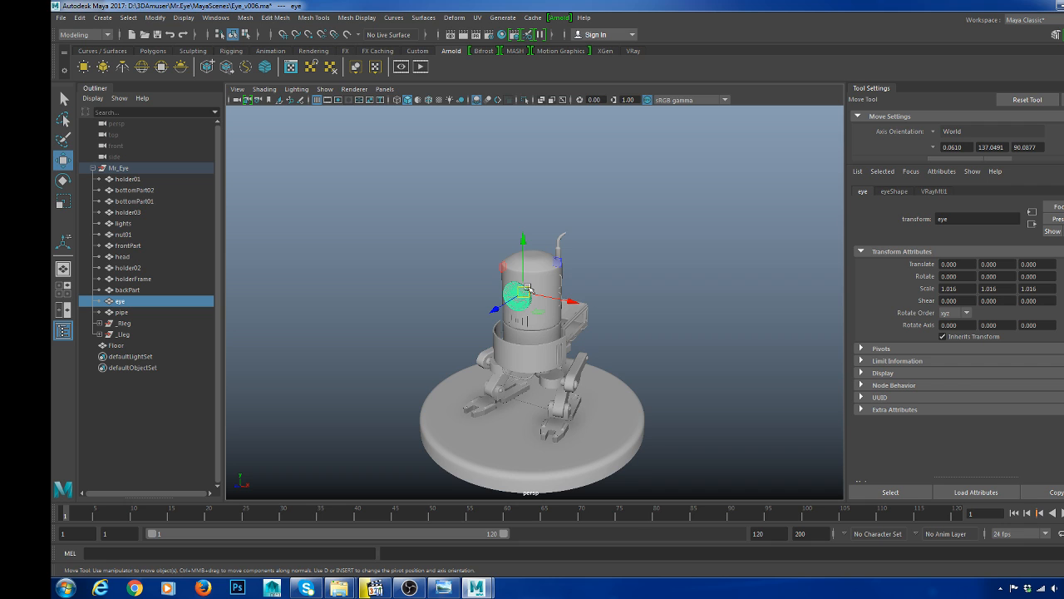
click(551, 280)
click(660, 283)
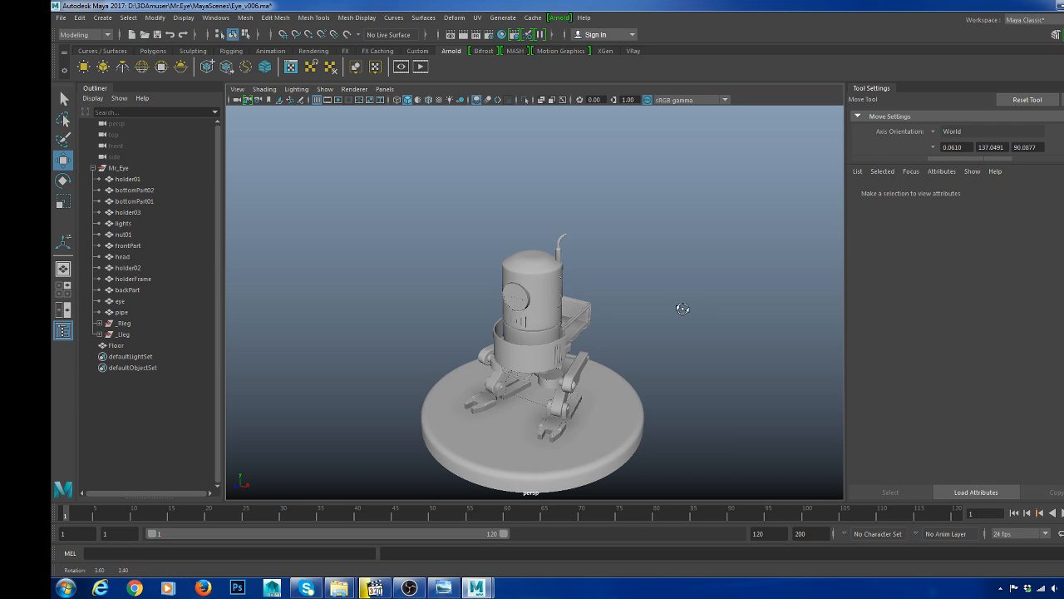
- Hide every robot part and the floor except the head, and frame the head in the viewport
drag(356, 180, 779, 529)
scroll(573, 275, up, 5)
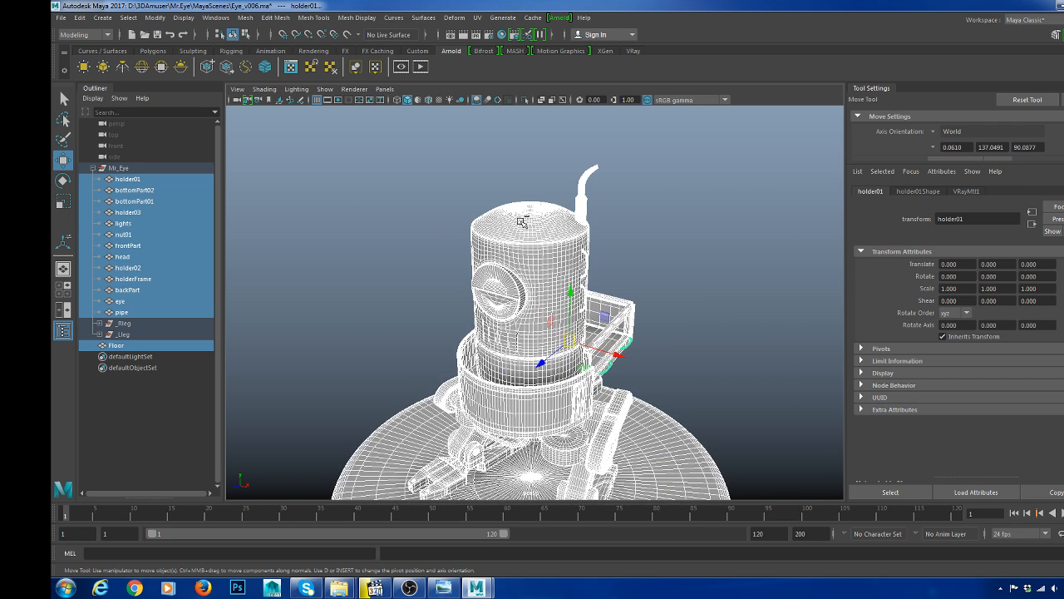
ctrl+click(573, 268)
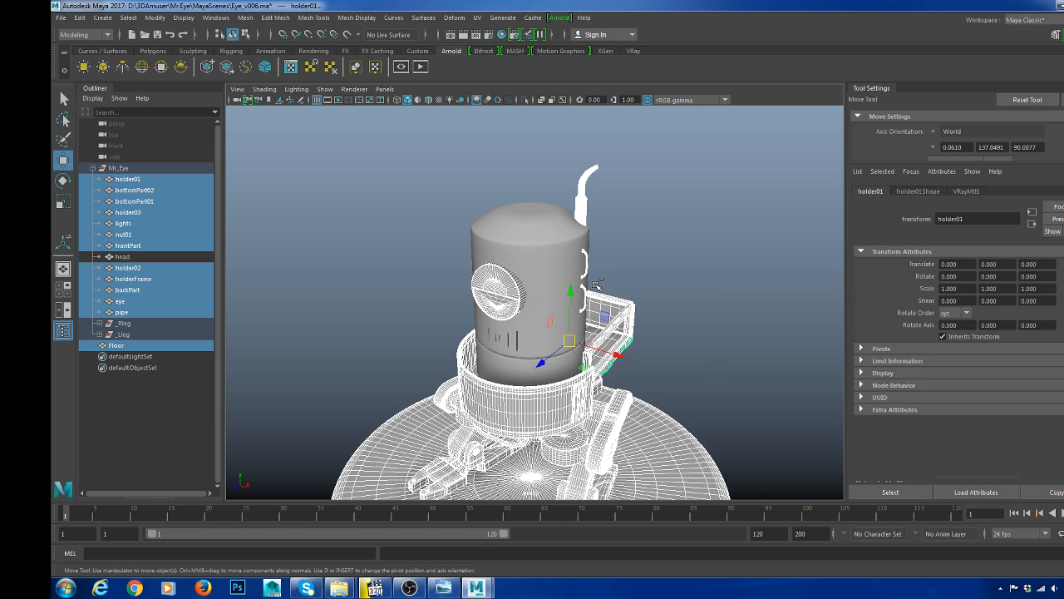
key(ctrl+h)
click(553, 279)
key(f)
scroll(574, 291, down, 4)
alt+drag(569, 337, 633, 337)
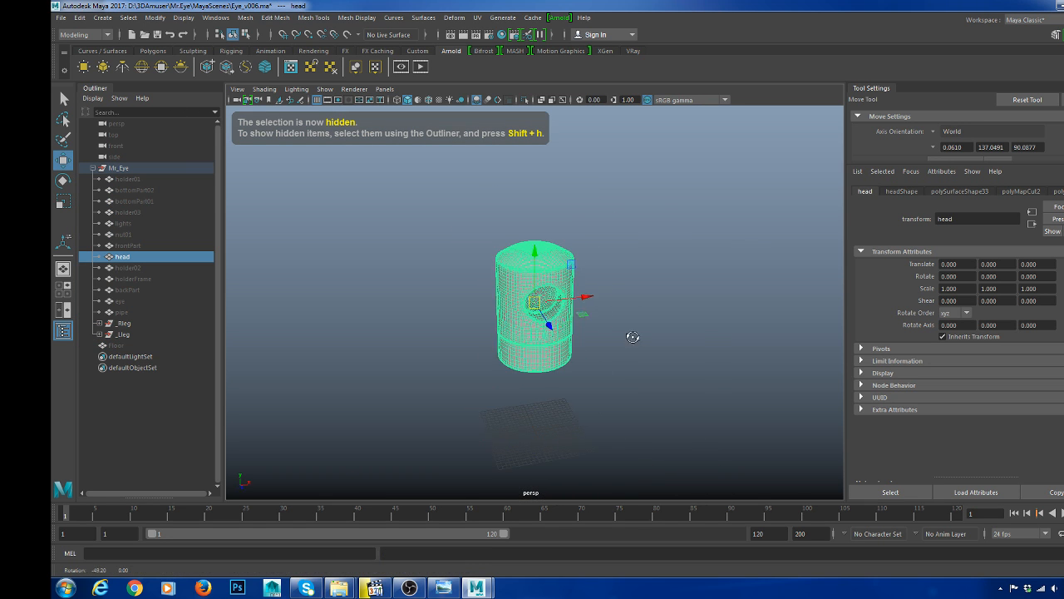
scroll(670, 336, up, 4)
alt+drag(736, 319, 654, 325)
- Select the isolated head and examine its domed top, eye opening and cylindrical wall from several angles
click(651, 323)
click(534, 290)
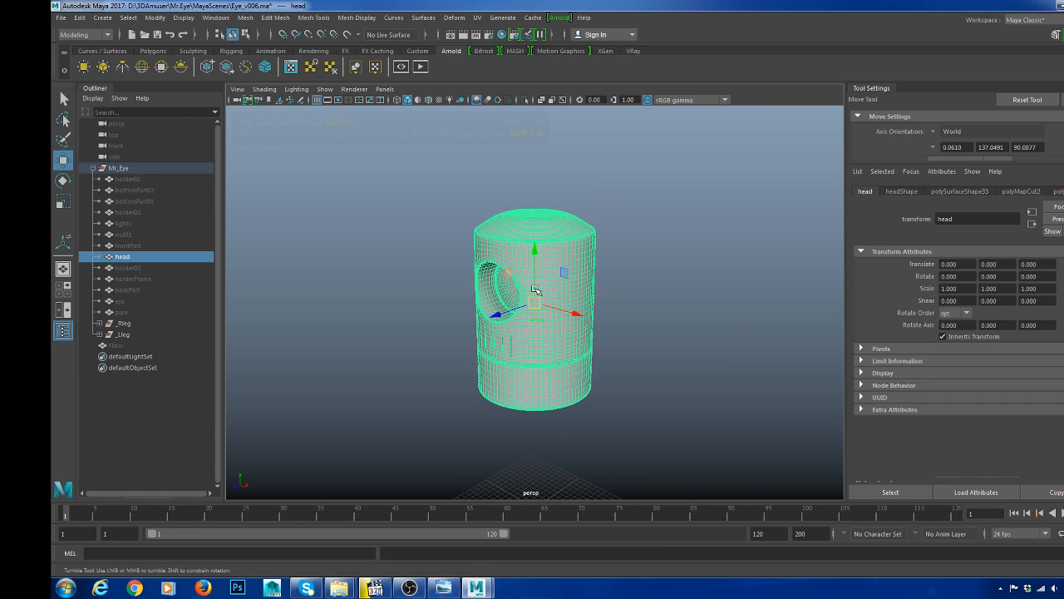
alt+drag(534, 289, 574, 292)
scroll(663, 294, up, 4)
click(663, 294)
alt+drag(585, 232, 580, 283)
click(576, 260)
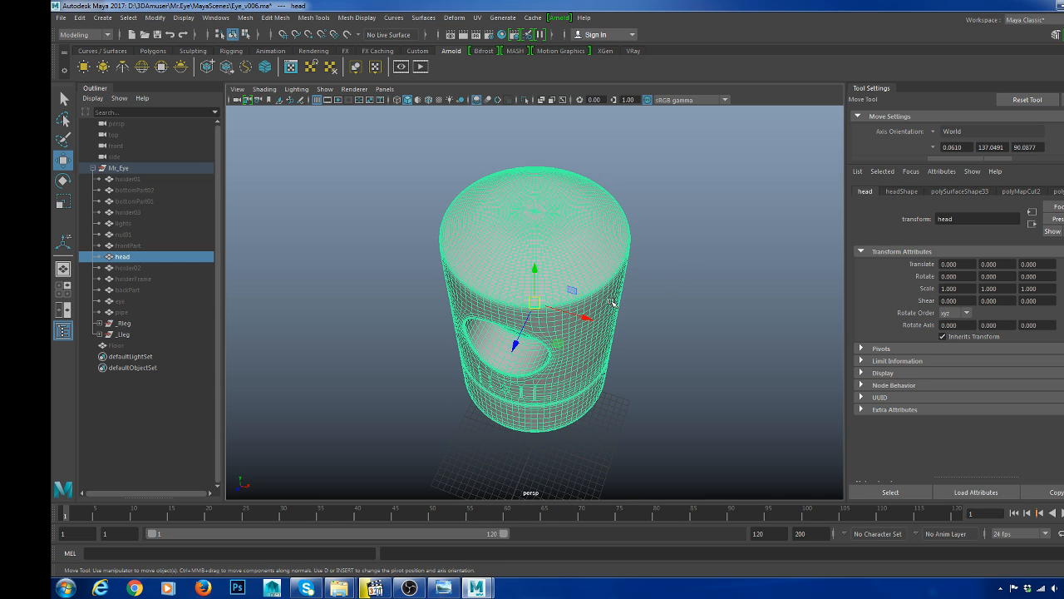
alt+drag(662, 303, 657, 266)
- Open the UV Editor with the head selected, maximize it and narrow the UV Toolkit to enlarge the UV view
click(477, 17)
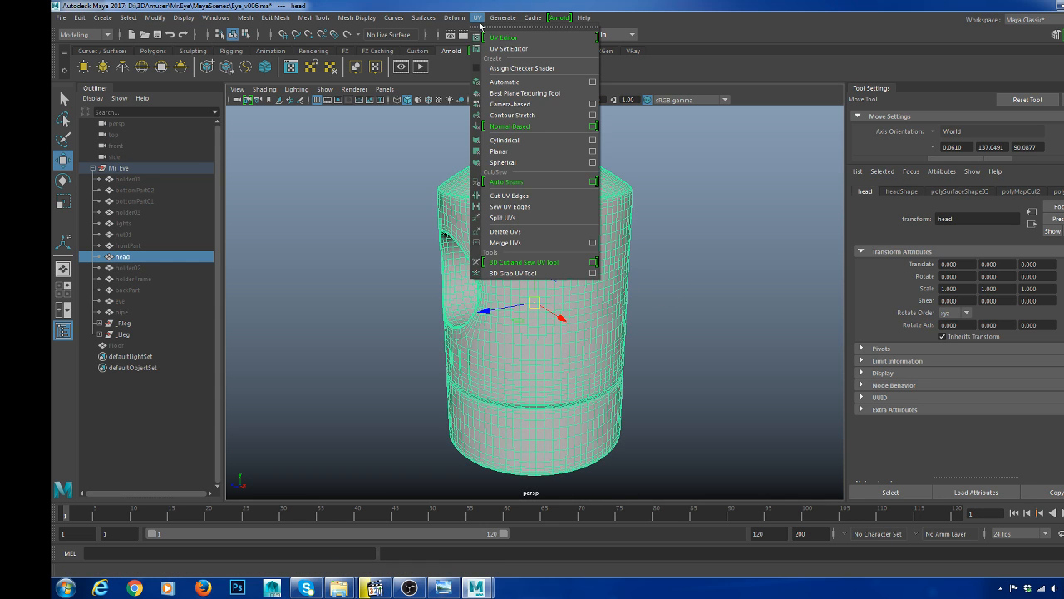
click(375, 198)
click(537, 228)
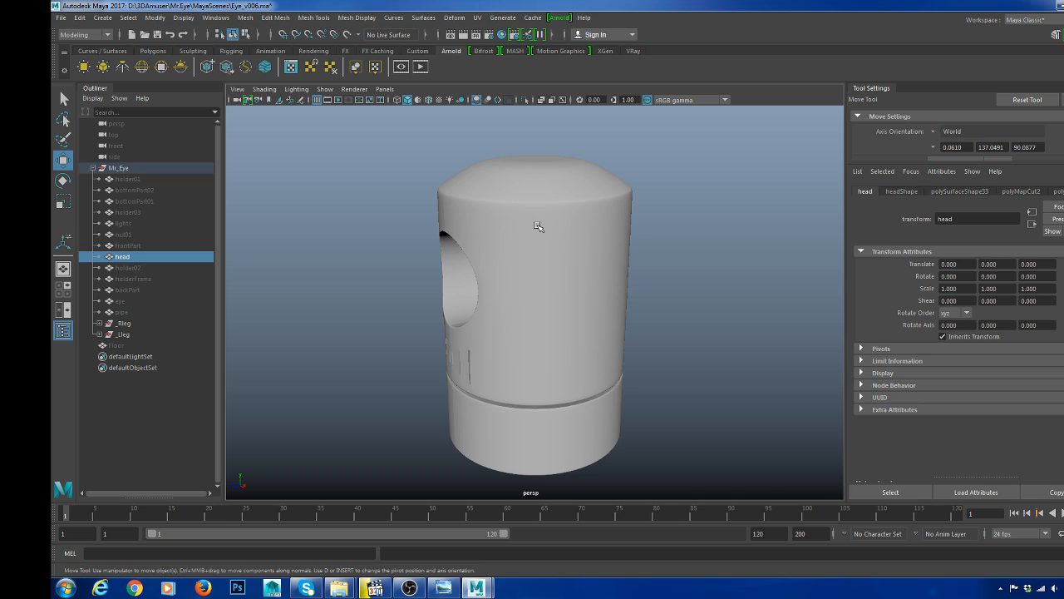
click(477, 18)
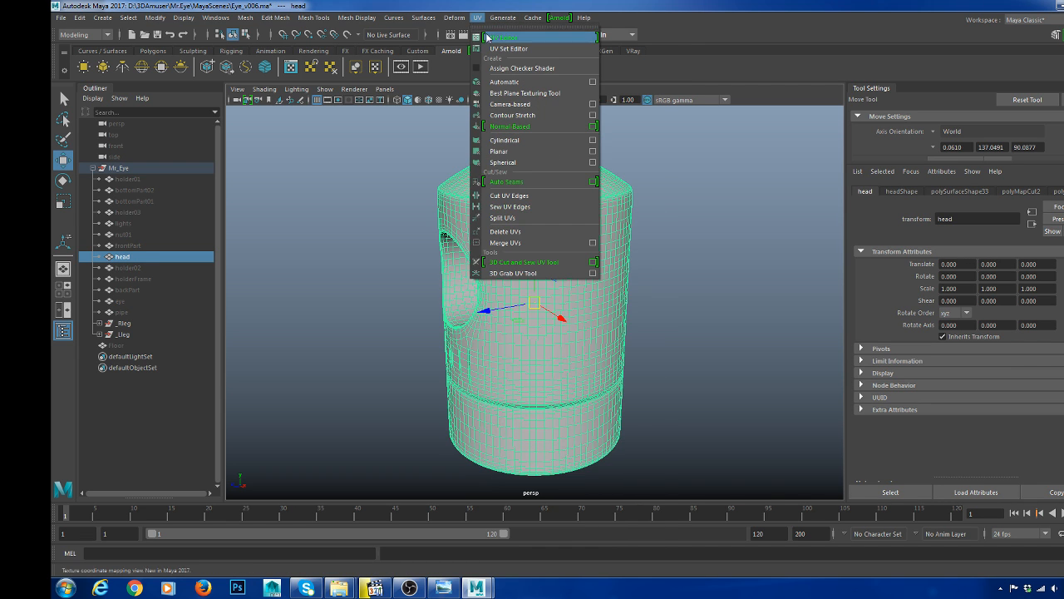
click(494, 38)
drag(509, 337, 521, 163)
double_click(911, 166)
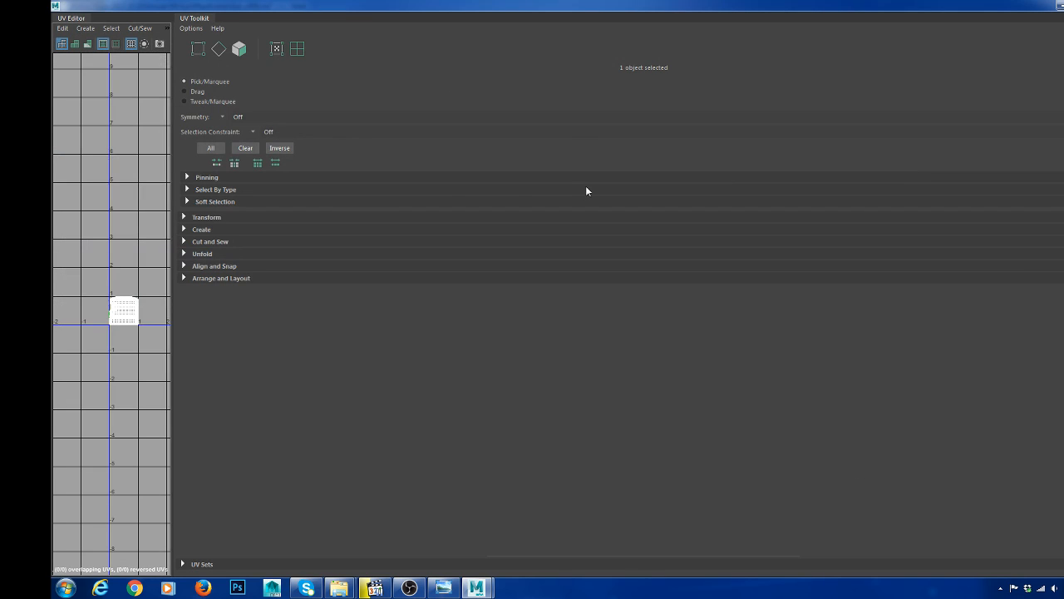
drag(172, 241, 918, 265)
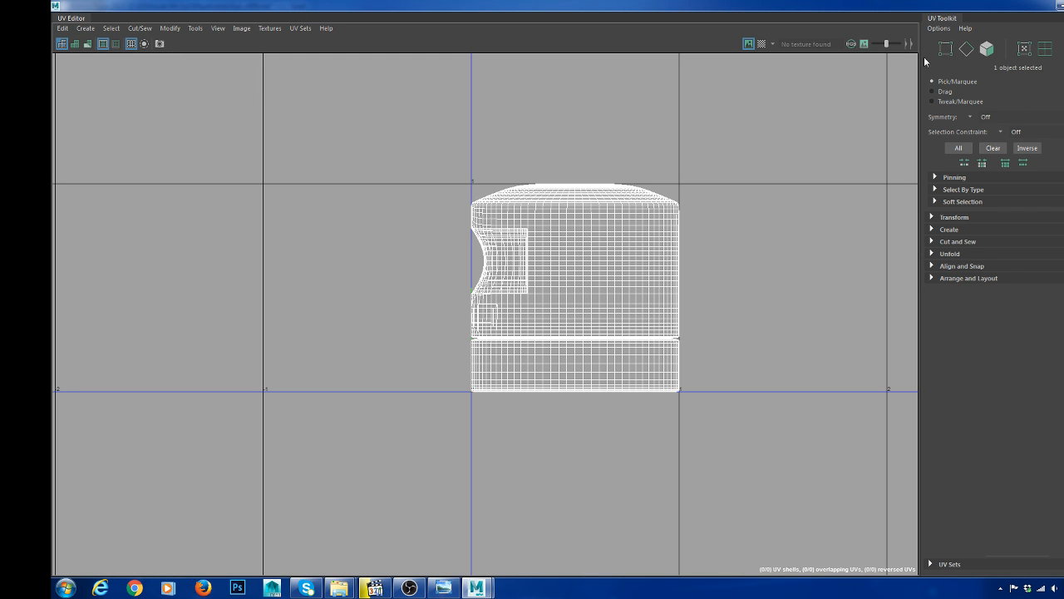
click(218, 29)
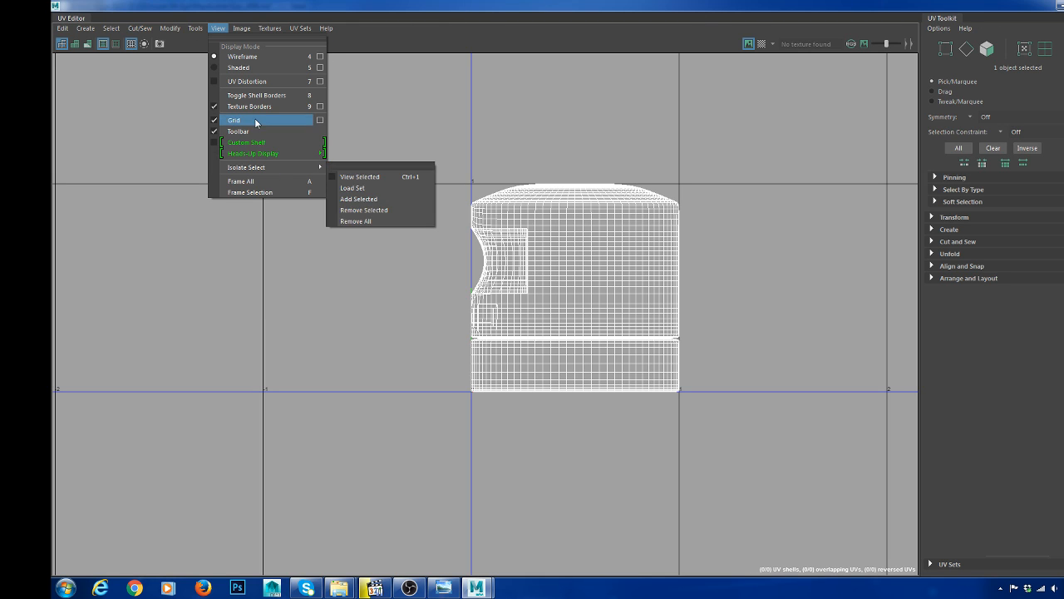
mouse_move(252, 29)
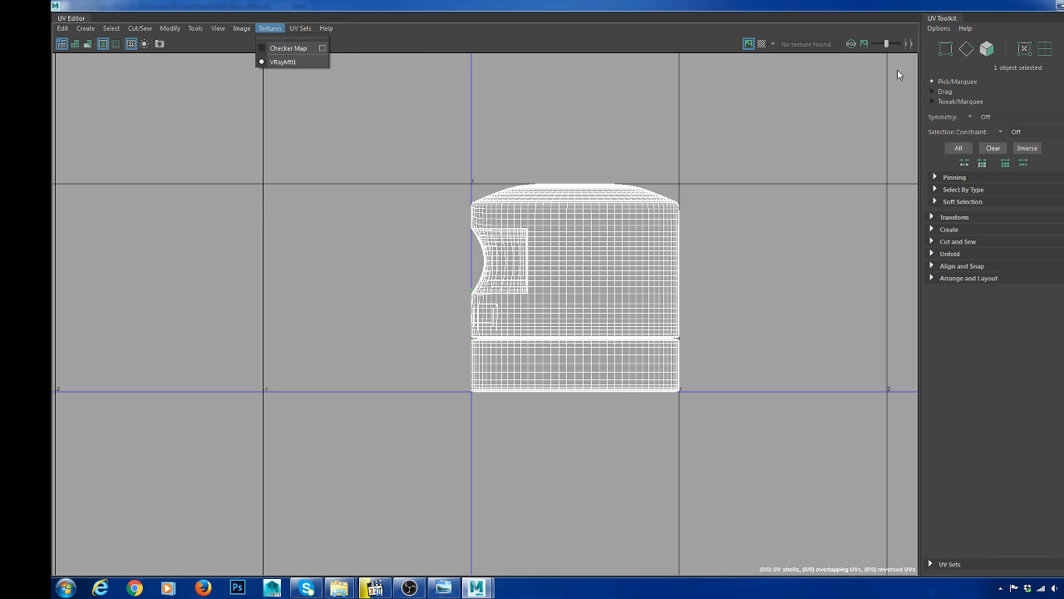
click(934, 3)
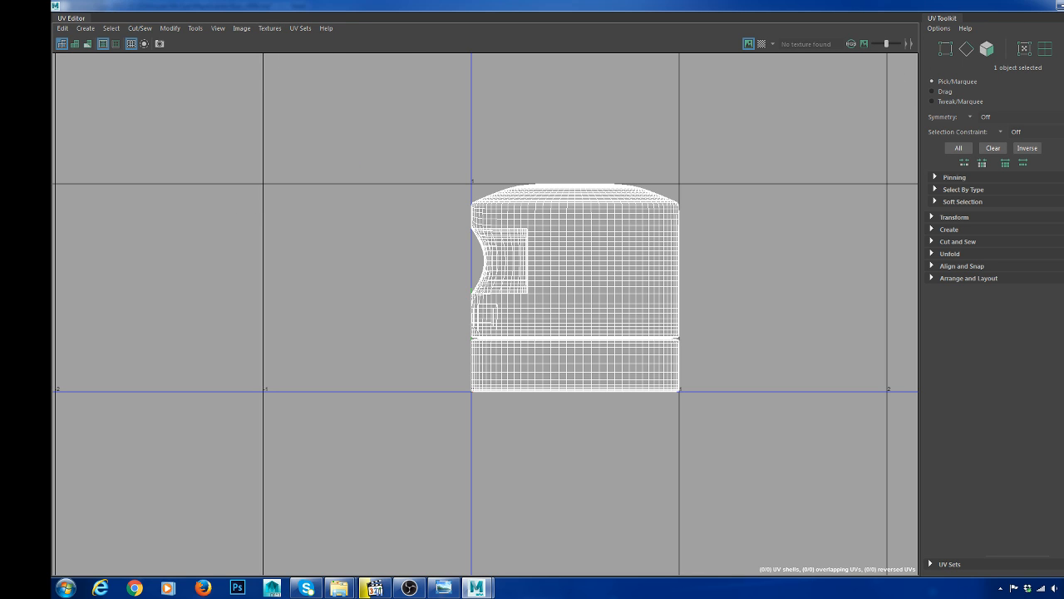
- Restore the UV Editor to a floating window and arrange it beside the head in the viewport
click(1063, 5)
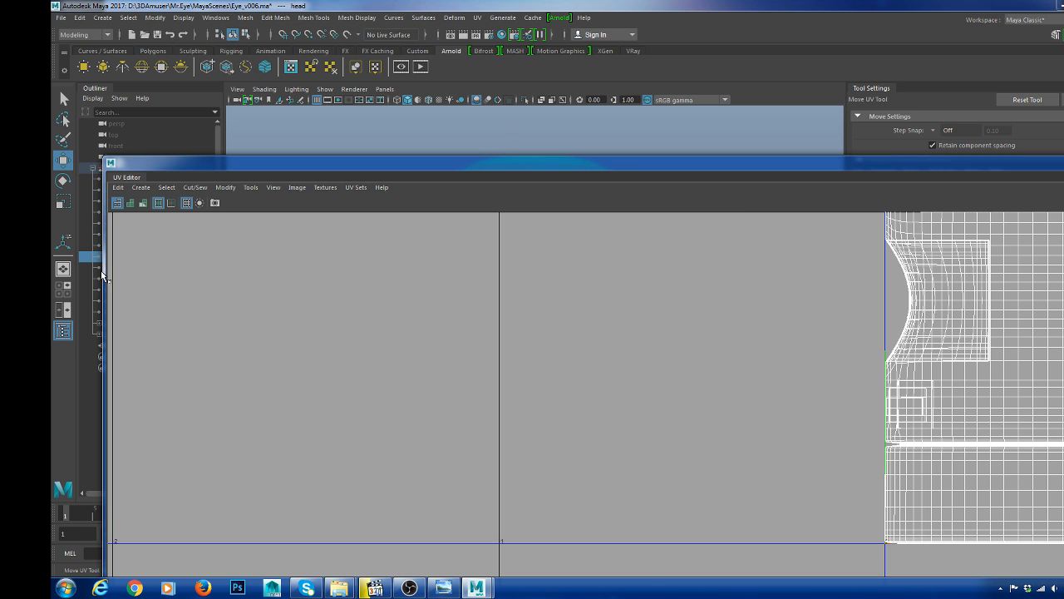
drag(104, 272, 641, 271)
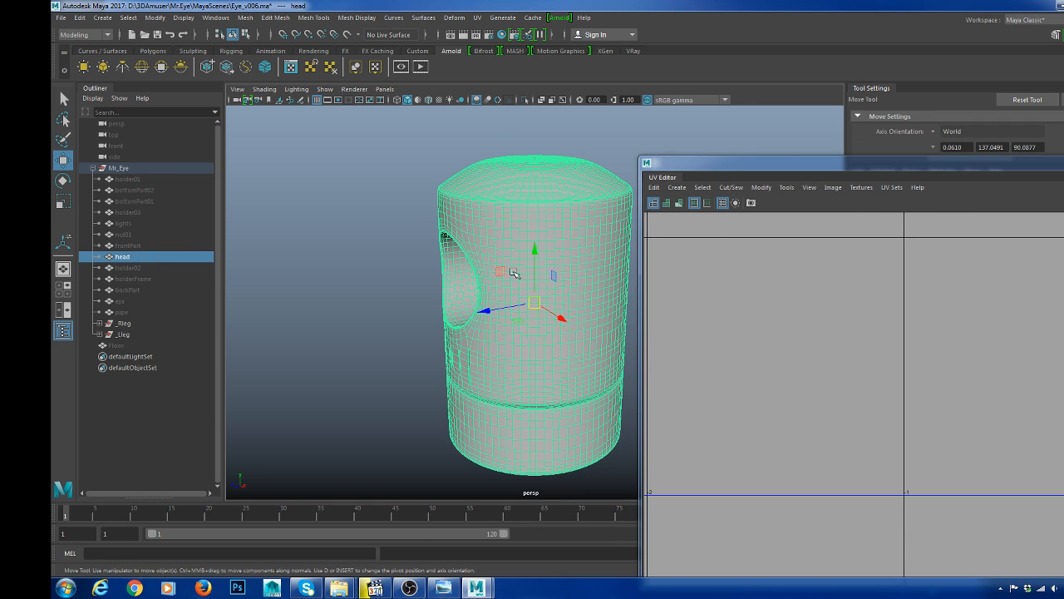
drag(782, 163, 506, 48)
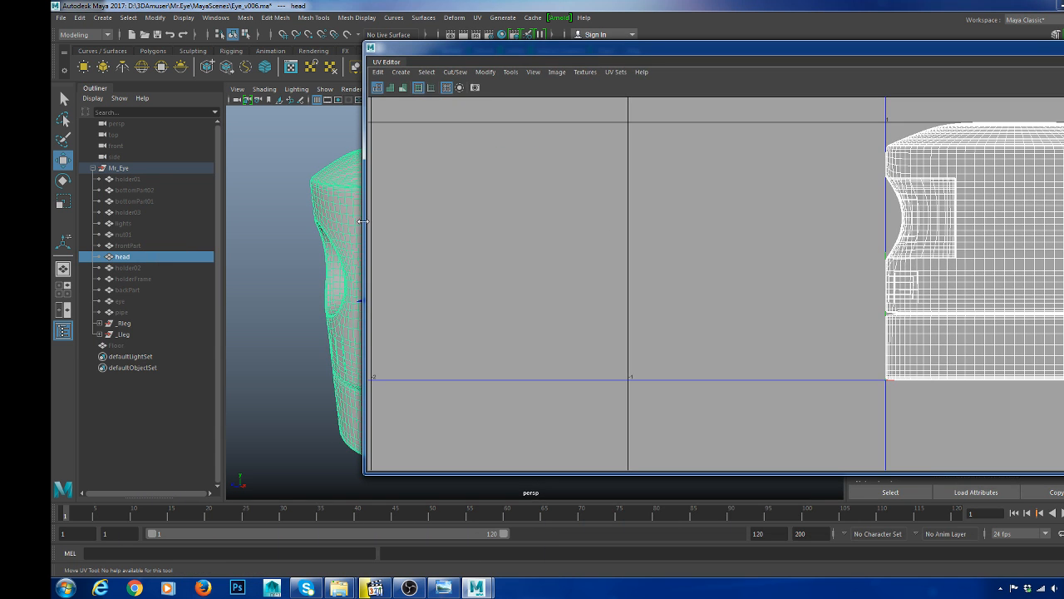
drag(363, 221, 962, 221)
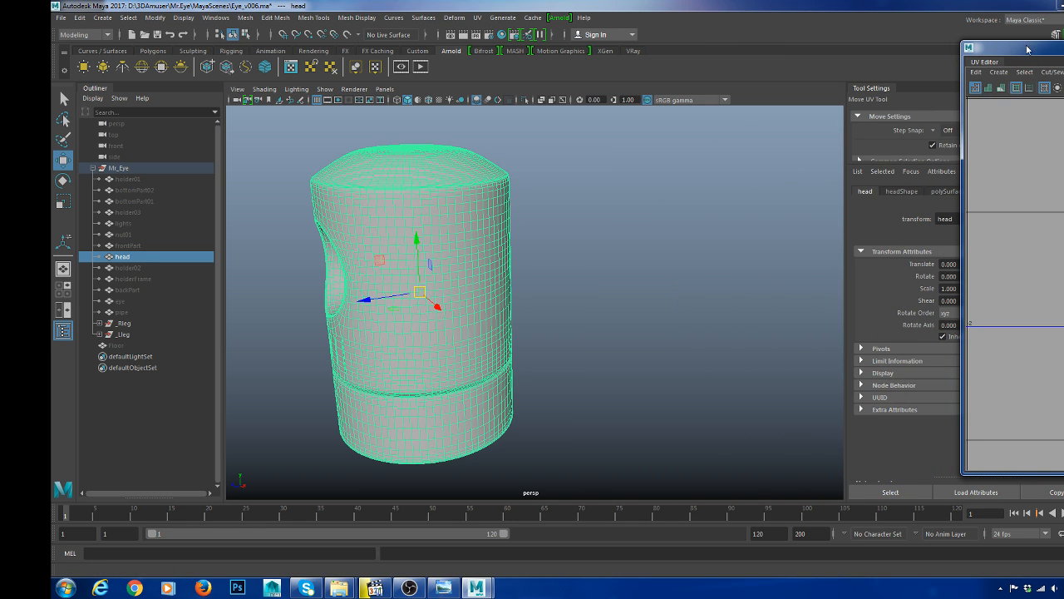
drag(1028, 50, 644, 48)
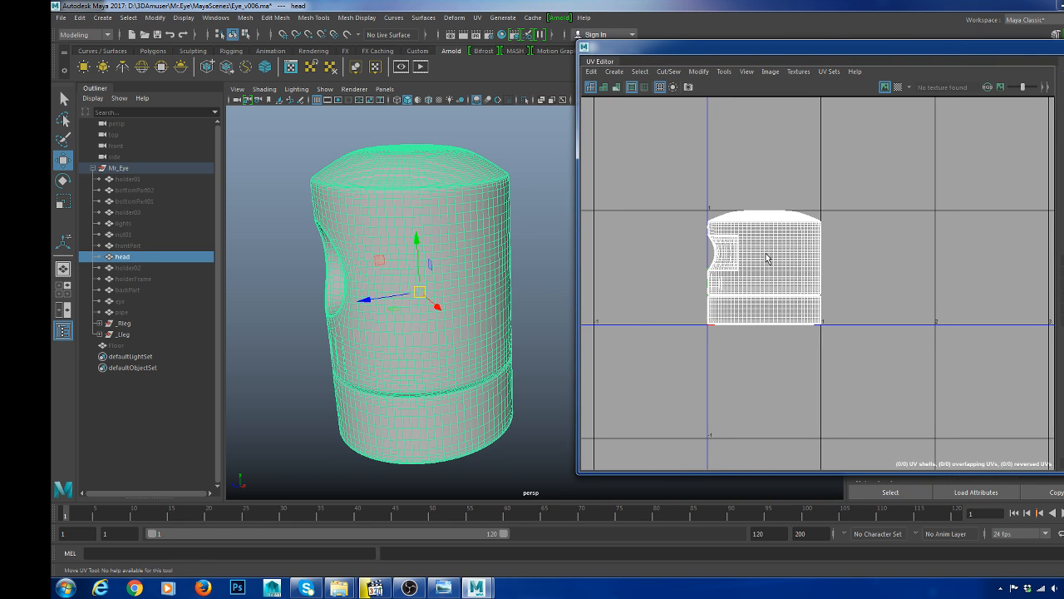
- Switch to face selection and select all of the head's faces in the UV Editor
key(ctrl+F11)
shift+right_drag(811, 234, 813, 174)
click(813, 176)
drag(687, 175, 956, 434)
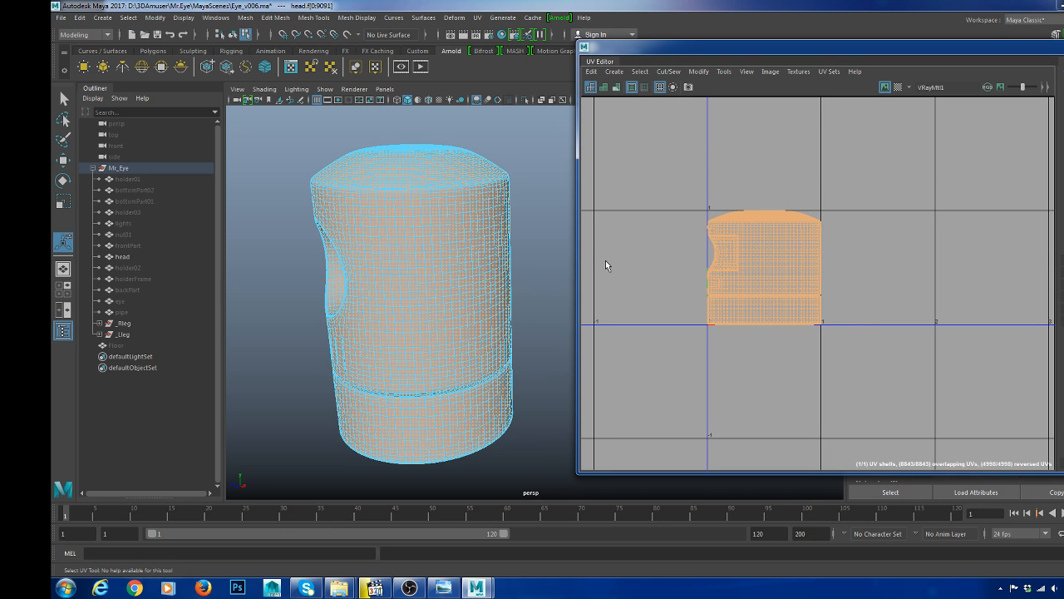
- Select the edge loop around the base of the head's domed top and cut the UVs along it
alt+drag(441, 228, 509, 247)
key(w)
right_drag(437, 215, 493, 170)
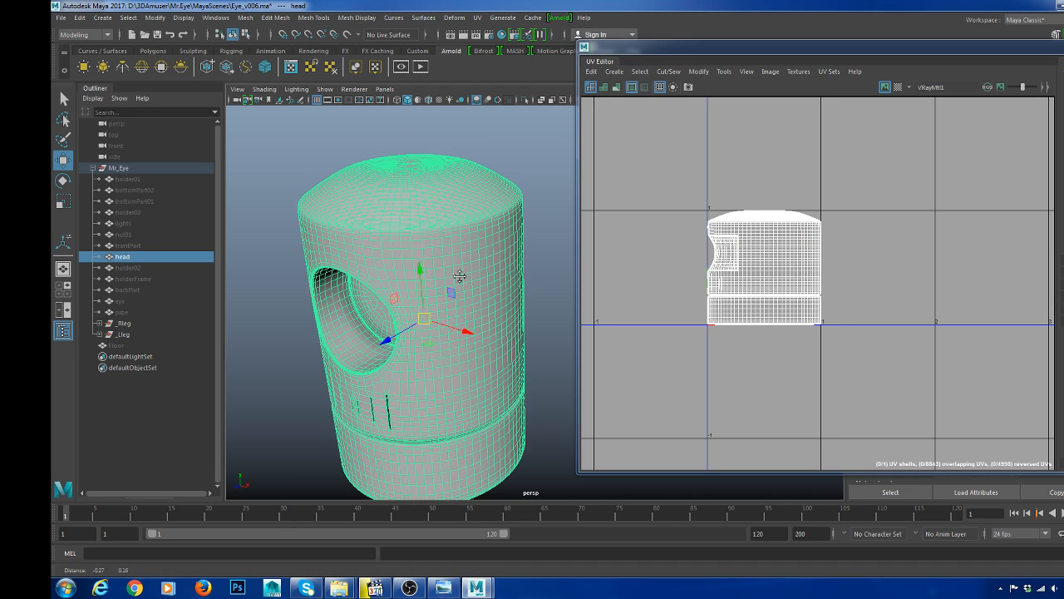
scroll(474, 262, up, 5)
scroll(489, 254, up, 3)
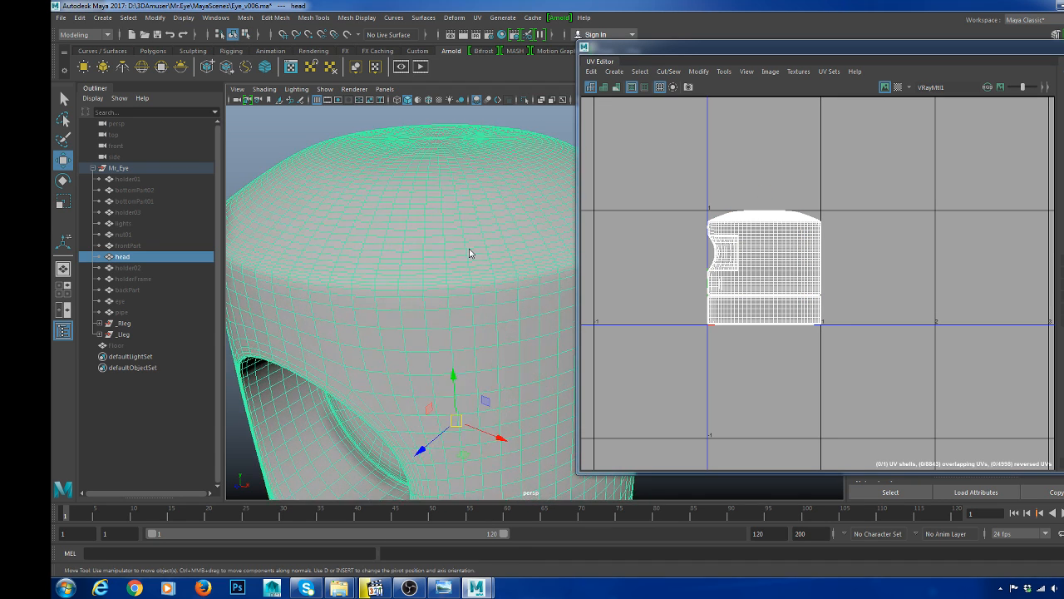
right_drag(469, 252, 468, 192)
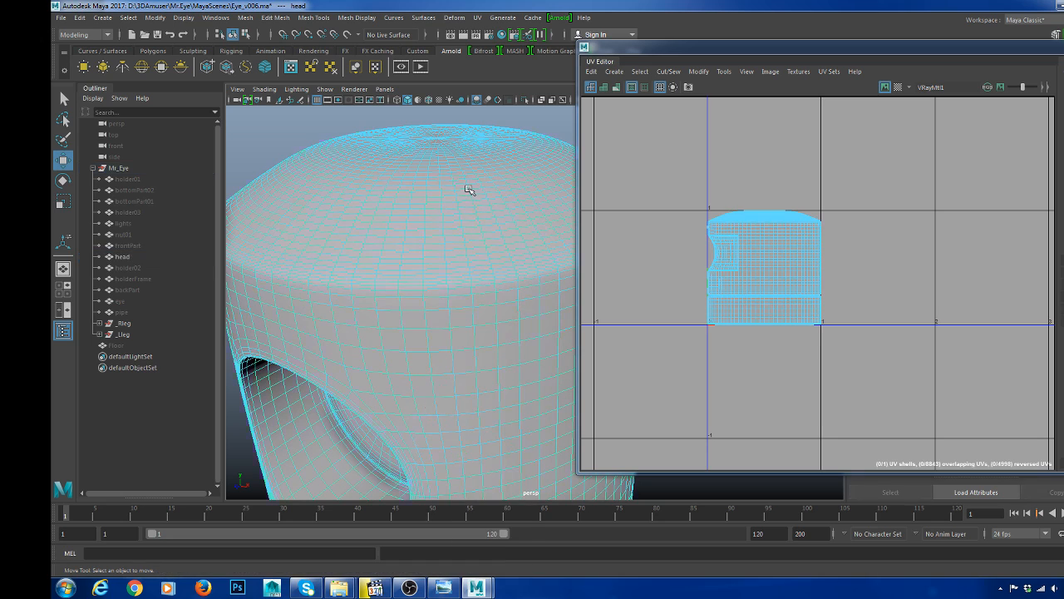
double_click(463, 285)
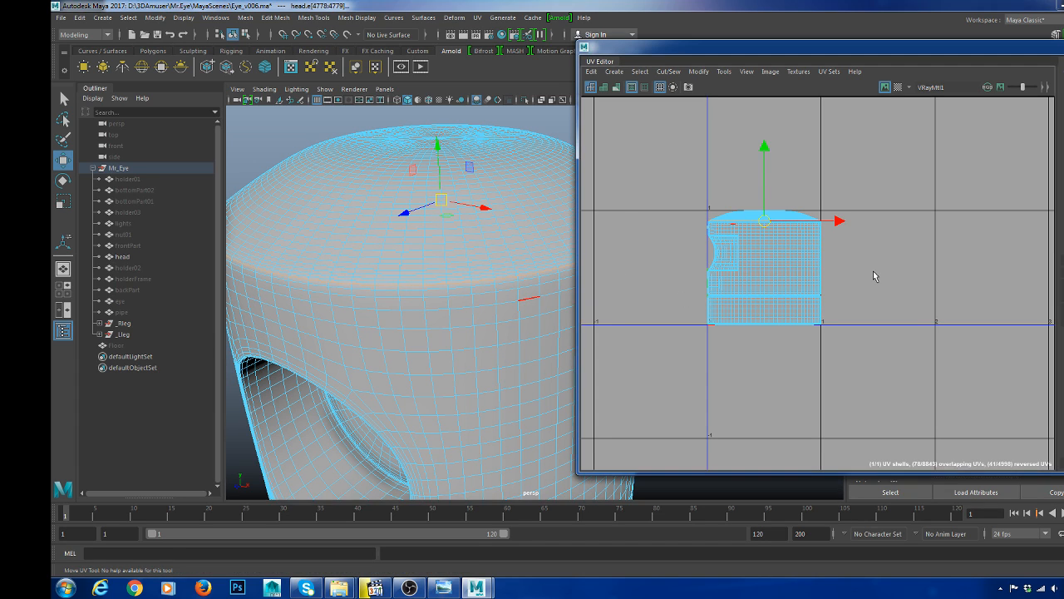
shift+right_drag(873, 270, 828, 291)
click(887, 292)
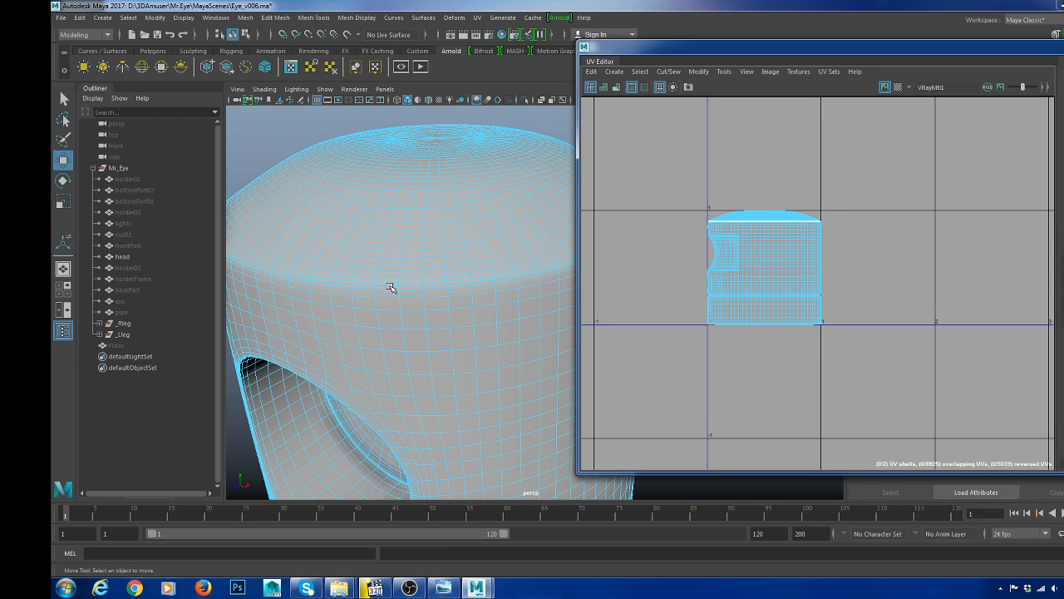
- Return the head to object selection and turn on wireframe display over its shaded surface
right_drag(433, 244, 491, 194)
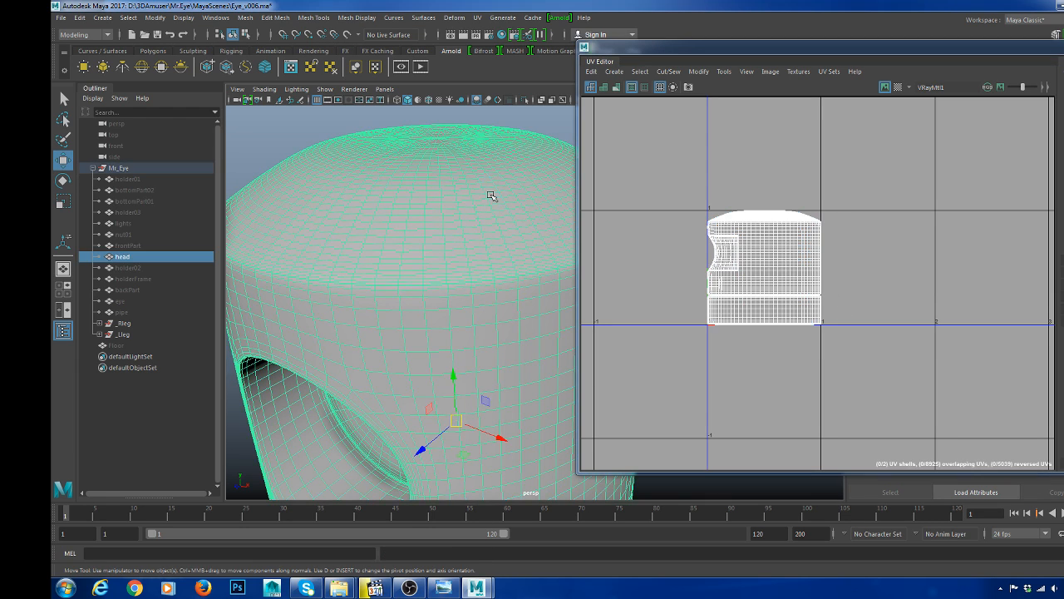
click(523, 122)
key(alt+5)
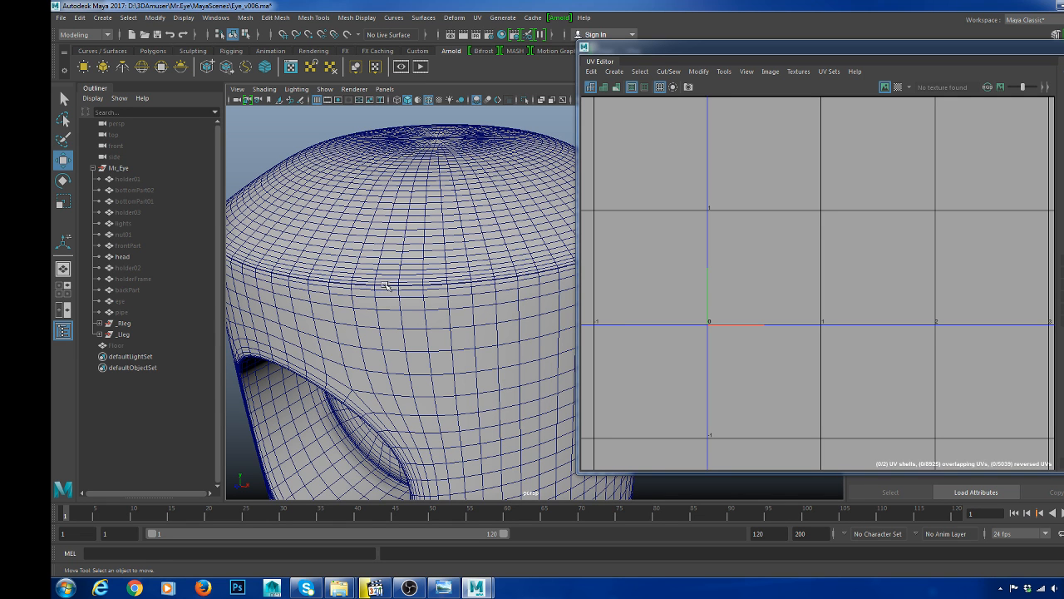
scroll(381, 295, up, 5)
click(393, 249)
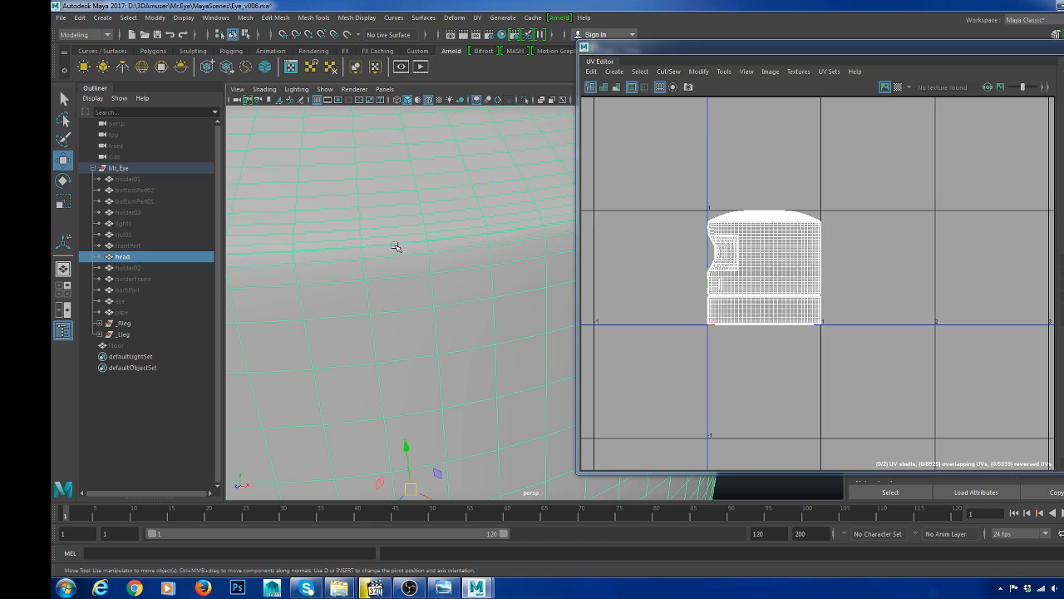
scroll(433, 241, down, 5)
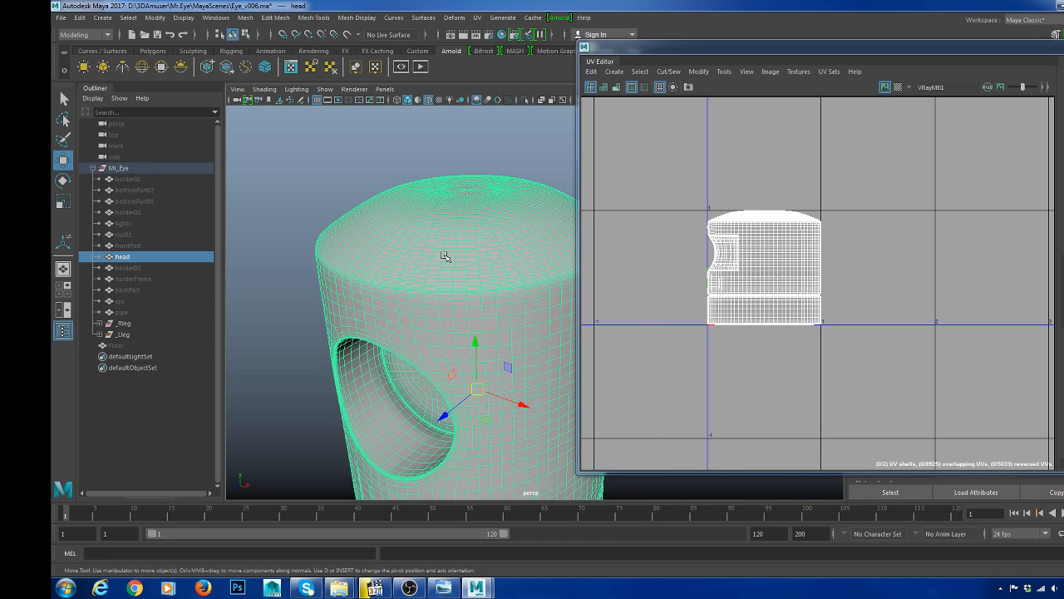
scroll(446, 362, up, 4)
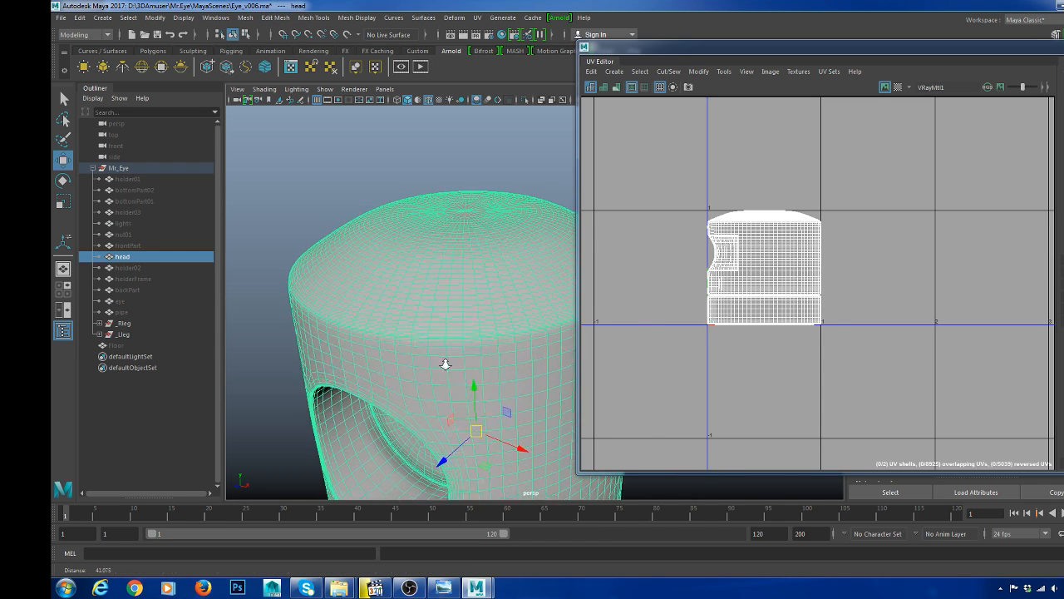
click(460, 153)
click(186, 19)
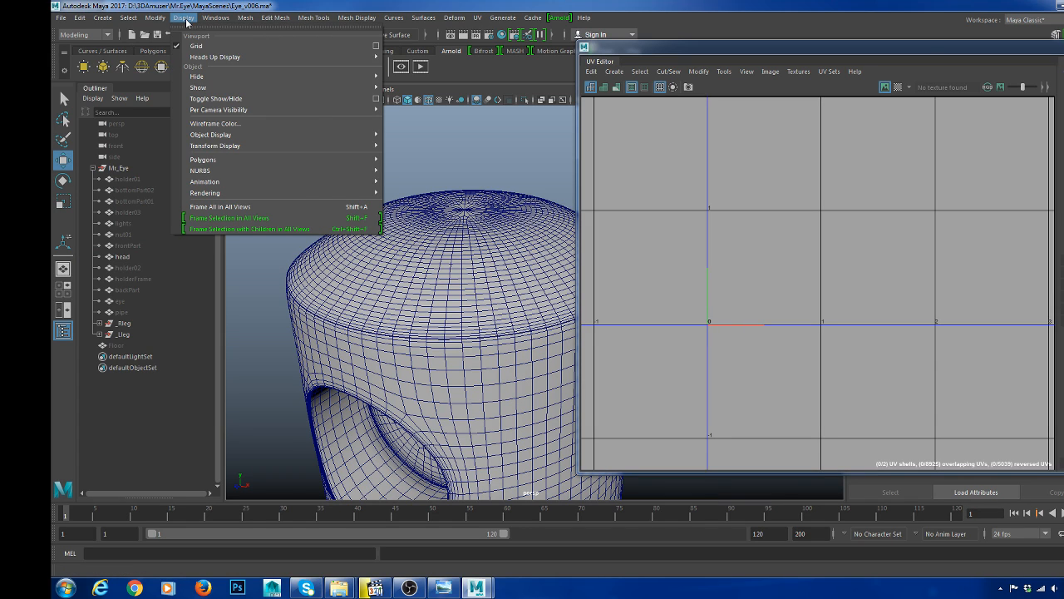
mouse_move(294, 159)
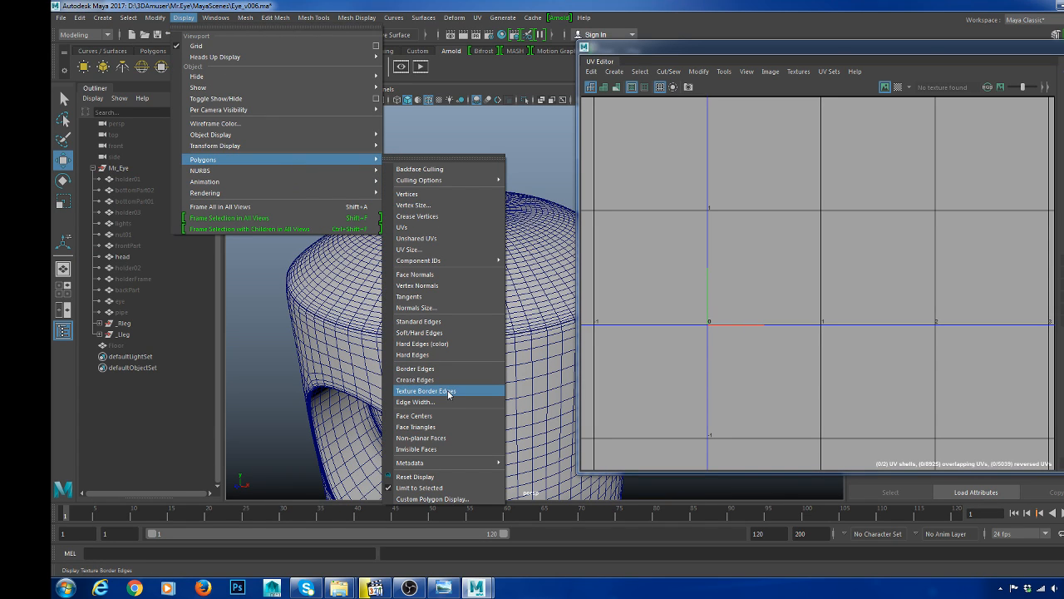
click(515, 334)
- Select the edge loop around the rim of the eye opening and cut the UVs along it
alt+middle_drag(440, 432, 419, 363)
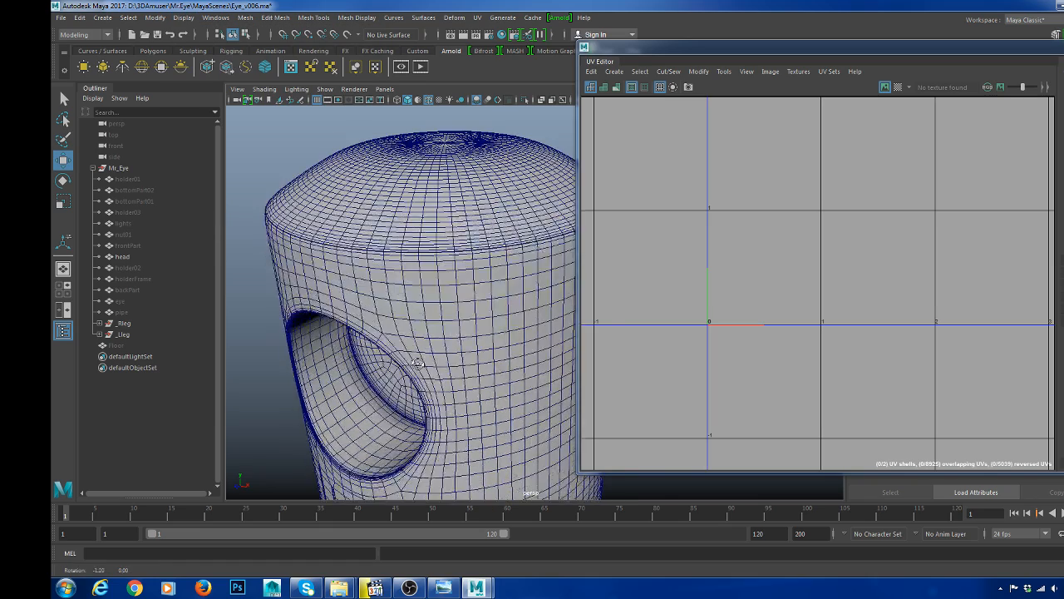
alt+drag(366, 382, 458, 395)
alt+middle_drag(457, 395, 449, 264)
alt+right_drag(449, 265, 444, 361)
click(444, 361)
key(F10)
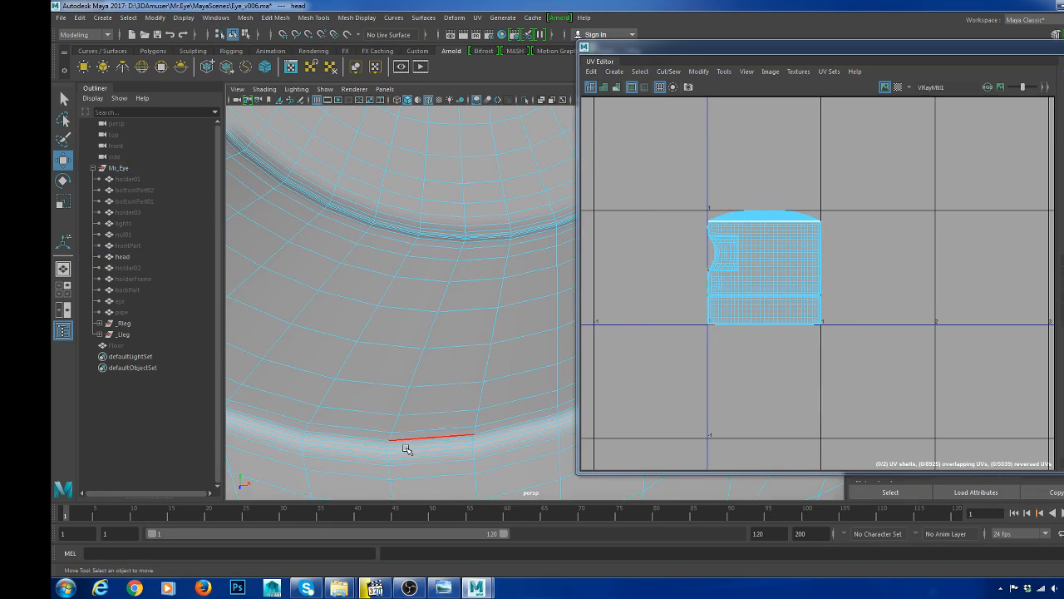
double_click(405, 443)
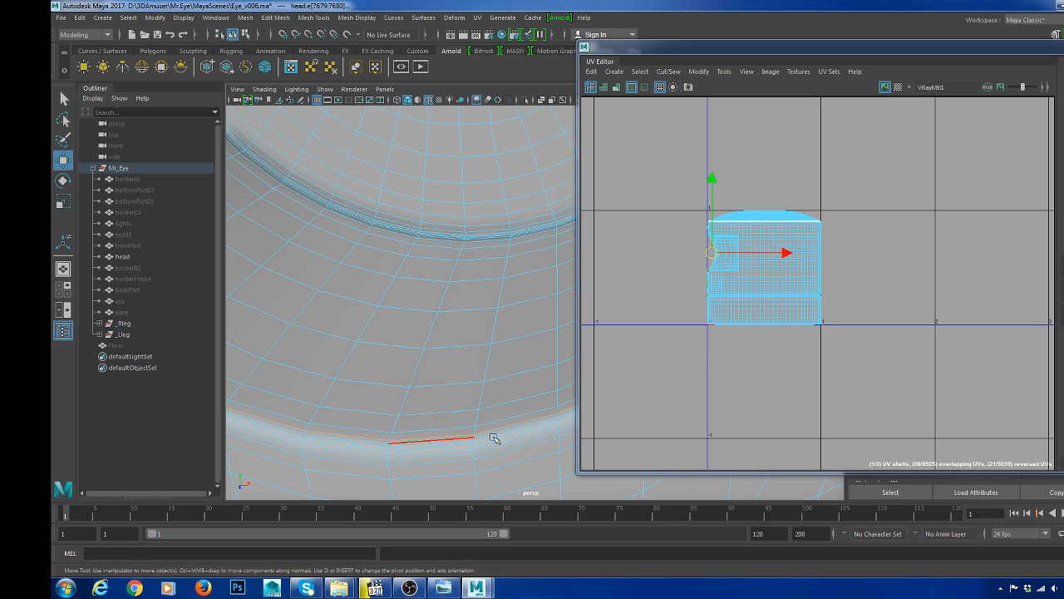
shift+right_drag(871, 326, 822, 344)
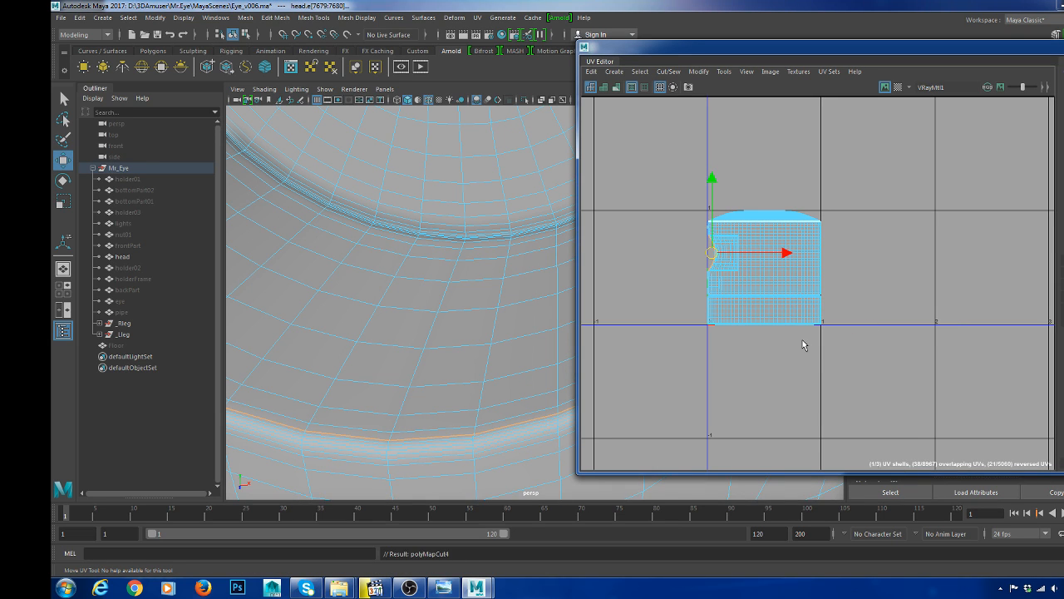
- Cut the UVs along the edge loop around the underside's outer rim and return the head to object selection
alt+right_drag(442, 348, 466, 332)
alt+drag(466, 333, 454, 297)
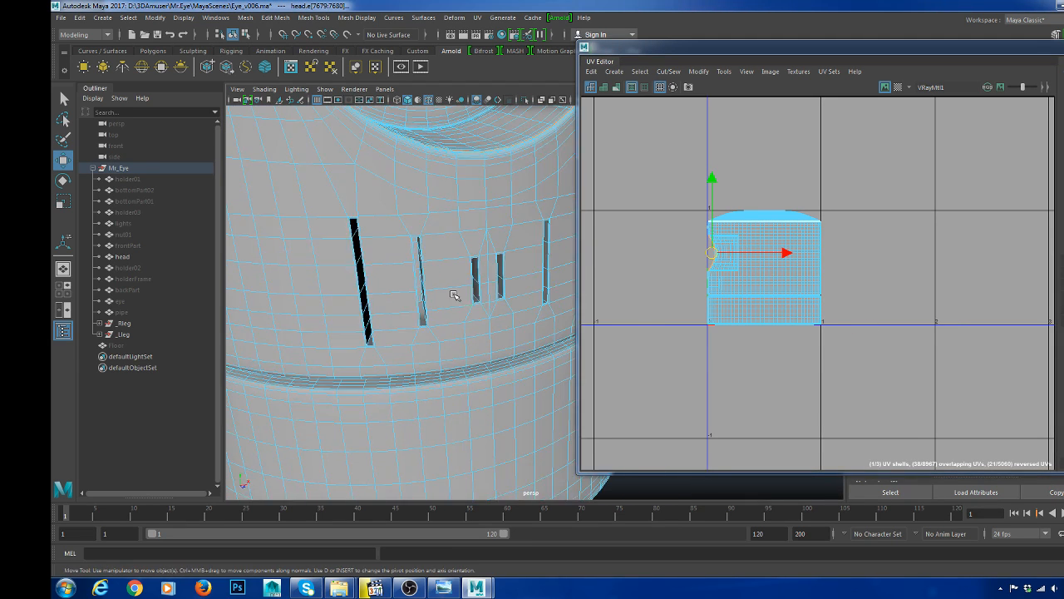
alt+right_drag(454, 296, 424, 333)
alt+drag(424, 333, 485, 291)
alt+right_drag(485, 291, 587, 436)
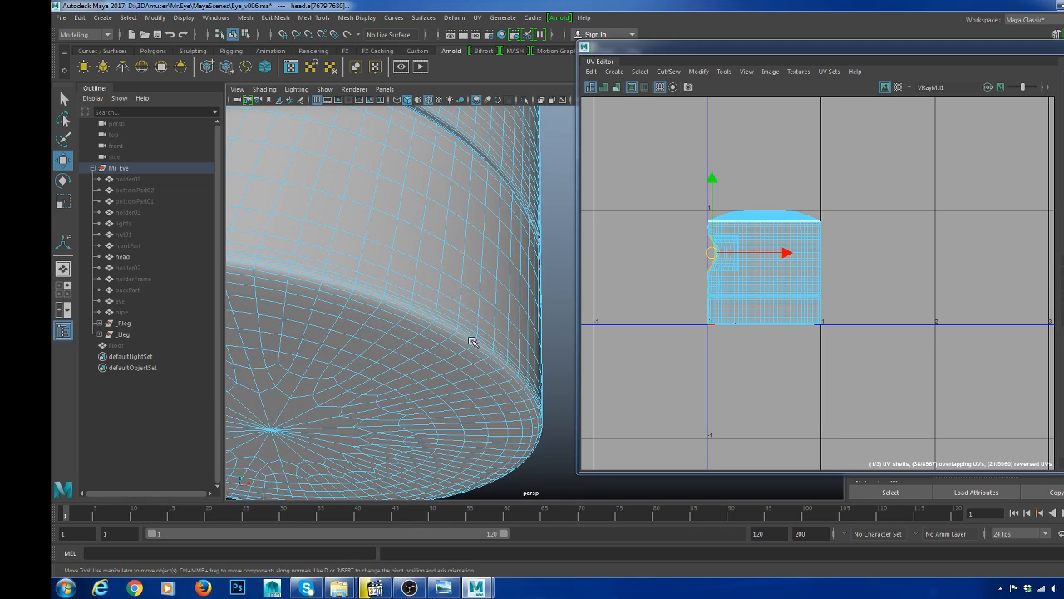
click(468, 339)
shift+right_drag(886, 272, 835, 290)
alt+right_drag(491, 292, 399, 241)
alt+drag(399, 242, 415, 291)
right_drag(417, 291, 452, 250)
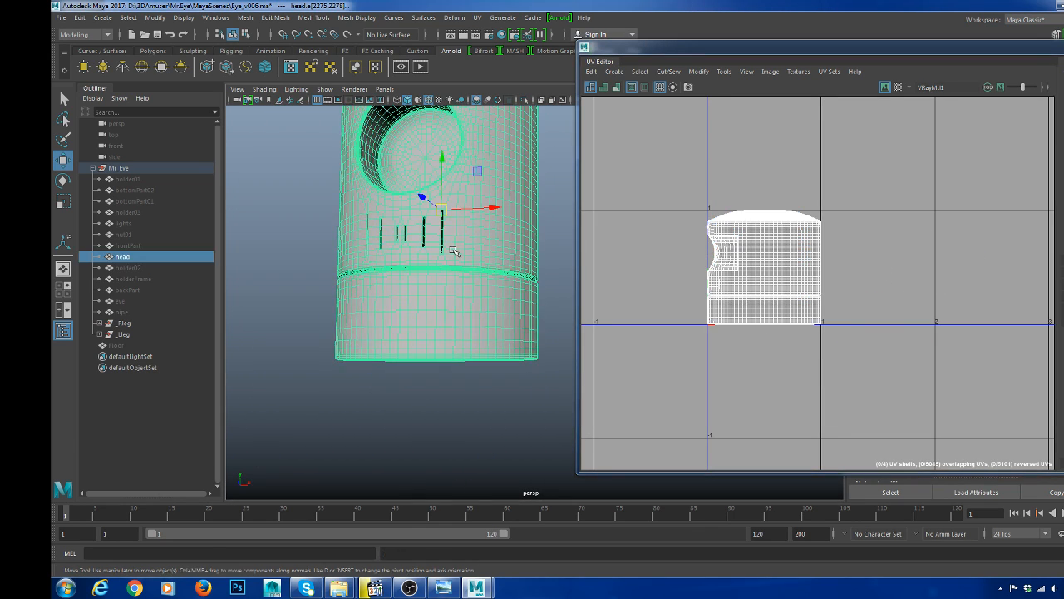
- Select the rim edge loop of the long outermost slot below the eye opening
alt+drag(452, 249, 434, 272)
alt+right_drag(434, 273, 483, 291)
alt+middle_drag(466, 292, 537, 311)
alt+right_drag(424, 287, 470, 304)
alt+drag(471, 304, 499, 298)
alt+middle_drag(499, 297, 475, 341)
alt+right_drag(475, 340, 517, 341)
alt+middle_drag(466, 316, 390, 342)
right_drag(316, 328, 313, 295)
double_click(301, 291)
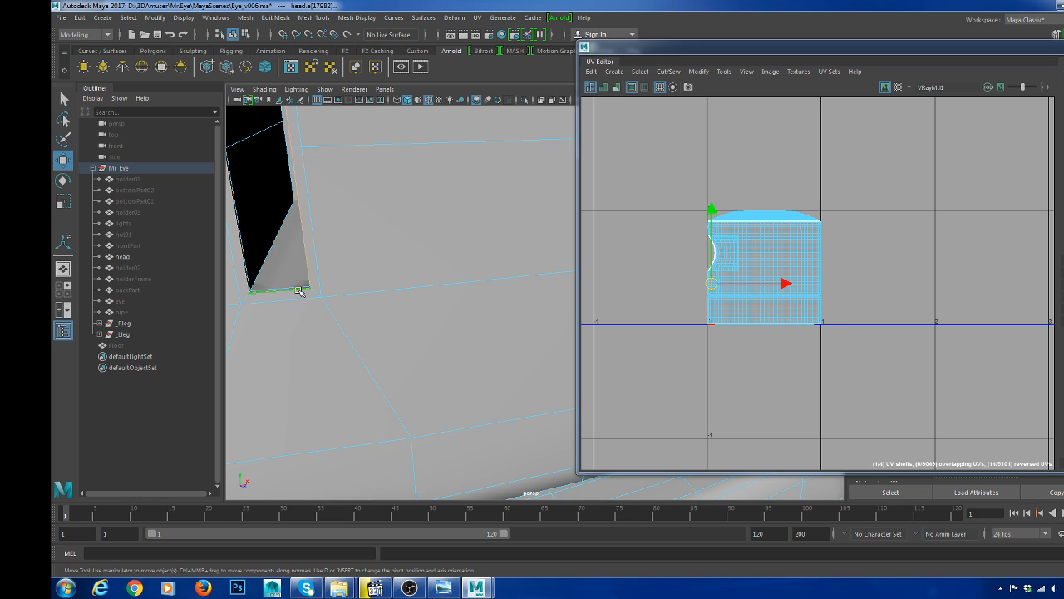
- Add the rim edge loop of the neighbouring second slot to the edge selection
alt+right_drag(395, 333, 331, 309)
alt+drag(401, 349, 329, 311)
alt+right_drag(291, 324, 335, 340)
alt+middle_drag(336, 340, 449, 380)
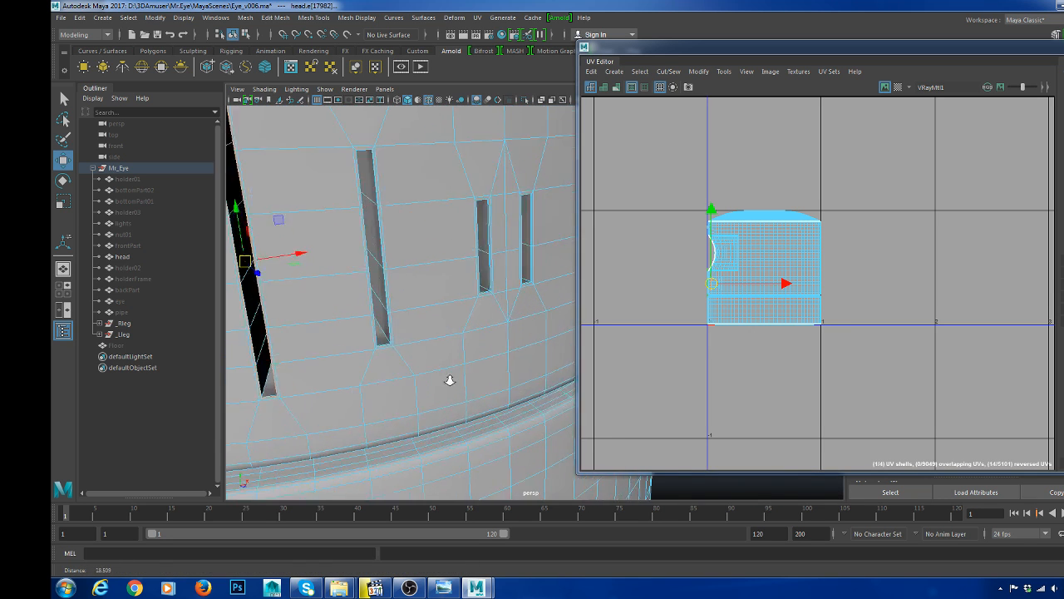
alt+right_drag(291, 357, 356, 379)
alt+drag(313, 386, 365, 377)
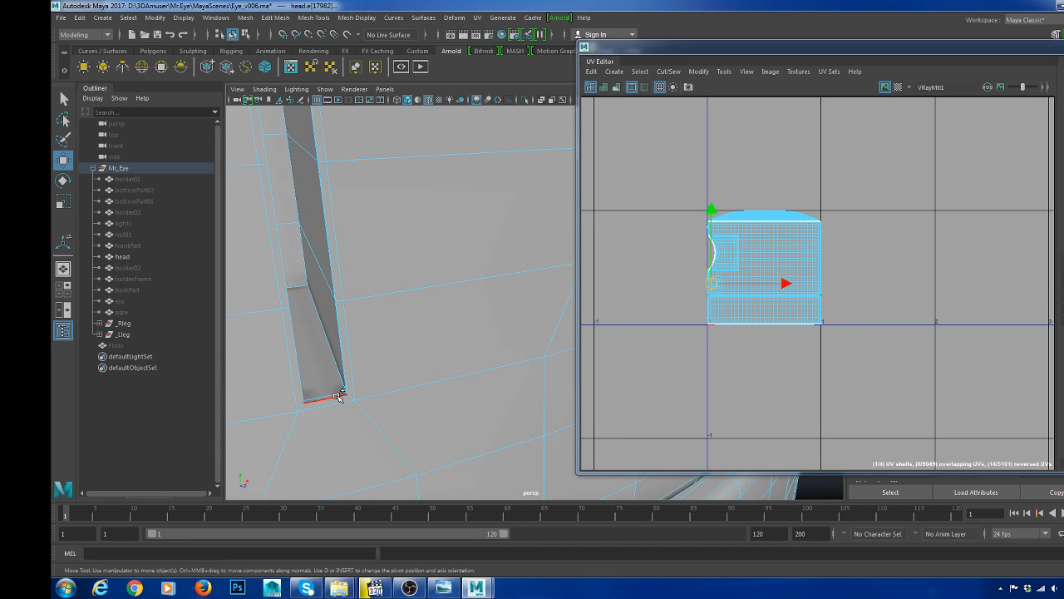
shift+double_click(338, 397)
- Add the rim edge loops of the remaining four slots to the edge selection
alt+right_drag(411, 350, 356, 368)
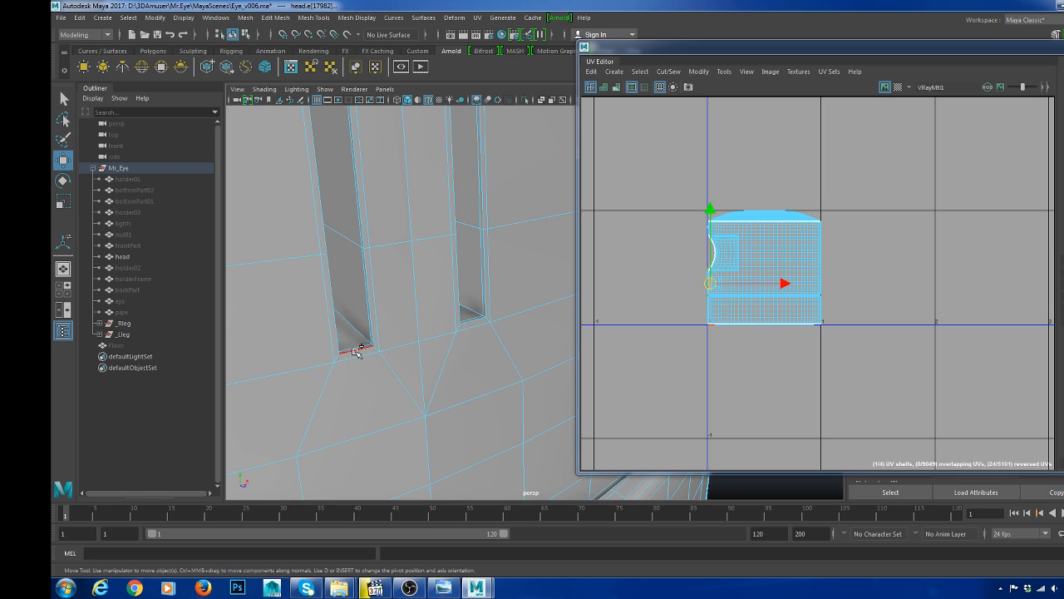
shift+double_click(355, 352)
alt+drag(472, 321, 442, 321)
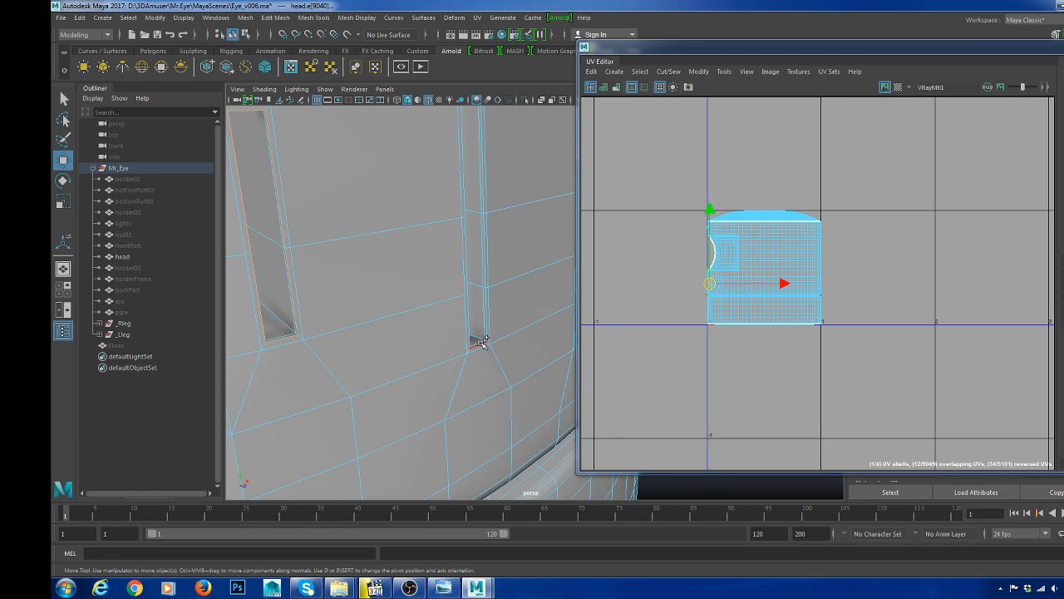
mouse_move(427, 311)
alt+mouse_down()
mouse_move(373, 311)
mouse_move(387, 347)
mouse_move(418, 296)
alt+mouse_up()
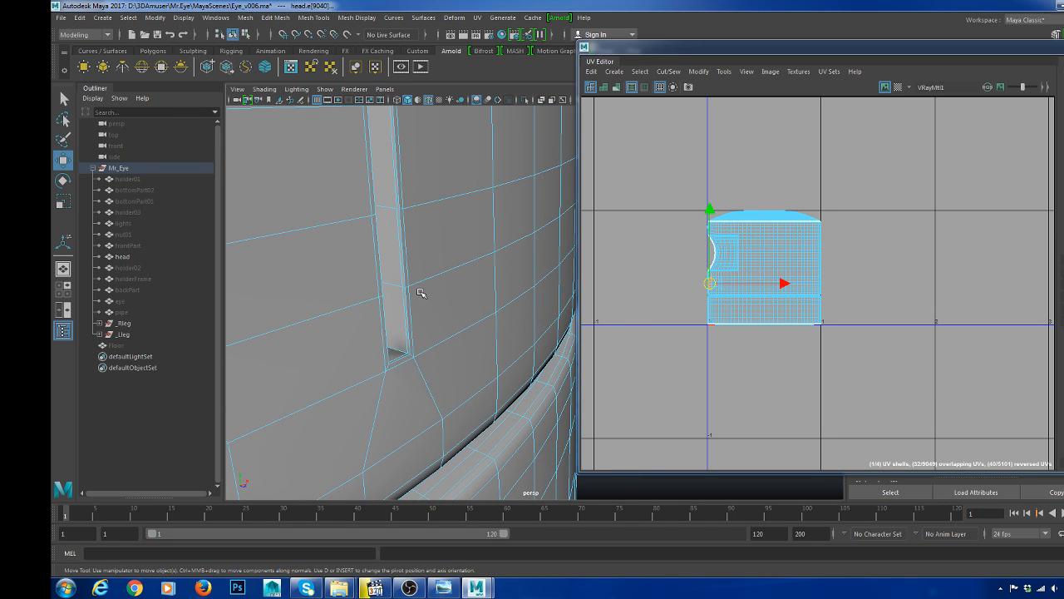
click(402, 358)
scroll(395, 320, down, 10)
alt+drag(416, 294, 415, 208)
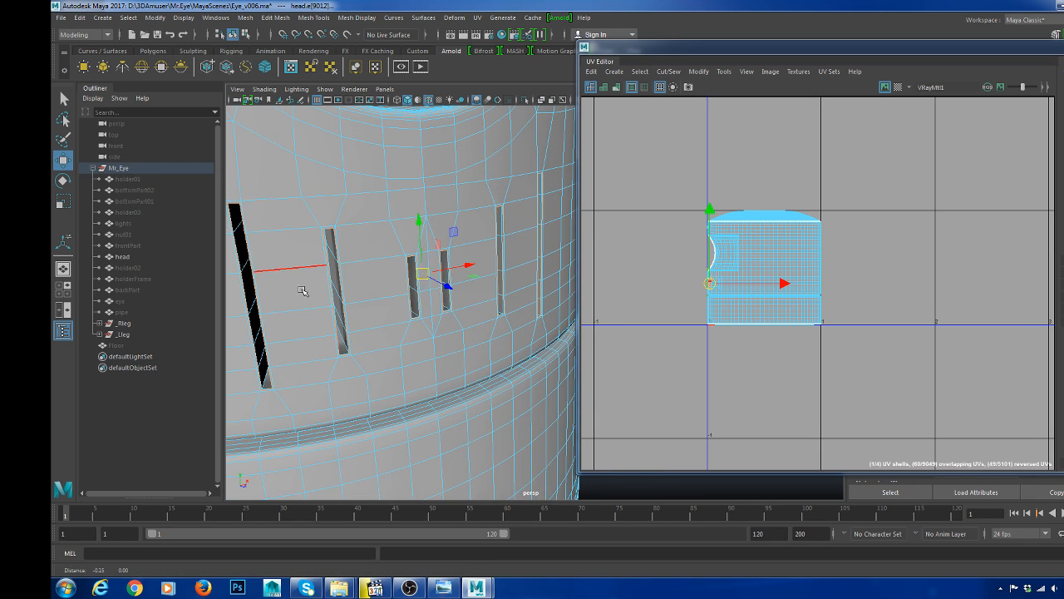
- Cut the UVs along the selected slot rims and return the head to object selection
alt+drag(302, 291, 387, 314)
shift+right_drag(864, 255, 827, 274)
right_drag(490, 293, 501, 242)
scroll(466, 285, down, 8)
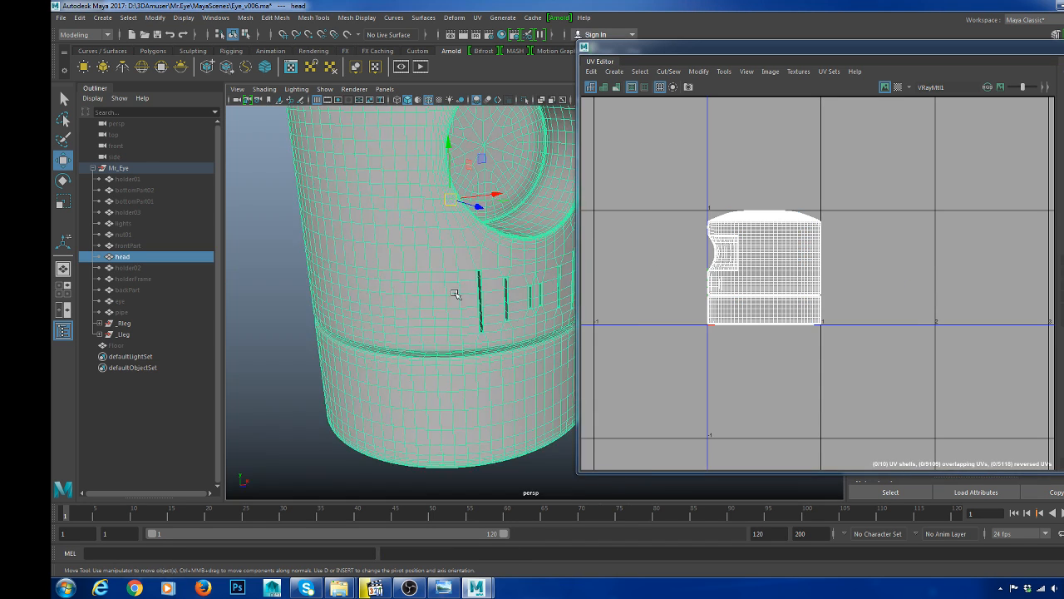
- Select all of the head's UVs in the UV Editor, unfold them and clear the selection
alt+middle_drag(490, 325, 458, 277)
mouse_move(463, 341)
alt+mouse_down()
mouse_move(463, 260)
mouse_move(461, 328)
alt+mouse_up()
scroll(604, 297, down, 1)
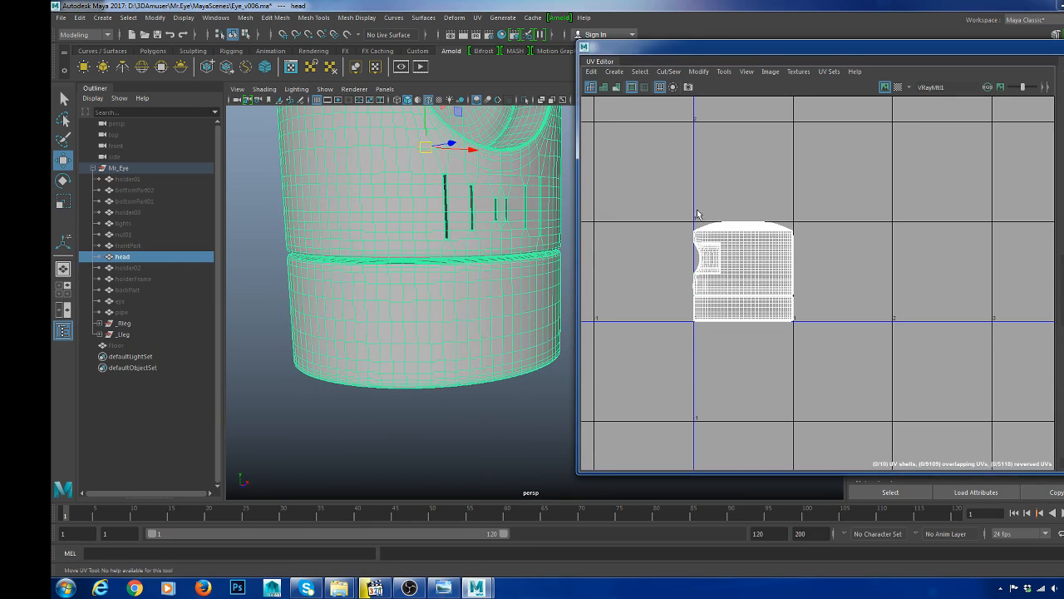
alt+middle_drag(491, 162, 494, 291)
right_drag(713, 164, 754, 165)
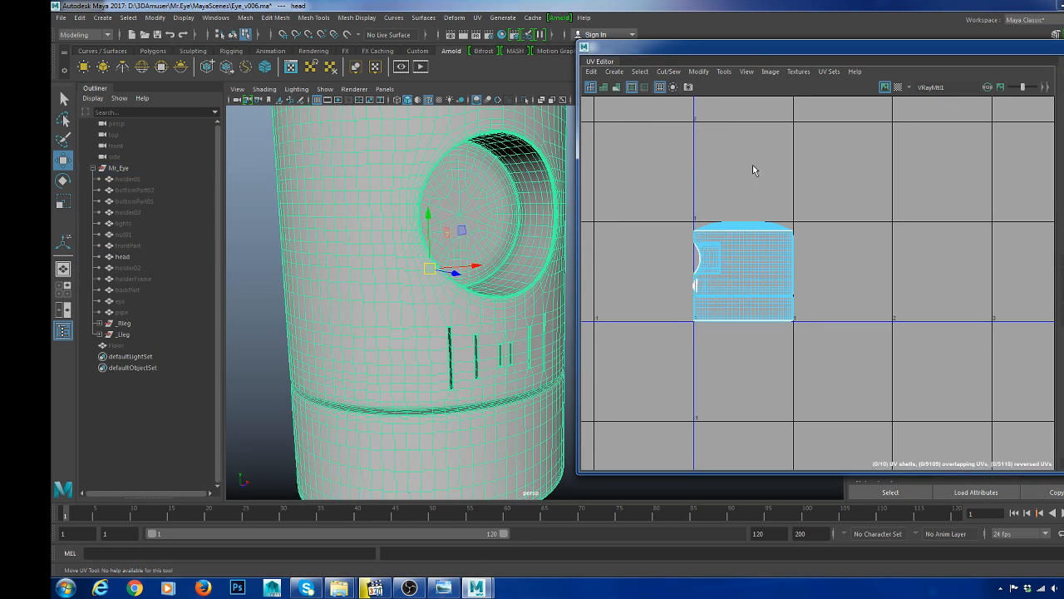
drag(660, 185, 860, 372)
shift+right_drag(883, 229, 837, 242)
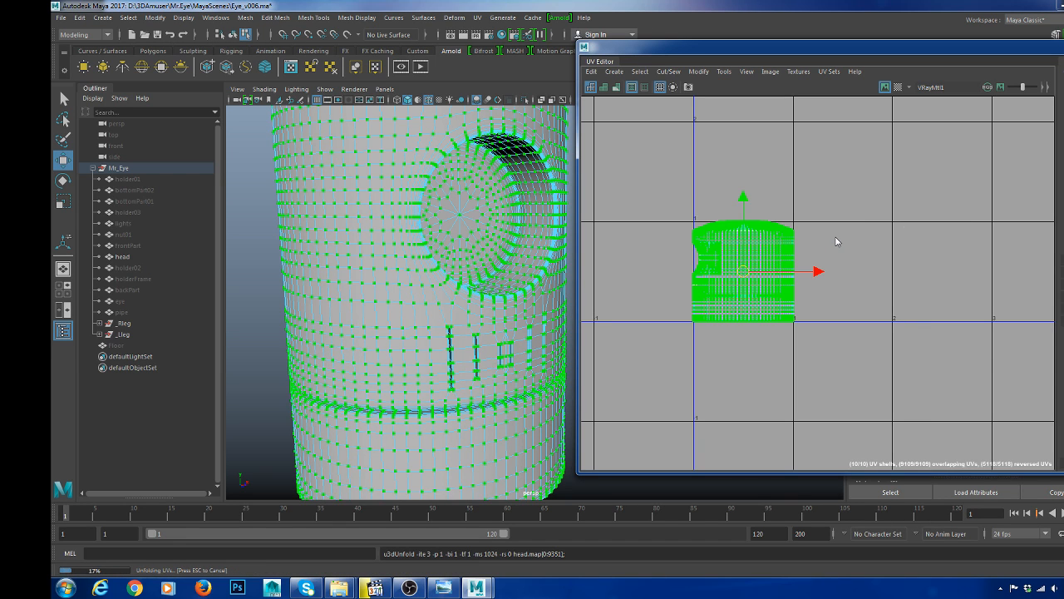
click(879, 238)
- Select the large ring-shaped shell in the UV Editor and examine the matching cylindrical wall on the head
scroll(753, 270, up, 5)
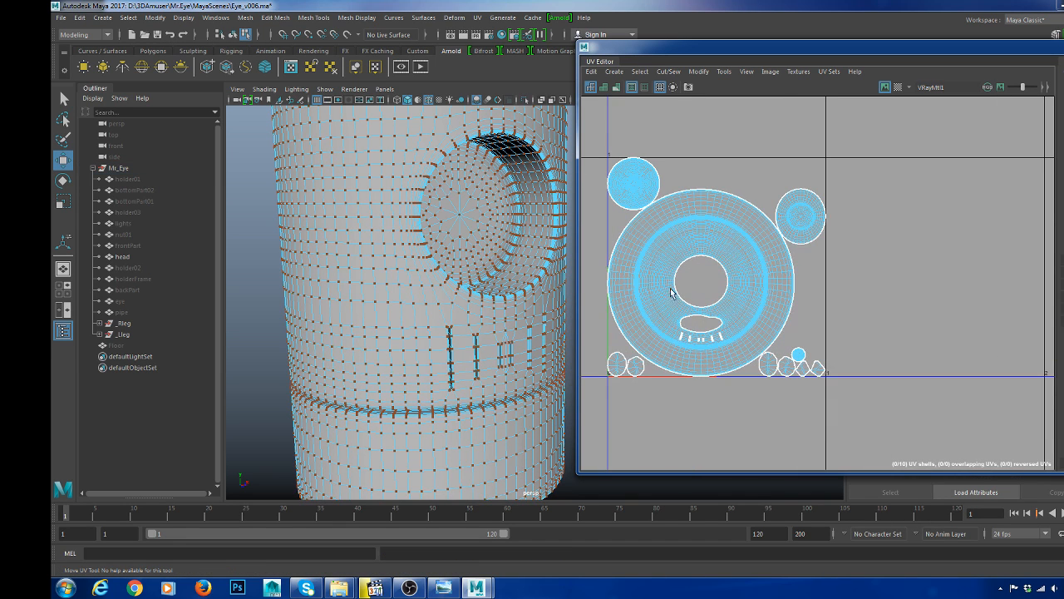
scroll(676, 363, up, 1)
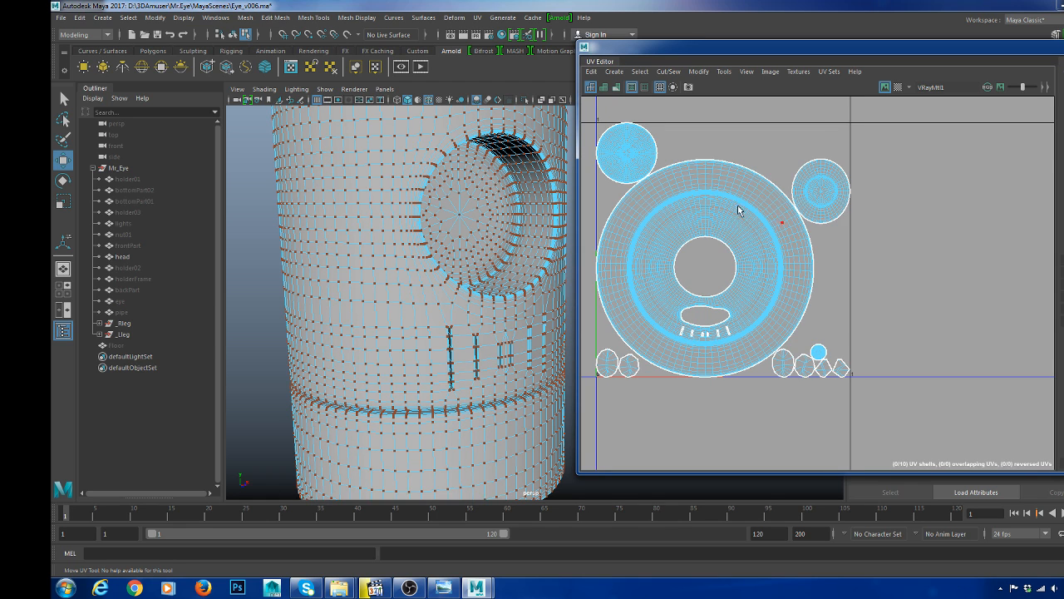
alt+middle_drag(755, 237, 804, 231)
scroll(416, 274, down, 6)
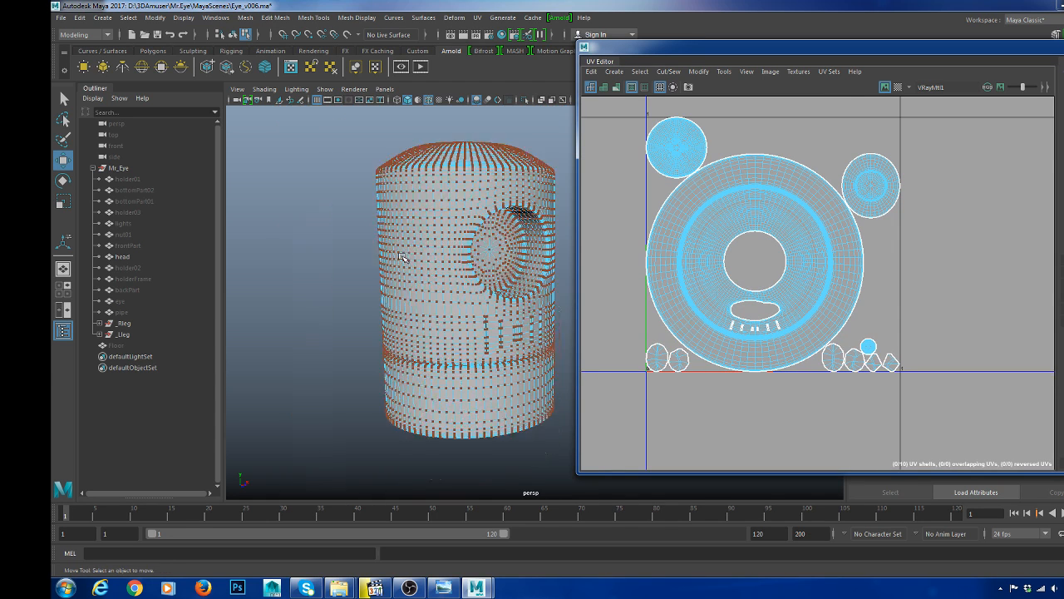
double_click(704, 247)
alt+drag(481, 265, 526, 282)
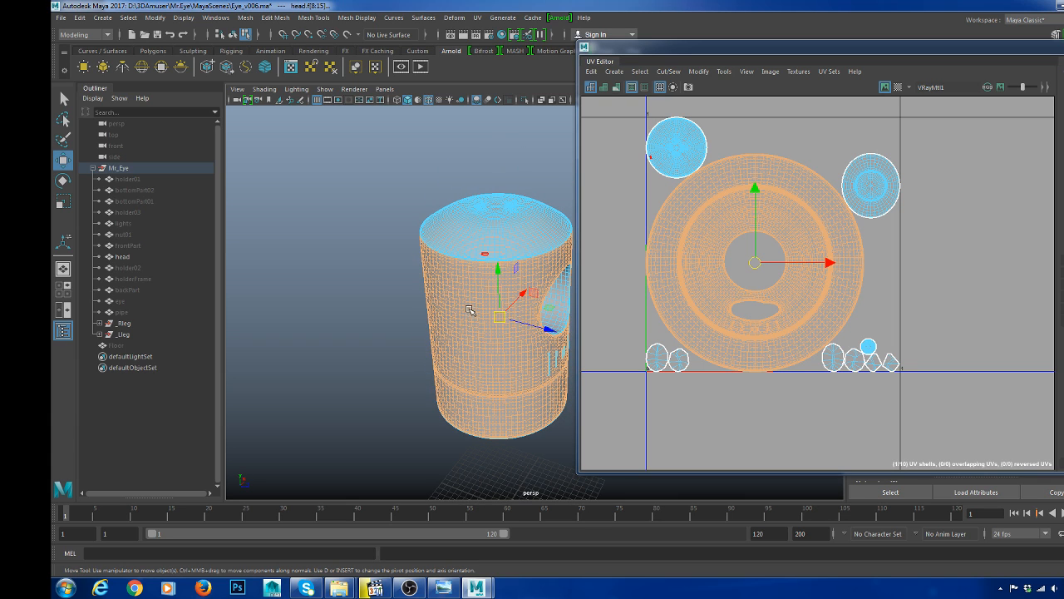
alt+drag(421, 279, 531, 273)
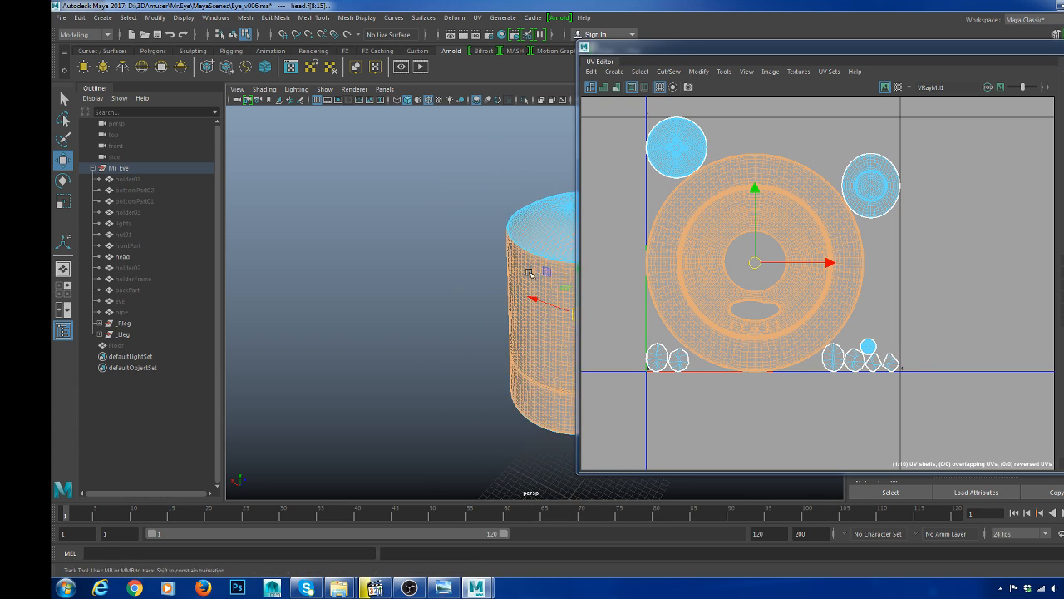
- Isolate the selected ring-shaped shell's faces in the viewport, then clear the face selection
alt+middle_drag(531, 272, 372, 261)
alt+drag(372, 261, 456, 293)
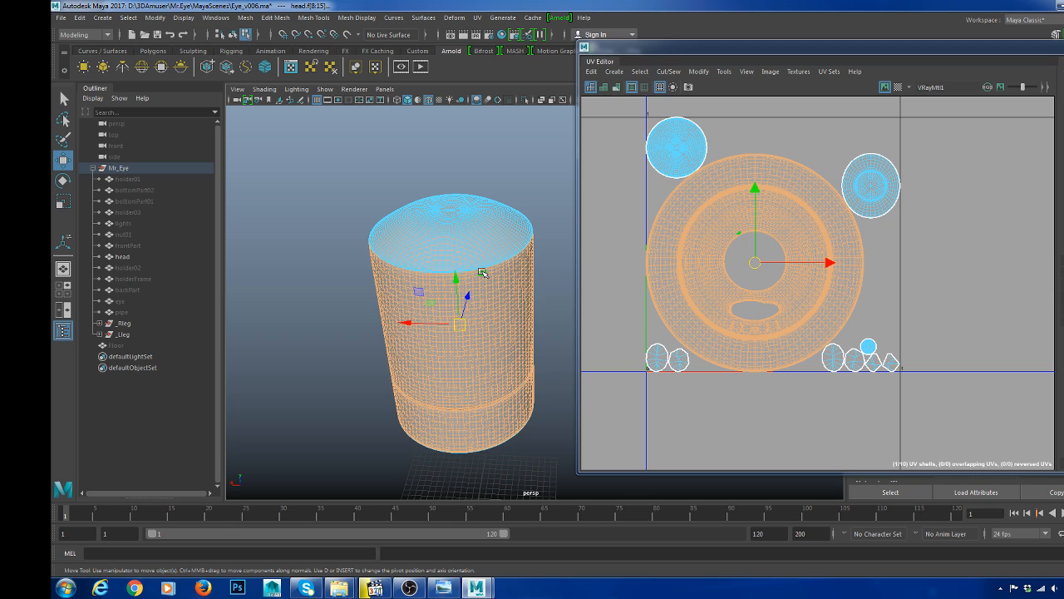
key(ctrl+1)
key(ctrl+z)
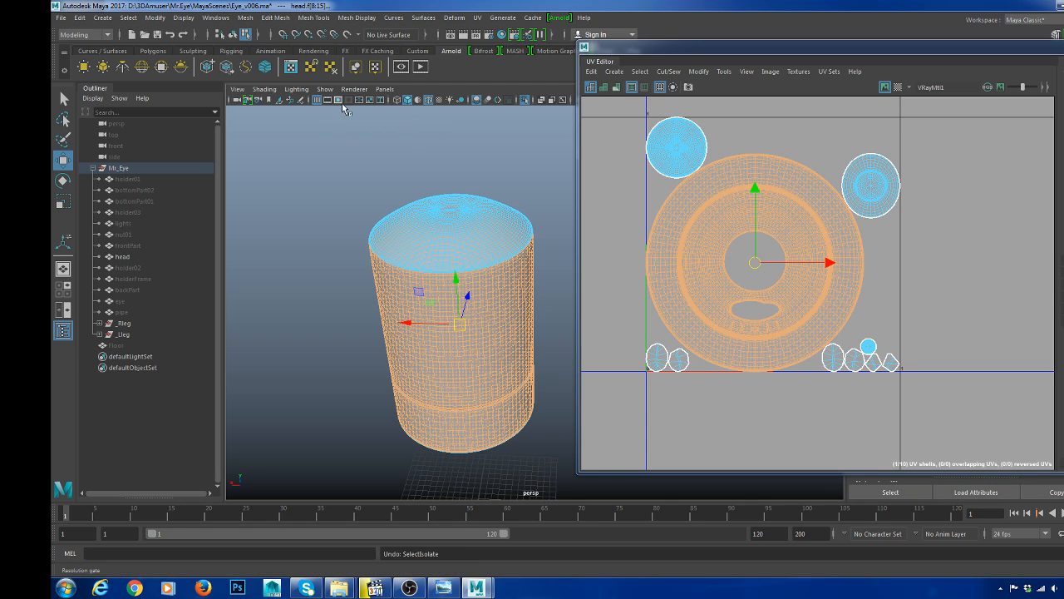
key(ctrl+1)
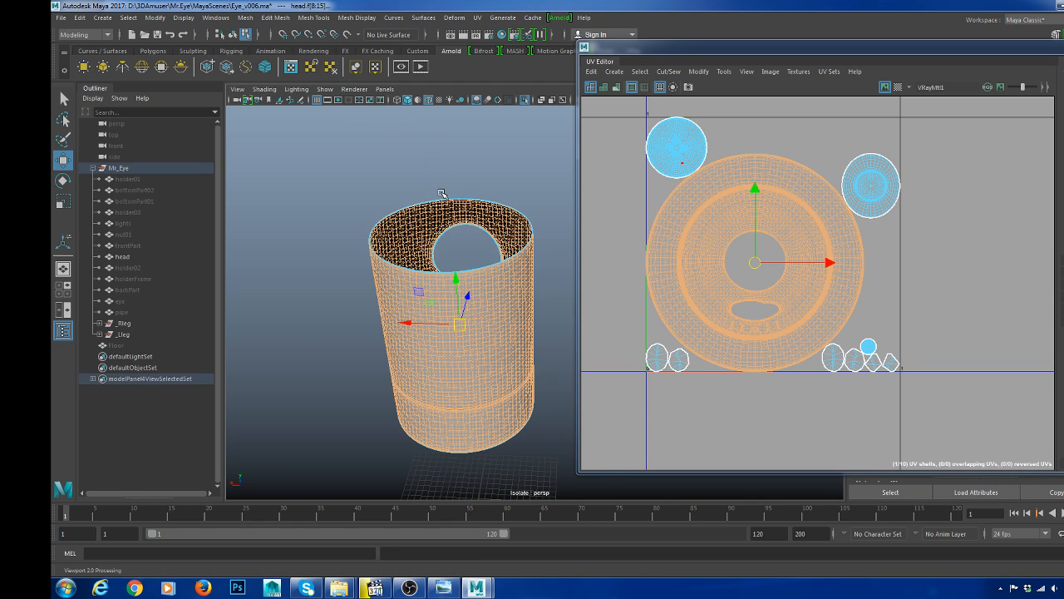
right_drag(450, 213, 482, 186)
click(484, 183)
- Cut the wall's UVs along one vertical edge loop down the back of the head, and return to object selection
alt+drag(484, 184, 501, 299)
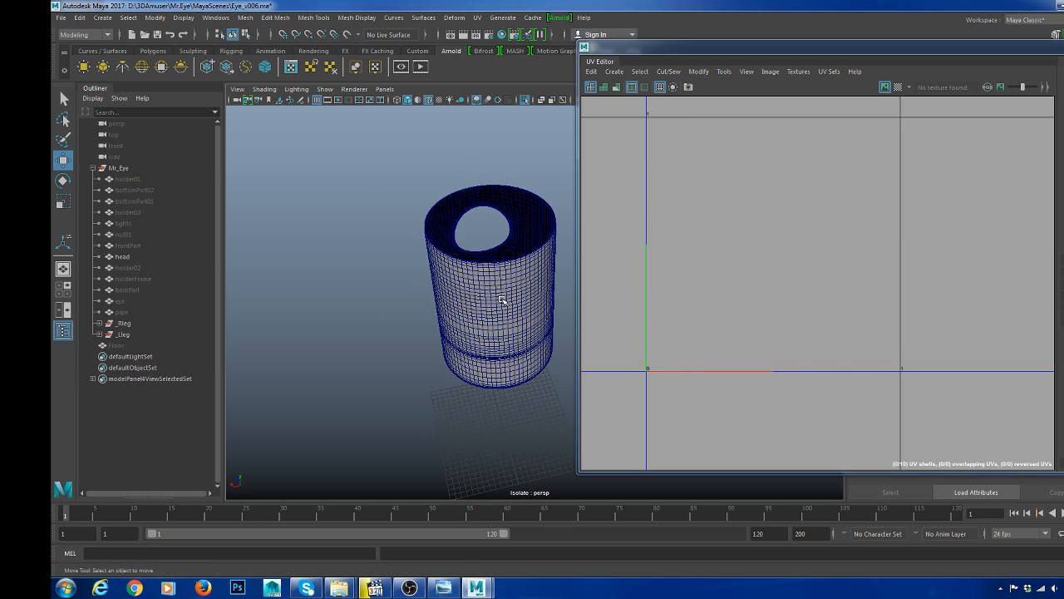
click(501, 300)
right_drag(501, 299, 522, 301)
scroll(499, 287, up, 3)
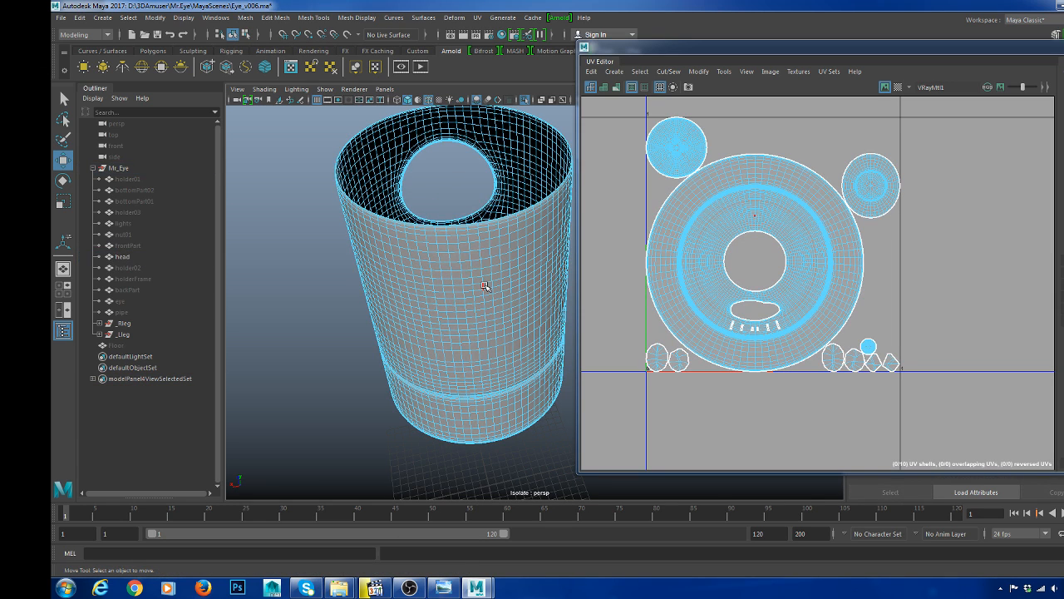
click(485, 286)
shift+right_drag(939, 249, 896, 267)
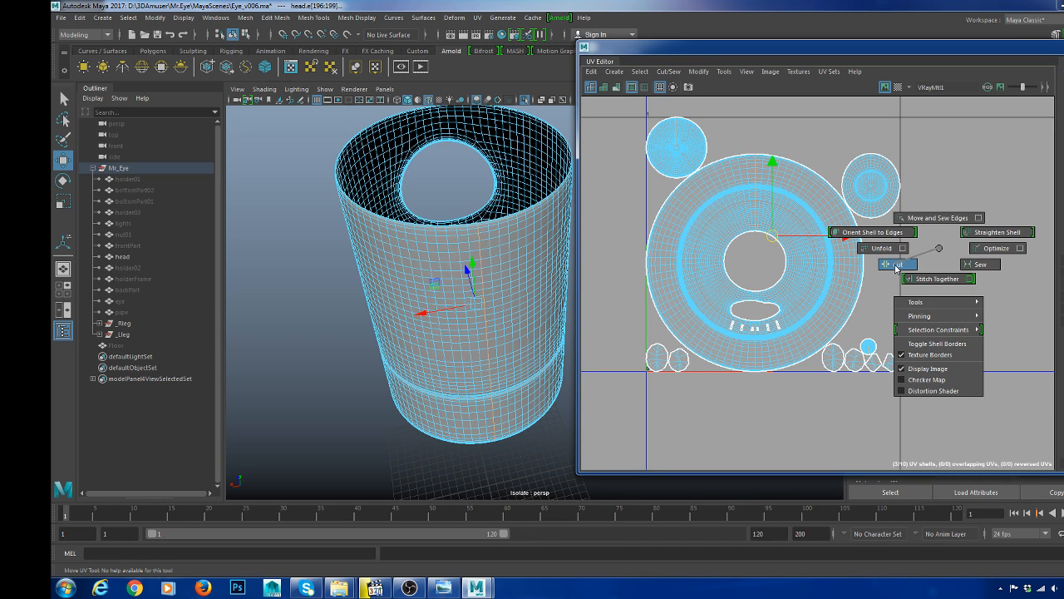
shift+right_drag(897, 267, 896, 267)
key(F8)
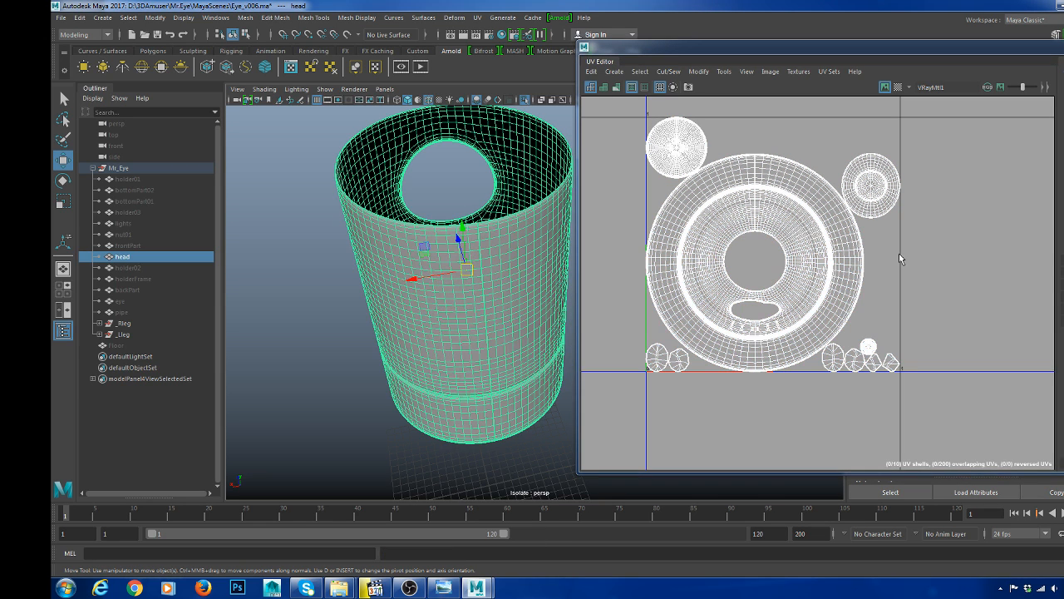
- Select all of the head's UVs again, unfold them with the new back seam and clear the selection
scroll(899, 257, down, 3)
right_drag(906, 269, 976, 376)
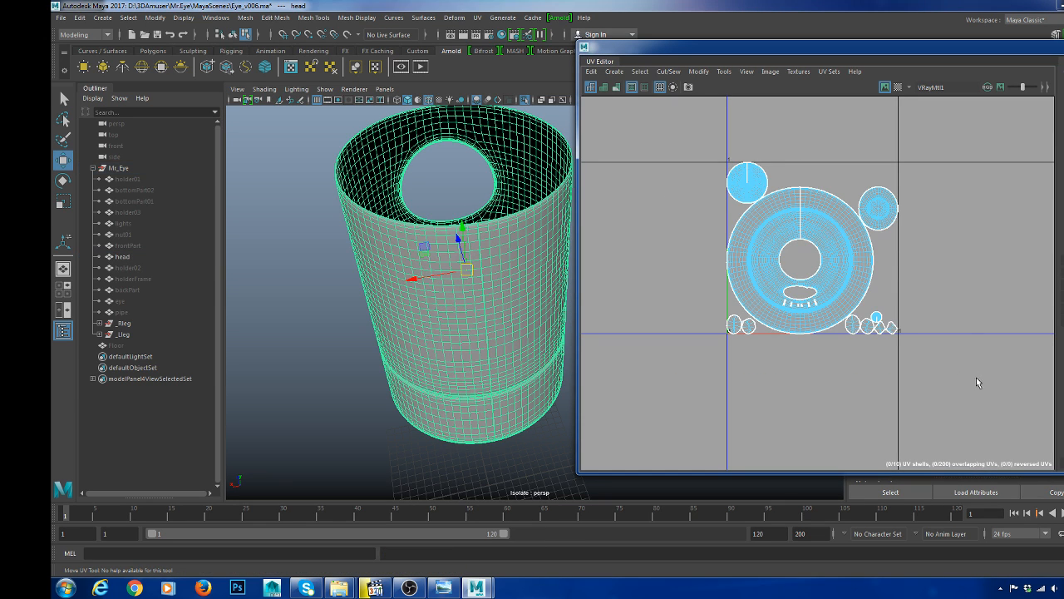
drag(978, 378, 725, 106)
shift+right_drag(954, 157, 894, 177)
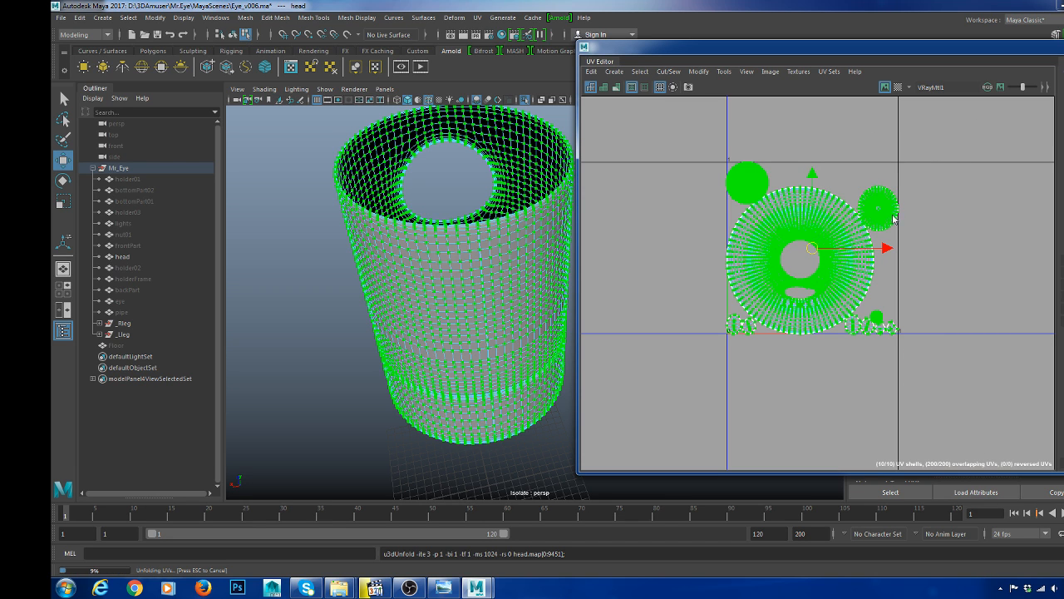
click(958, 169)
scroll(831, 247, up, 5)
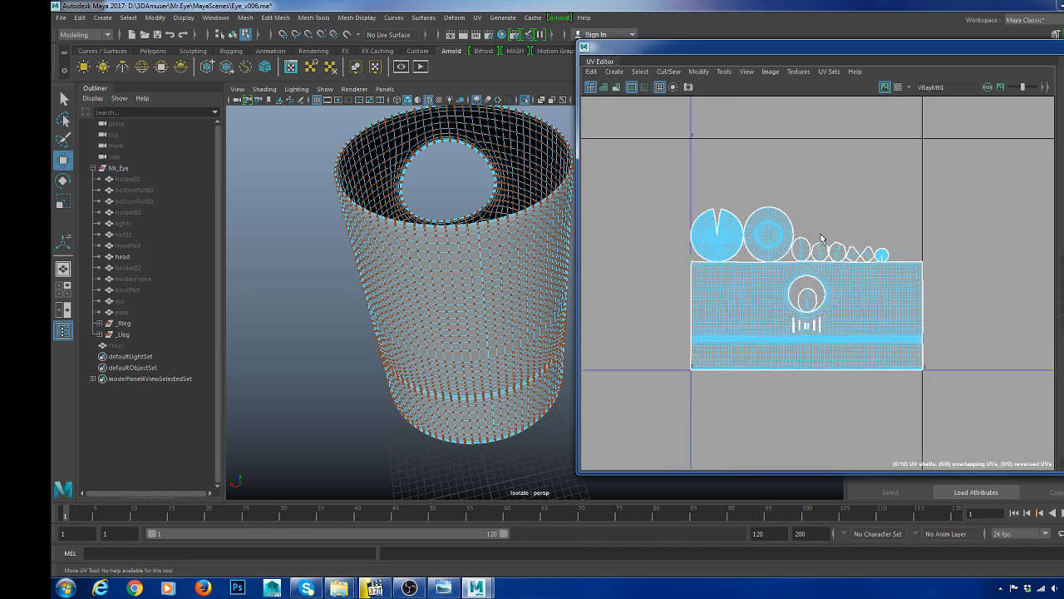
- Examine the unfolded wall and cap shells in the UV Editor and compare them with the isolated cylinder
alt+middle_drag(763, 337, 811, 326)
alt+drag(444, 275, 462, 241)
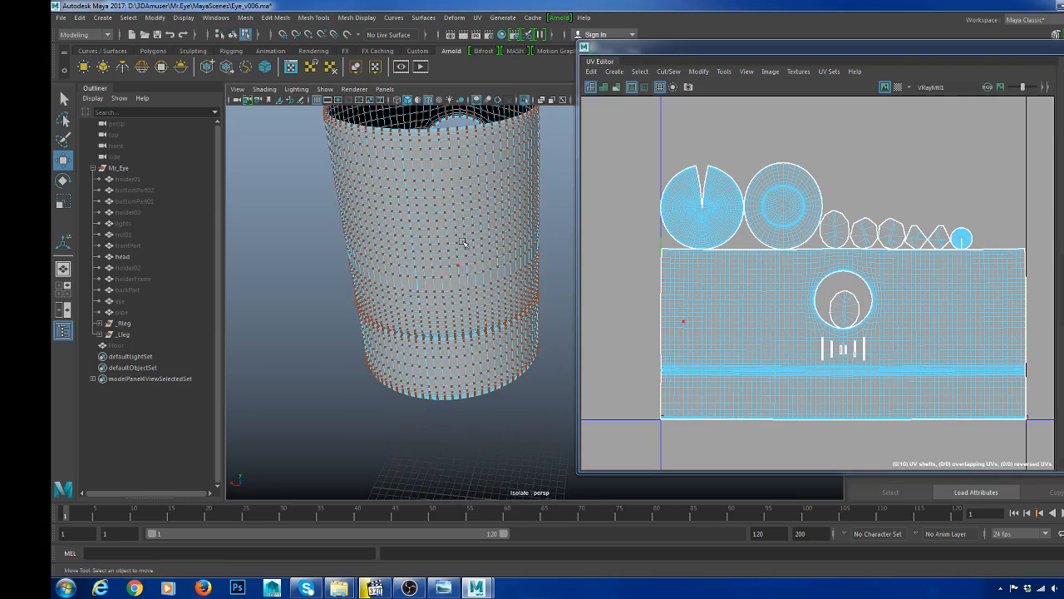
right_drag(462, 241, 495, 194)
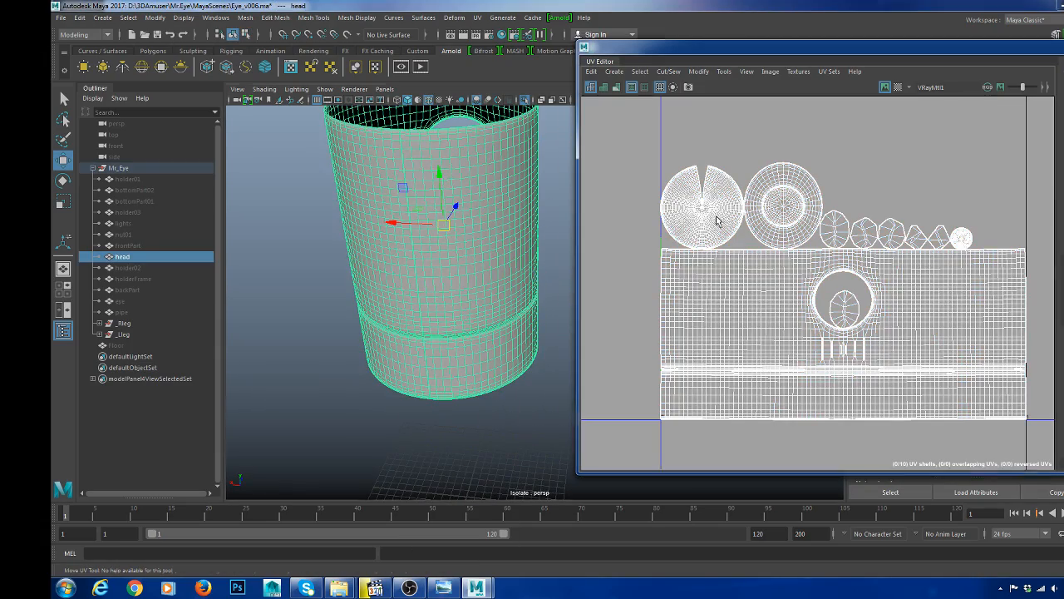
scroll(801, 286, up, 4)
alt+middle_drag(718, 221, 778, 257)
scroll(832, 264, down, 4)
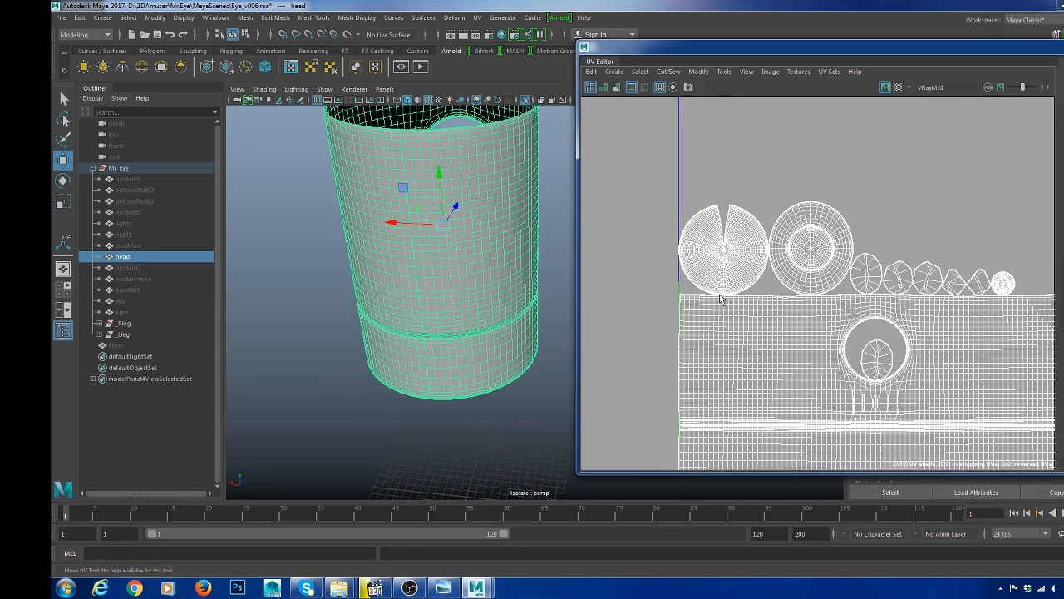
alt+drag(472, 259, 419, 296)
click(517, 406)
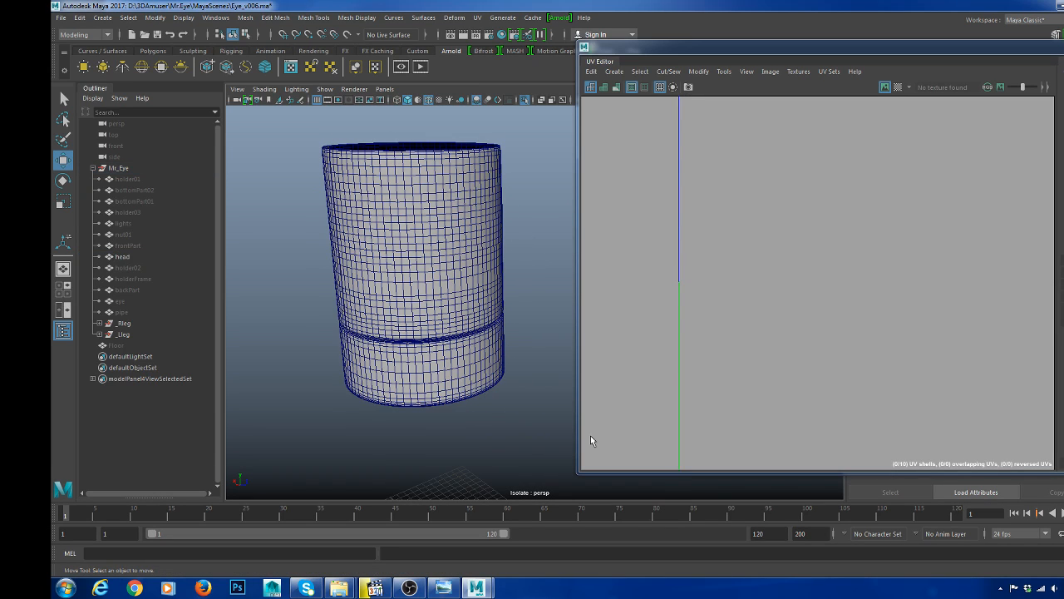
alt+drag(565, 373, 532, 329)
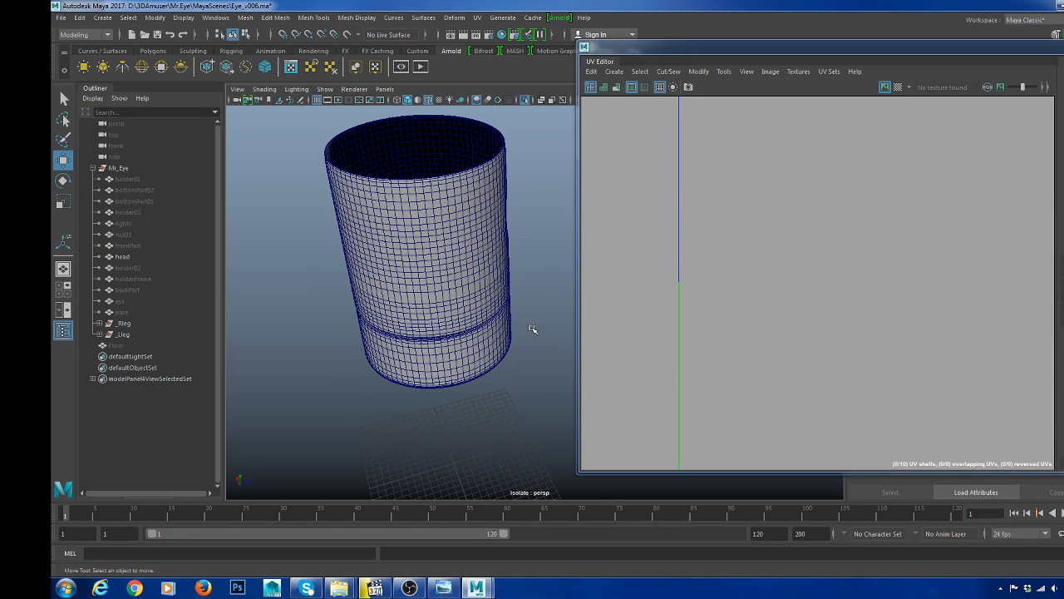
- Turn off the isolation, select the whole head and frame it with the eye opening in view
key(ctrl+1)
alt+drag(516, 294, 482, 281)
click(530, 271)
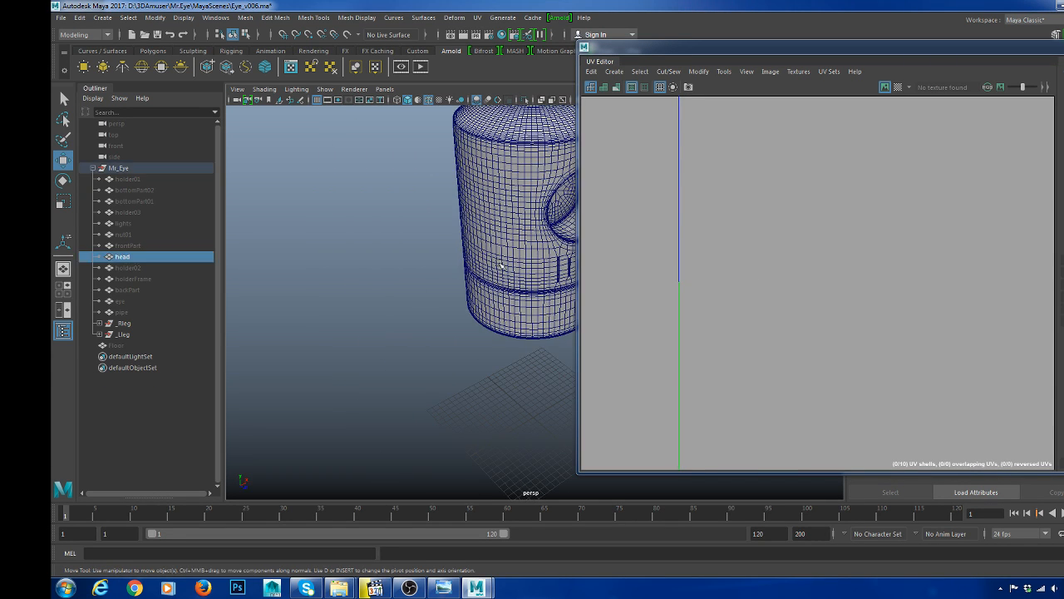
alt+middle_drag(536, 268, 447, 312)
key(f)
alt+drag(522, 291, 497, 271)
alt+middle_drag(497, 271, 430, 261)
alt+right_drag(430, 261, 492, 313)
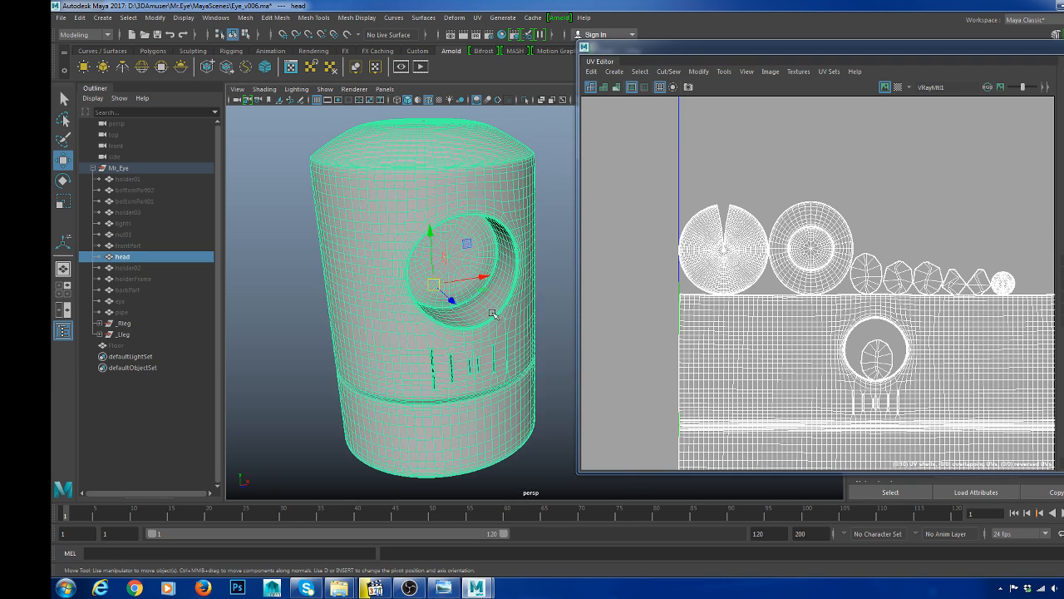
- Display the checker map on the head and examine the checker size and distortion on its wall and top
click(898, 87)
click(325, 385)
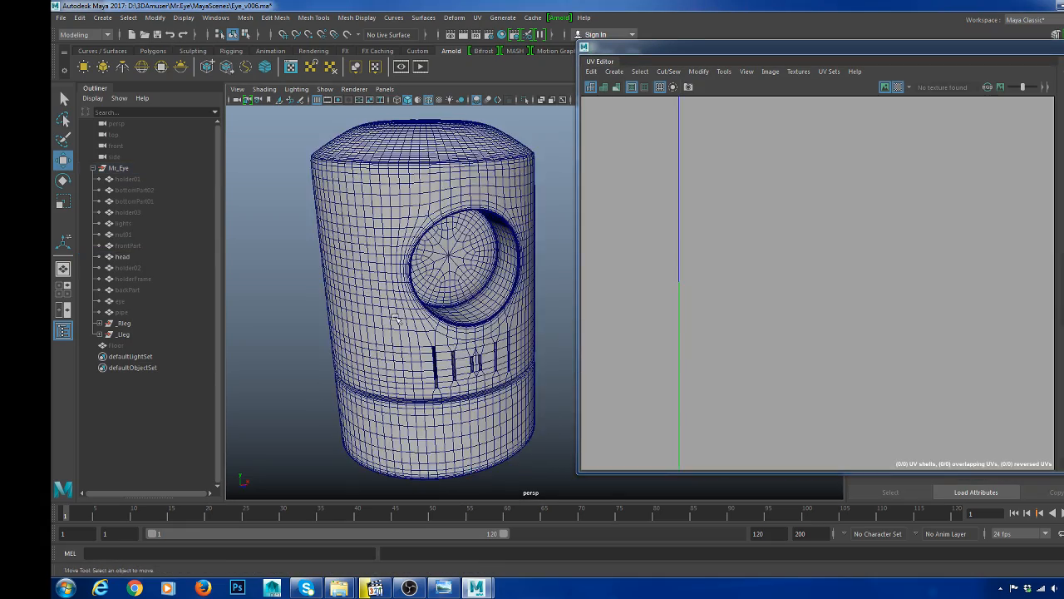
alt+drag(395, 318, 432, 341)
click(432, 341)
alt+middle_drag(412, 308, 432, 311)
alt+right_drag(399, 250, 449, 257)
alt+drag(450, 236, 432, 287)
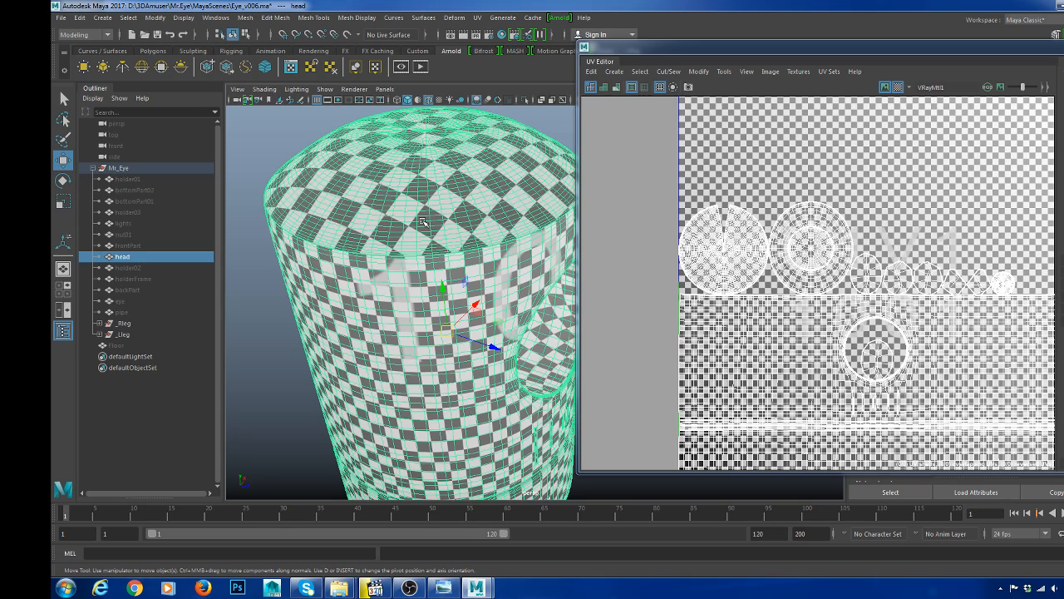
scroll(422, 223, down, 10)
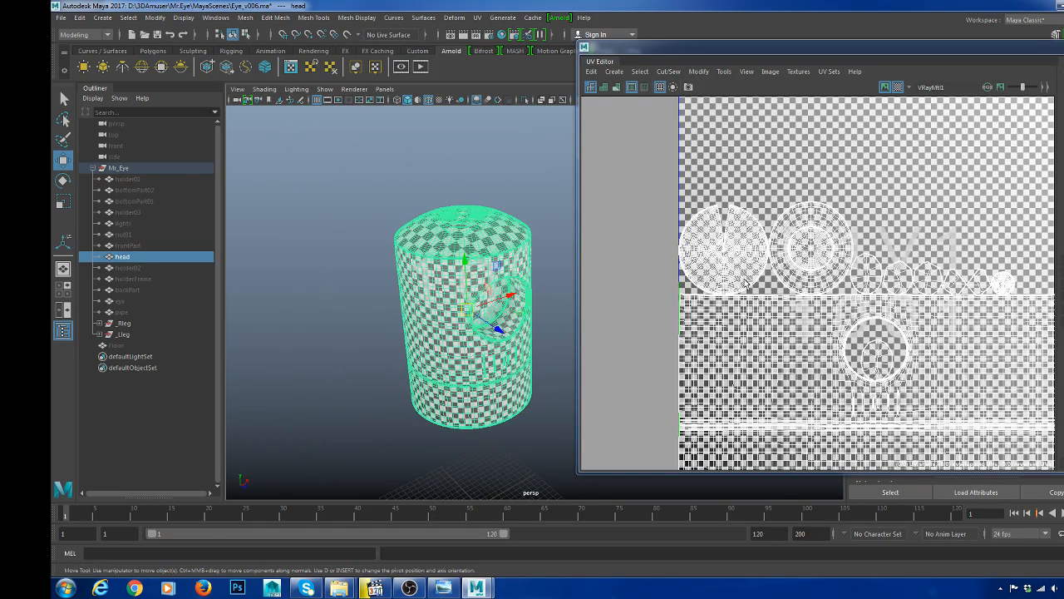
- Try scaling the head's top cap shell down to about 0.82 in the UV Editor, and undo it
right_drag(738, 262, 737, 281)
double_click(734, 260)
key(r)
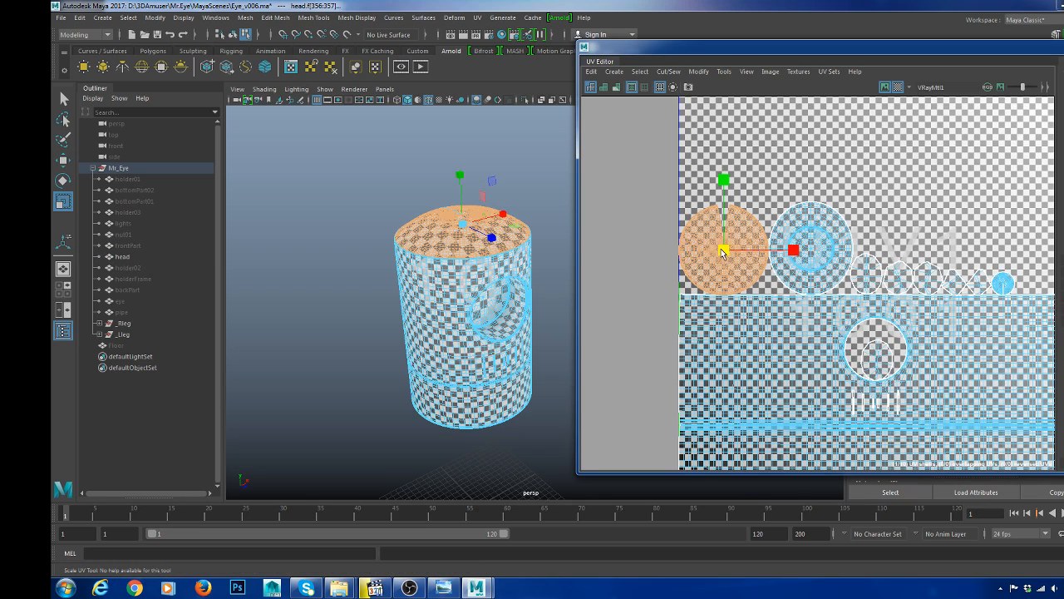
drag(723, 252, 714, 254)
key(ctrl+z)
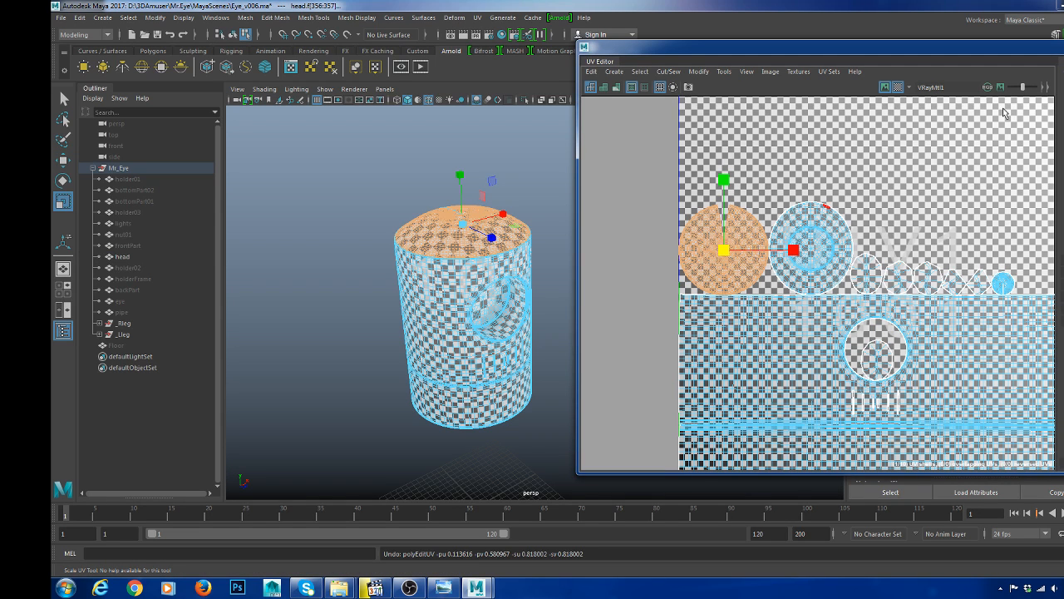
- Hide the checker map and use Move and Sew on the outermost edge of the split in the top cap shell
click(898, 87)
alt+right_drag(738, 266, 786, 278)
alt+middle_drag(616, 248, 722, 305)
alt+right_drag(722, 304, 789, 374)
alt+middle_drag(794, 259, 787, 316)
alt+right_drag(707, 158, 786, 229)
alt+middle_drag(721, 184, 824, 279)
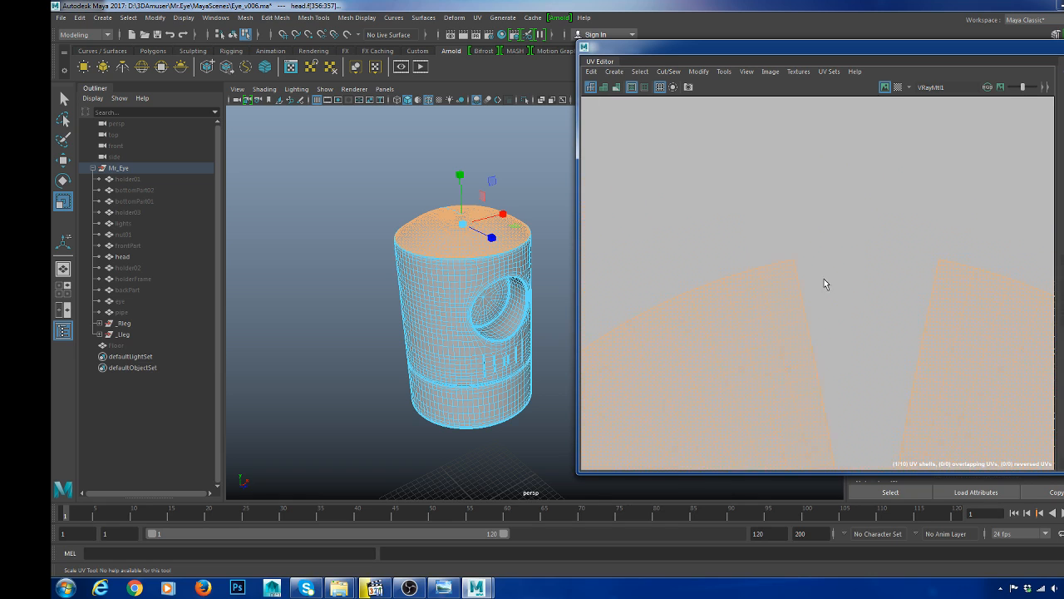
alt+middle_drag(844, 313, 838, 308)
right_drag(810, 284, 778, 224)
drag(776, 223, 819, 301)
ctrl+drag(697, 214, 773, 332)
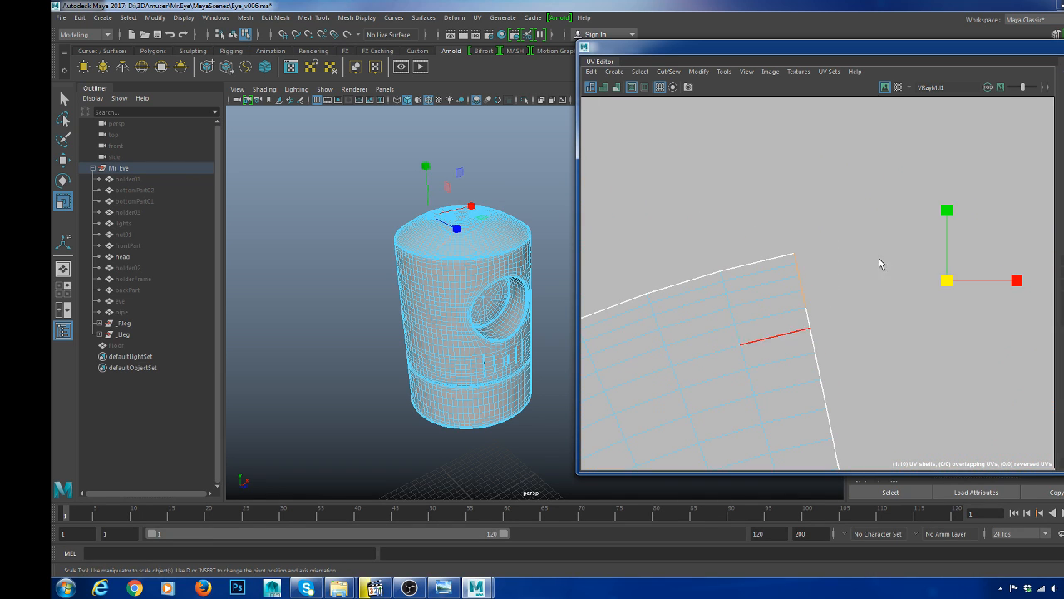
shift+right_drag(885, 252, 888, 224)
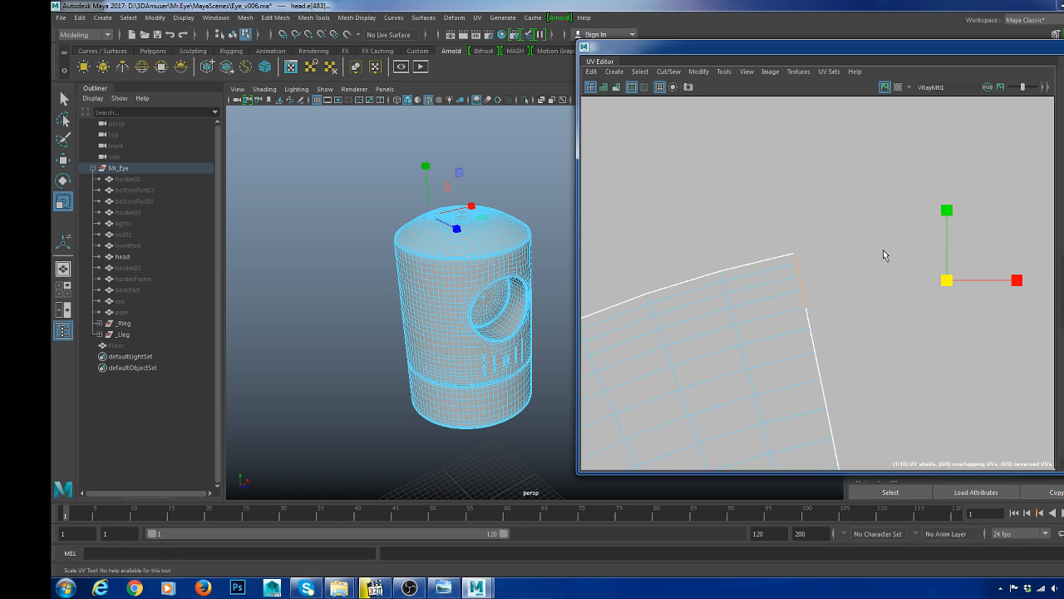
shift+right_drag(883, 249, 884, 220)
- Select the remaining edges of the cap shell's wedge-shaped gap and join them with Move and Sew
alt+right_drag(881, 220, 848, 333)
alt+middle_drag(857, 349, 810, 273)
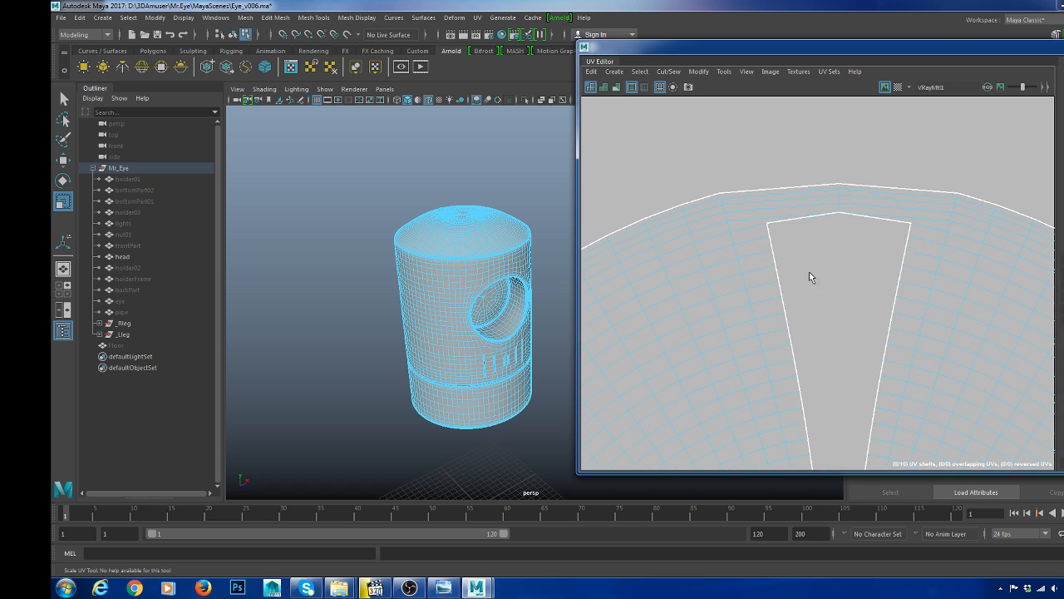
double_click(910, 241)
shift+right_drag(851, 240, 851, 202)
- Select the UVs of all shells, unfold them with the top cap closed and clear the selection
alt+right_drag(852, 208, 862, 299)
alt+middle_drag(862, 300, 798, 241)
right_drag(777, 208, 815, 207)
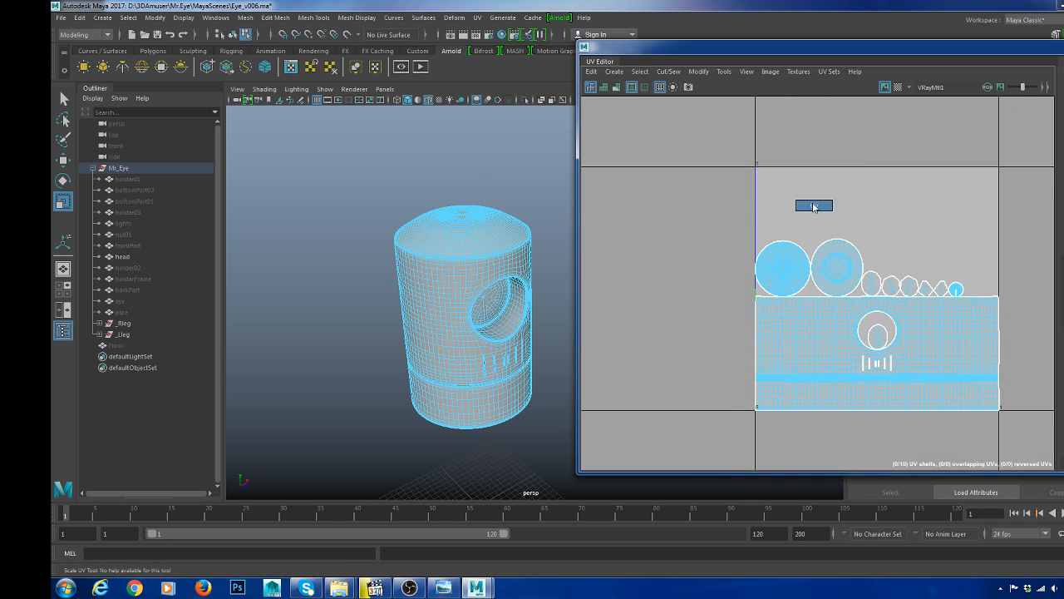
drag(730, 193, 1063, 491)
mouse_move(919, 300)
shift+right_down()
mouse_move(900, 307)
mouse_move(908, 314)
shift+right_up()
click(922, 224)
- Select the first small oval shell beside the large round ones and examine the matching slot on the head
alt+middle_drag(906, 299, 852, 297)
alt+right_drag(850, 287, 906, 338)
click(810, 271)
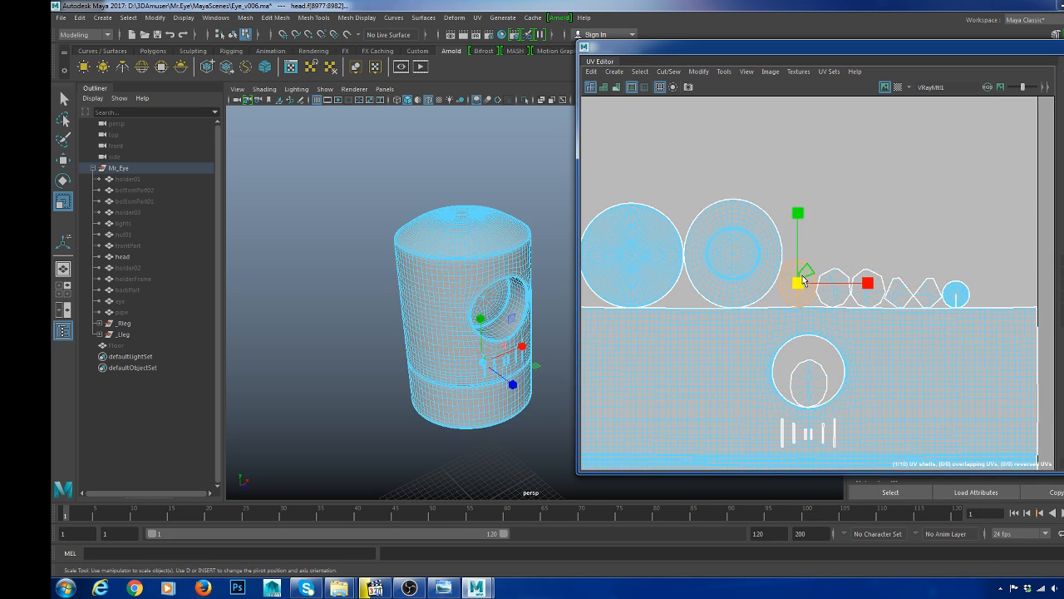
key(f)
scroll(811, 275, up, 6)
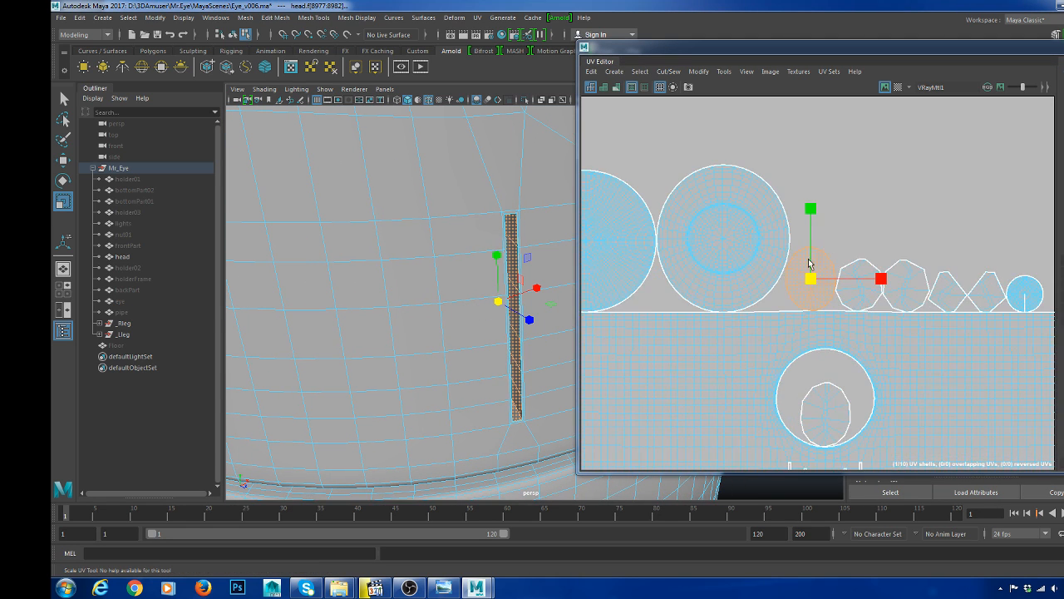
right_drag(768, 260, 814, 250)
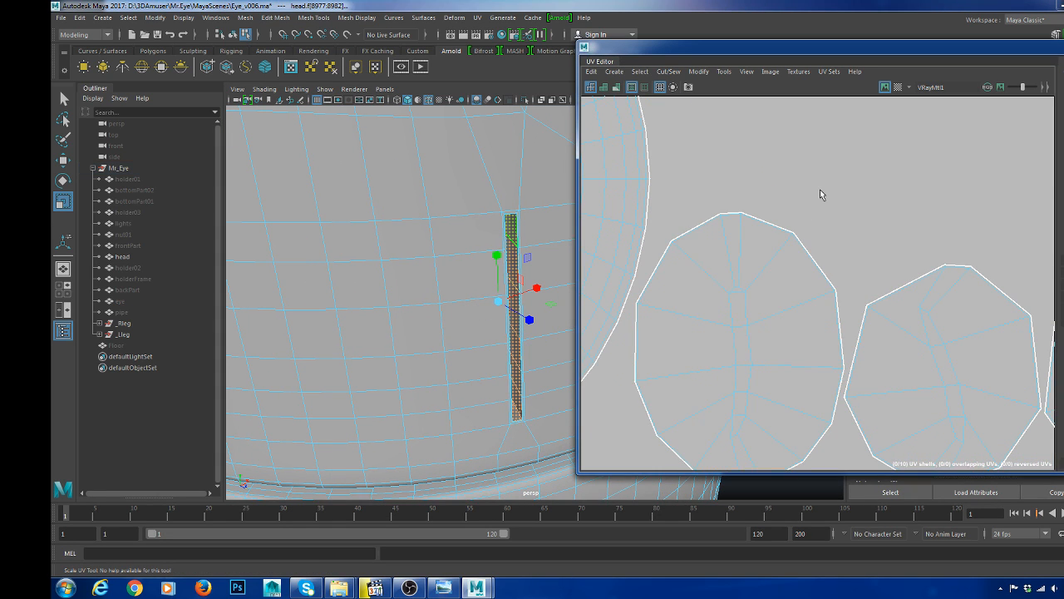
click(820, 190)
scroll(781, 278, up, 2)
alt+middle_drag(780, 273, 818, 249)
click(770, 225)
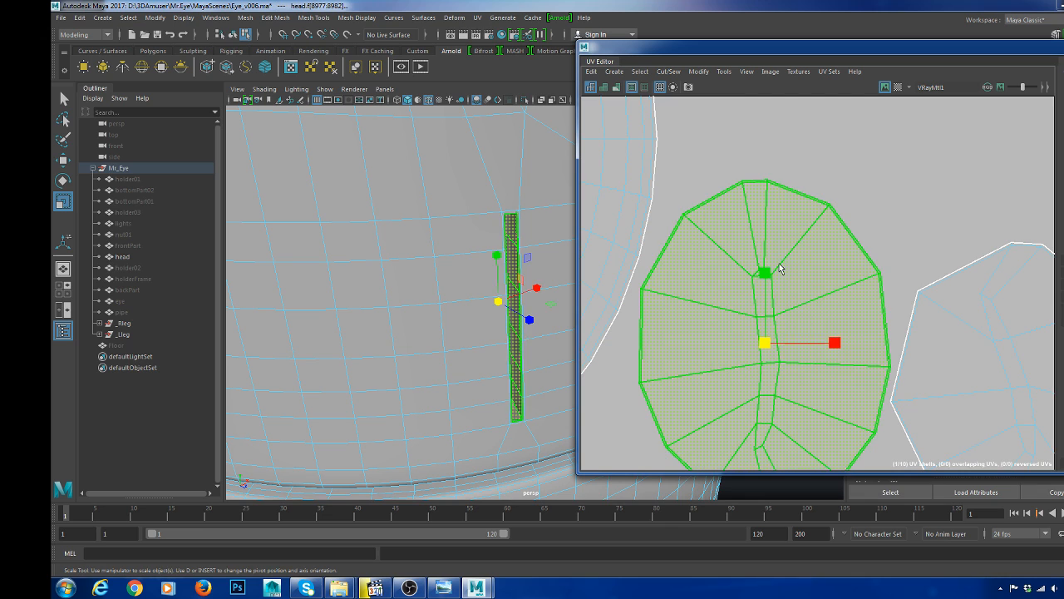
- Select the pairs of short edges at both ends of the first slot shell that run from its inner strip to the border
right_drag(780, 265, 770, 229)
click(766, 223)
shift+click(747, 210)
alt+middle_drag(802, 289, 802, 185)
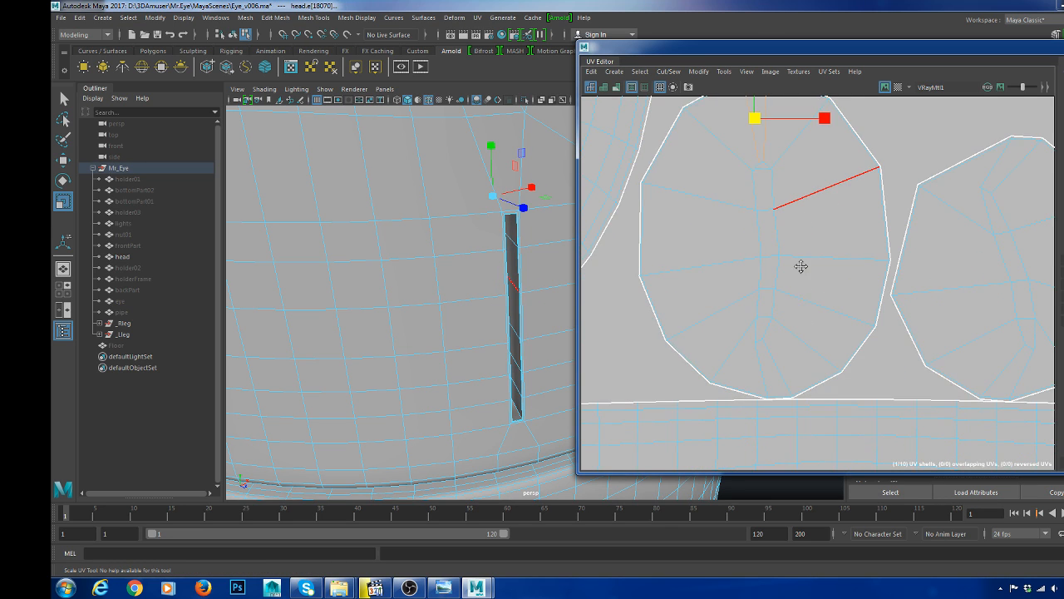
alt+middle_drag(801, 266, 800, 225)
shift+click(779, 332)
shift+click(762, 335)
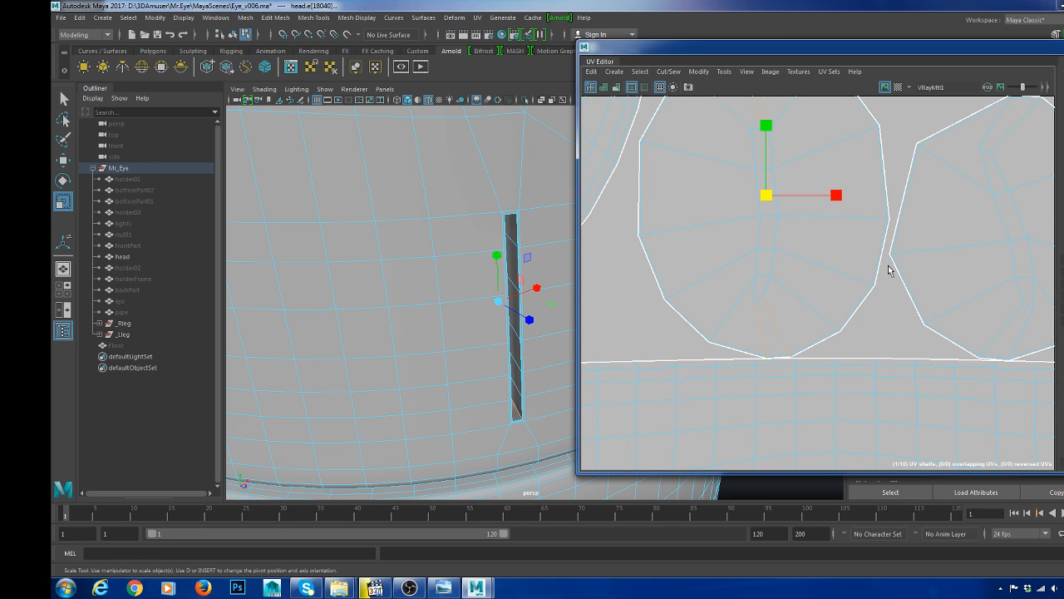
- Add the short edges at both ends of the inner strips on the next rounded slot shells to the selection
alt+middle_drag(889, 270, 805, 278)
shift+click(807, 343)
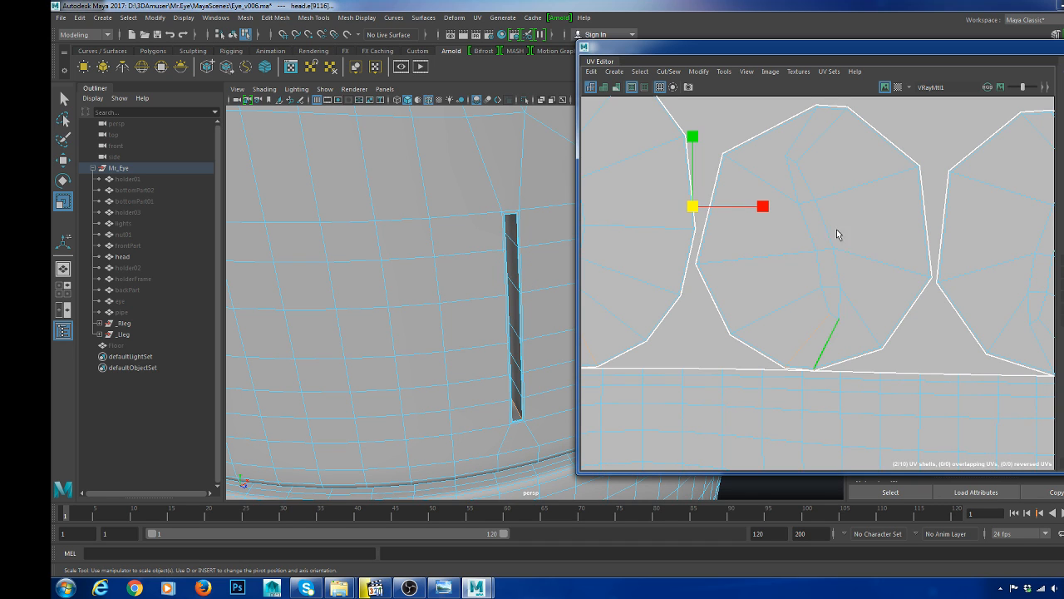
alt+middle_drag(843, 238, 694, 249)
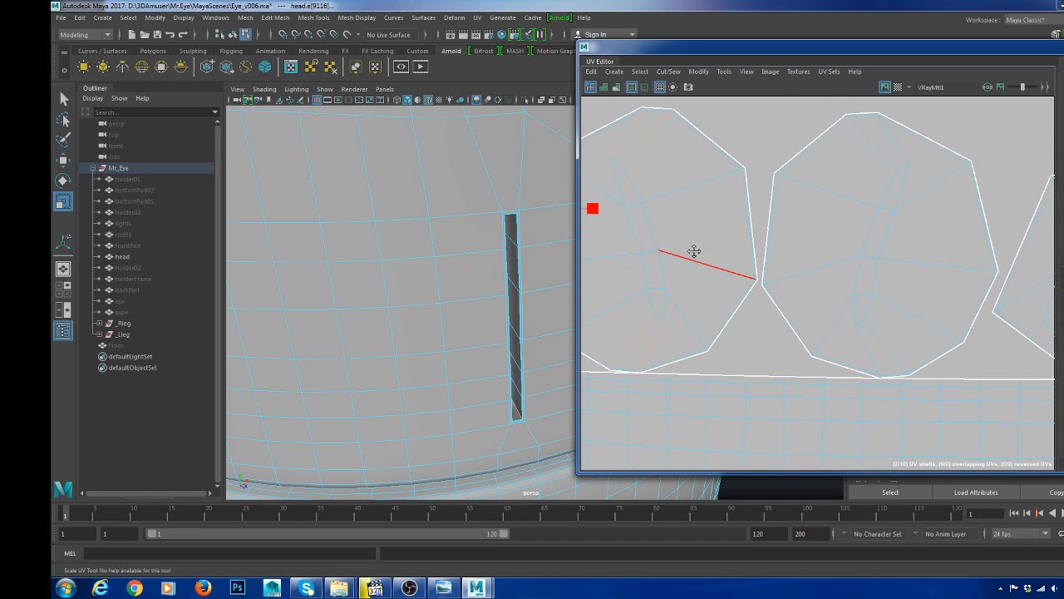
key(r)
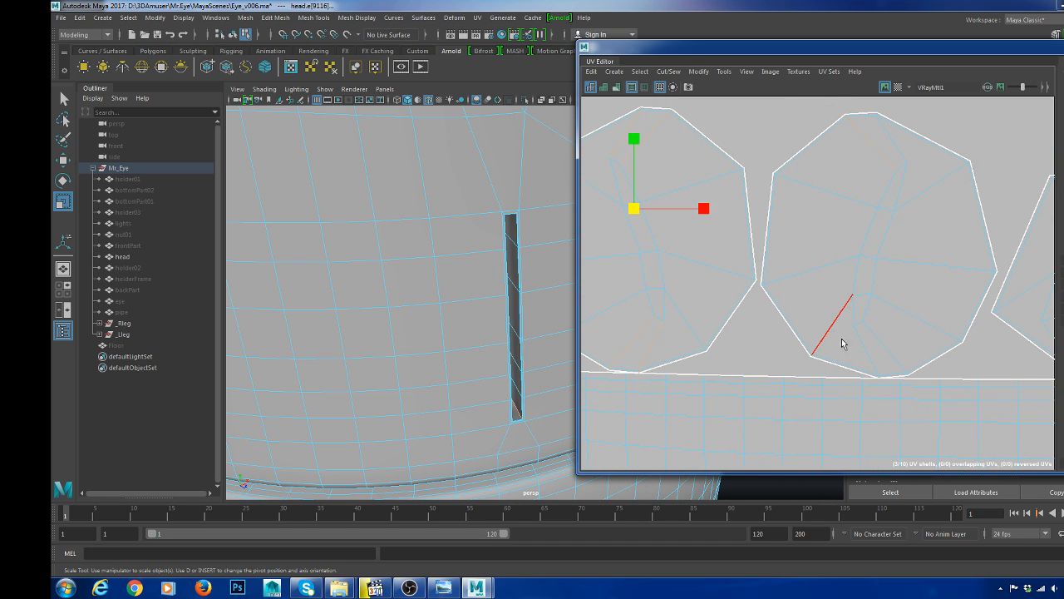
alt+middle_drag(927, 261, 687, 264)
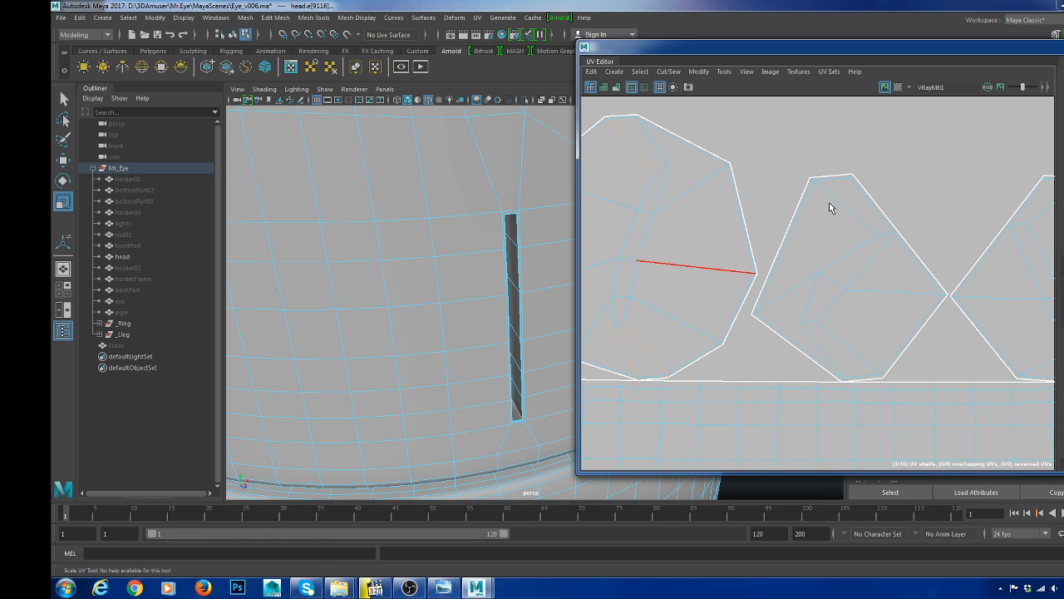
shift+click(664, 152)
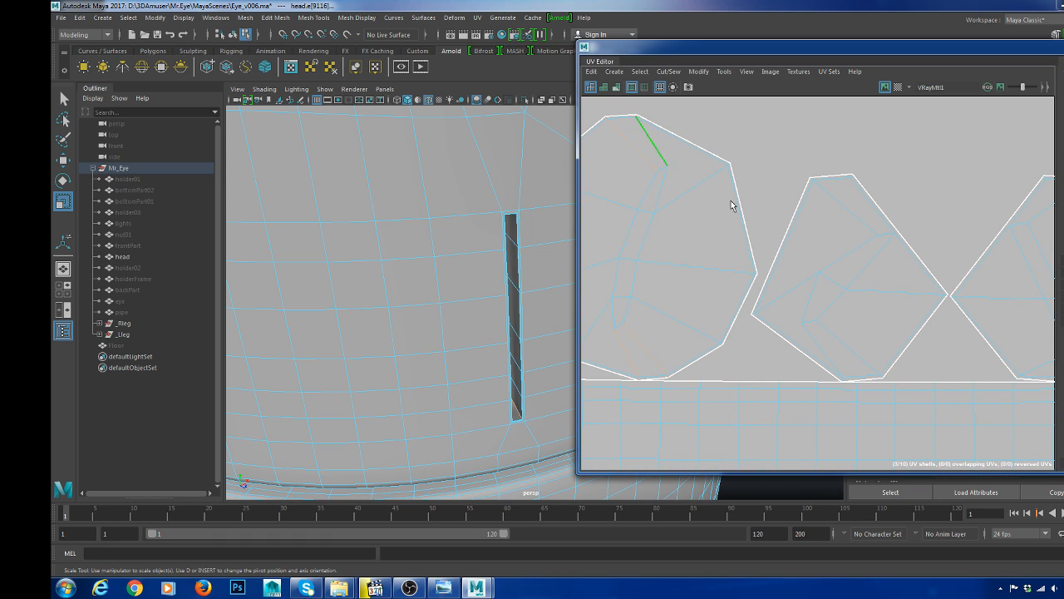
- Add the strip-end edges of the two pointed slot shells to the selection and cut the UVs along all selected edges
shift+click(878, 219)
alt+middle_drag(1051, 223, 915, 223)
shift+click(908, 204)
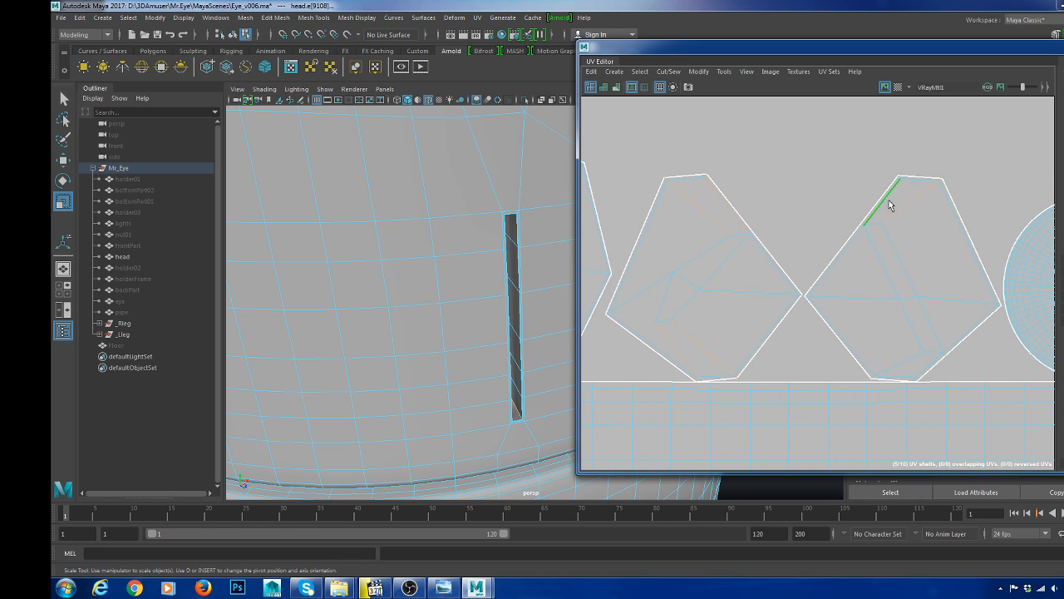
alt+middle_drag(916, 316, 842, 241)
alt+right_drag(842, 241, 855, 290)
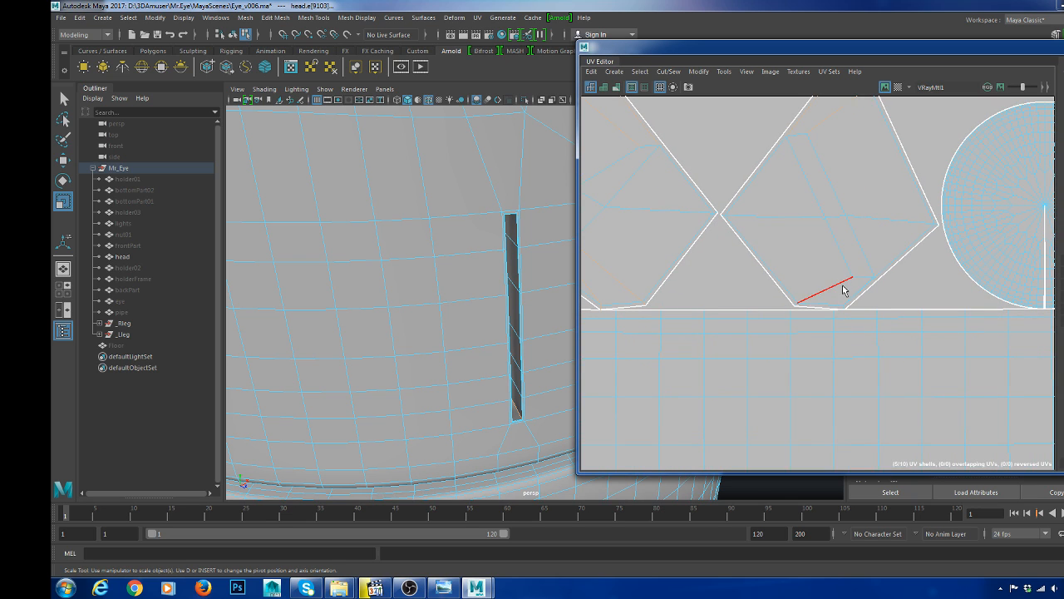
shift+click(857, 293)
scroll(897, 312, down, 2)
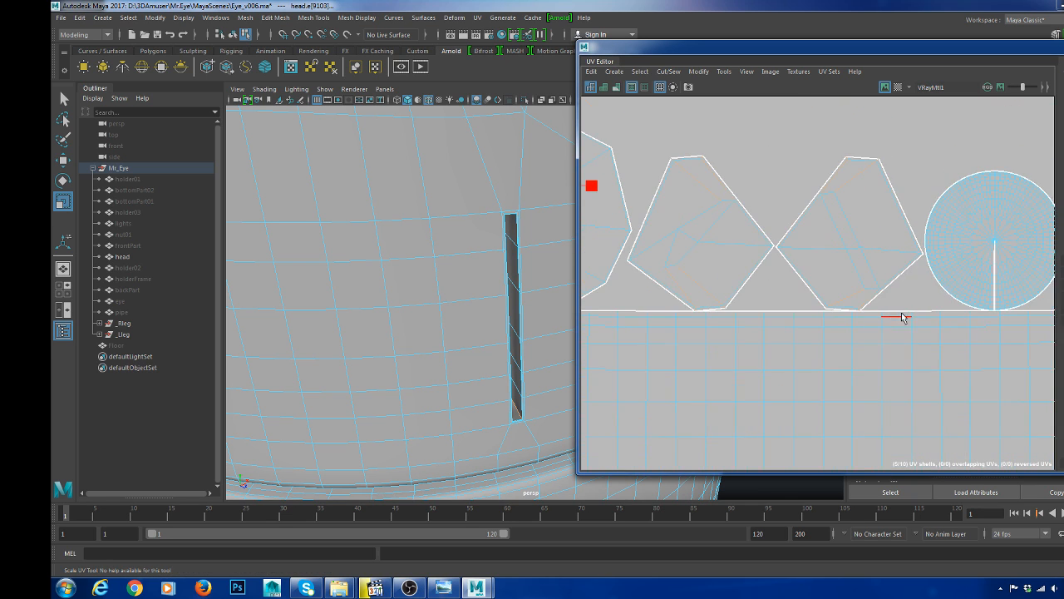
alt+middle_drag(982, 330, 911, 292)
scroll(904, 316, down, 4)
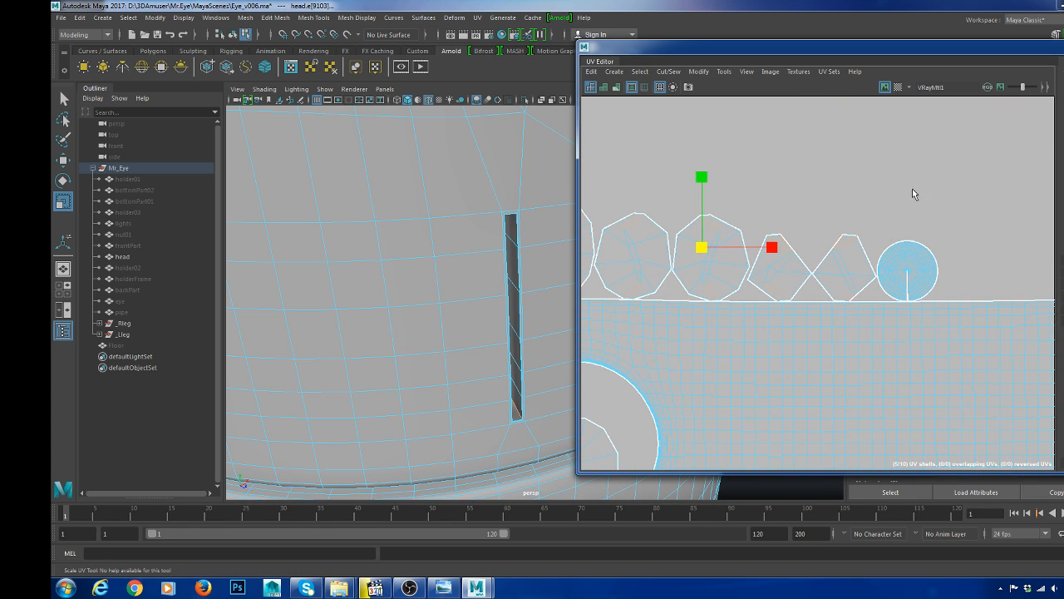
shift+right_drag(913, 190, 868, 201)
- Select the short edge pairs at both ends of the oval slot shell inside the wall's round opening and cut them
scroll(810, 293, down, 4)
alt+middle_drag(779, 359, 836, 206)
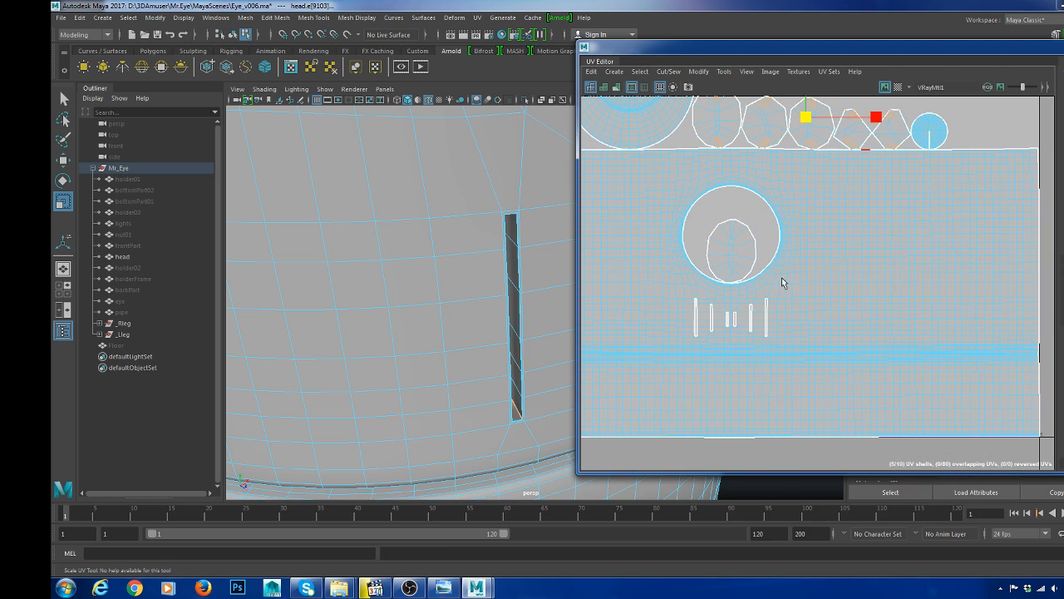
scroll(755, 252, up, 1)
scroll(778, 308, down, 2)
alt+middle_drag(694, 217, 721, 241)
scroll(721, 241, up, 4)
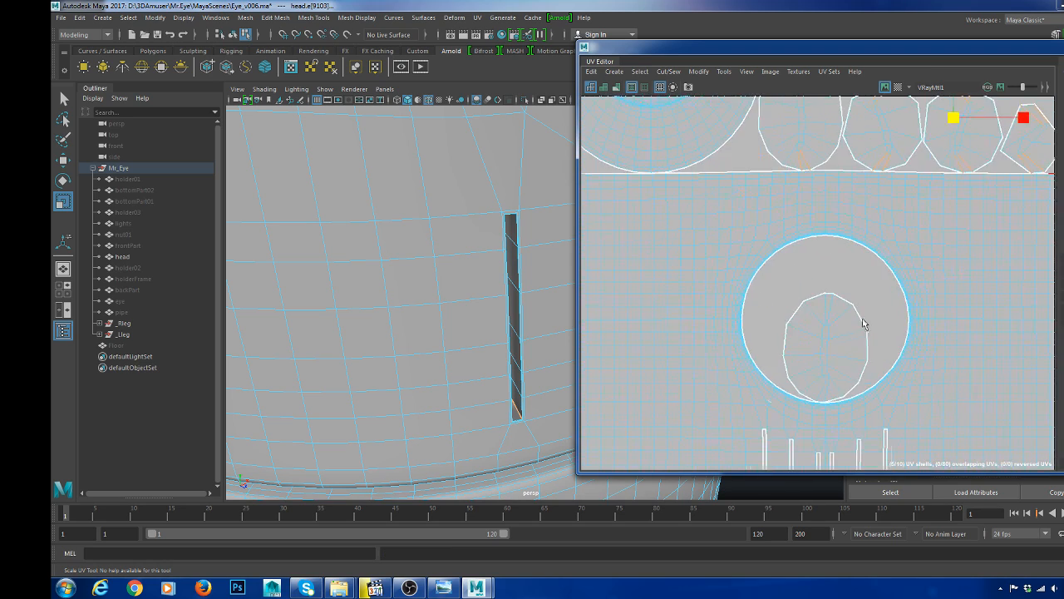
scroll(857, 291, up, 5)
click(765, 206)
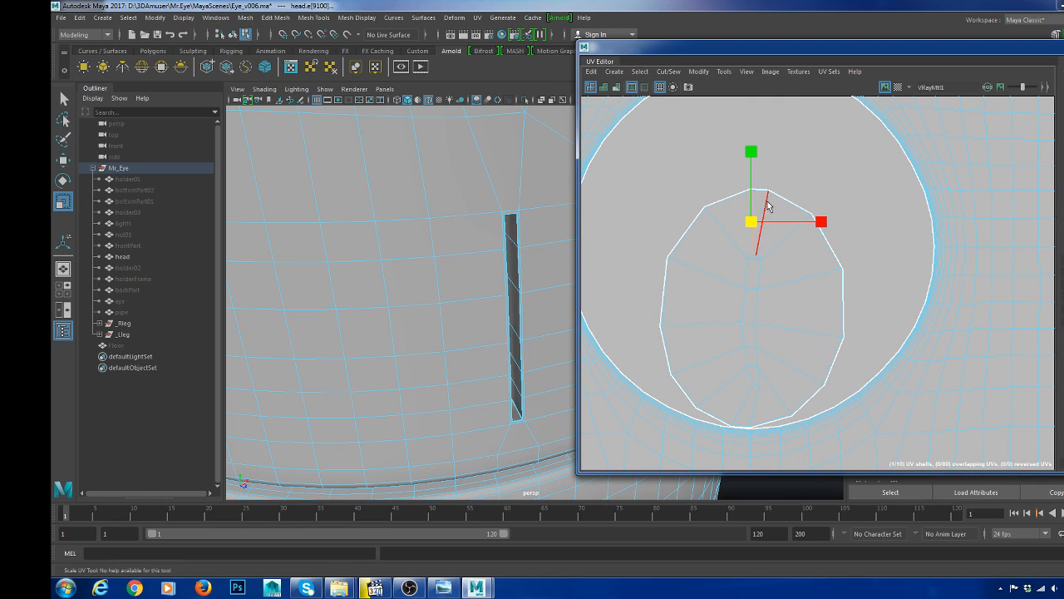
click(769, 400)
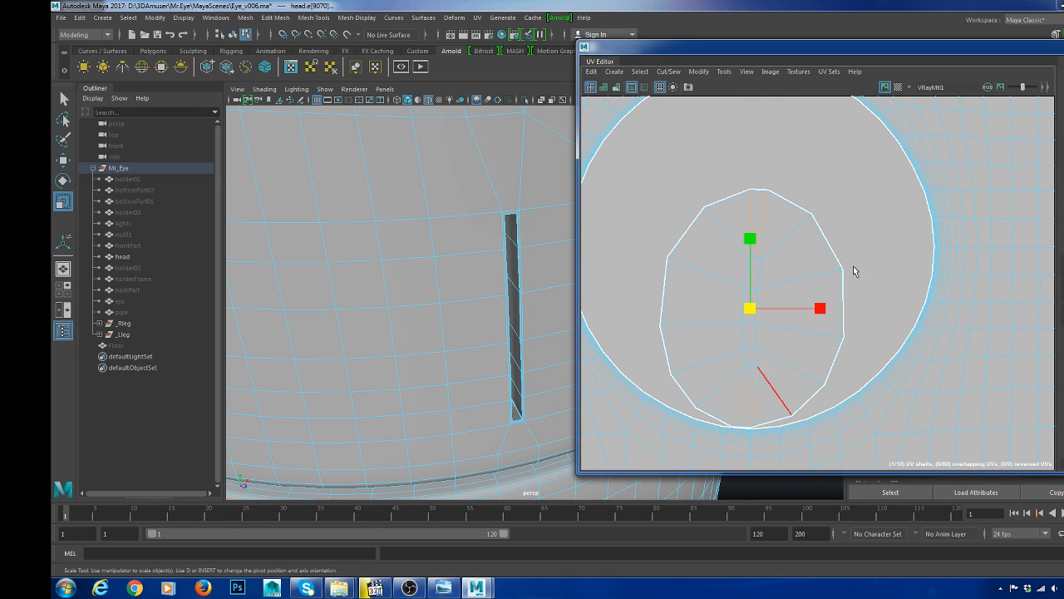
shift+right_drag(855, 243, 822, 261)
- Select the edges of the small round shell's wedge gap and join them with Move and Sew
scroll(825, 294, down, 3)
alt+middle_drag(870, 266, 696, 400)
alt+middle_drag(915, 186, 753, 273)
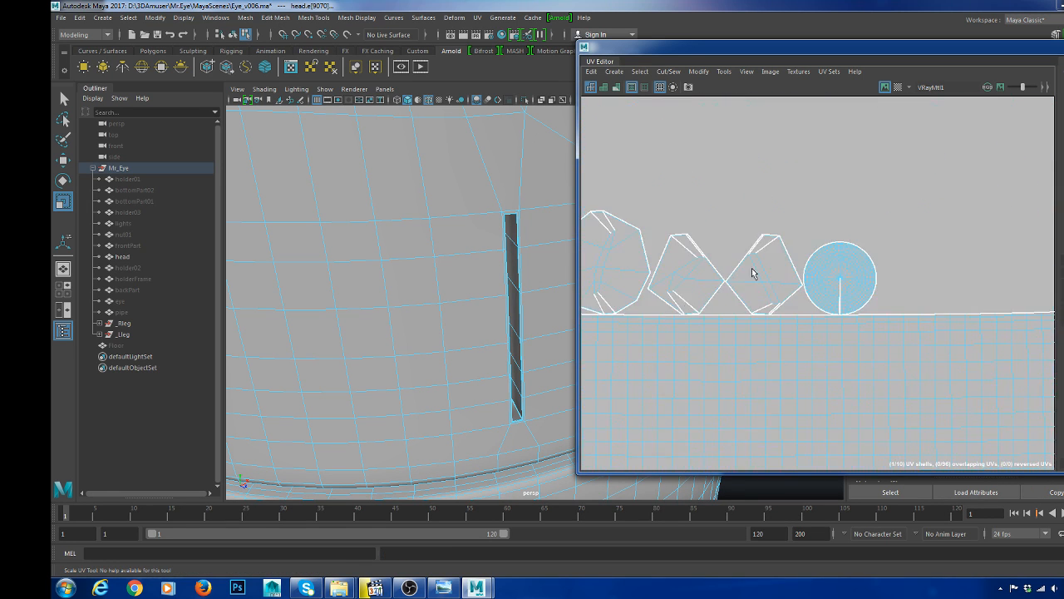
scroll(832, 306, up, 4)
alt+middle_drag(858, 321, 814, 294)
scroll(828, 290, up, 7)
drag(778, 188, 805, 401)
shift+right_drag(839, 280, 838, 243)
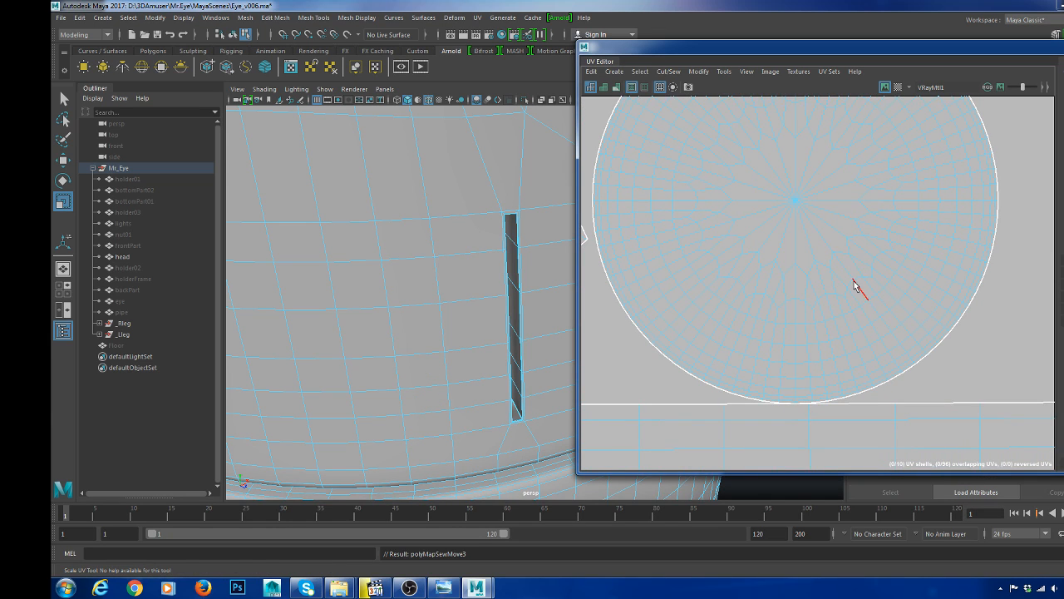
- Switch to UV selection and display the UV shells shaded
right_drag(854, 279, 899, 267)
scroll(813, 281, down, 12)
alt+middle_drag(746, 309, 886, 270)
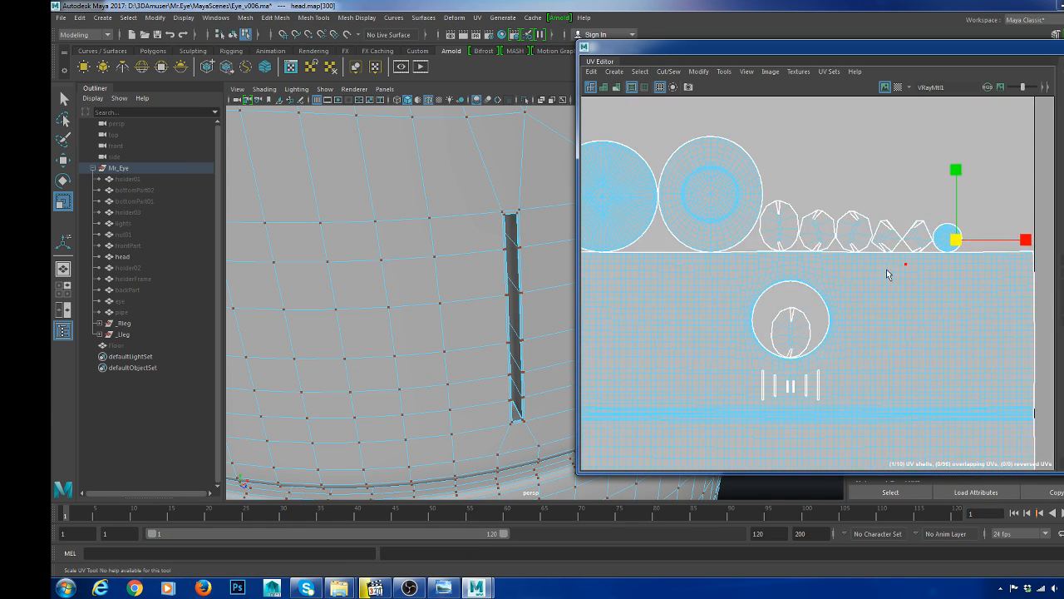
click(604, 87)
alt+middle_drag(700, 221, 819, 230)
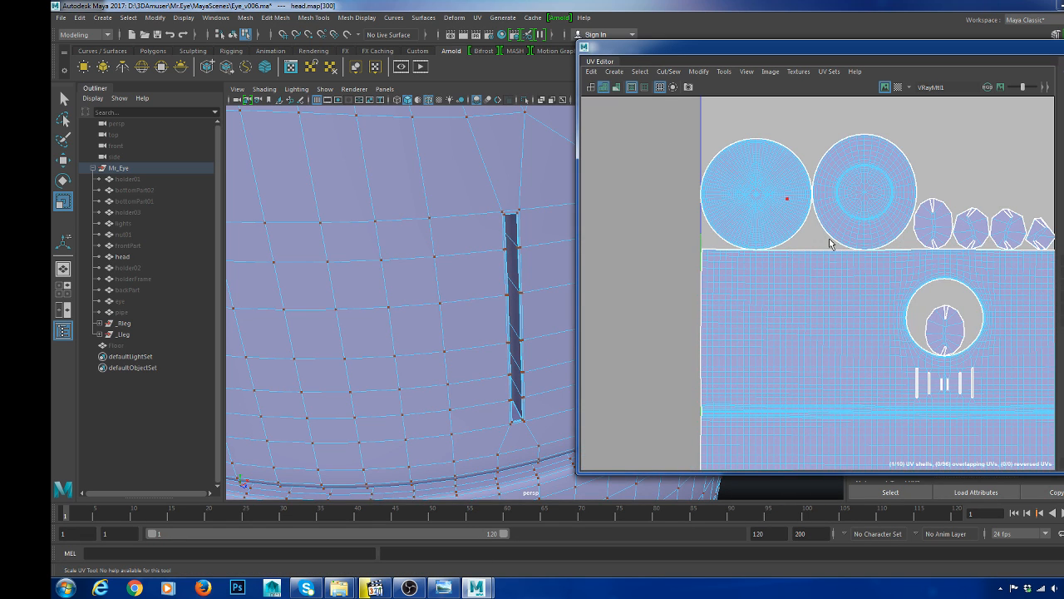
- Select the faces of the large round shell with the inner ring and examine where they lie in the head's eye socket
right_drag(860, 195, 860, 183)
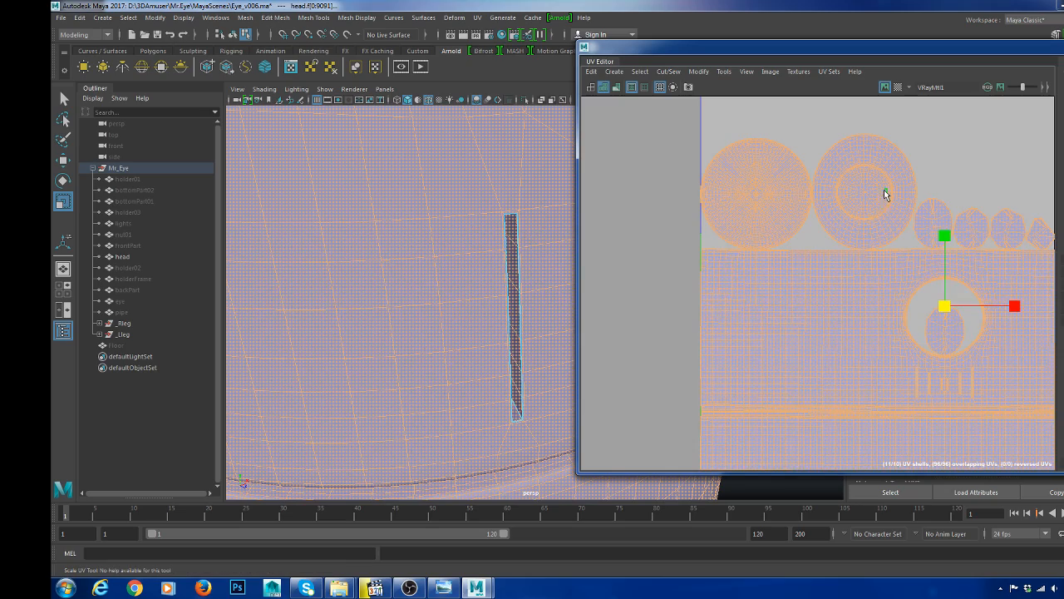
click(888, 218)
scroll(385, 305, down, 5)
key(f)
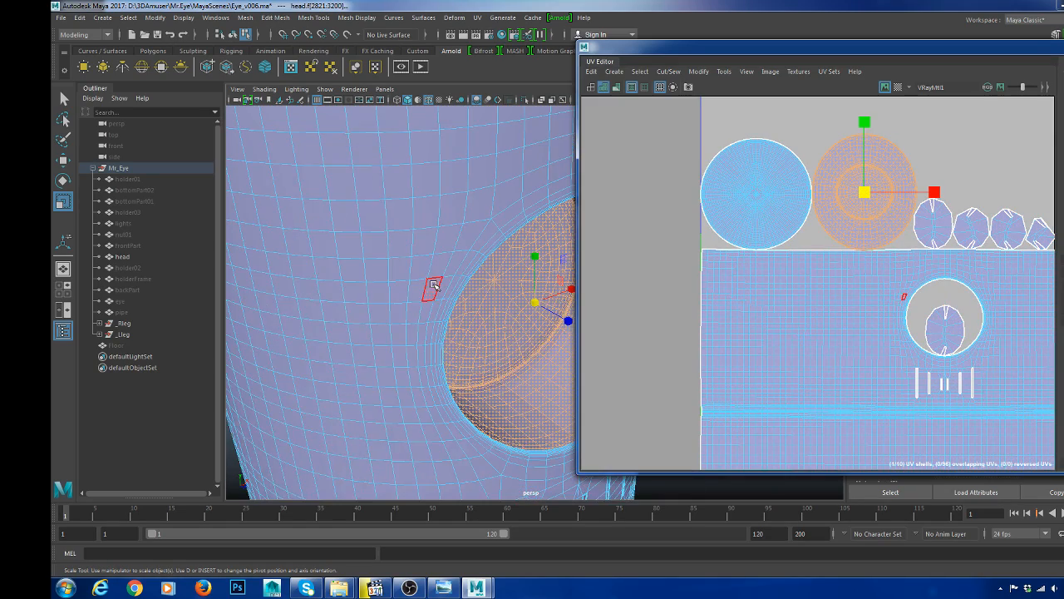
alt+drag(467, 288, 499, 311)
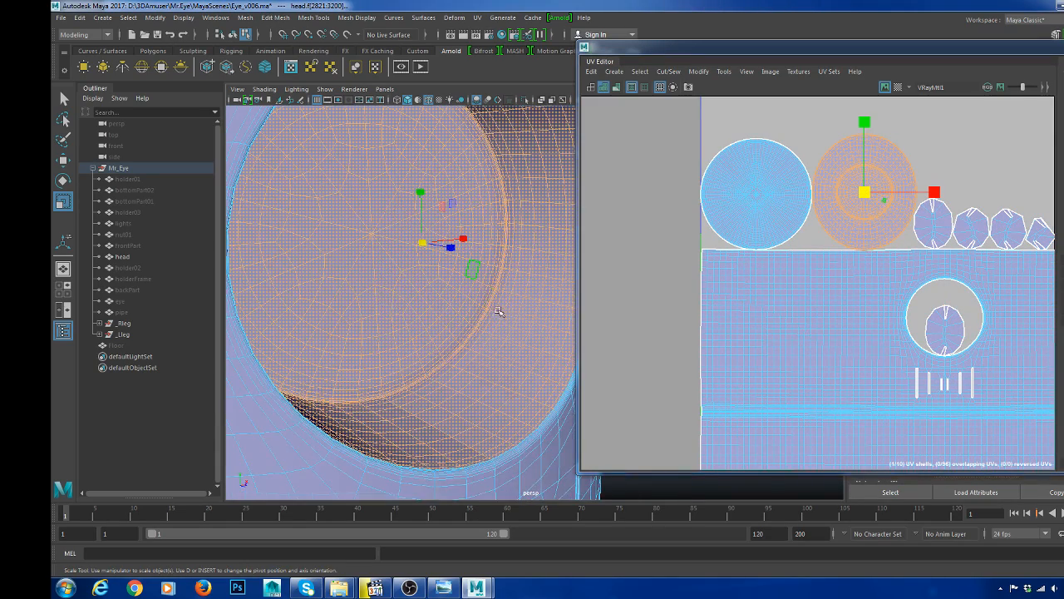
alt+middle_drag(503, 342, 504, 325)
scroll(504, 325, up, 5)
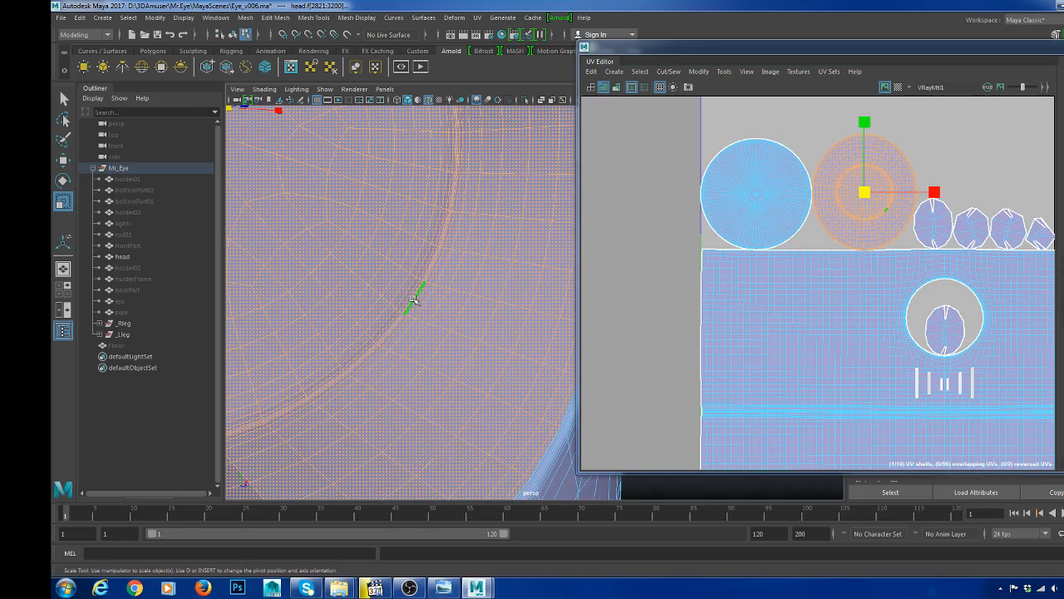
- Select the inner circular edge loop of the eye socket shell and cut the UVs along it
scroll(718, 266, up, 8)
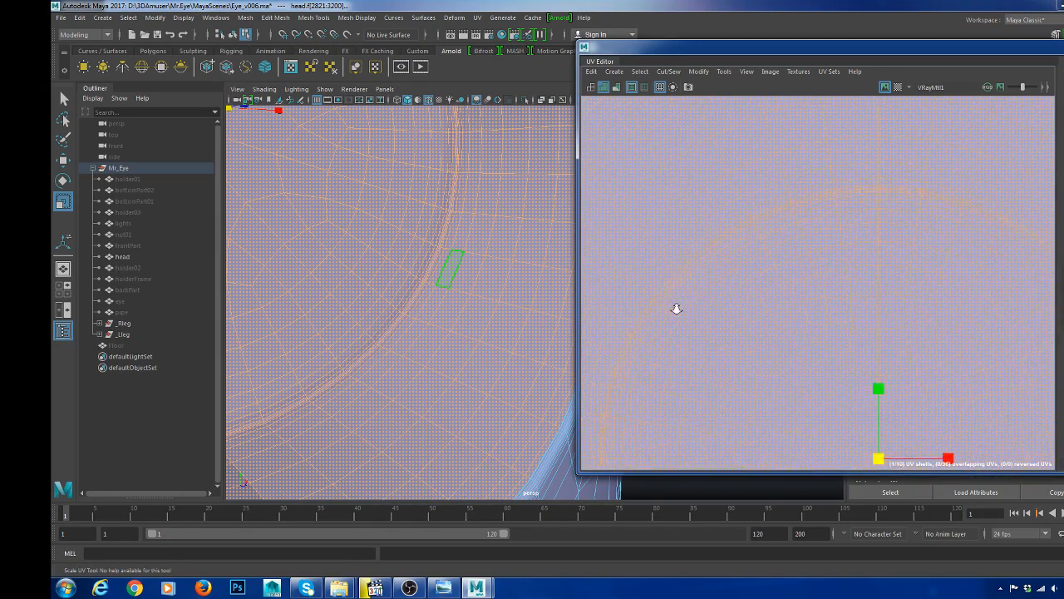
scroll(677, 309, up, 4)
right_drag(701, 251, 705, 216)
double_click(708, 213)
shift+right_drag(833, 199, 793, 217)
scroll(763, 247, down, 7)
scroll(481, 388, down, 2)
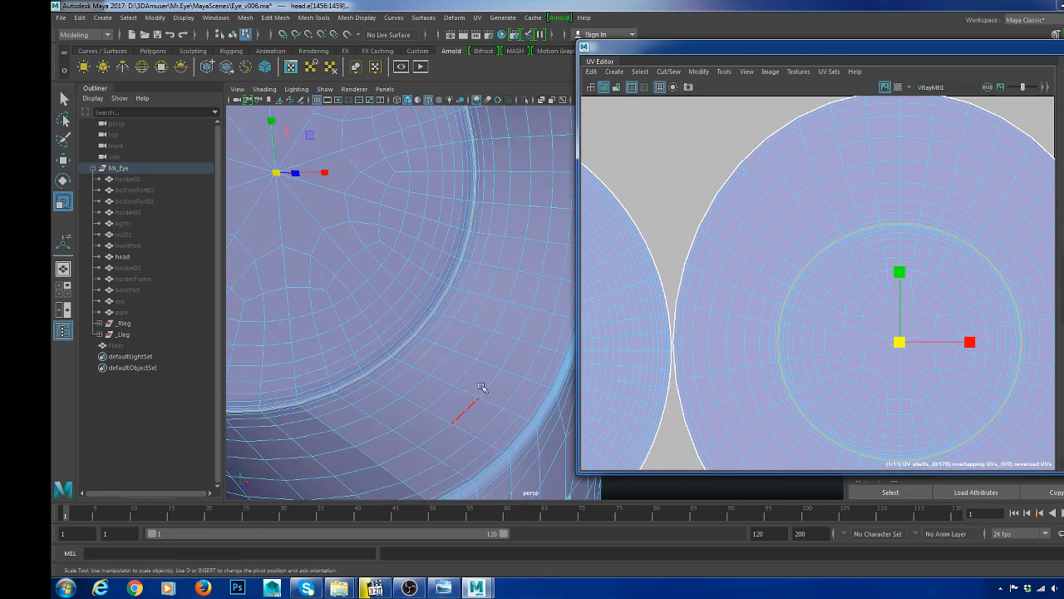
- Select the radial edge line across the eye socket's outer ring and cut it from the inner circle to the border
scroll(481, 388, down, 1)
alt+middle_drag(906, 184, 857, 188)
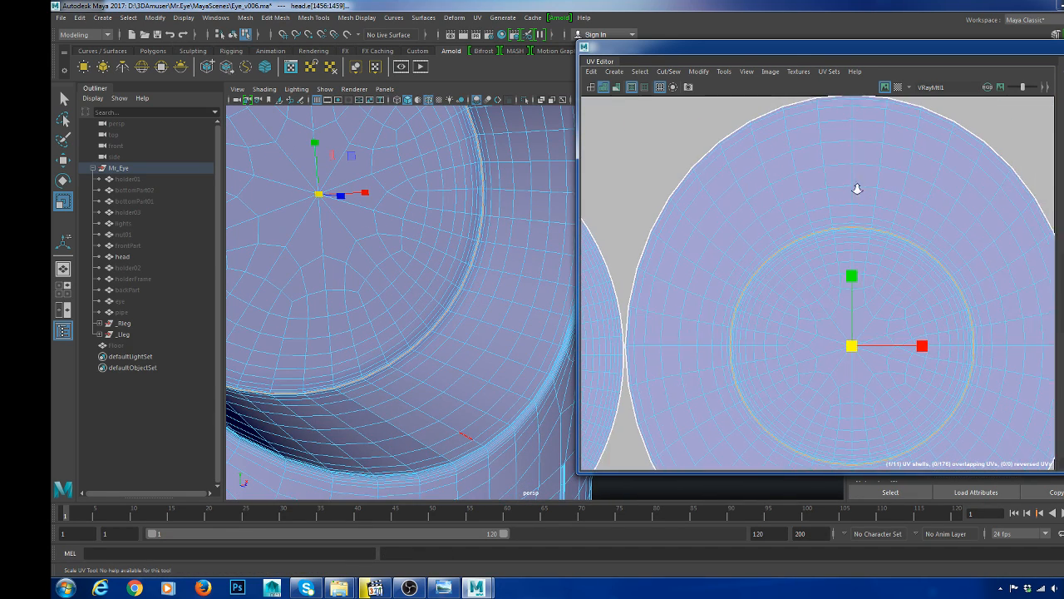
scroll(856, 186, down, 1)
double_click(854, 181)
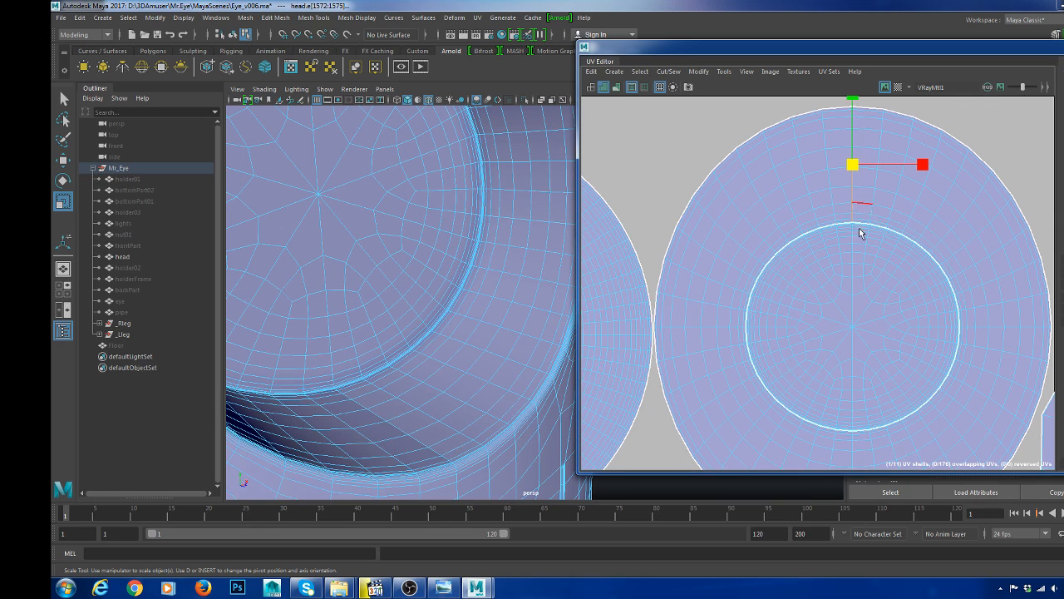
scroll(836, 264, down, 9)
alt+middle_drag(868, 310, 829, 236)
scroll(832, 258, up, 1)
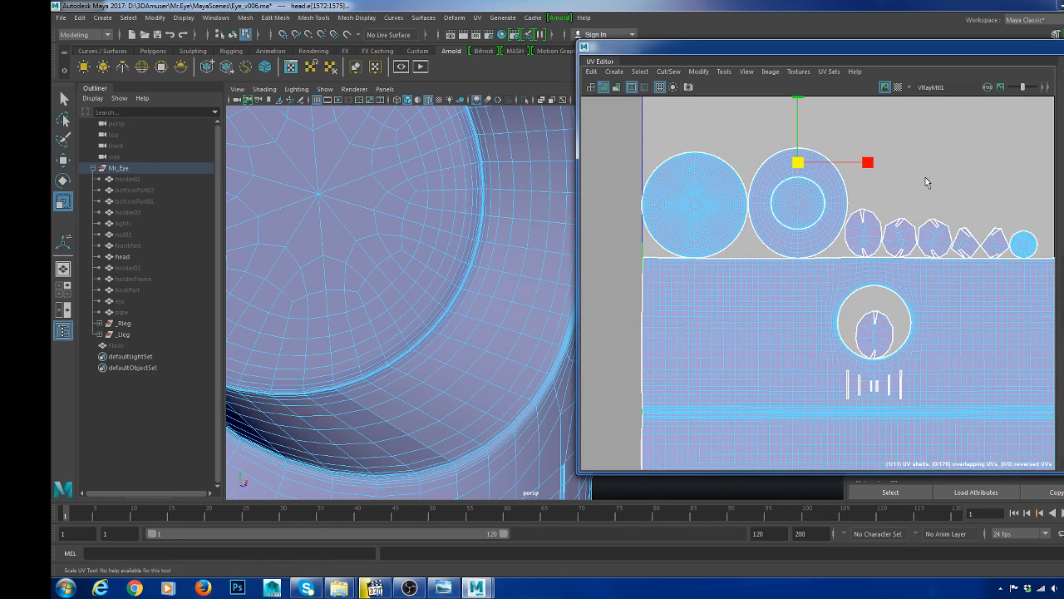
shift+right_drag(926, 177, 914, 156)
click(901, 185)
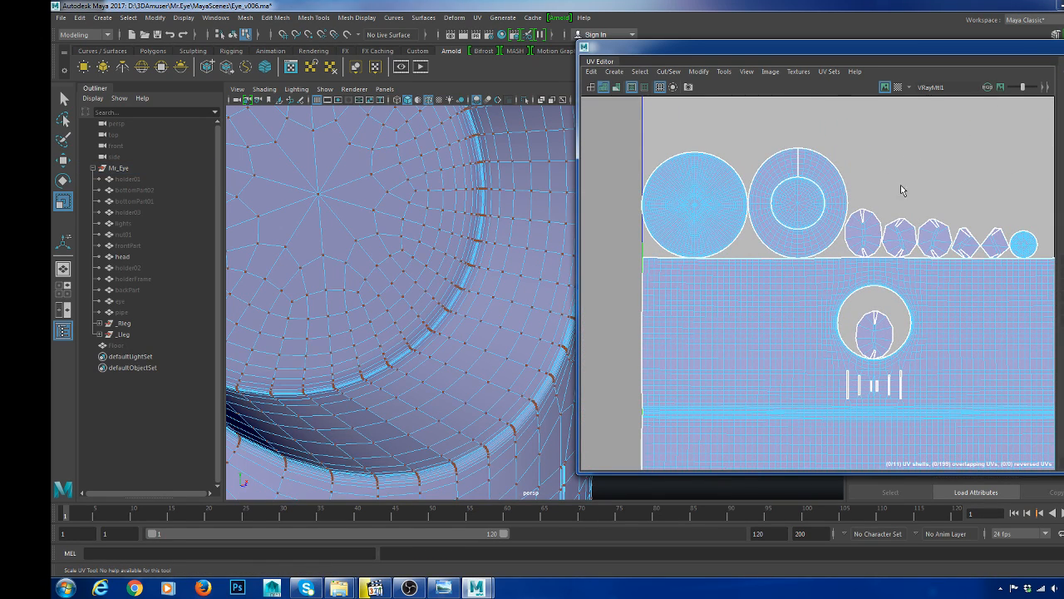
- Select the UVs of all shells, unfold them with the new cuts and clear the selection
scroll(898, 201, down, 8)
alt+middle_drag(903, 233, 866, 232)
scroll(818, 187, up, 1)
drag(745, 157, 998, 351)
shift+right_drag(928, 180, 869, 185)
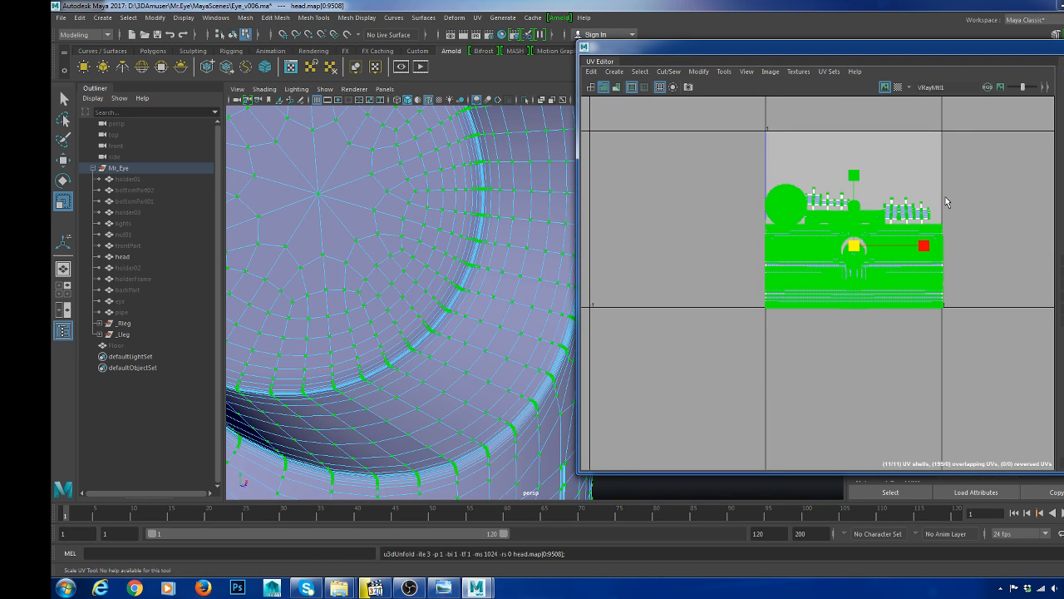
click(891, 187)
scroll(889, 185, up, 6)
scroll(886, 189, down, 3)
alt+middle_drag(827, 290, 834, 236)
scroll(455, 264, down, 5)
- Return to object mode, show the checker map and examine its distribution on the head's top, wall and underside
right_drag(477, 231, 504, 208)
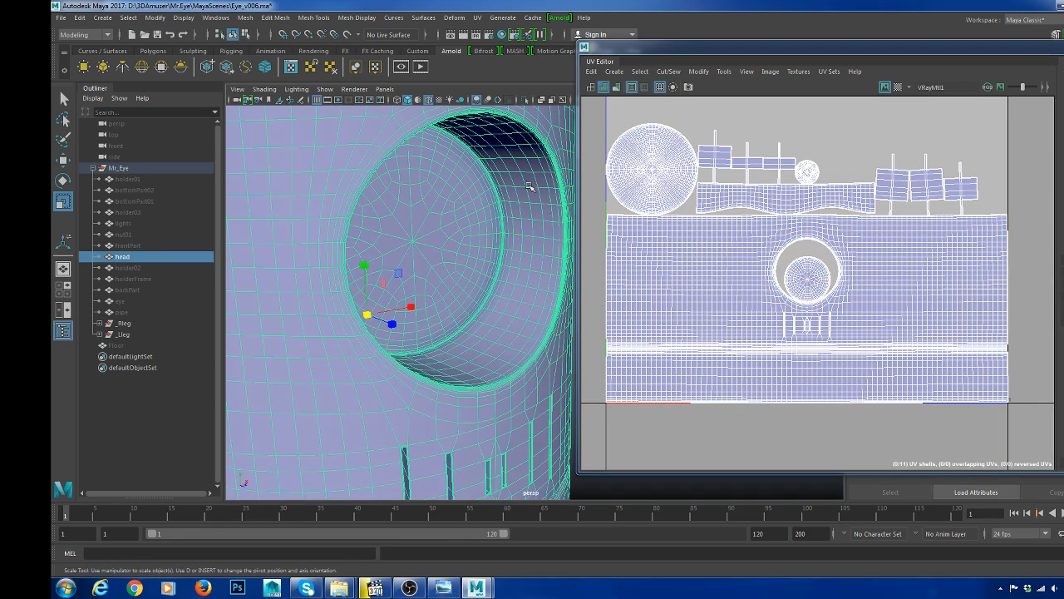
click(897, 90)
scroll(481, 260, down, 6)
scroll(481, 261, up, 1)
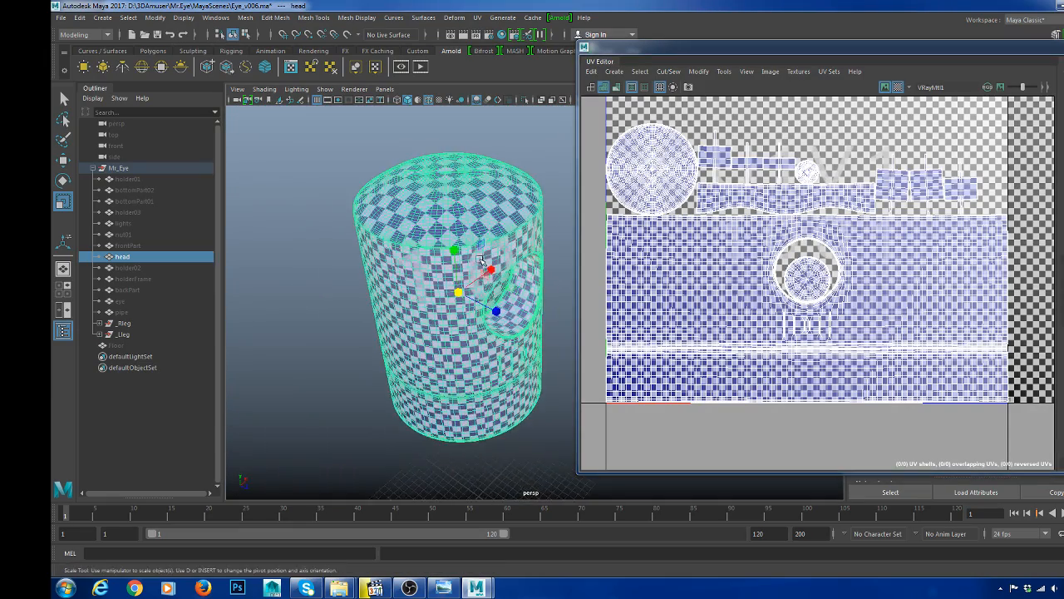
alt+drag(481, 261, 462, 236)
alt+drag(462, 279, 455, 240)
scroll(478, 358, down, 3)
alt+middle_drag(481, 381, 484, 303)
scroll(484, 303, up, 1)
mouse_move(484, 304)
alt+mouse_down()
mouse_move(486, 289)
mouse_move(492, 318)
alt+mouse_up()
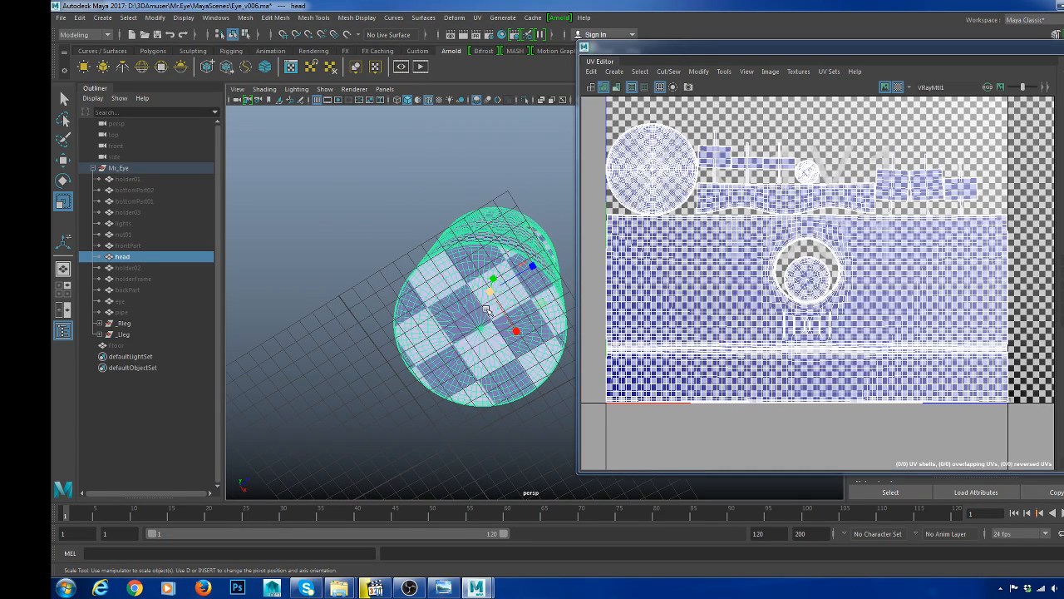
scroll(915, 178, down, 4)
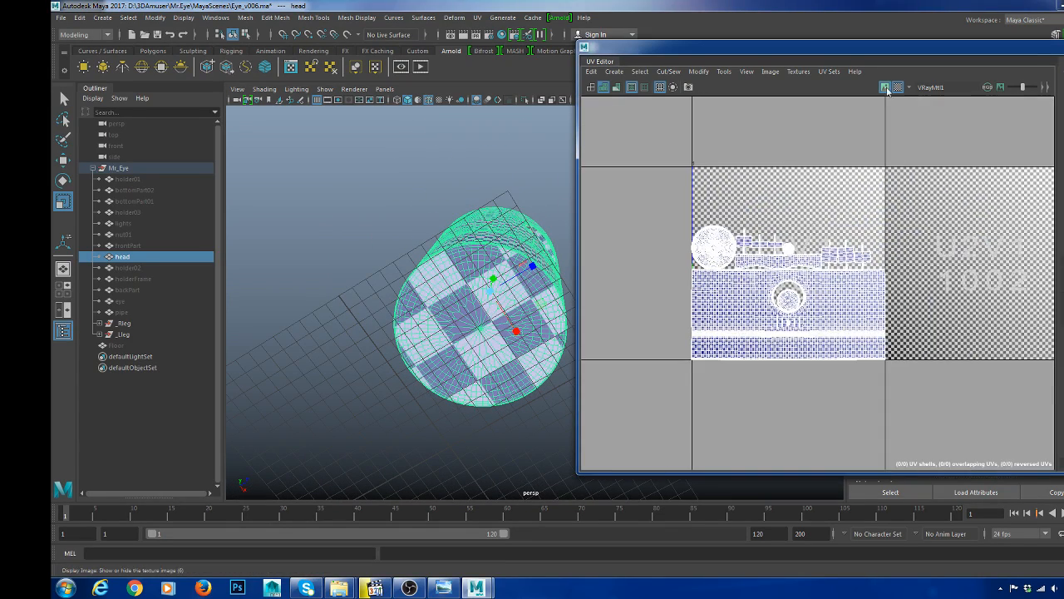
- Hide the checker map, select the faces of the large wall shell and orient the head to show its front
scroll(821, 225, down, 3)
right_drag(764, 197, 665, 245)
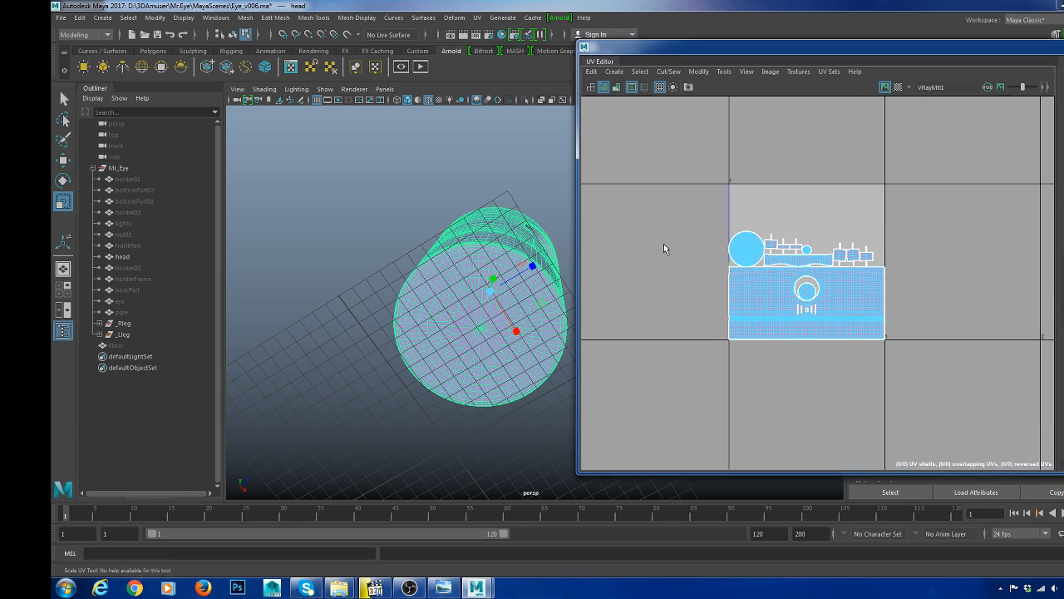
alt+drag(476, 253, 414, 347)
click(757, 269)
click(771, 293)
alt+drag(462, 241, 424, 312)
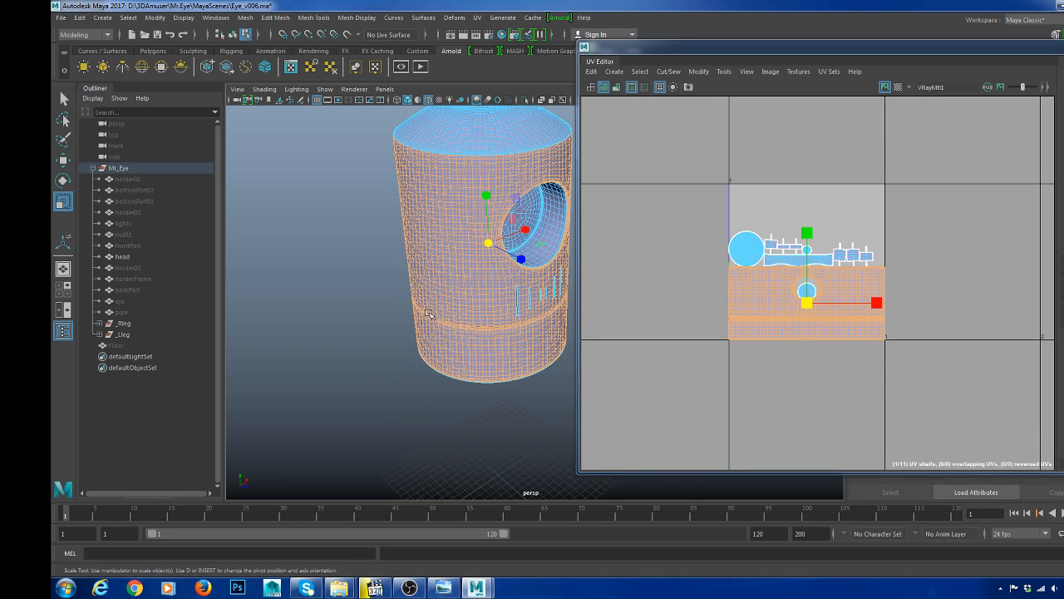
alt+drag(434, 276, 387, 325)
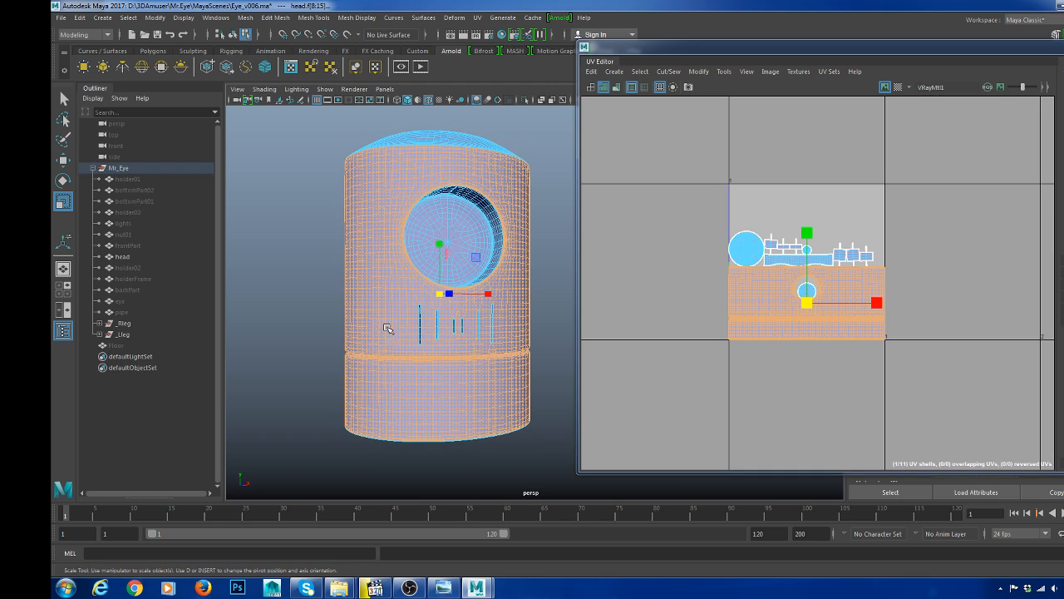
- Select all head shells, scale them up uniformly to about two tiles wide and align the wall shell's corner with the UV origin
drag(690, 194, 976, 388)
scroll(832, 297, up, 2)
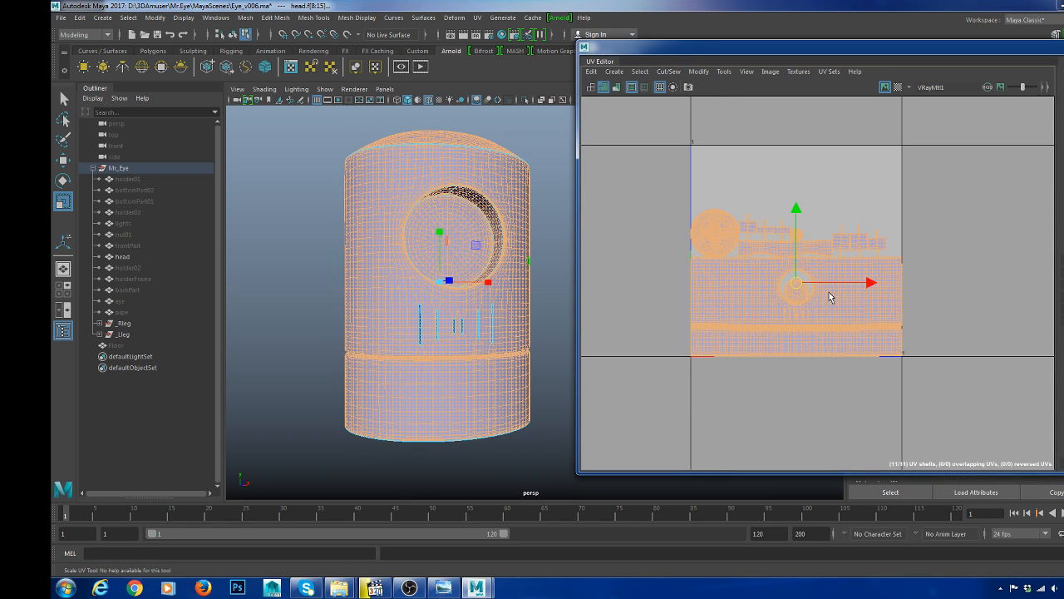
drag(799, 284, 913, 206)
key(w)
key(r)
key(w)
key(r)
key(w)
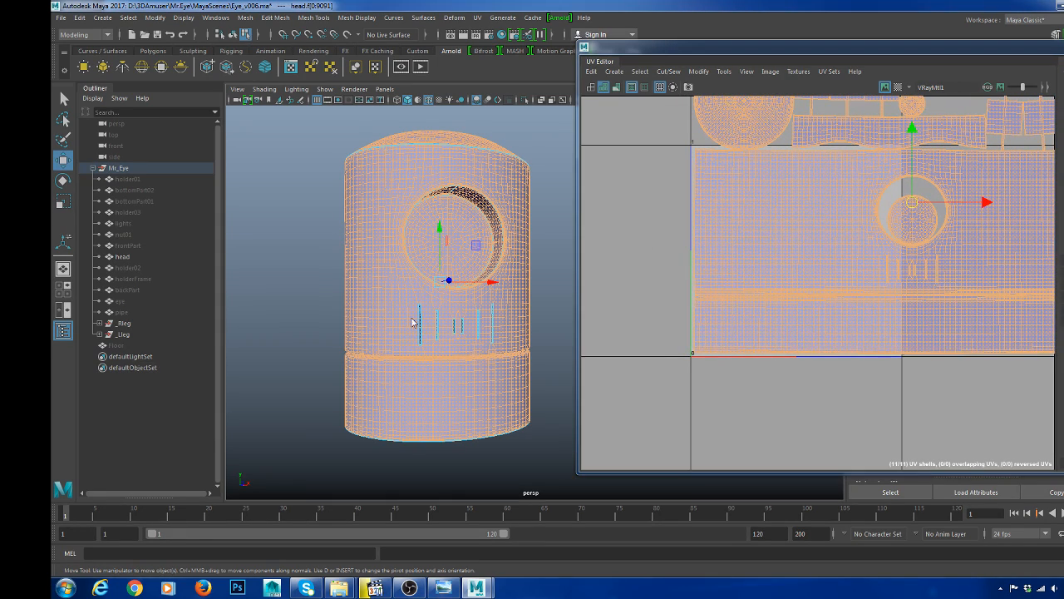
- Select the wall shell and the eye socket's disc shell in turn to compare their sizes in the UV layout
click(386, 296)
double_click(790, 270)
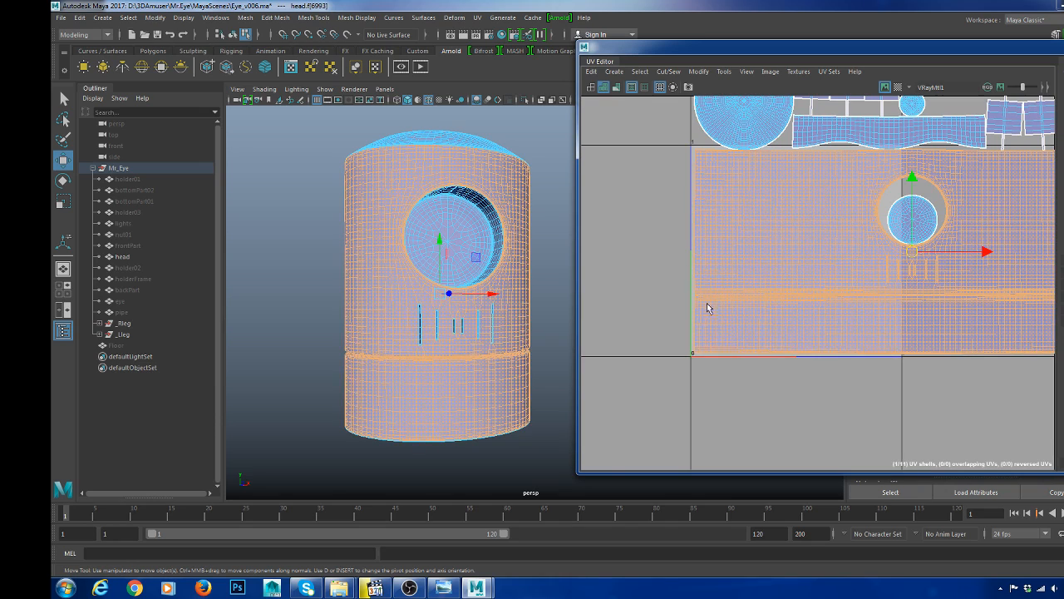
alt+drag(424, 283, 442, 308)
right_drag(441, 291, 524, 241)
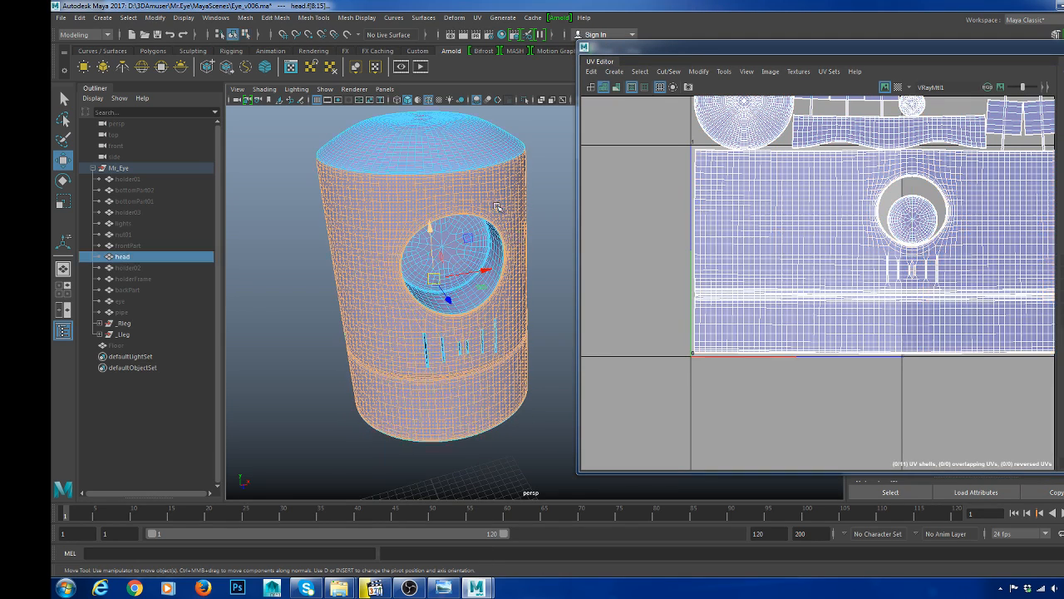
key(F11)
double_click(918, 211)
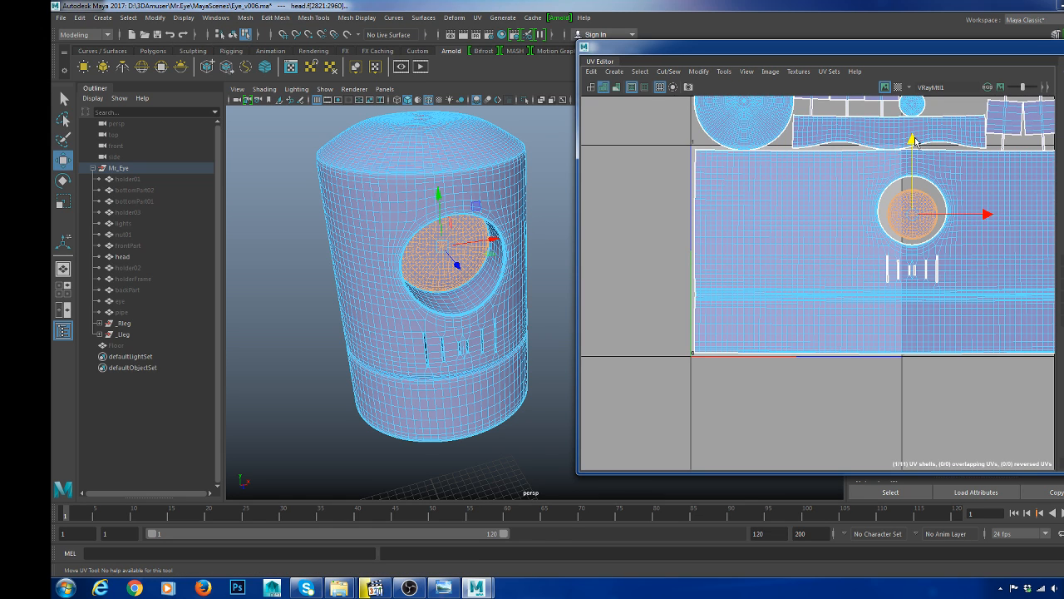
scroll(852, 313, down, 1)
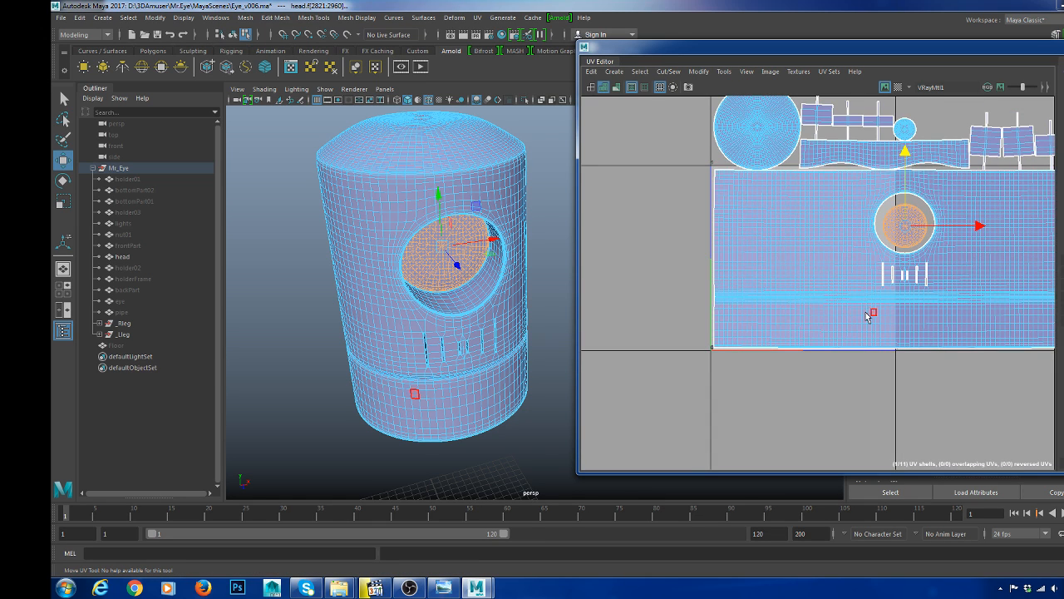
scroll(856, 315, down, 3)
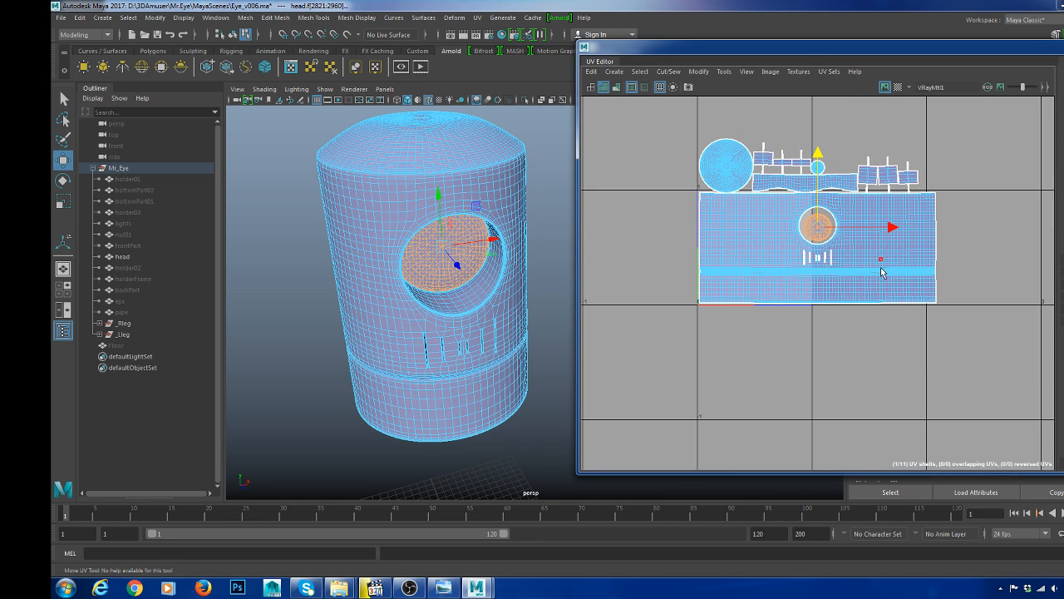
- Select the wall shell in the enlarged UV Editor, get its texel density as the reference value and clear the selection
double_click(754, 241)
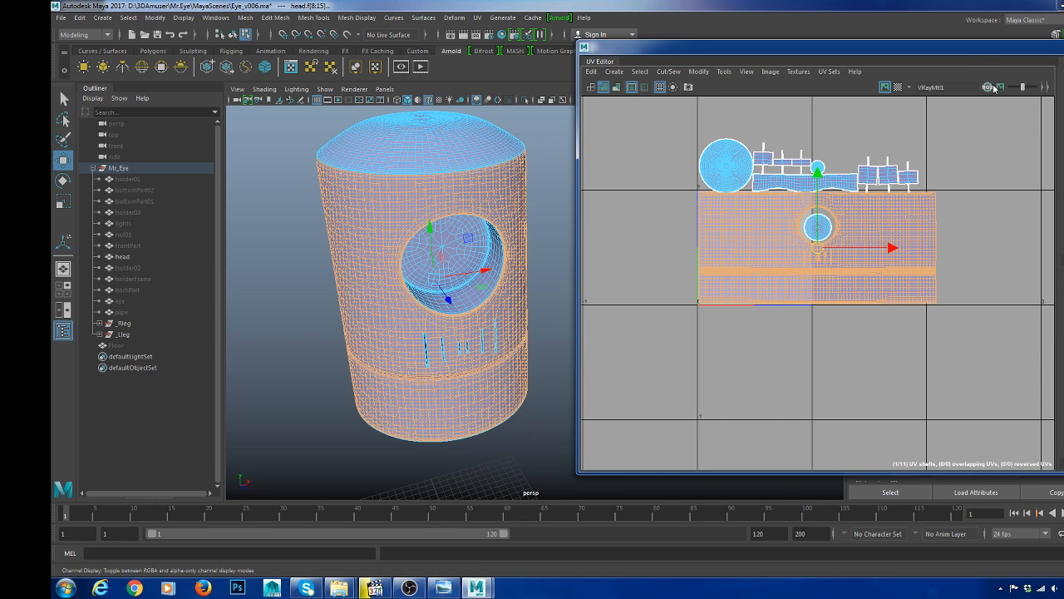
drag(969, 49, 800, 49)
double_click(804, 50)
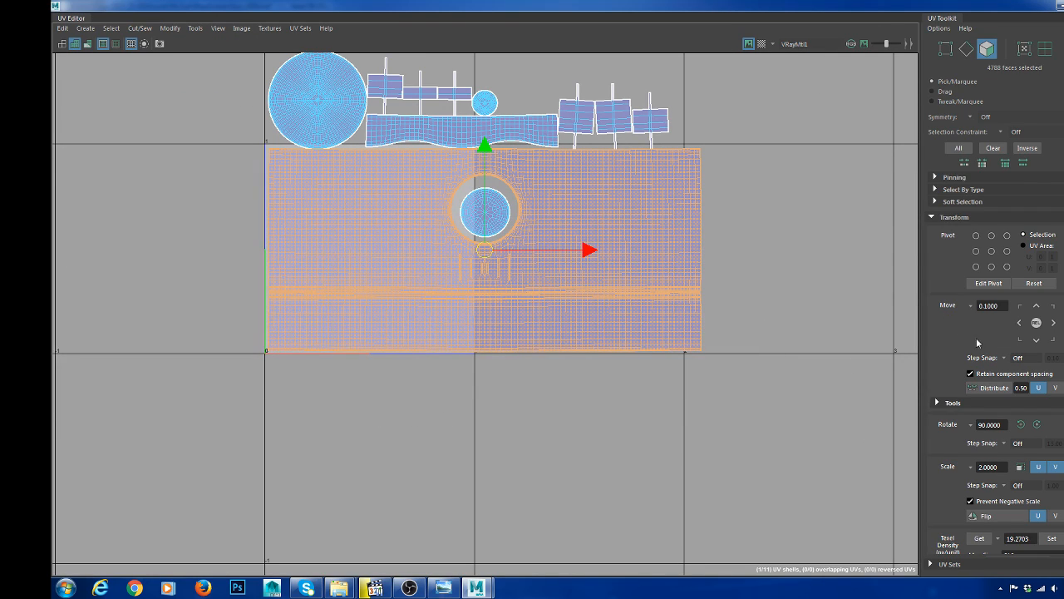
scroll(977, 342, down, 3)
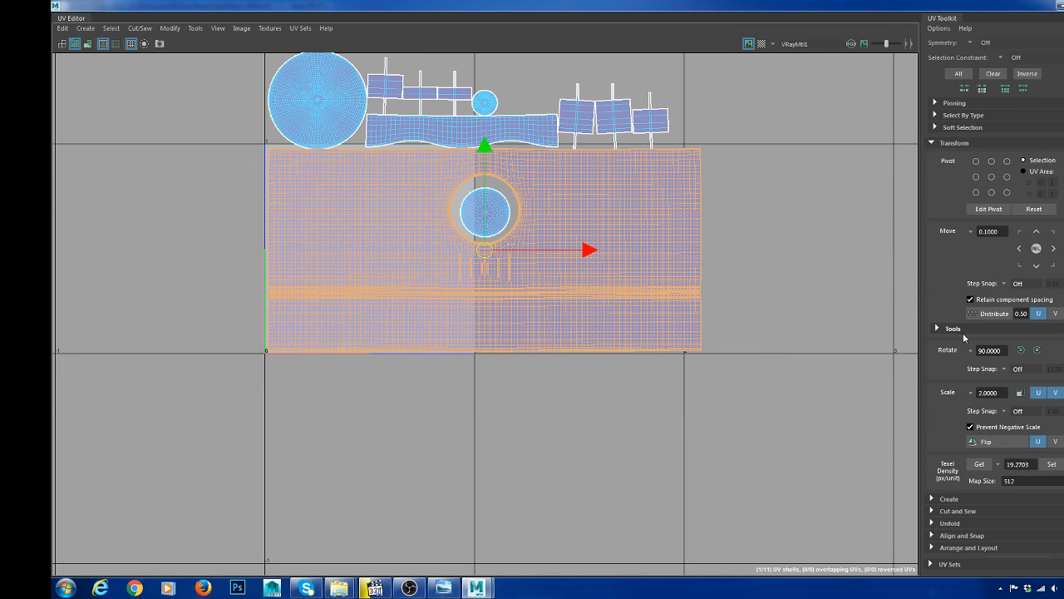
alt+middle_drag(686, 295, 743, 300)
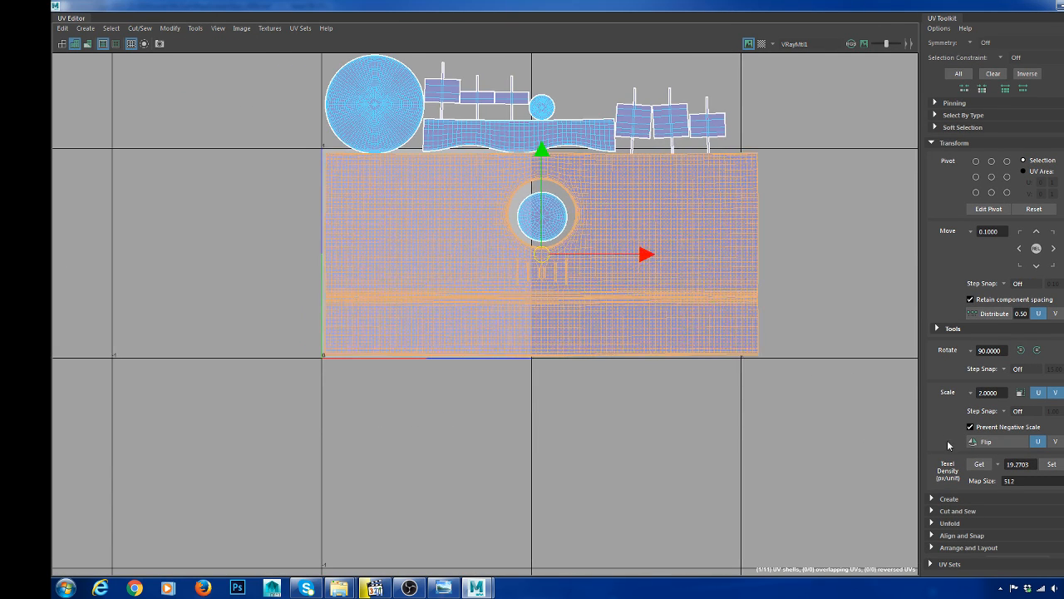
click(977, 462)
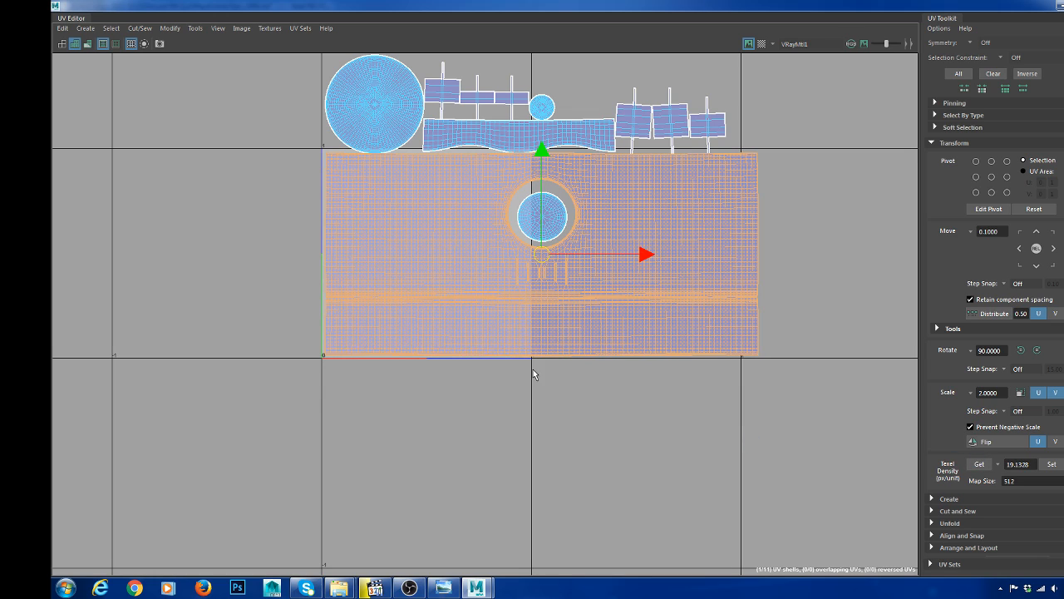
click(1000, 467)
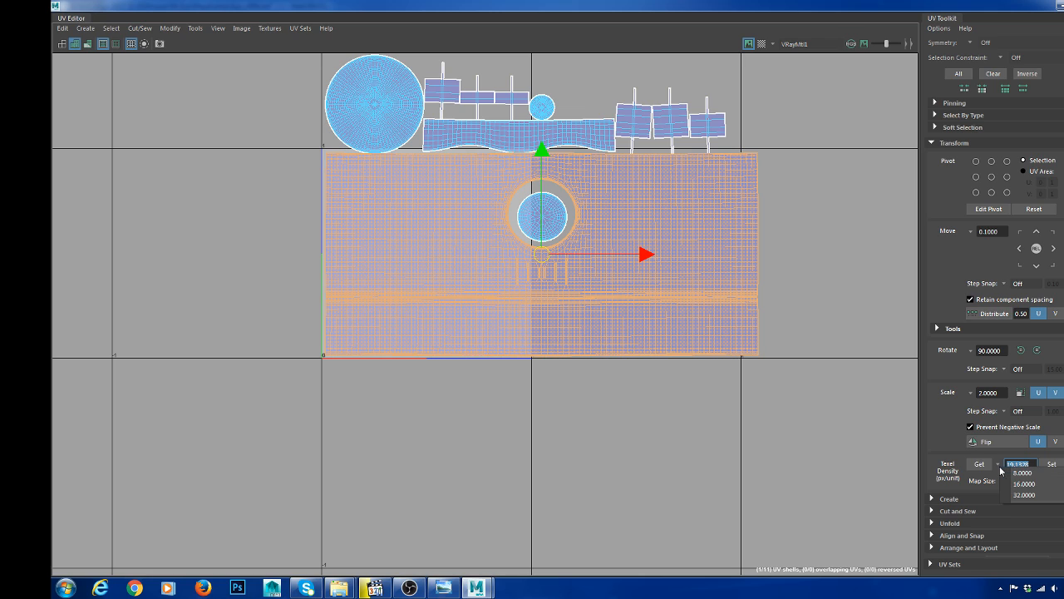
click(1033, 466)
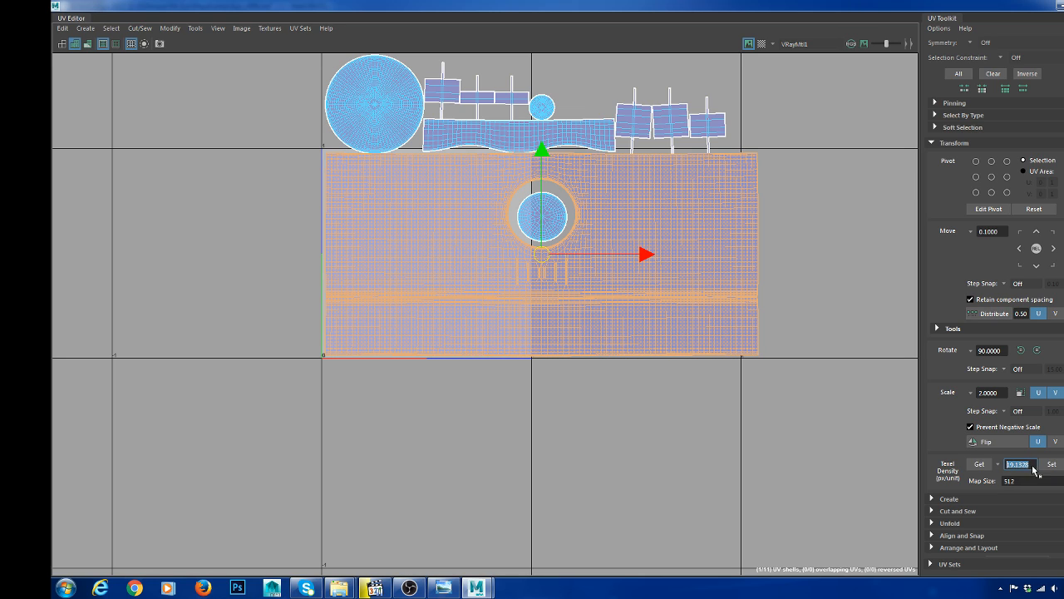
click(999, 465)
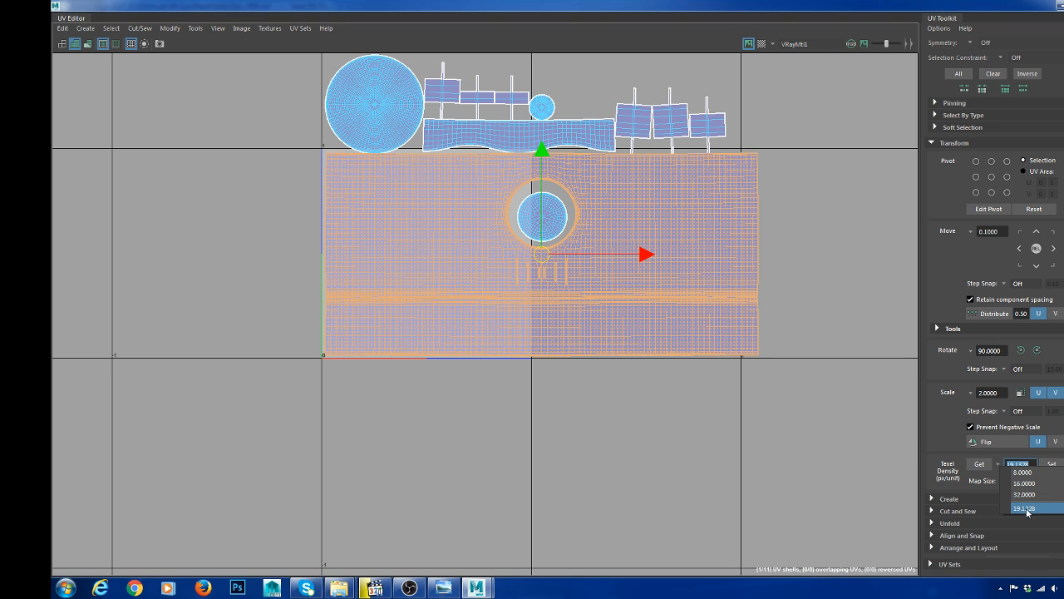
click(494, 416)
scroll(578, 247, up, 2)
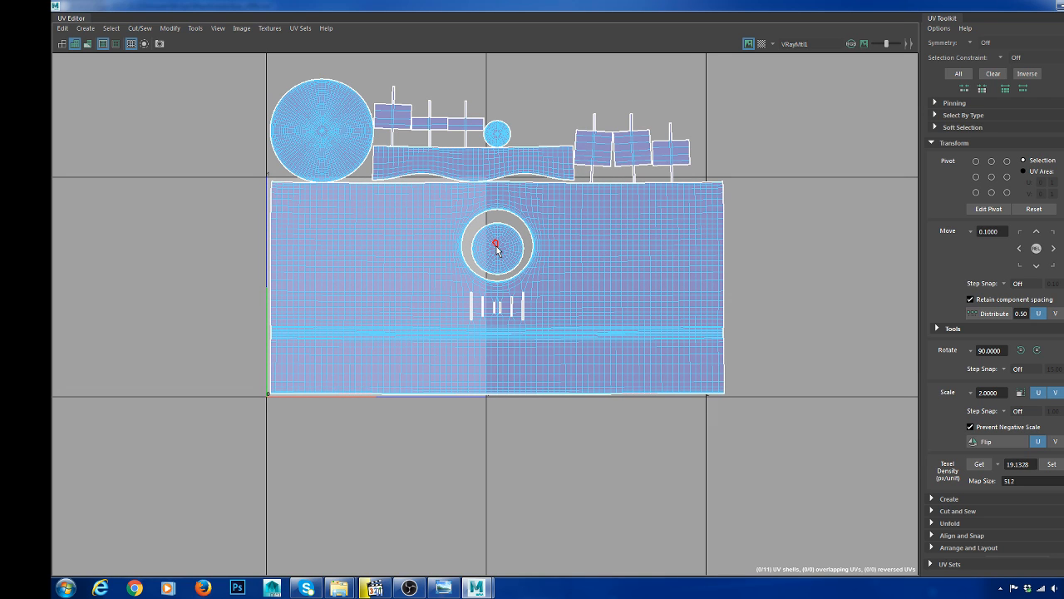
- Select the wall shell and move it about 2.5 tiles in negative U, clear of the other shells
double_click(592, 305)
click(592, 305)
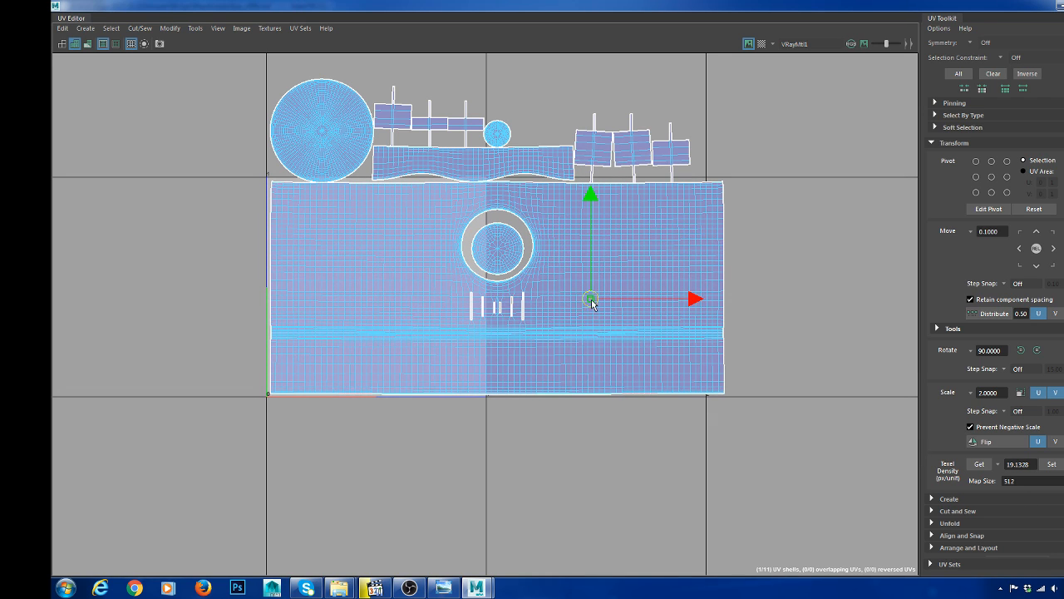
double_click(606, 341)
scroll(606, 341, down, 2)
alt+middle_drag(582, 294, 706, 293)
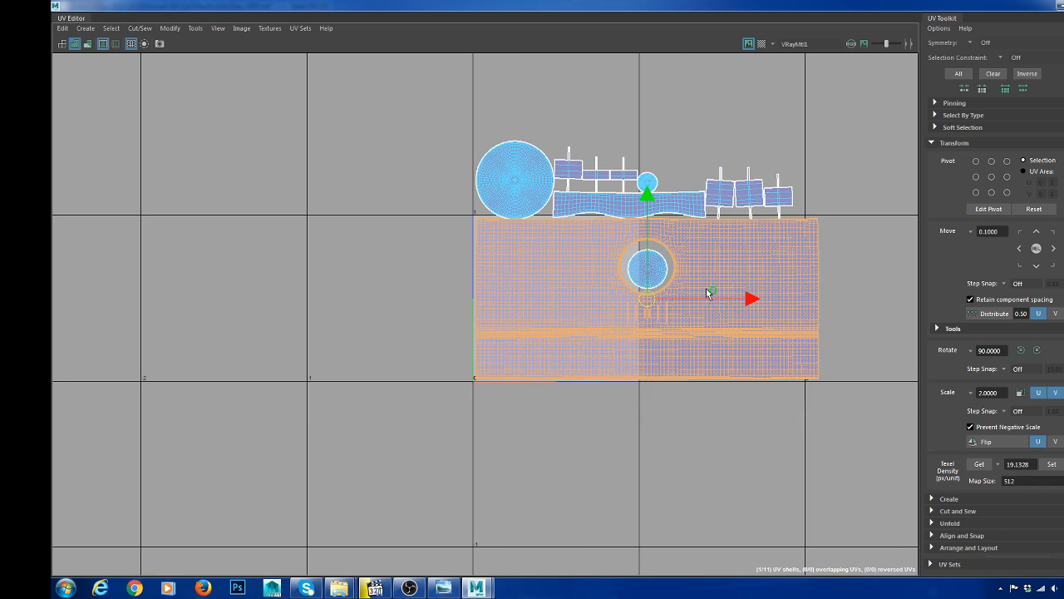
drag(758, 299, 343, 298)
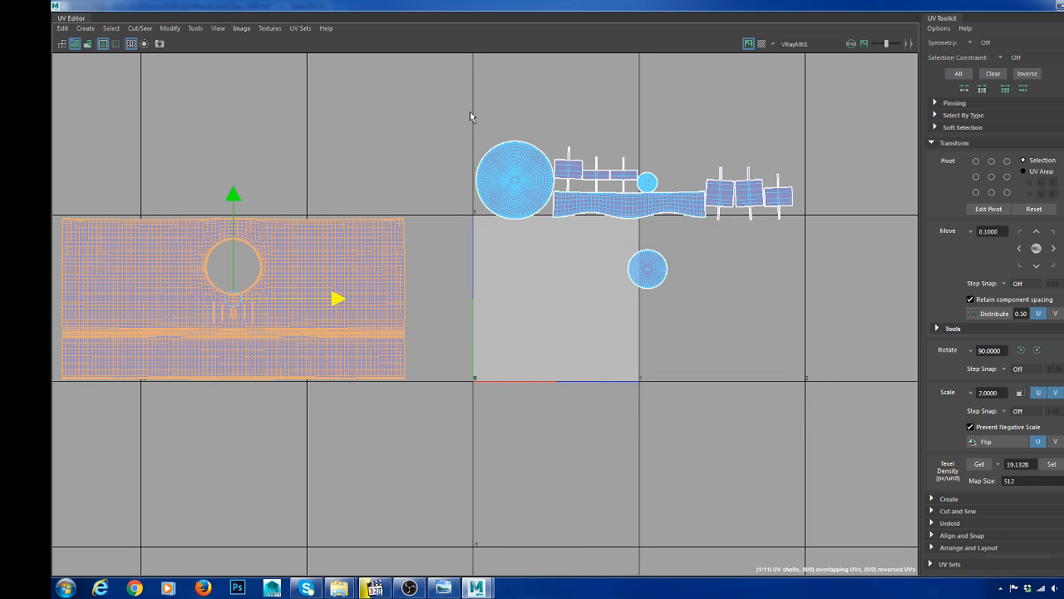
- Select all shells except the wall and set their texel density to 19.1328 px/unit at map size 512
drag(569, 201, 840, 336)
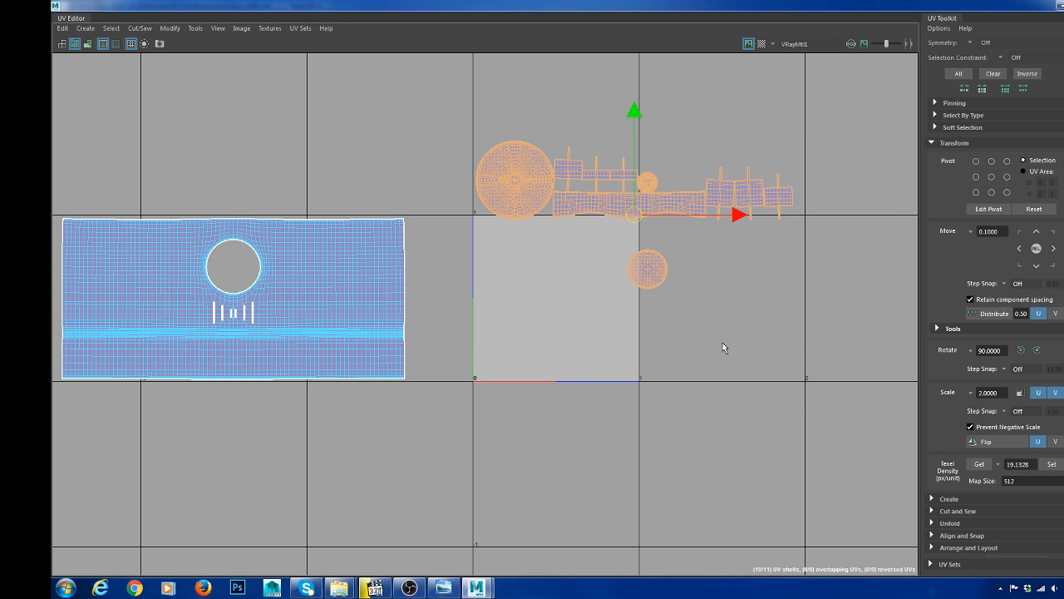
click(836, 329)
drag(836, 331, 470, 106)
click(1052, 464)
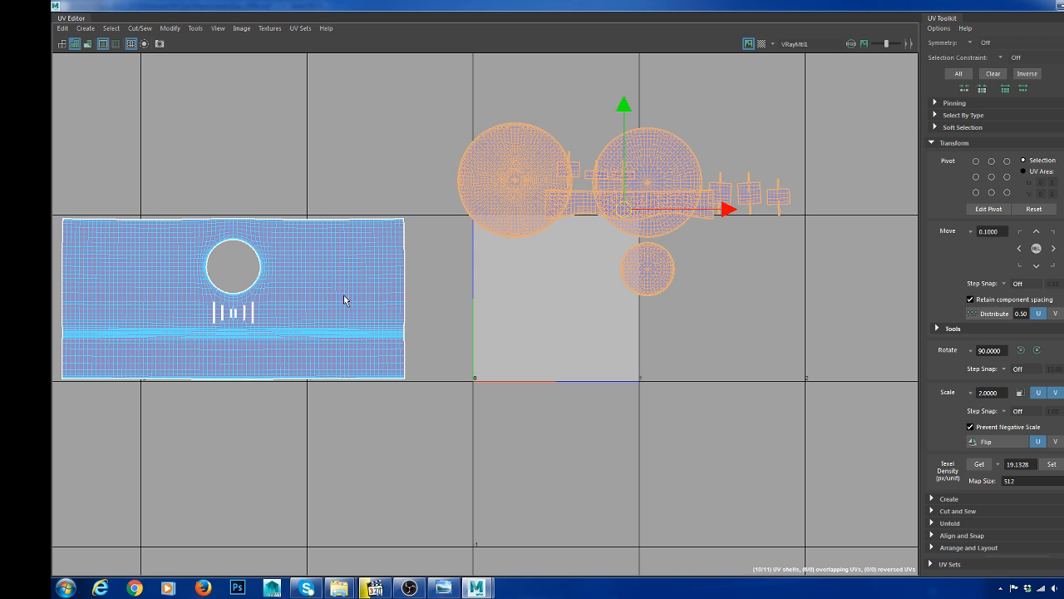
- Show the checker map, examine the checker size on the head's dome, wall and eye socket, and hide the map again
click(320, 281)
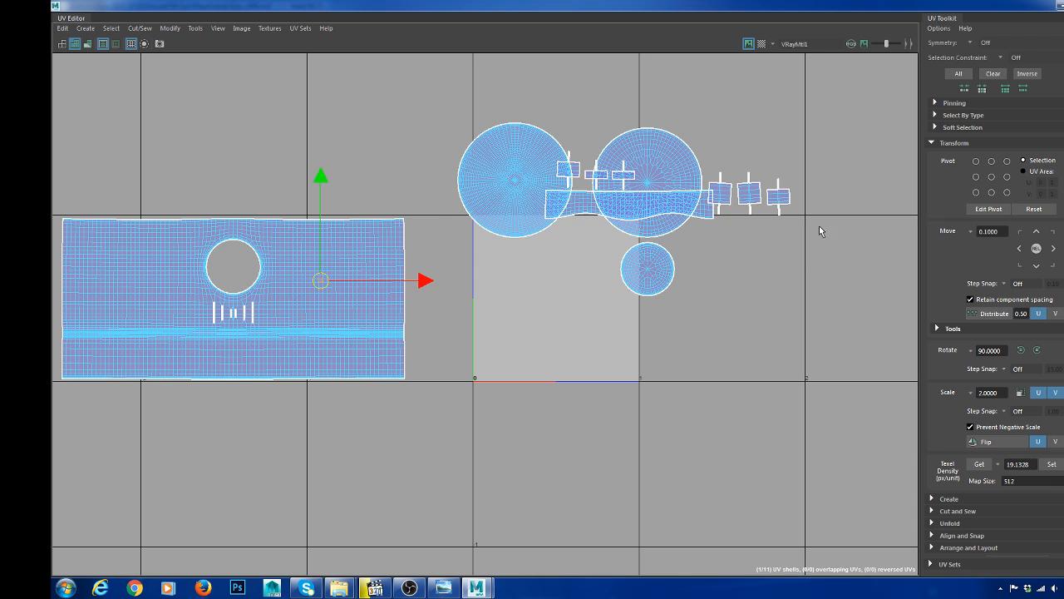
drag(608, 4, 763, 141)
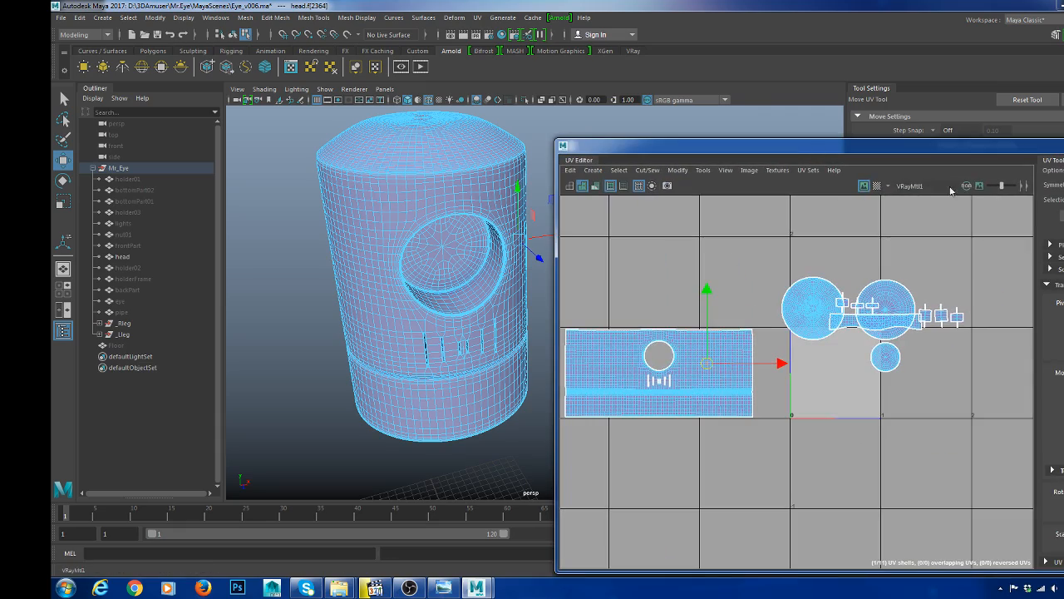
click(876, 186)
alt+drag(450, 229, 410, 279)
double_click(832, 151)
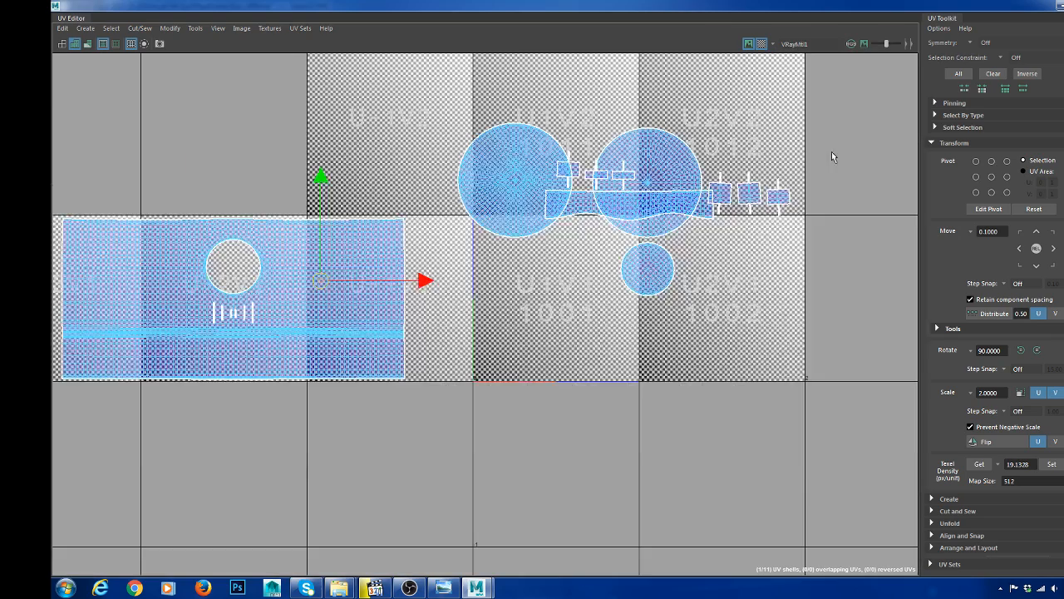
scroll(530, 193, down, 2)
alt+middle_drag(508, 191, 563, 218)
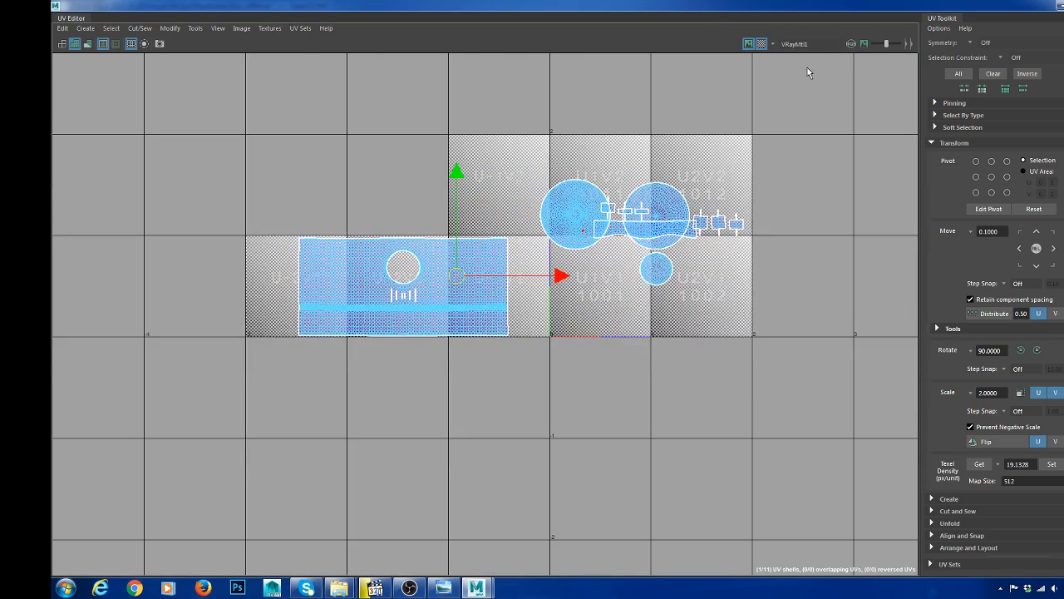
click(760, 44)
- Move the large overlapping cap disc above the wall shell, undo the stray face selection and dismiss the ByteFence notification
click(579, 212)
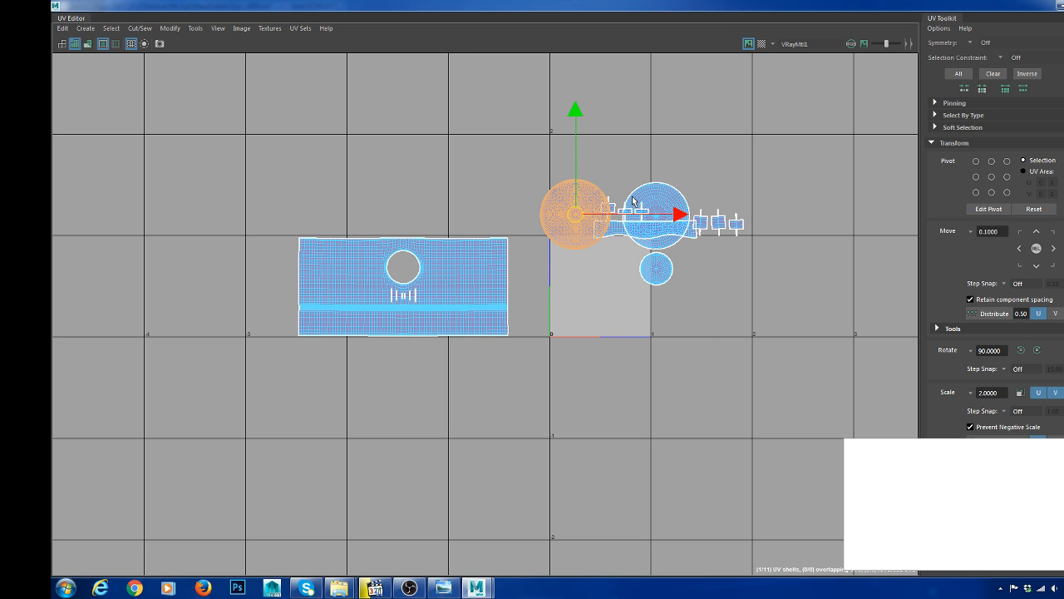
drag(573, 217, 488, 186)
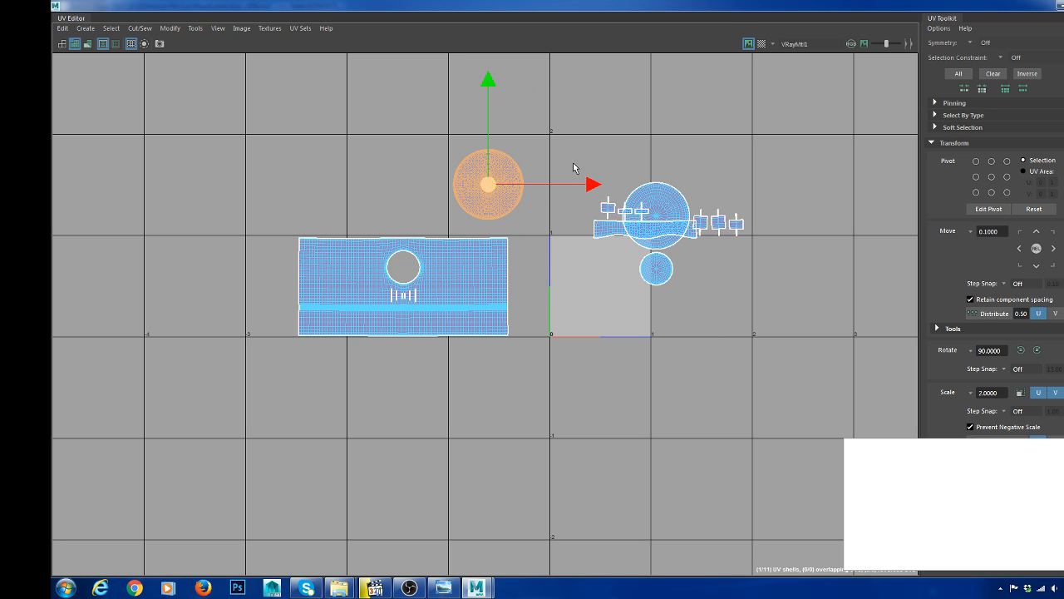
click(641, 202)
drag(616, 179, 673, 223)
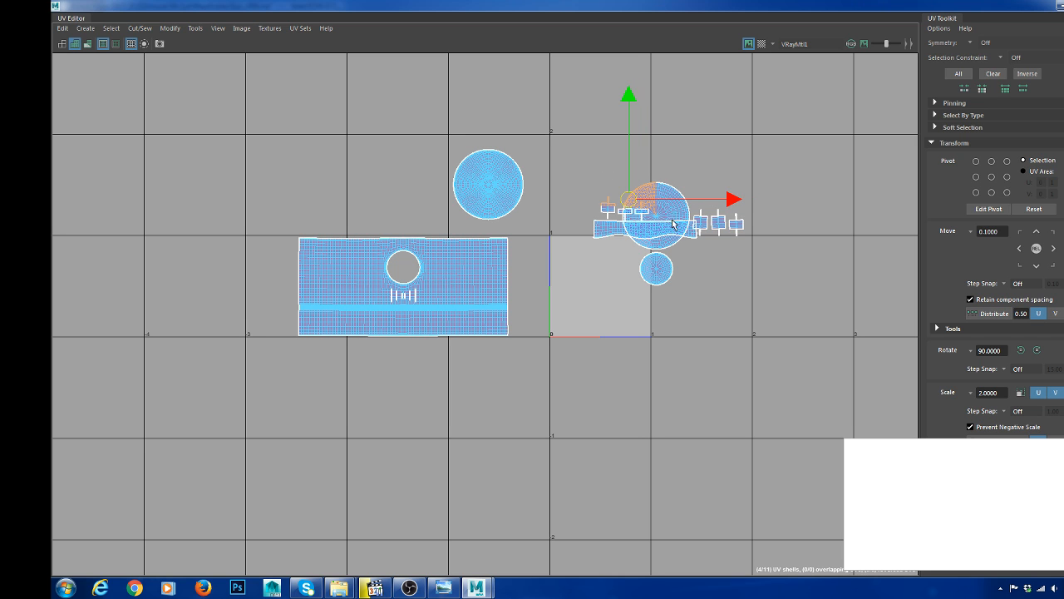
key(ctrl+z)
scroll(681, 420, up, 2)
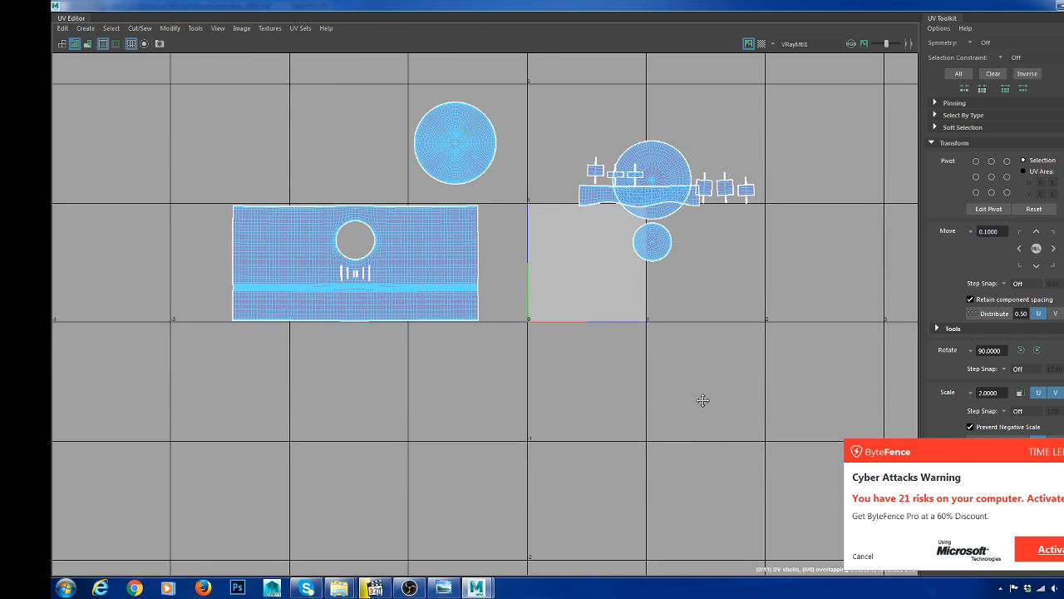
alt+middle_drag(703, 400, 702, 330)
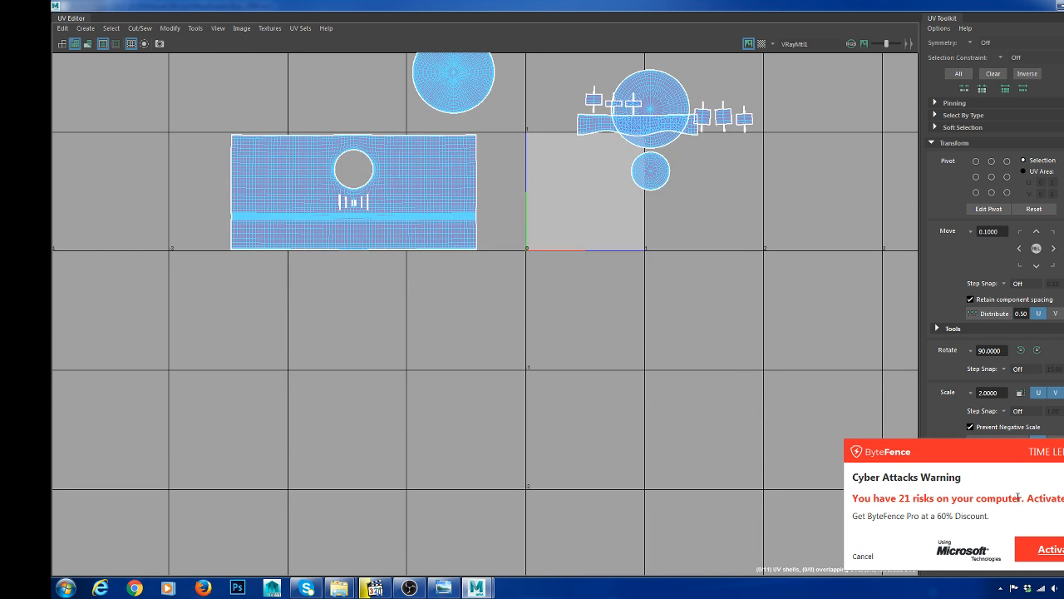
click(869, 557)
alt+middle_drag(605, 285, 638, 380)
- Move the wall shell back to the UV origin and select the faces of all shells
click(444, 280)
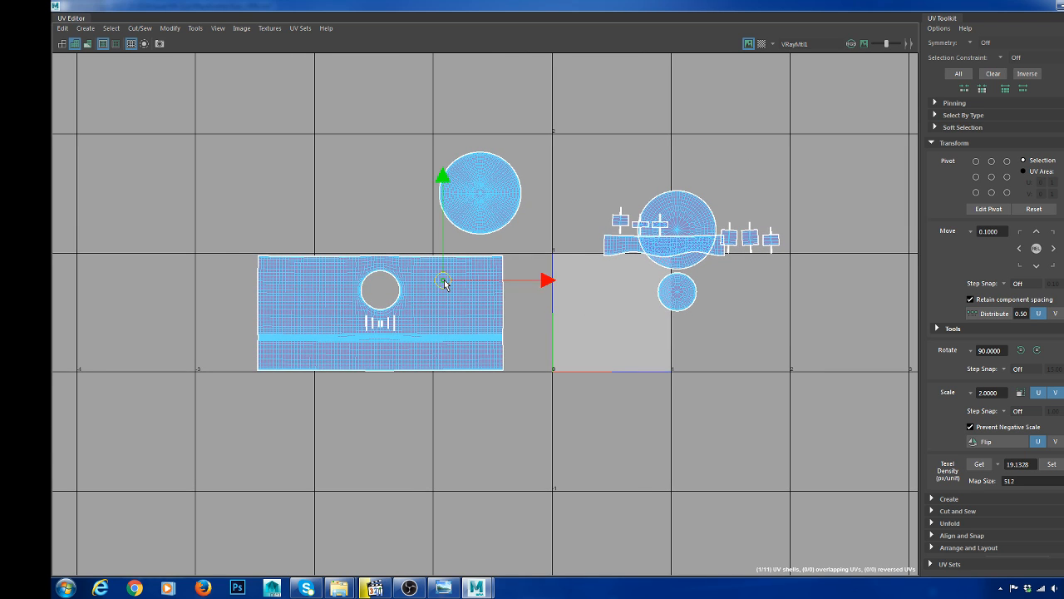
scroll(443, 280, down, 3)
alt+middle_drag(499, 310, 441, 277)
scroll(440, 277, up, 4)
drag(413, 268, 328, 87)
click(791, 360)
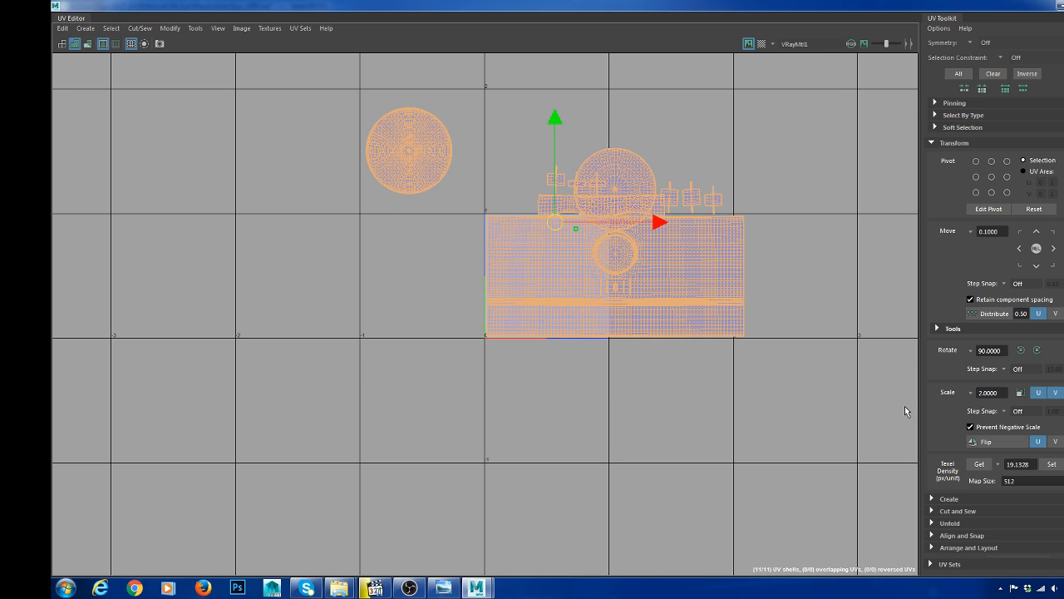
- Distribute all the selected UV shells in a row along U with a spacing of 0.1
scroll(1001, 266, up, 3)
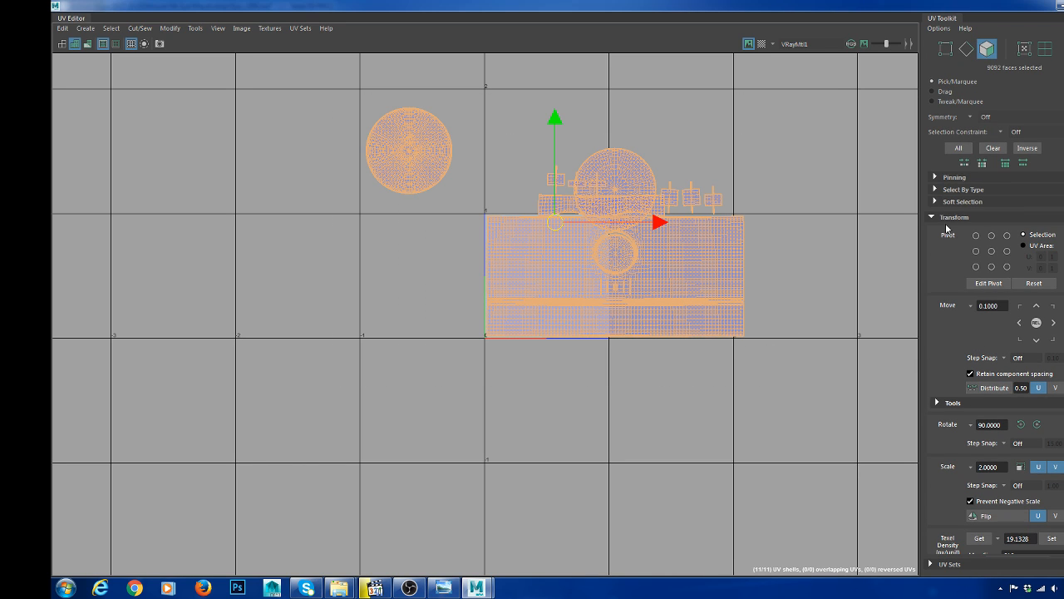
click(934, 218)
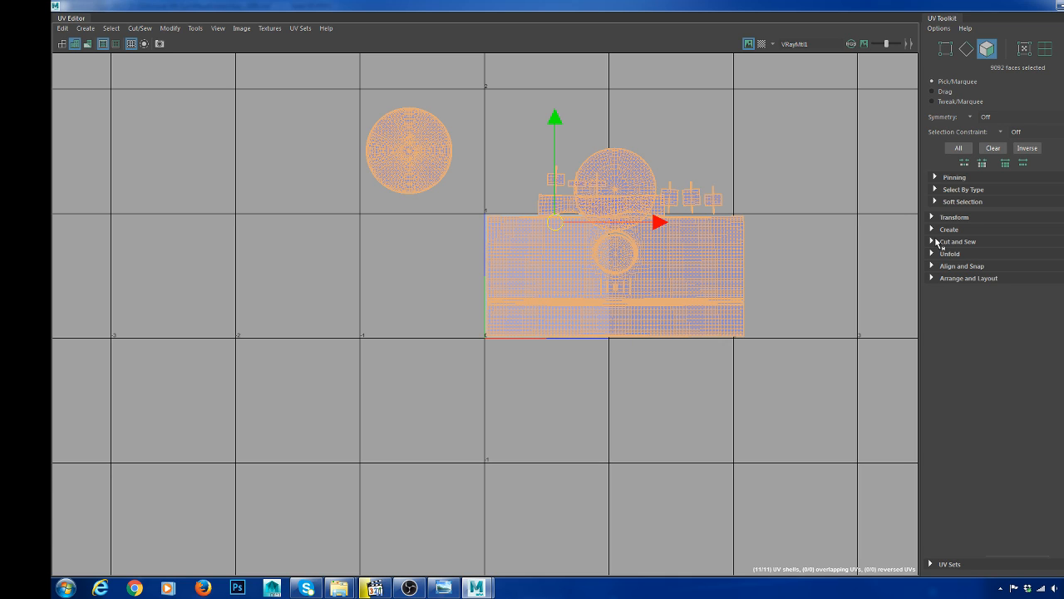
click(932, 266)
click(932, 267)
click(933, 278)
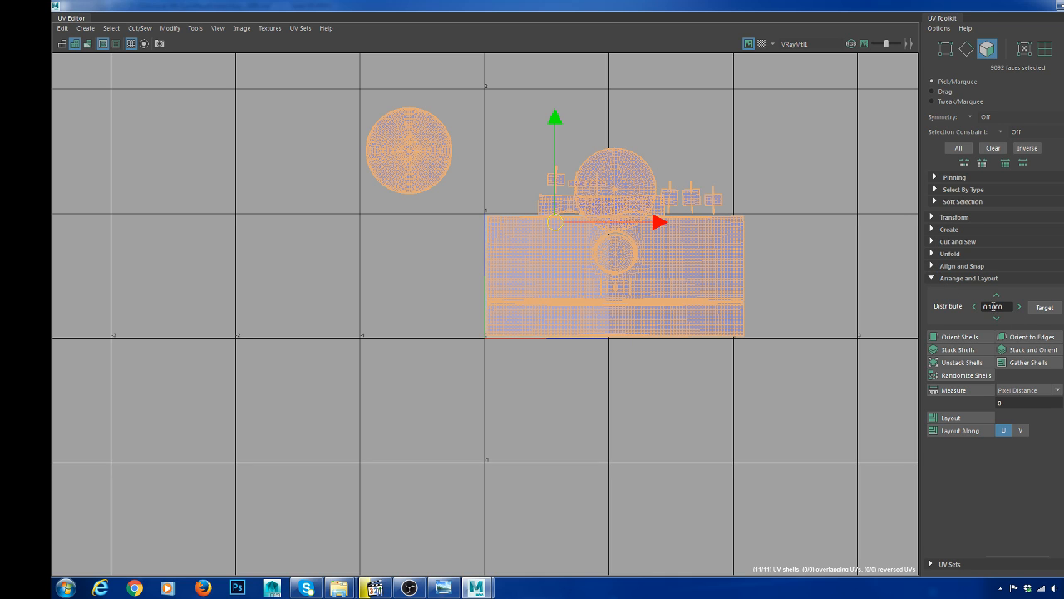
click(994, 307)
scroll(573, 316, up, 2)
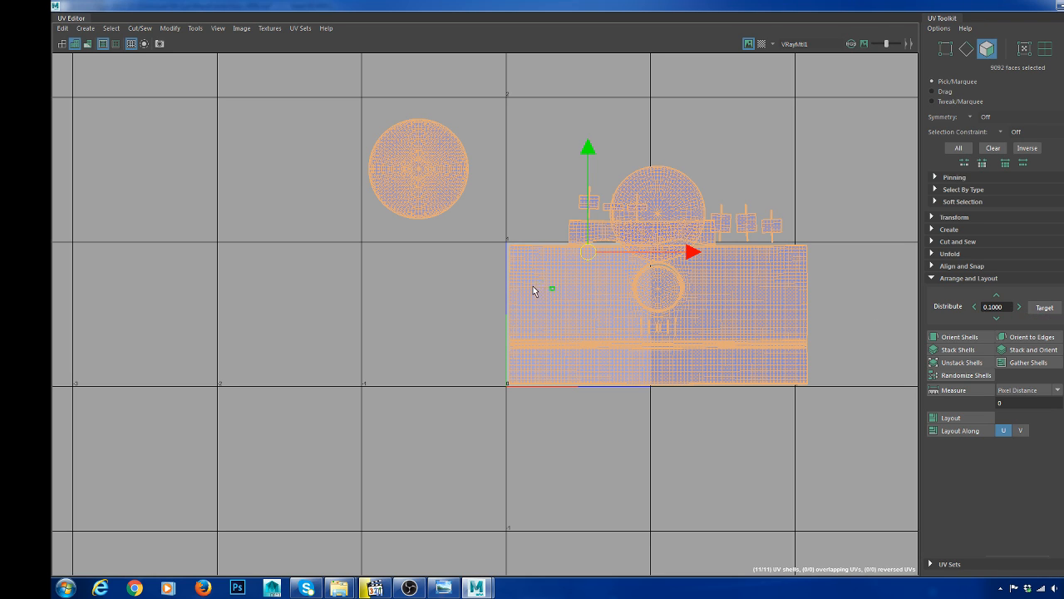
scroll(515, 330, down, 2)
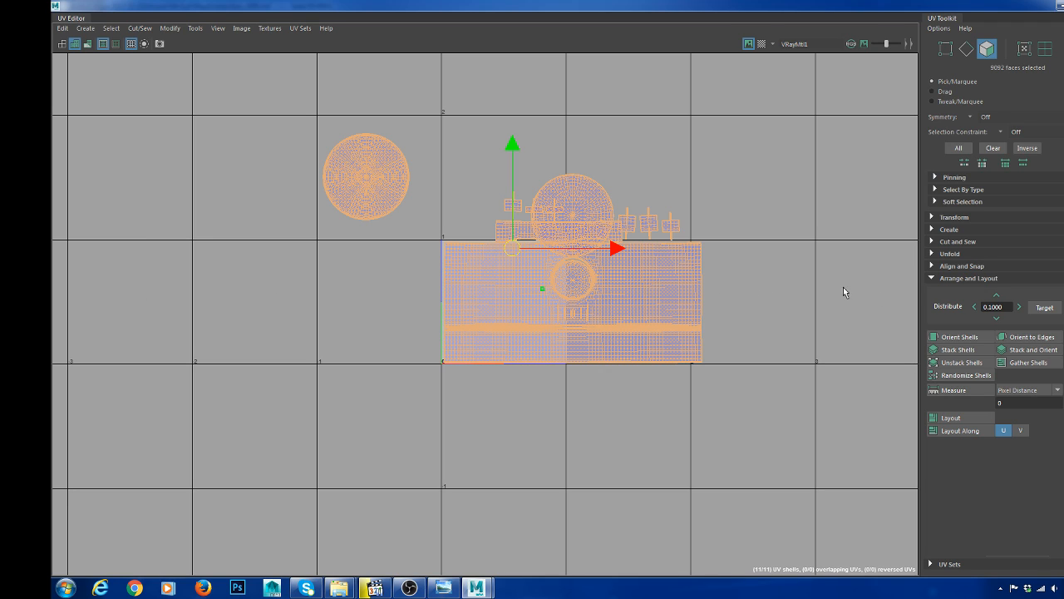
drag(1006, 307, 987, 307)
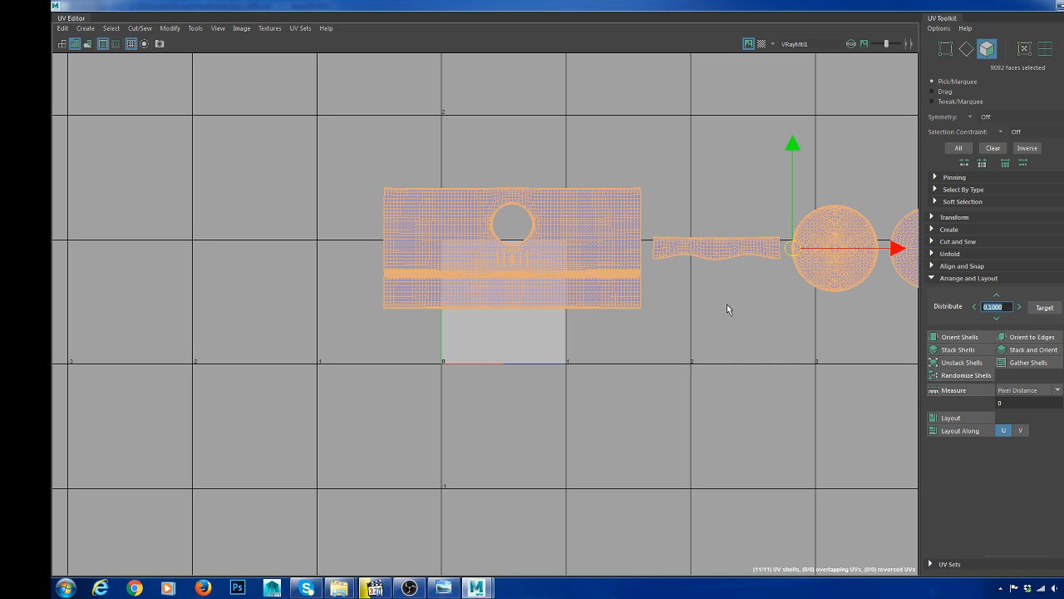
scroll(645, 261, down, 2)
alt+middle_drag(647, 270, 421, 276)
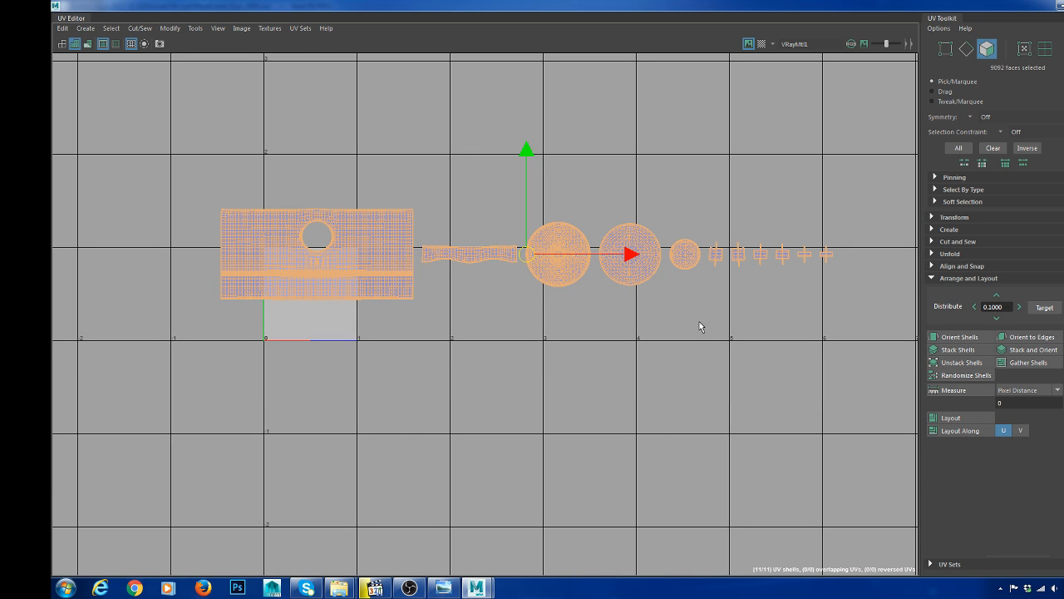
- Set the distribute spacing to 0.05 and redistribute the selected shells along U
double_click(990, 307)
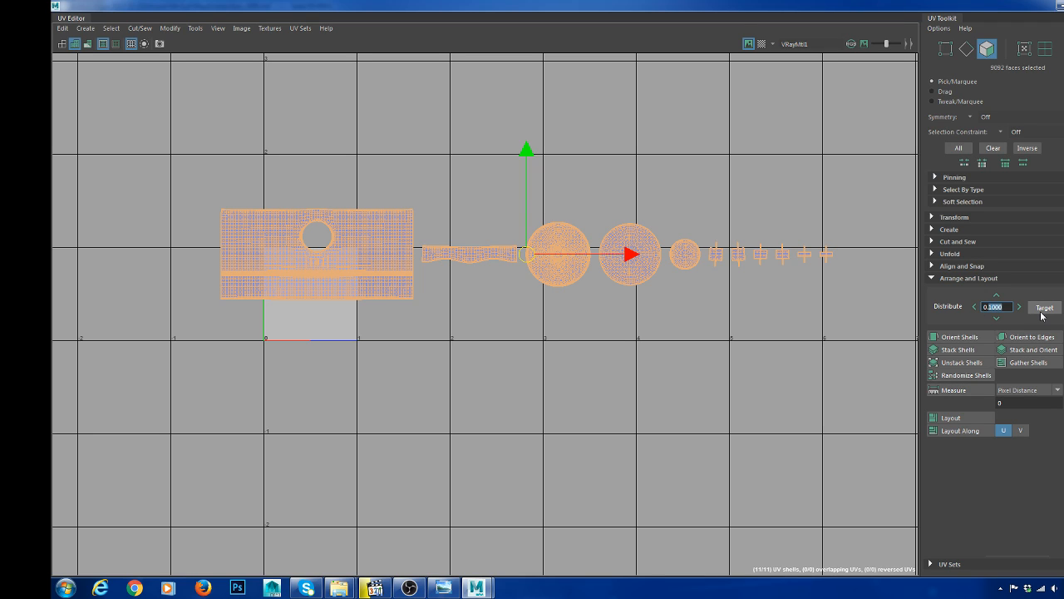
text(0.05)
key(Return)
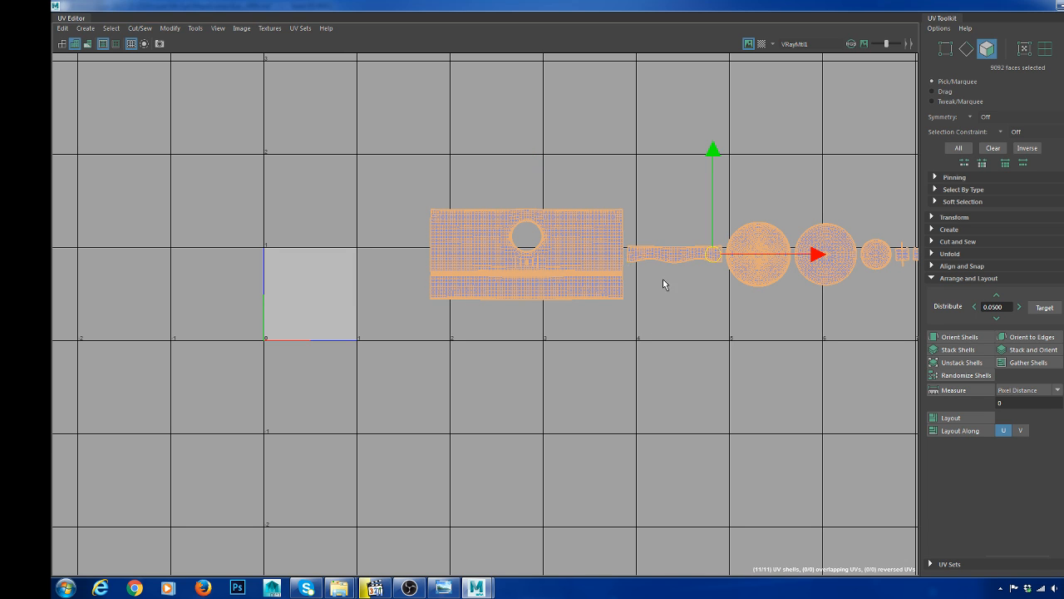
- Move the whole row of shells so the wall's lower-left corner sits at the UV origin, and clear the selection
alt+middle_drag(663, 279, 709, 284)
drag(753, 260, 603, 294)
scroll(635, 212, up, 2)
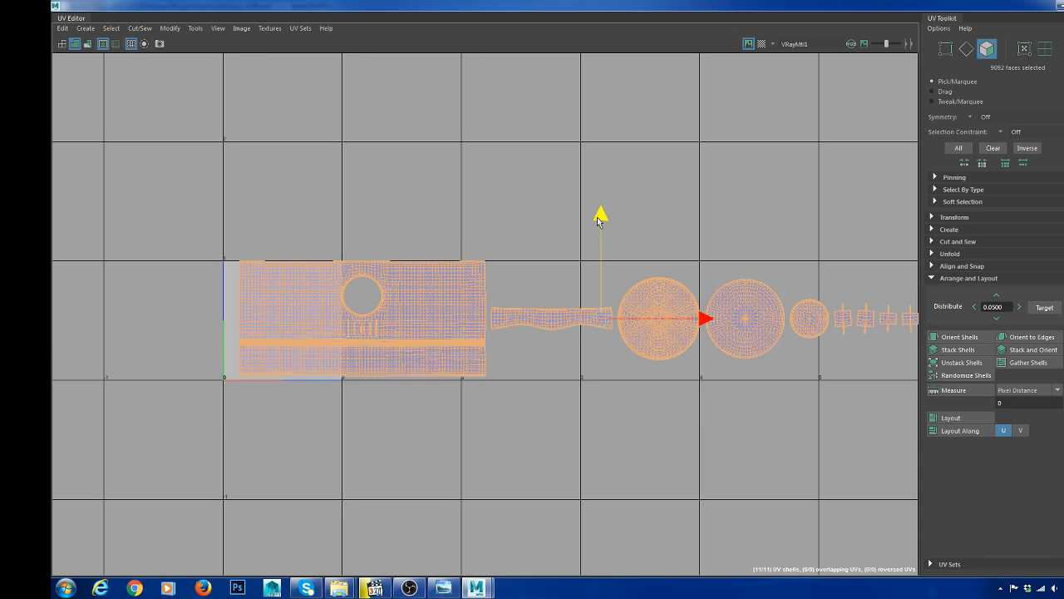
drag(599, 219, 598, 220)
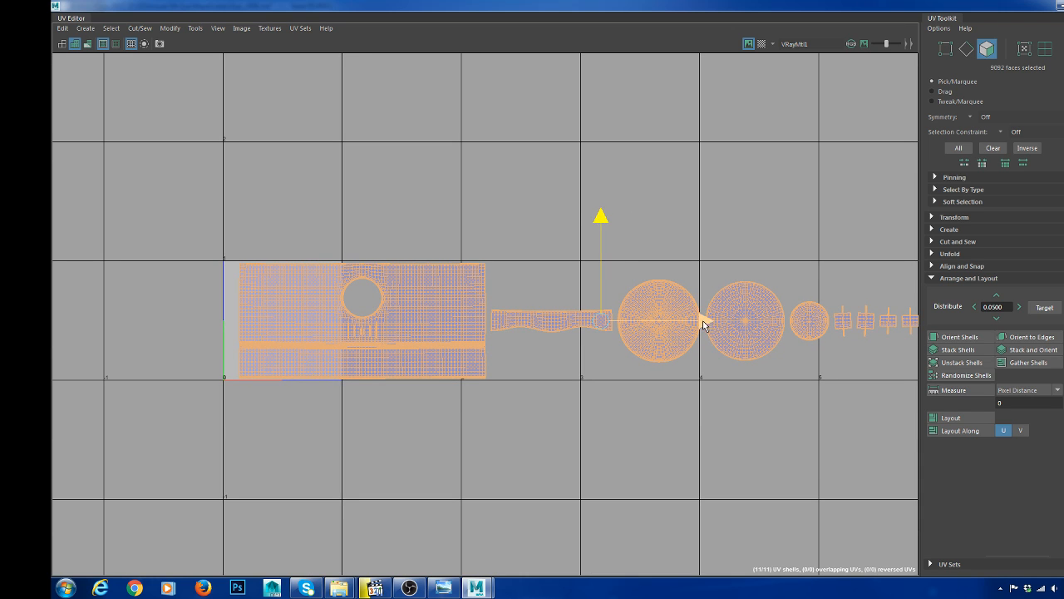
drag(706, 316, 691, 323)
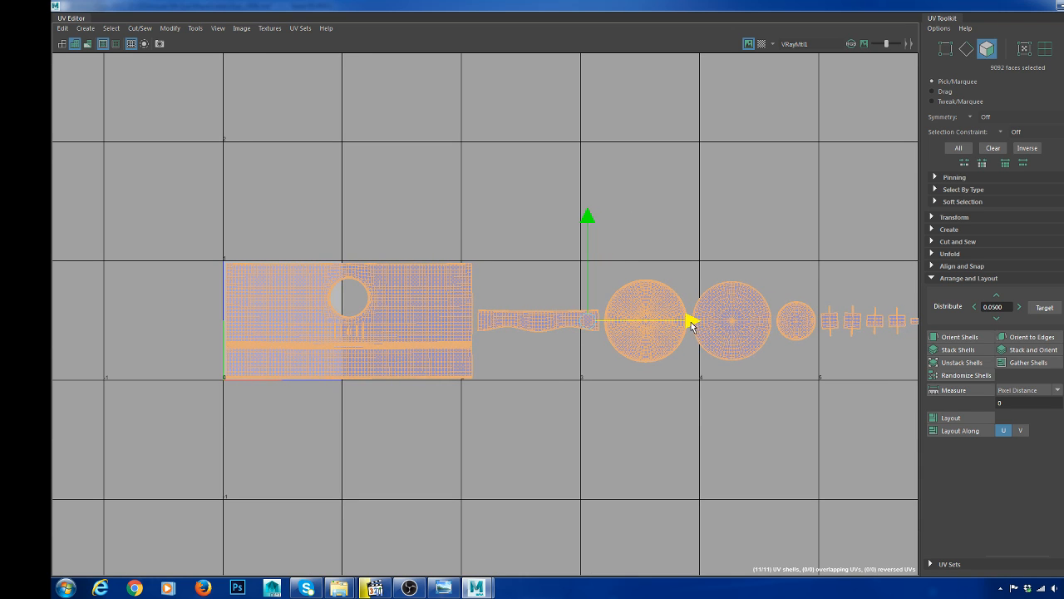
click(452, 401)
- Try selecting vertical edge loops of the wall shell around the eye hole and slots as cut lines
scroll(349, 350, up, 5)
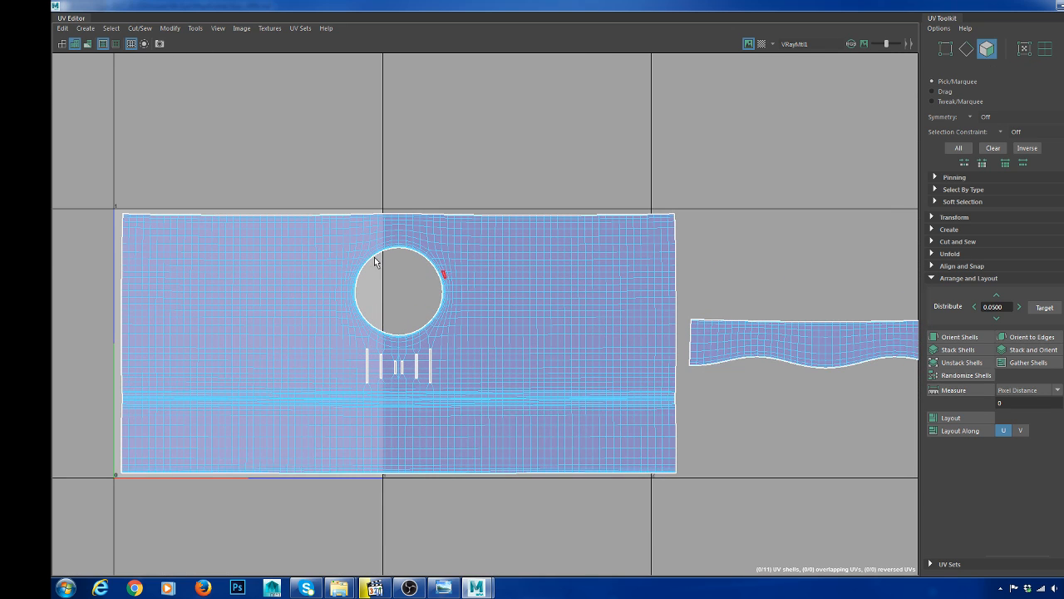
key(F10)
double_click(382, 229)
scroll(400, 275, up, 2)
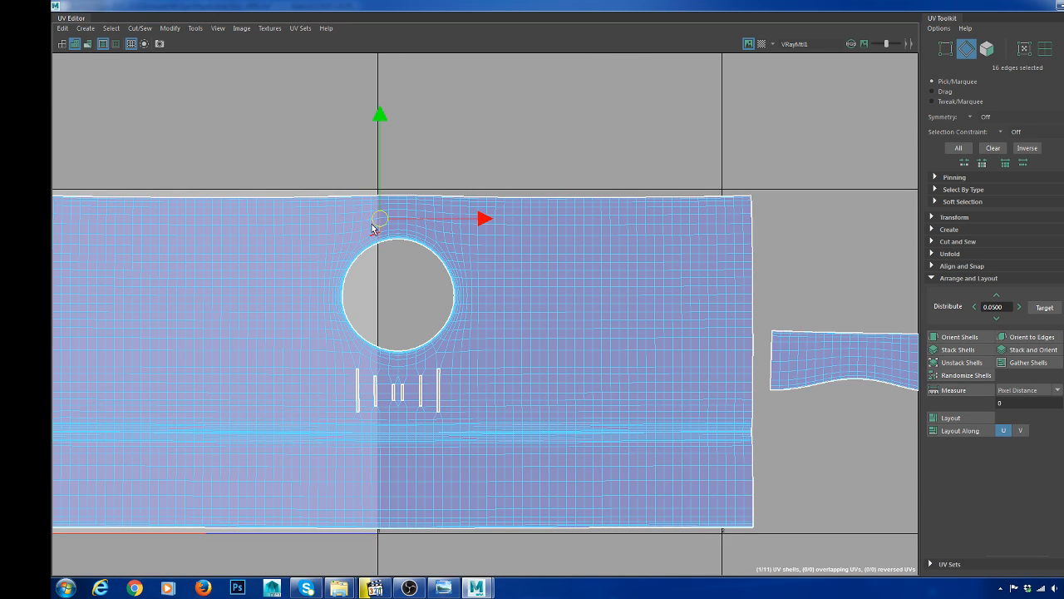
double_click(371, 228)
alt+middle_drag(395, 302, 443, 238)
scroll(443, 270, up, 1)
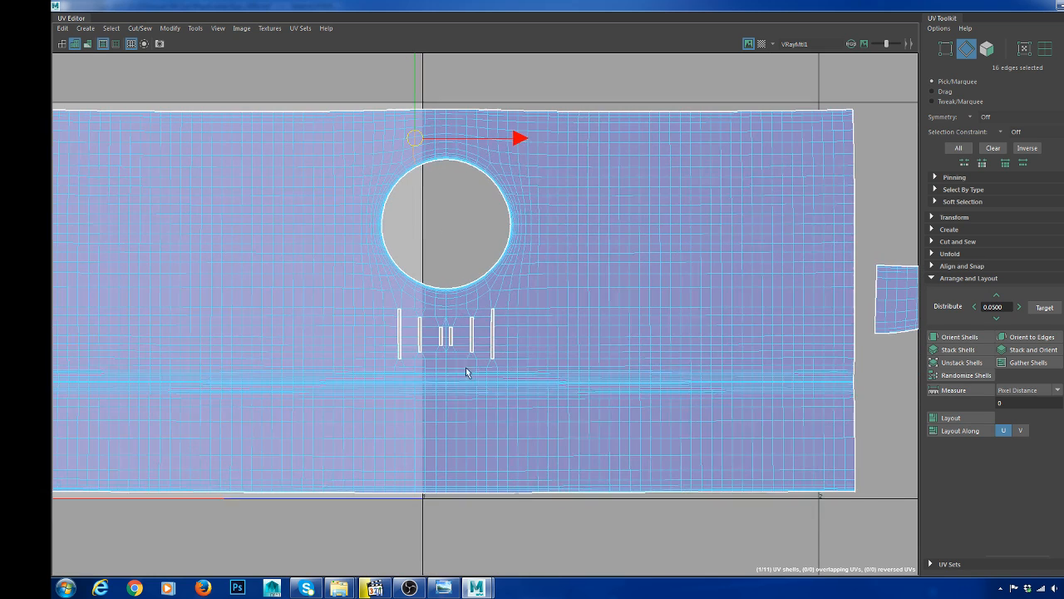
shift+double_click(414, 301)
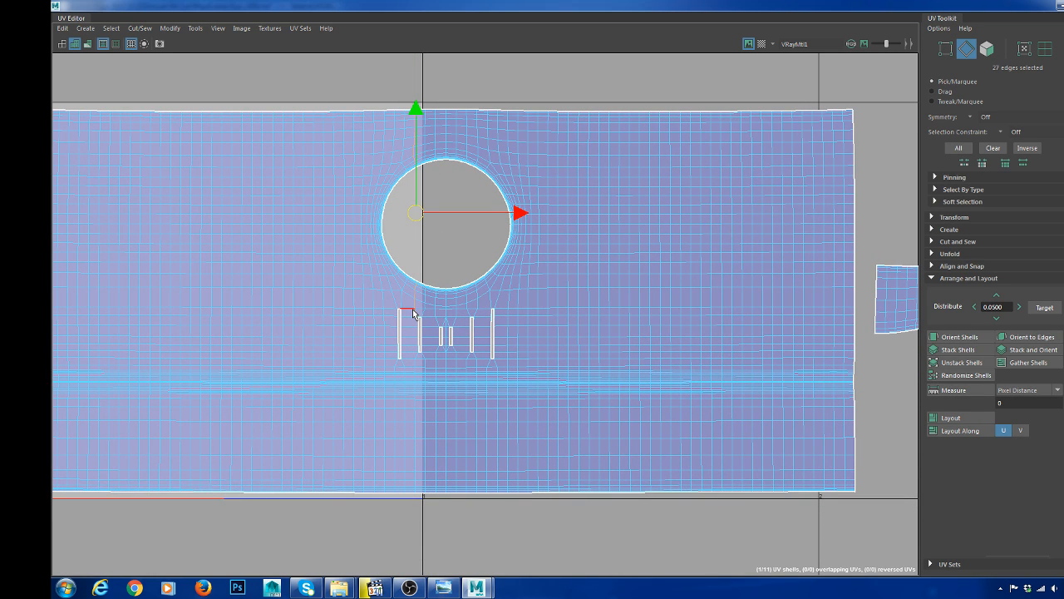
scroll(466, 316, down, 4)
alt+middle_drag(497, 318, 628, 311)
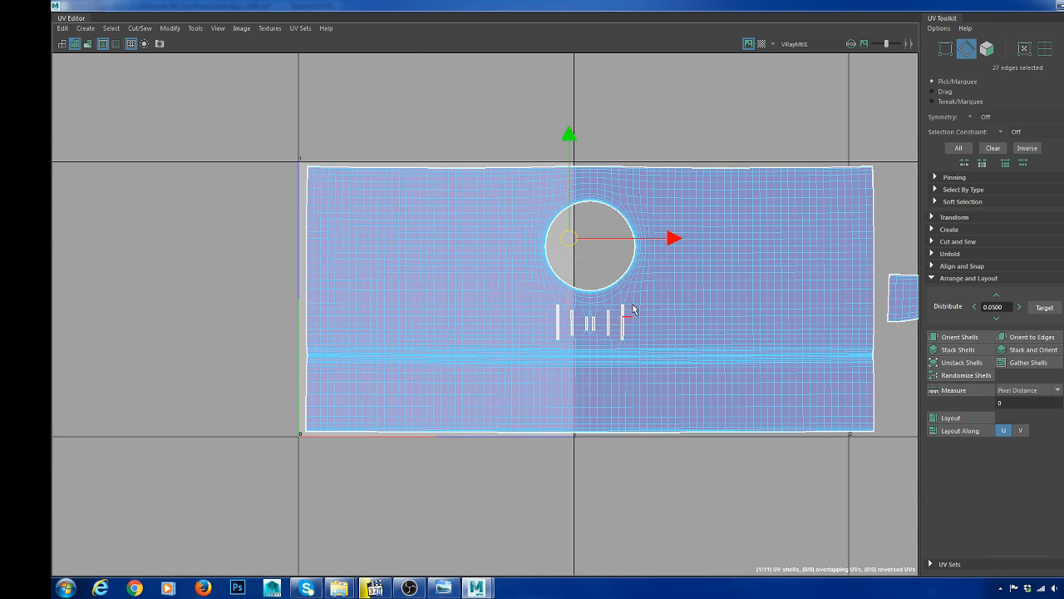
double_click(671, 308)
double_click(684, 325)
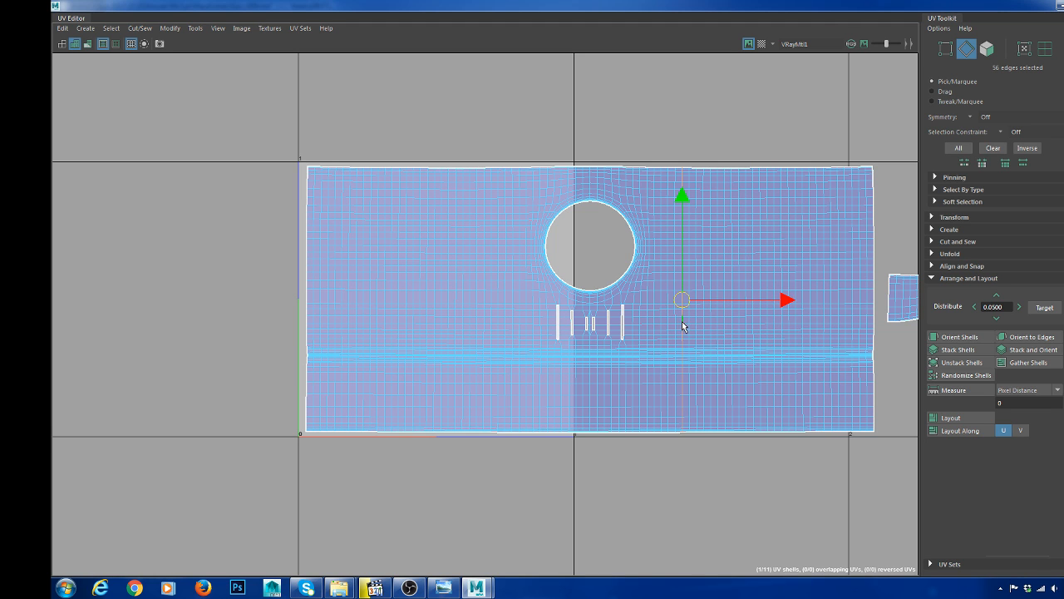
- Select the wall shell and shift it along U so the eye hole is centred over the 0–1 tile
key(F11)
double_click(793, 361)
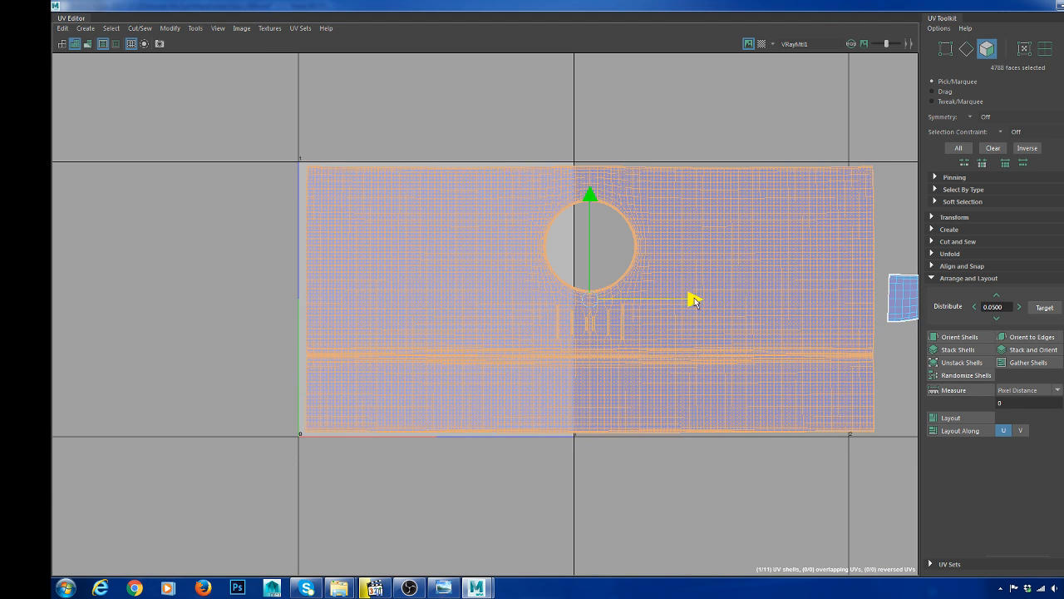
drag(698, 300, 531, 299)
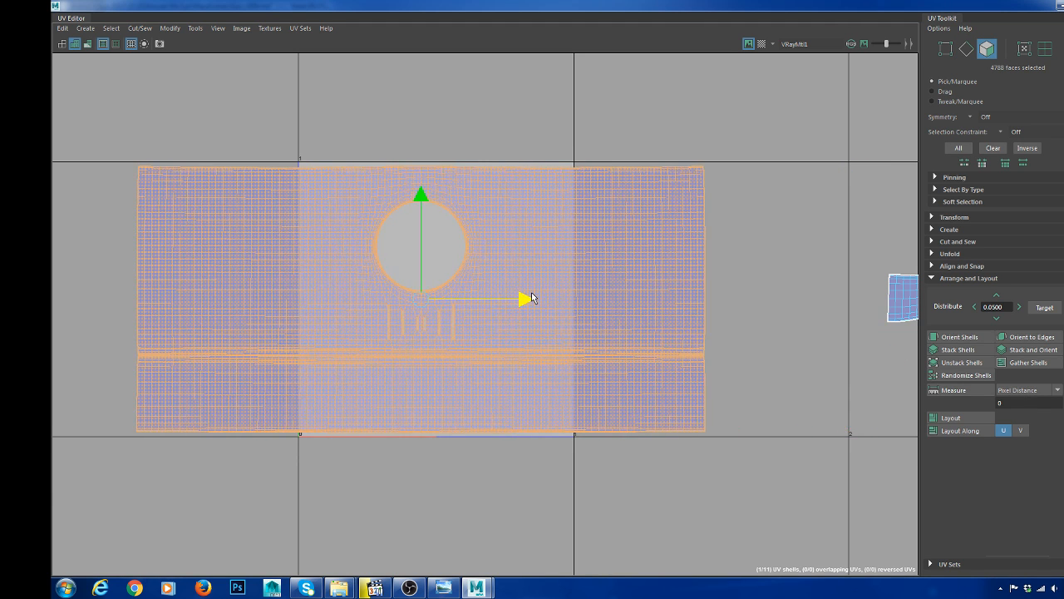
- Select the wall's two vertical edge loops along the borders of the 0–1 tile and cut the UVs there
right_drag(581, 271, 589, 249)
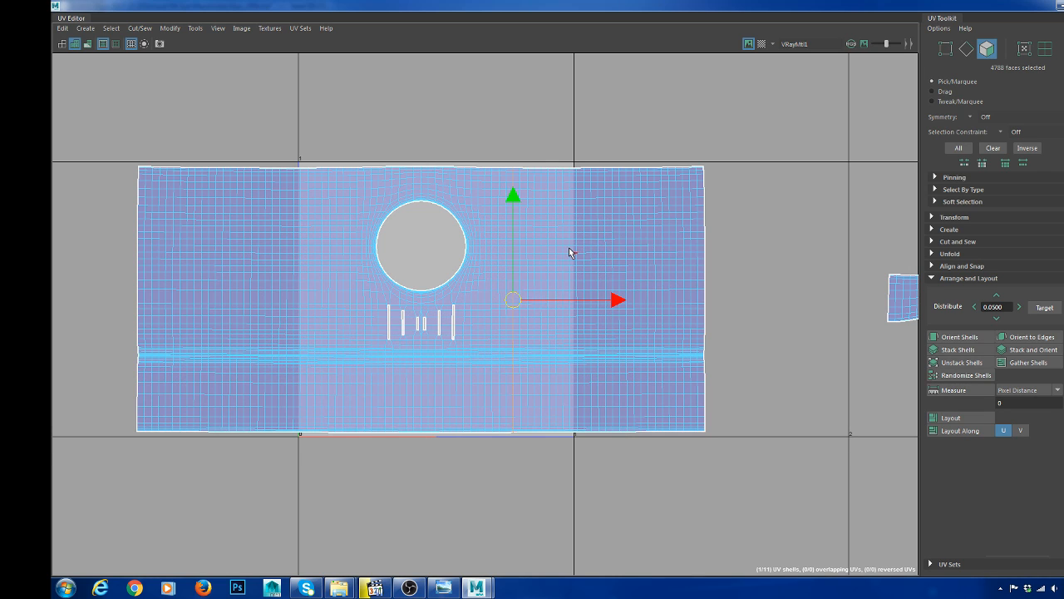
click(570, 252)
shift+double_click(300, 253)
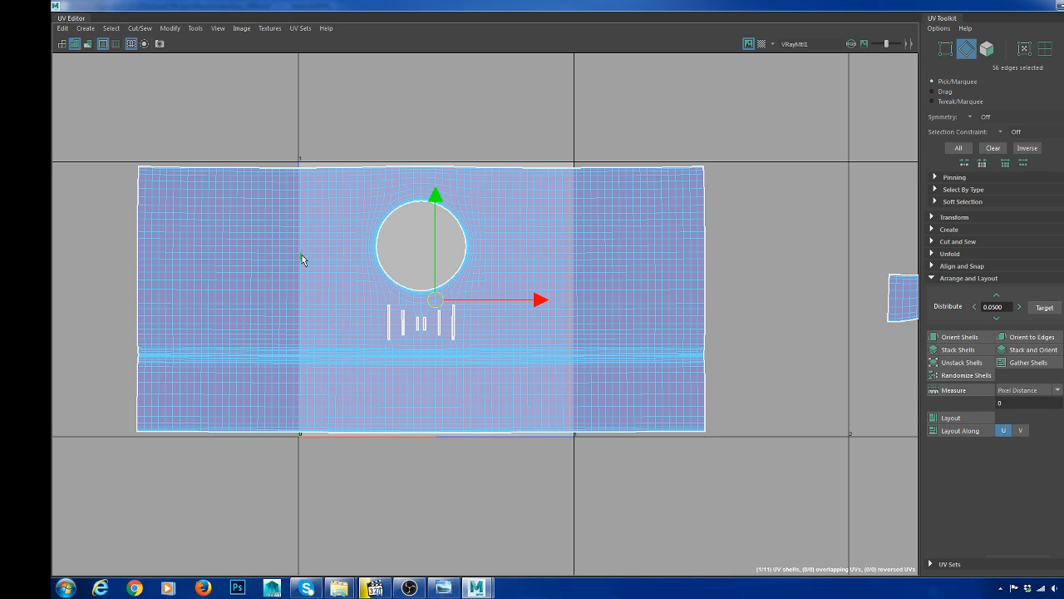
shift+right_click(458, 117)
shift+right_drag(458, 118, 419, 129)
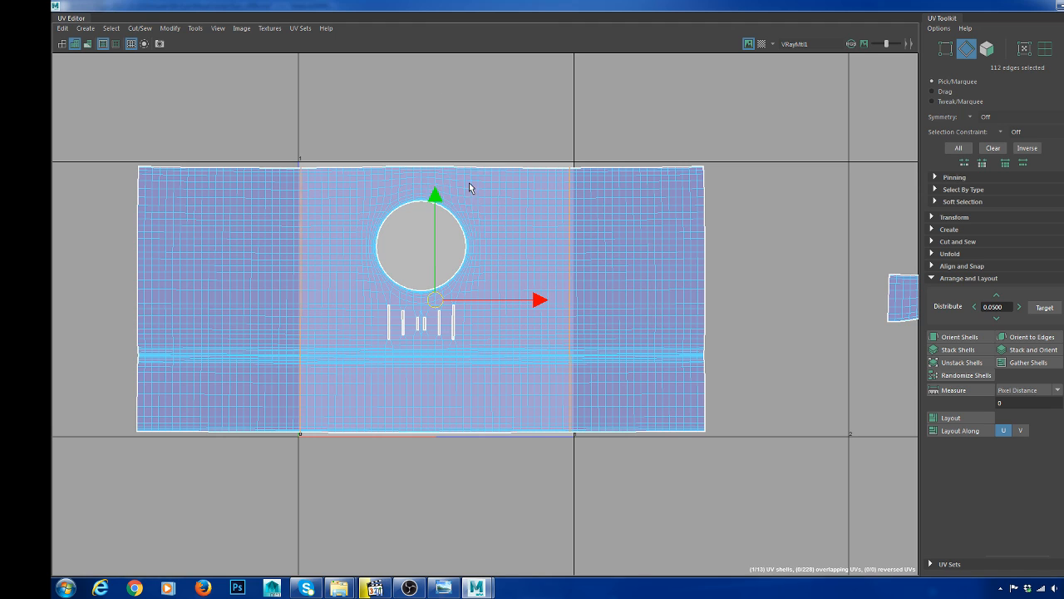
- Move the wall's cut right-hand piece into the second UV tile and its left-hand piece into the third tile
scroll(469, 185, down, 3)
alt+middle_drag(454, 199, 349, 177)
double_click(510, 212)
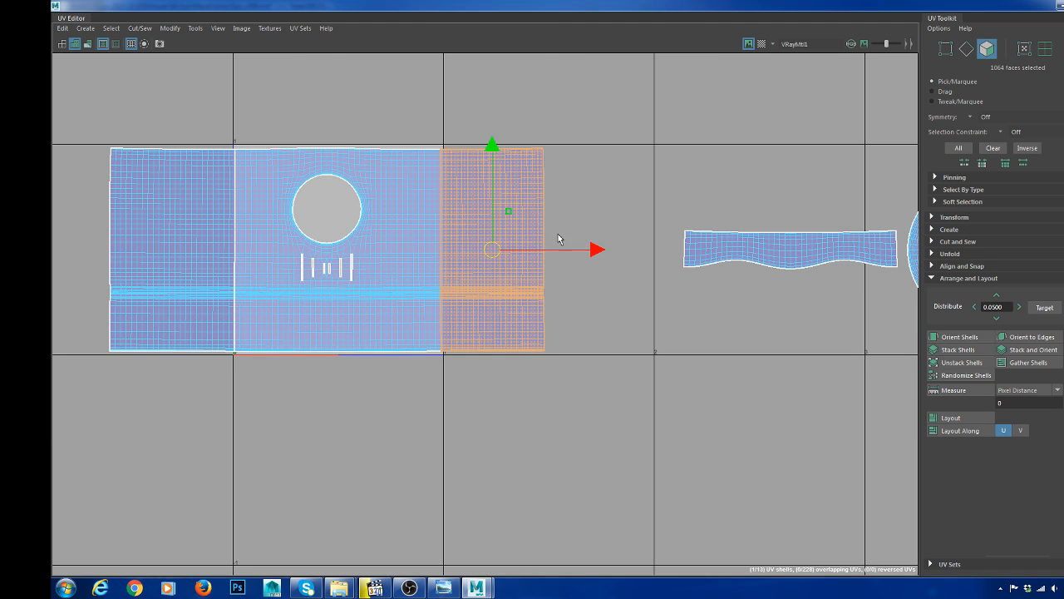
drag(593, 248, 600, 247)
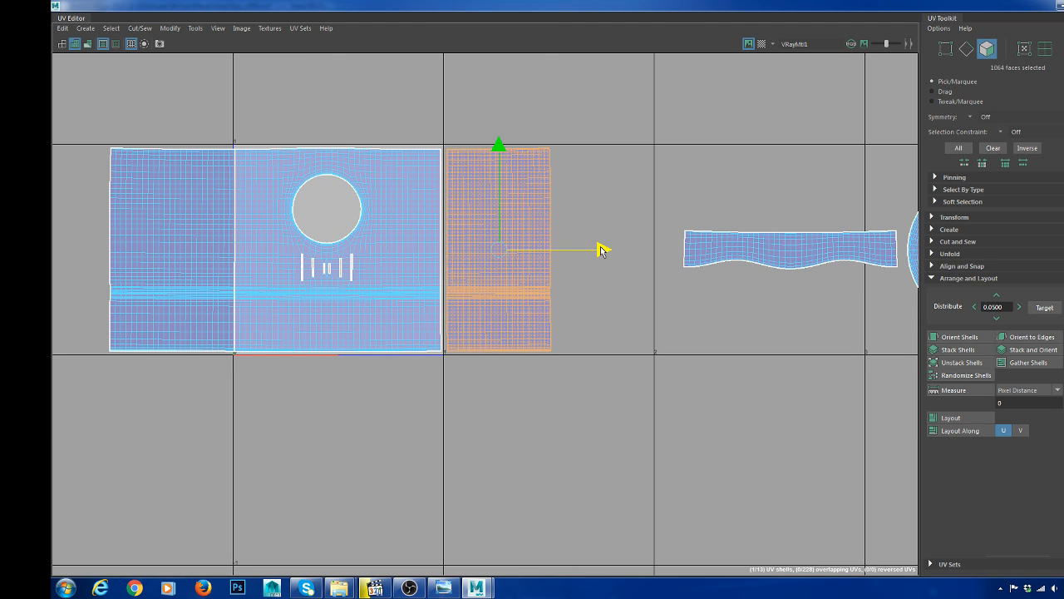
double_click(214, 248)
drag(271, 249, 826, 258)
alt+middle_drag(826, 258, 608, 263)
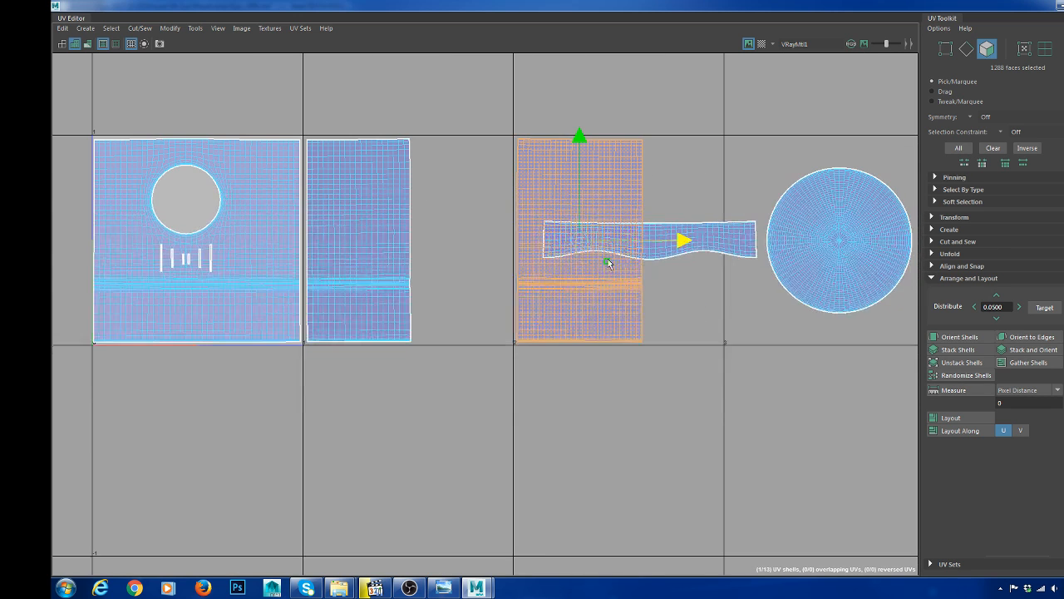
- Move the wavy strip shell along U into the fourth UV tile, clear of the cut wall piece
double_click(842, 241)
alt+middle_drag(821, 278, 571, 261)
click(495, 230)
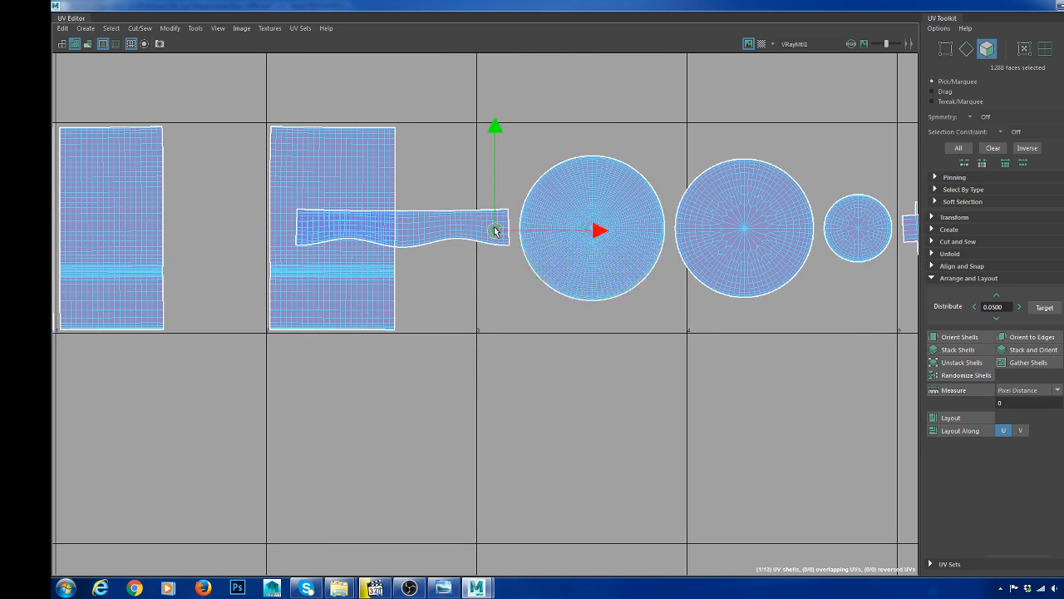
double_click(494, 230)
alt+middle_drag(453, 244, 388, 245)
drag(436, 239, 622, 240)
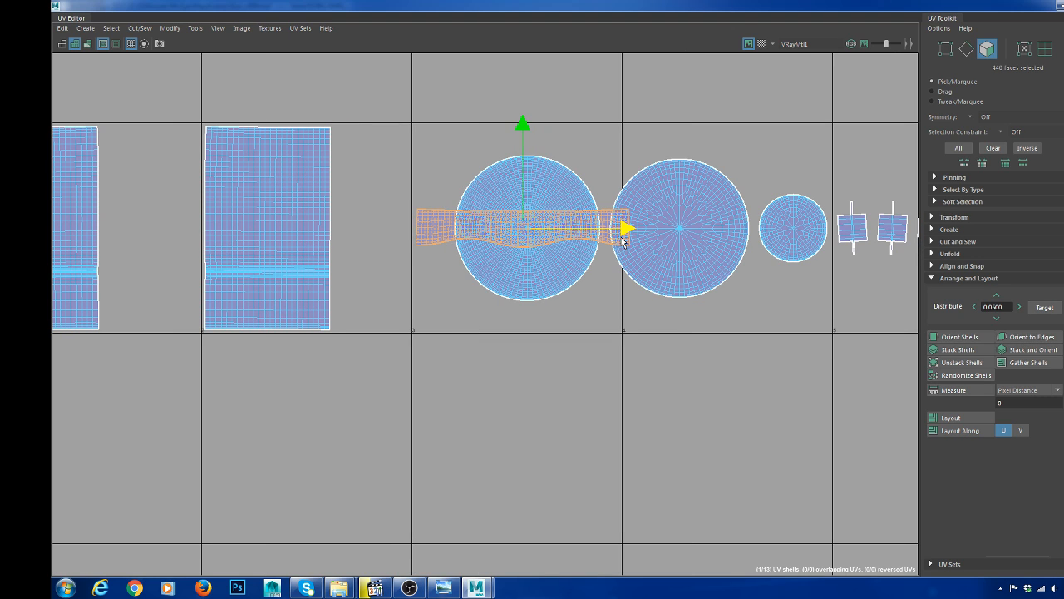
alt+middle_drag(541, 248, 489, 243)
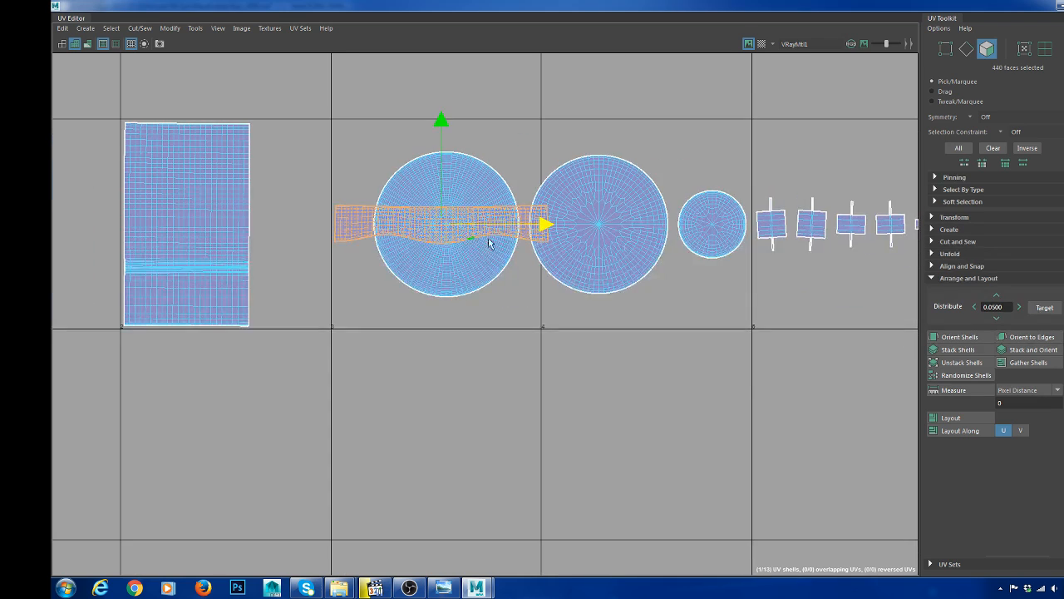
- Try to straighten the first small box shell beside the small disc by rotating it, and undo the rotation
scroll(743, 247, down, 6)
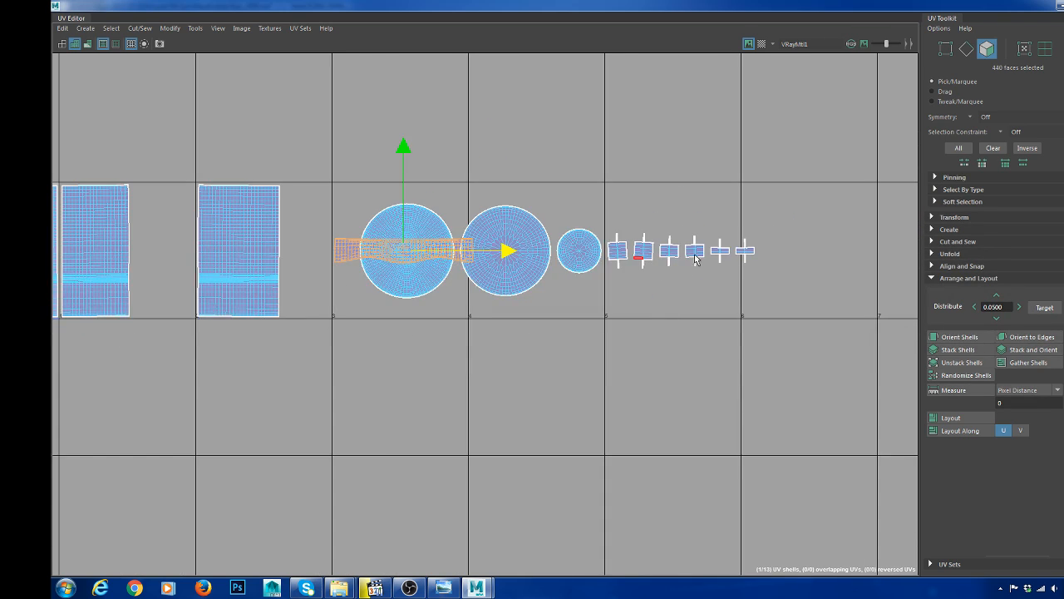
scroll(707, 250, up, 6)
click(570, 253)
scroll(537, 255, up, 8)
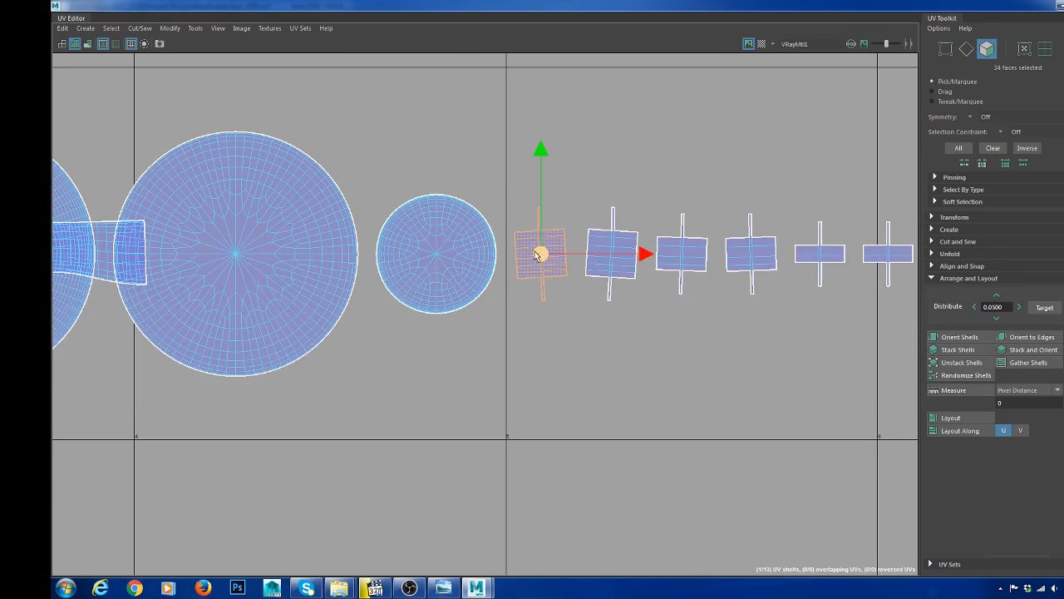
scroll(570, 245, up, 2)
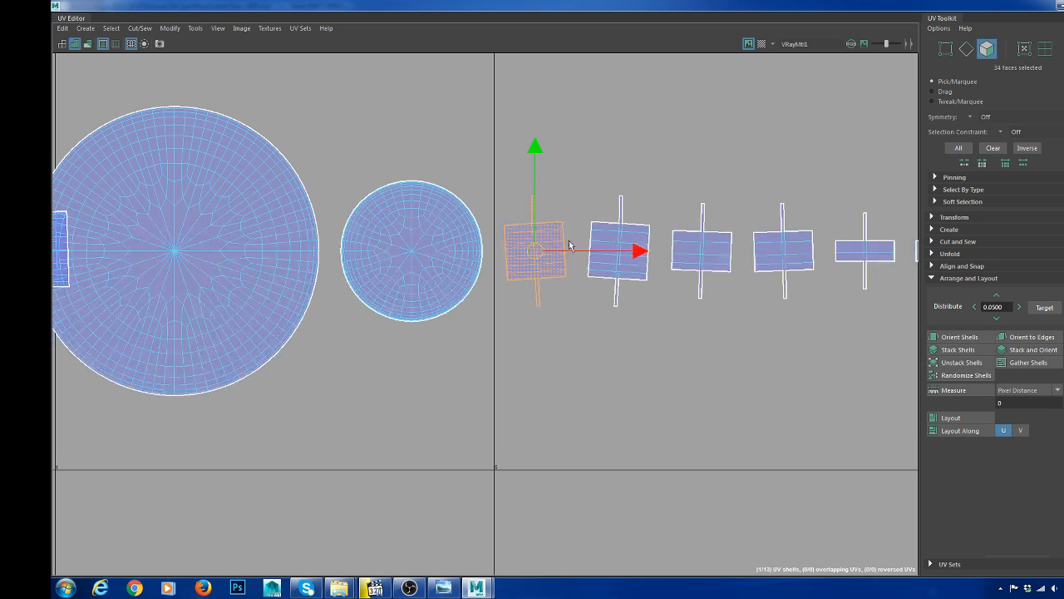
key(e)
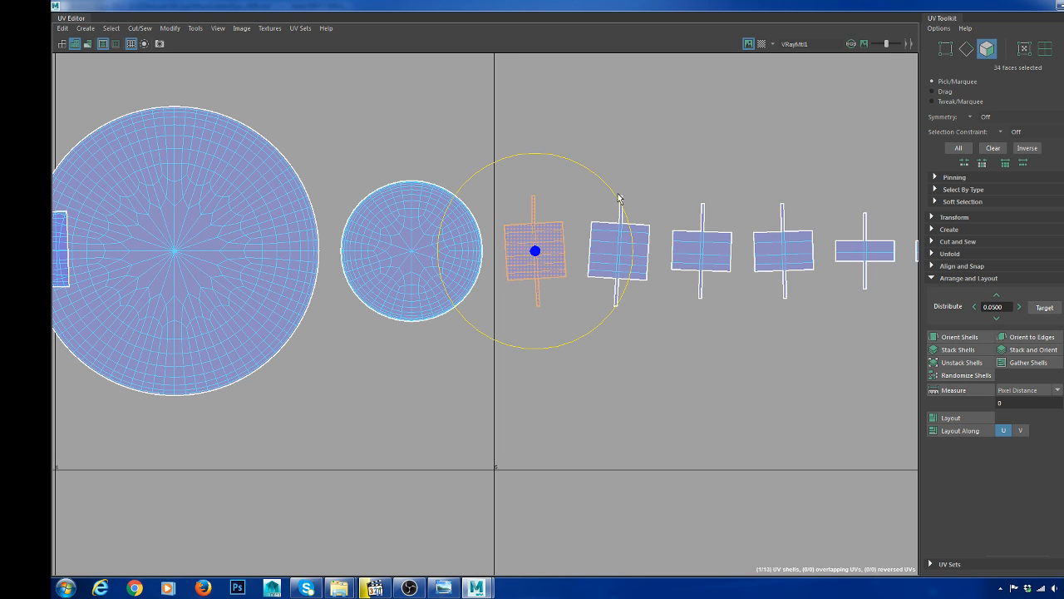
drag(617, 198, 641, 247)
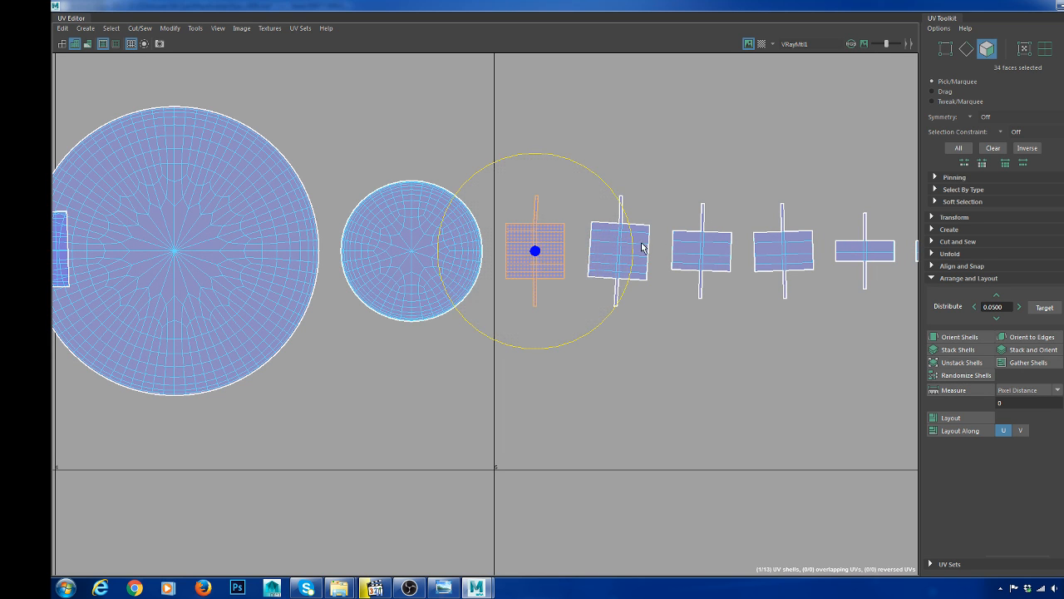
double_click(641, 246)
key(ctrl+z)
key(ctrl+z)
key(ctrl+z)
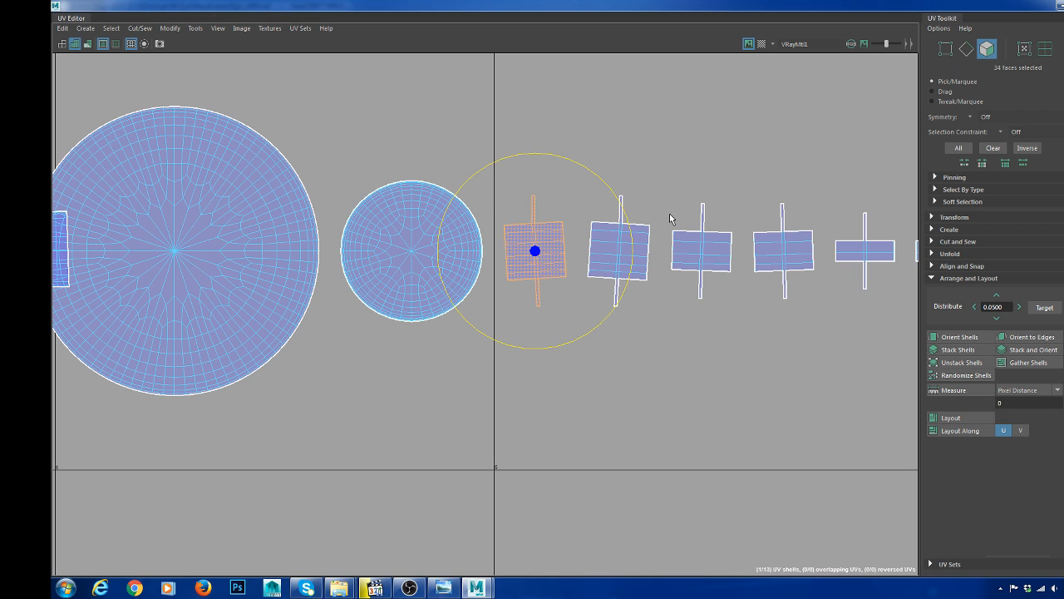
- Try to straighten the first small box shell beside the small disc with Orient Shells
click(668, 325)
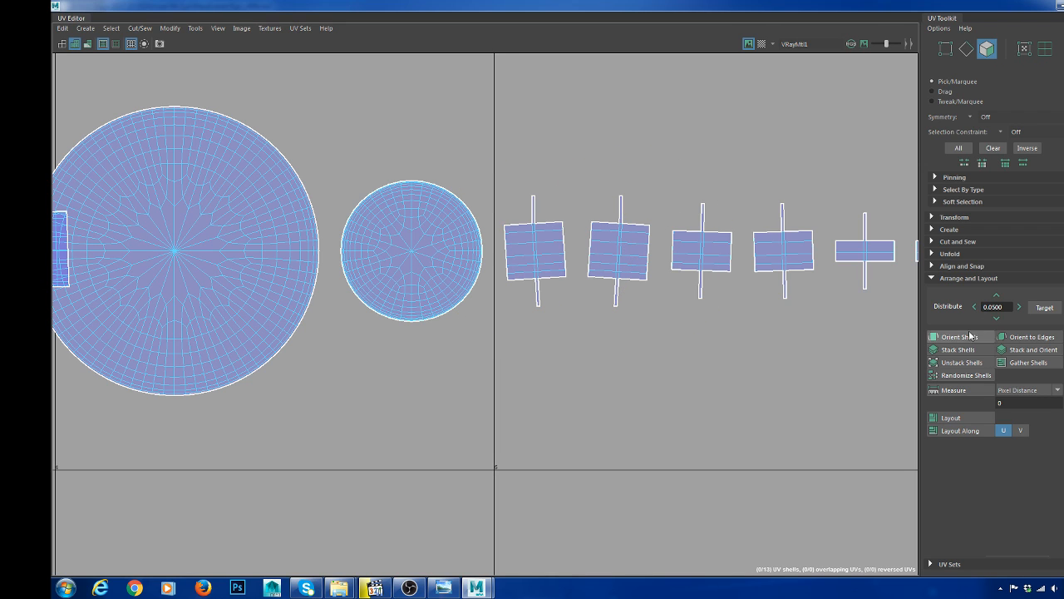
double_click(565, 257)
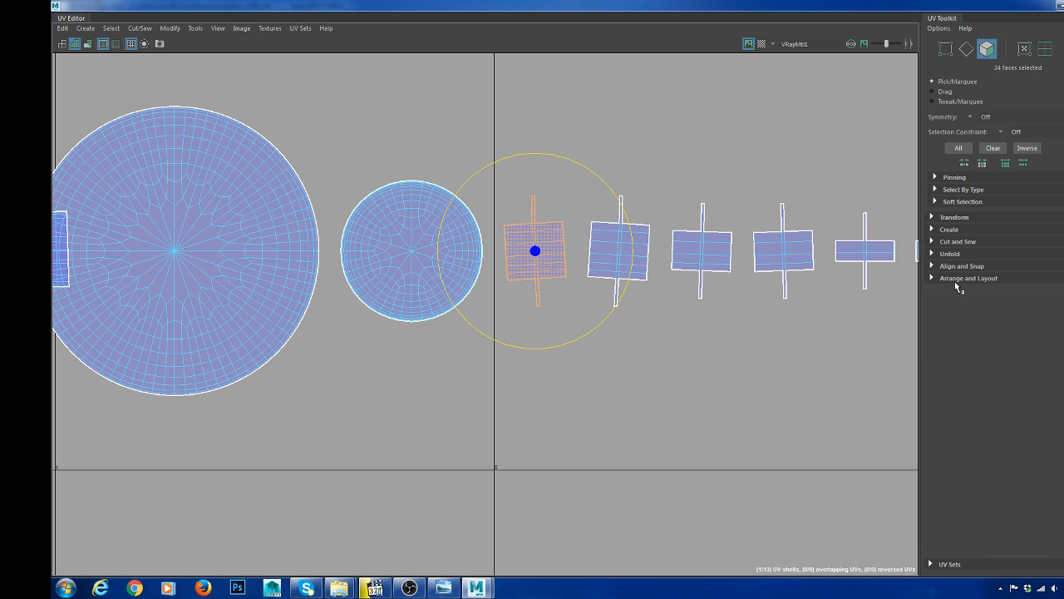
click(965, 337)
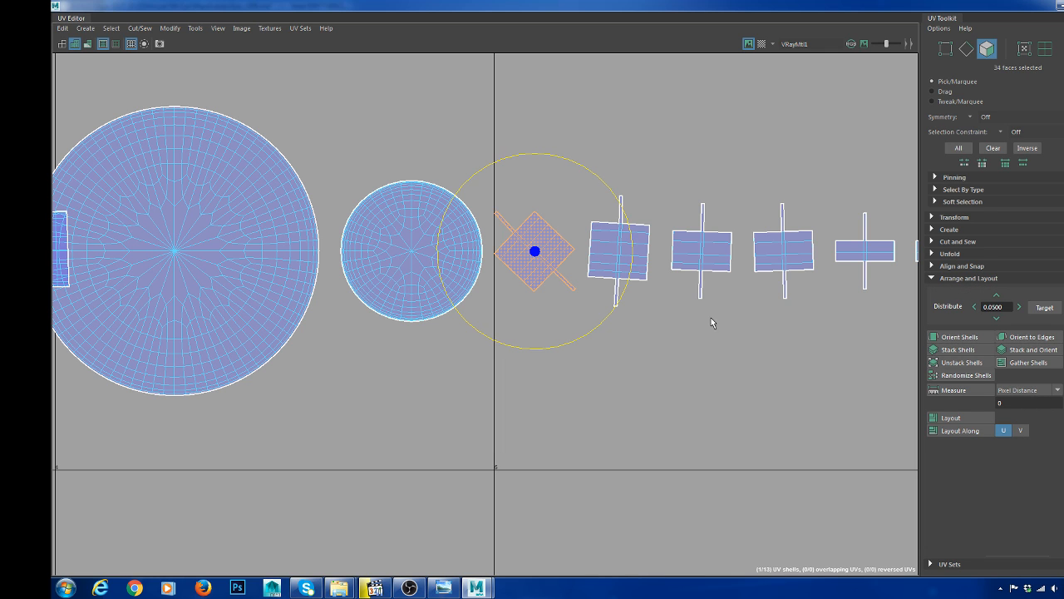
- Cut the UVs at the base edge of the lower thin strip on the first small box shell
scroll(562, 278, up, 4)
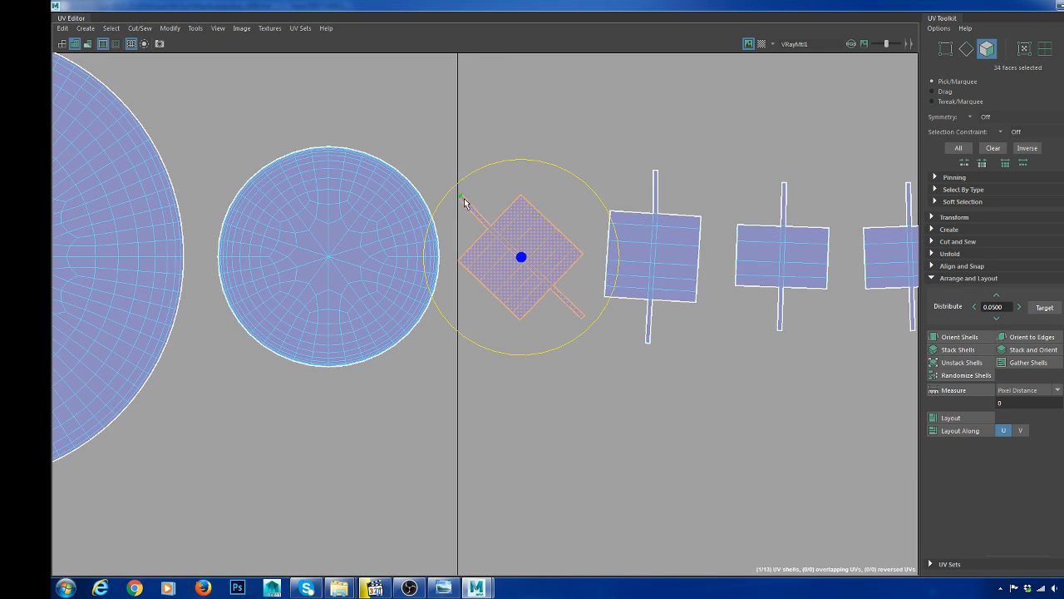
scroll(562, 273, up, 1)
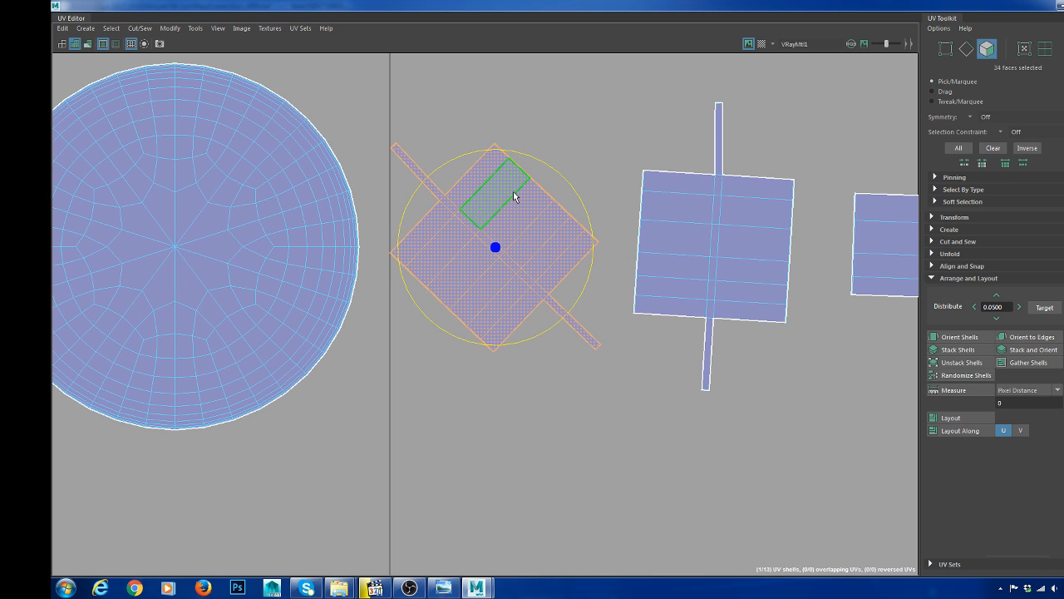
key(w)
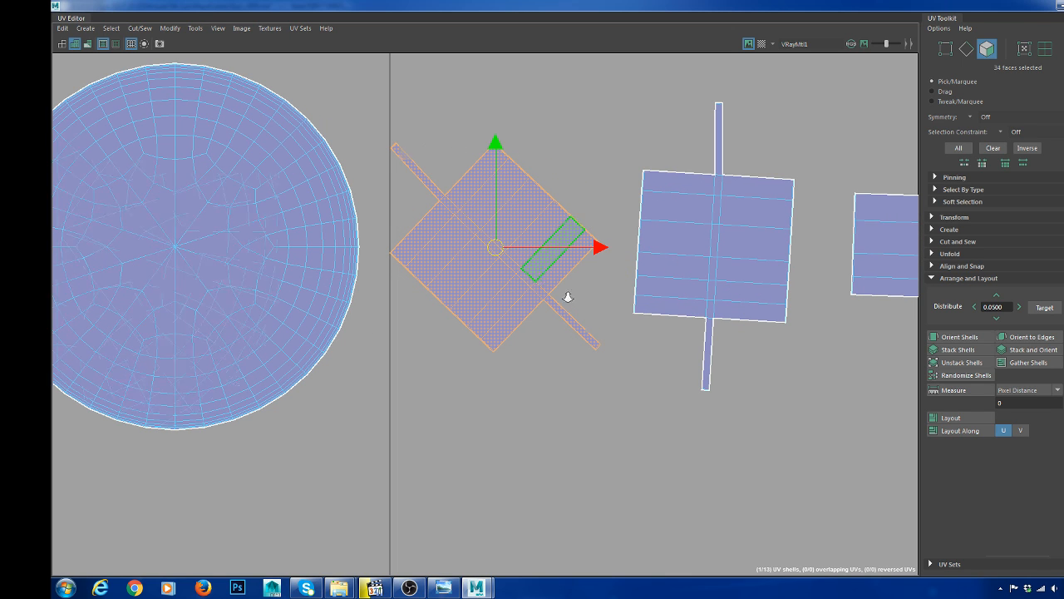
scroll(562, 297, up, 6)
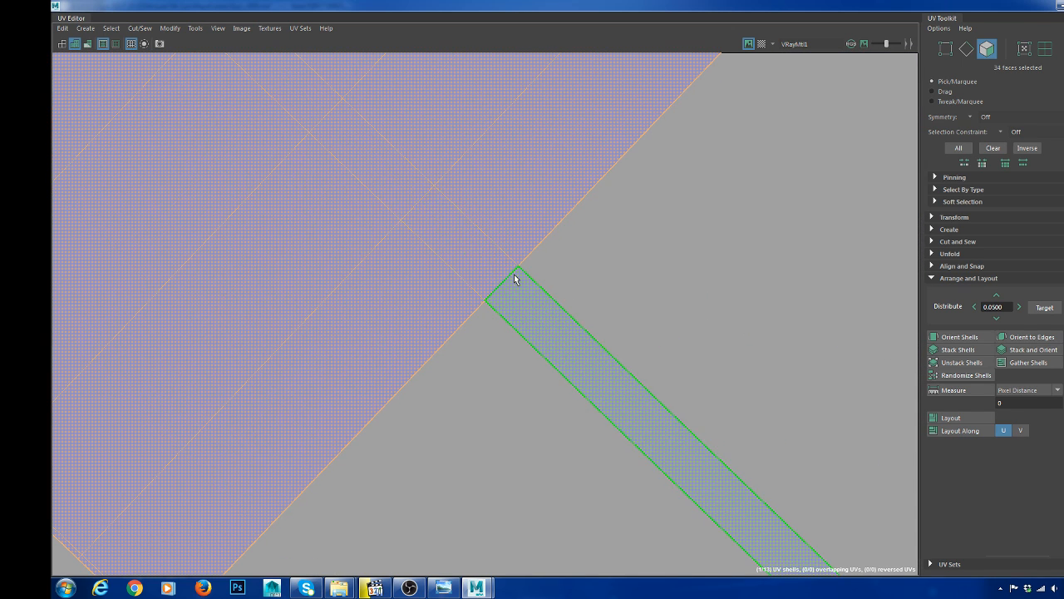
key(F10)
click(508, 278)
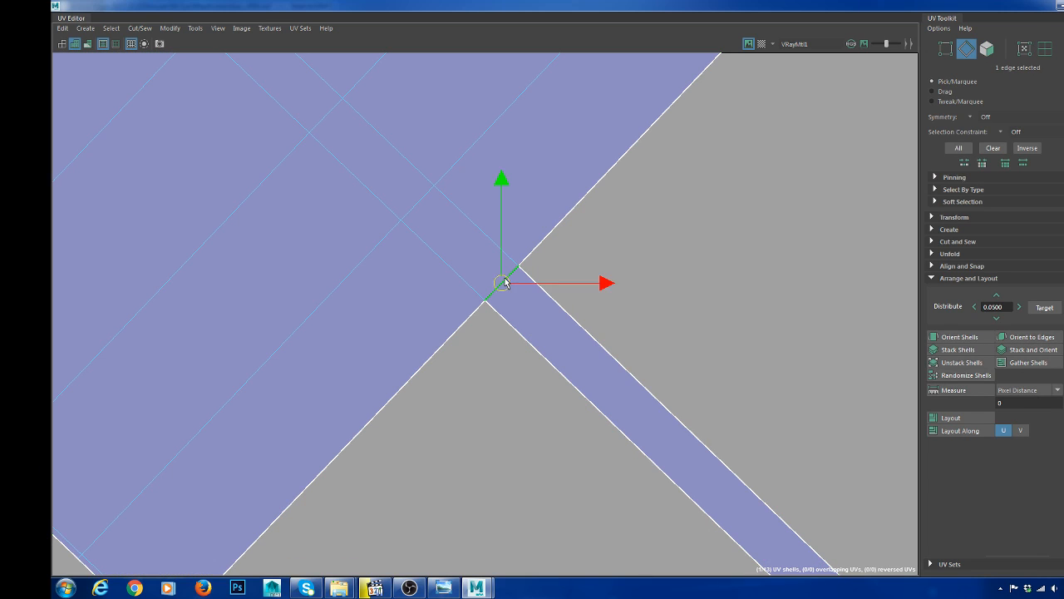
shift+right_drag(646, 227, 597, 242)
- Move and sew the detached lower strip onto the first box shell's adjacent outer edge
scroll(597, 244, down, 2)
alt+middle_drag(608, 229, 611, 274)
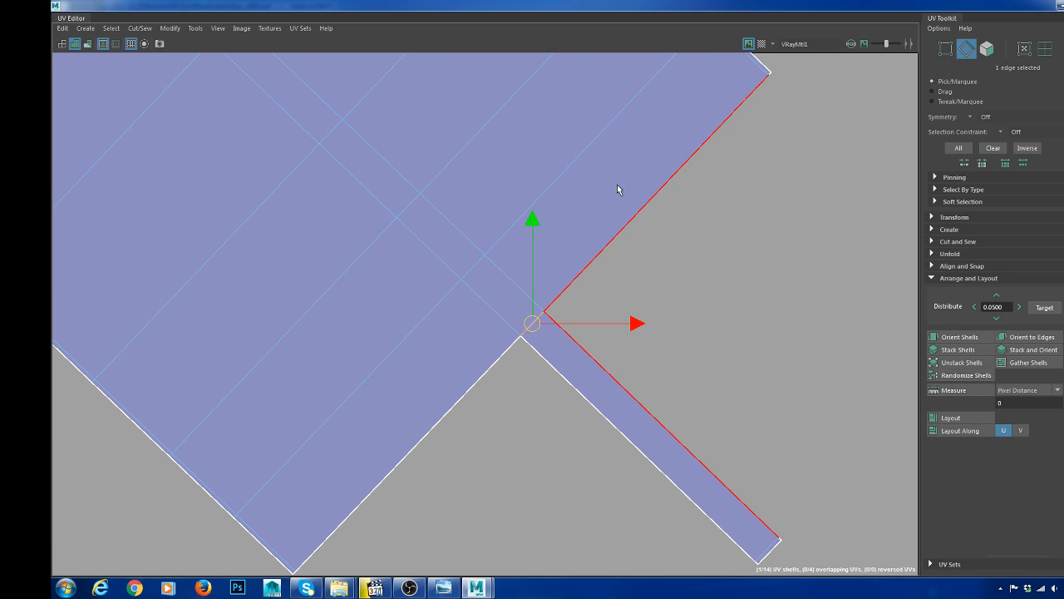
click(617, 186)
shift+right_drag(735, 250, 735, 163)
- Cut the first box shell's upper thin strip at its base and sew it lengthwise onto the adjacent box edge
scroll(735, 163, down, 2)
alt+middle_drag(670, 287, 825, 455)
click(382, 117)
alt+middle_drag(445, 133, 474, 258)
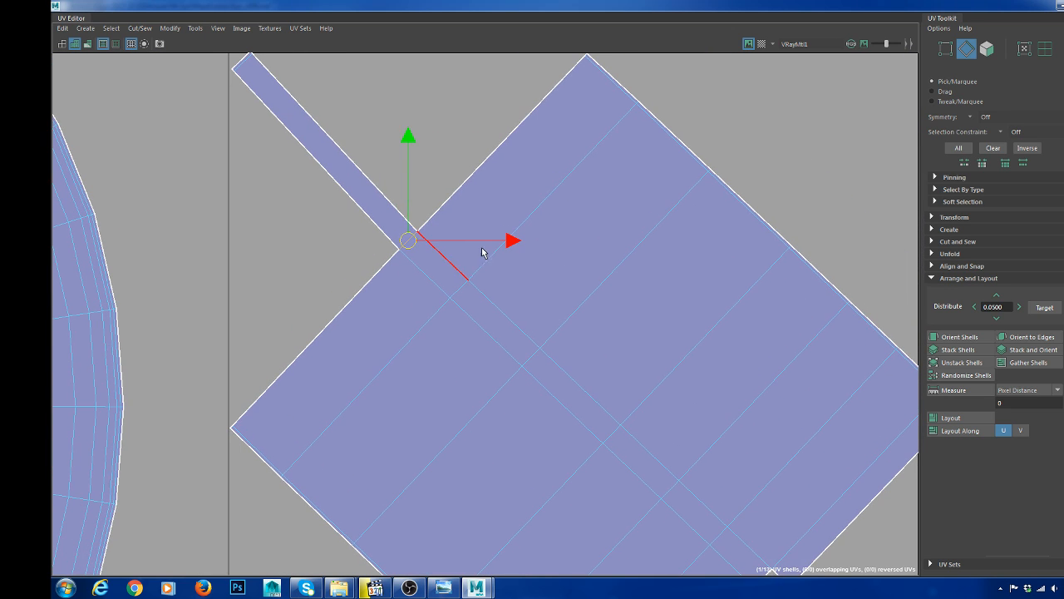
shift+right_drag(544, 141, 508, 167)
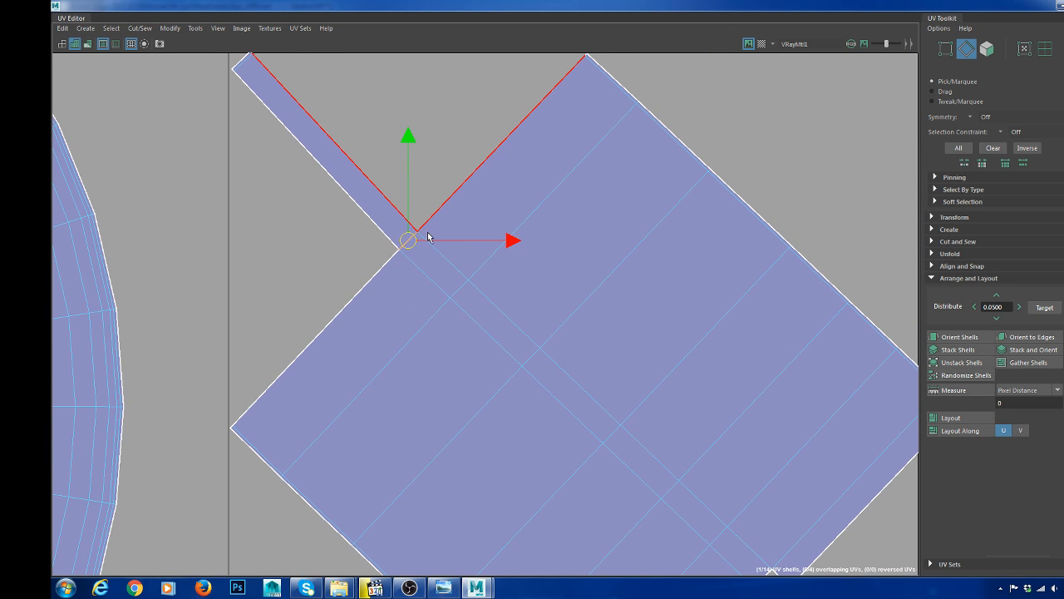
click(582, 157)
shift+right_drag(618, 165, 620, 91)
scroll(632, 179, down, 4)
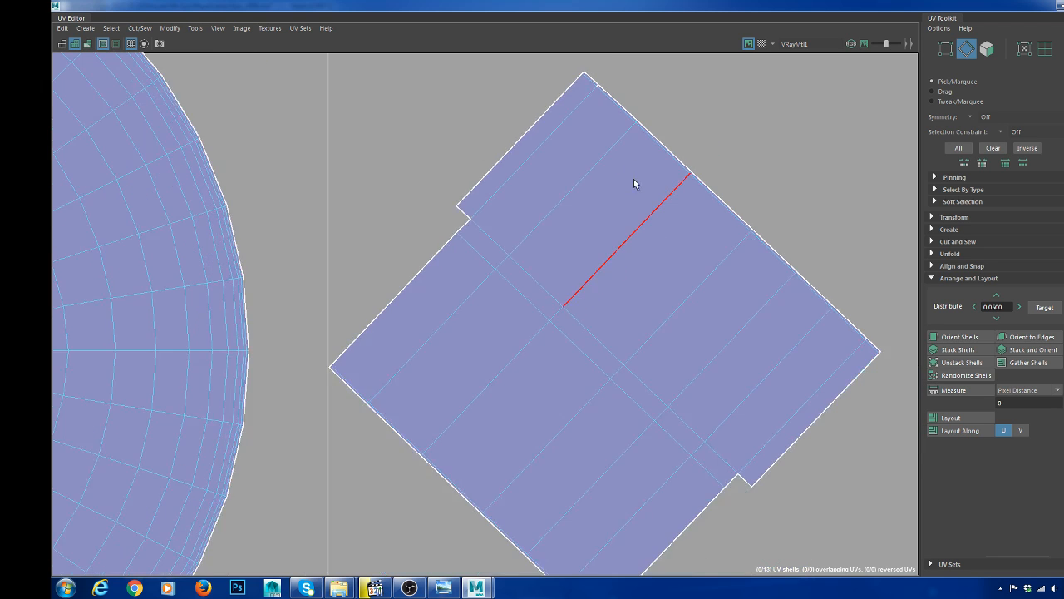
- Straighten the whole first box shell, with its strips reattached, using Orient Shells
right_drag(599, 295, 604, 330)
double_click(609, 286)
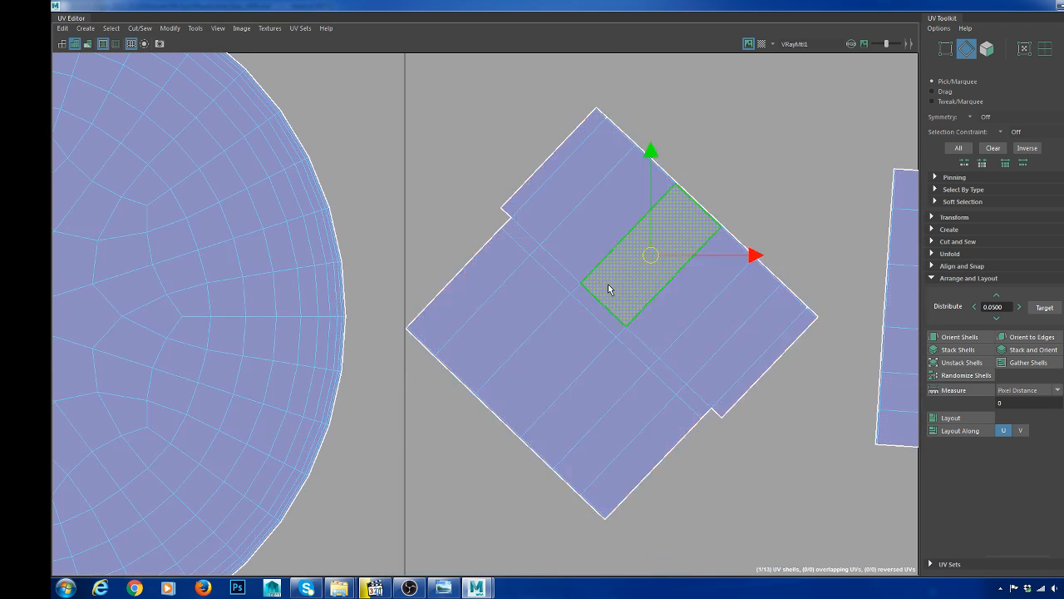
click(953, 336)
- Cut both thin strips off the second box shell at their base edges and sew them along its adjacent right-half edges
scroll(676, 337, down, 2)
scroll(680, 351, down, 3)
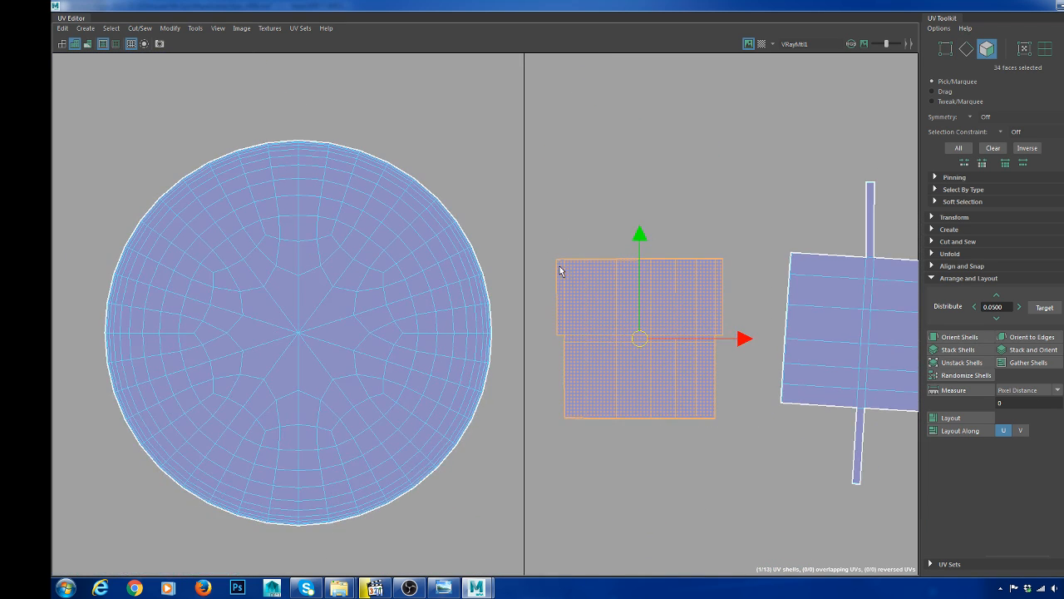
alt+middle_drag(805, 362, 494, 335)
scroll(497, 334, up, 1)
right_drag(566, 264, 568, 229)
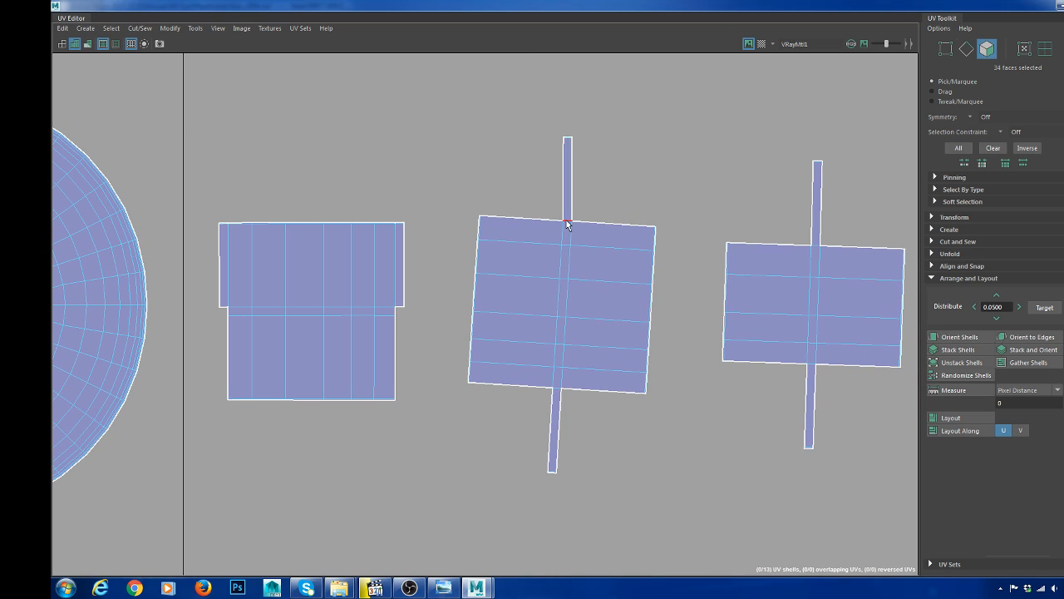
click(568, 222)
shift+click(560, 389)
alt+middle_drag(644, 413, 578, 403)
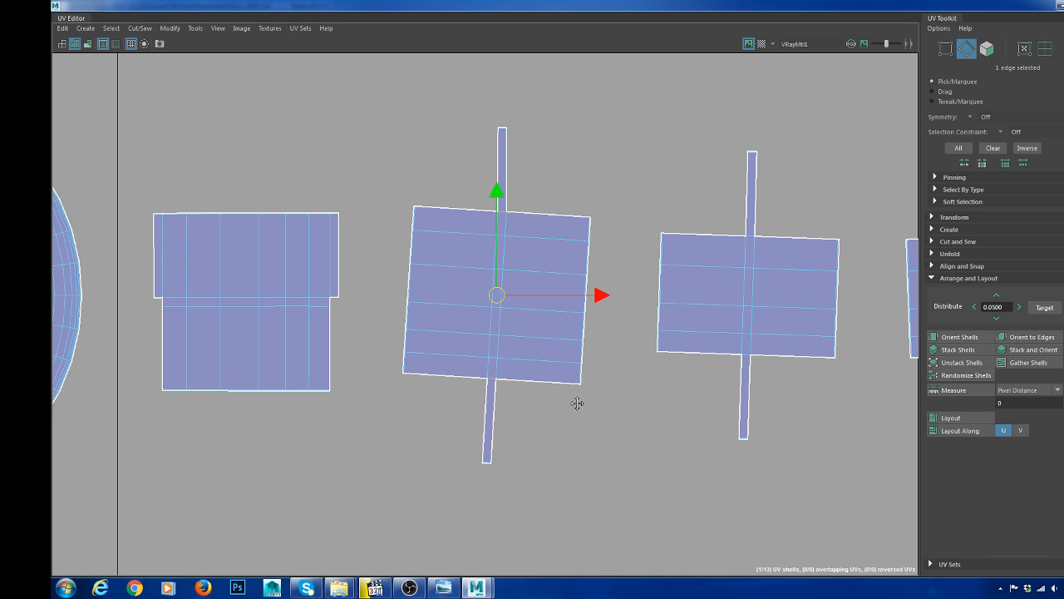
shift+right_drag(622, 397, 640, 385)
click(560, 217)
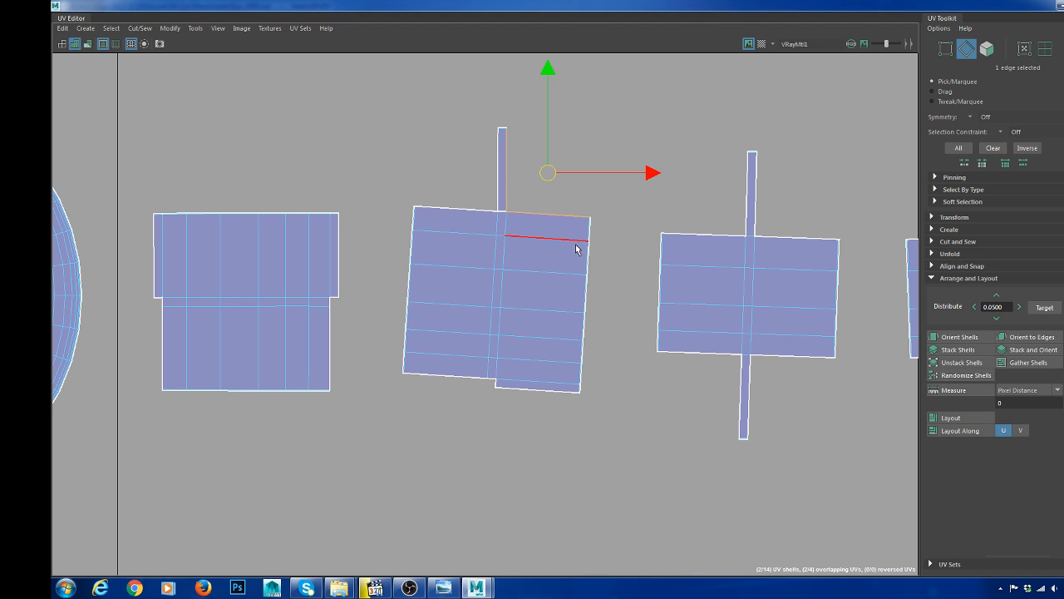
key(g)
- Cut both thin strips off the third box shell and sew them along its upper and lower right-half edges
alt+middle_drag(753, 260, 556, 257)
click(553, 234)
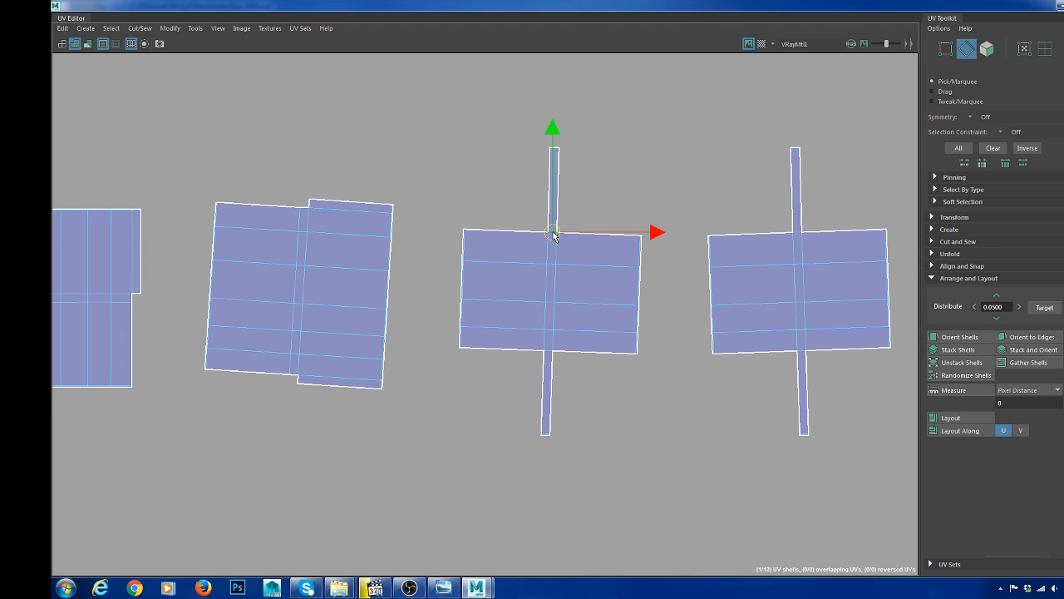
shift+click(549, 352)
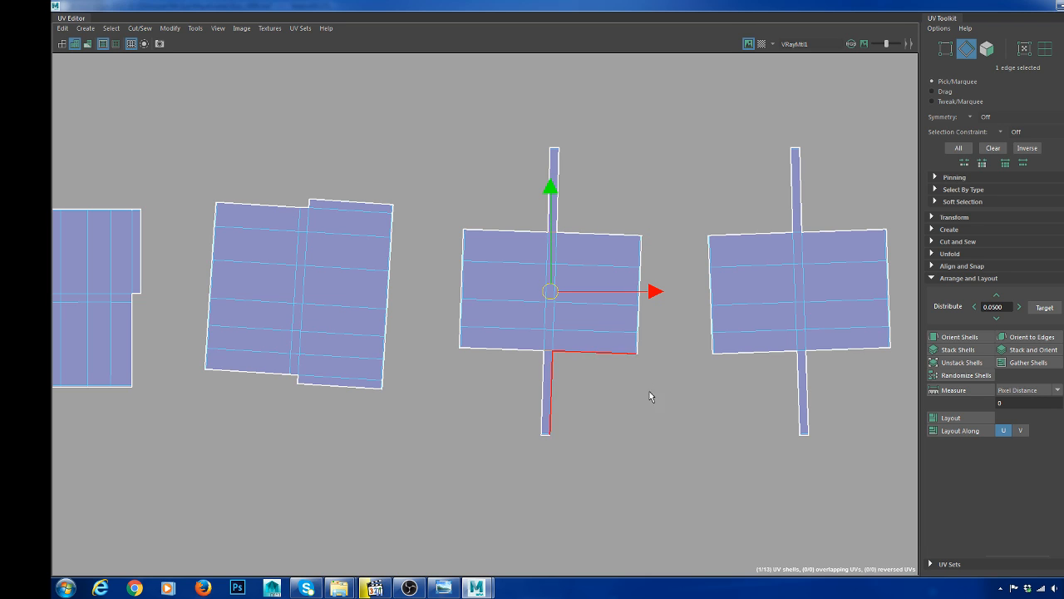
shift+right_drag(647, 383, 600, 393)
click(582, 347)
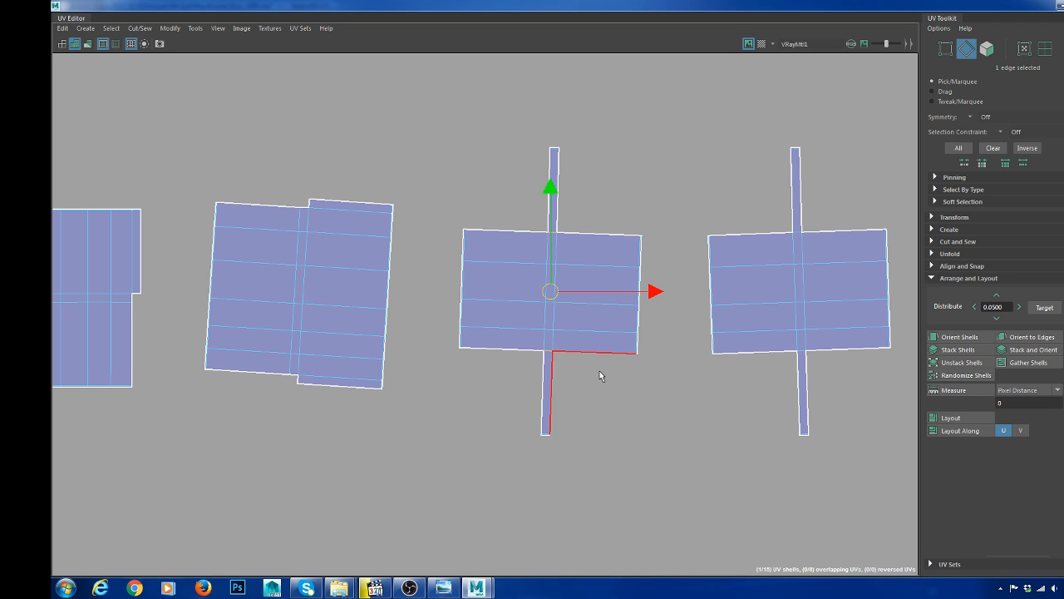
click(601, 235)
shift+right_drag(663, 185, 630, 198)
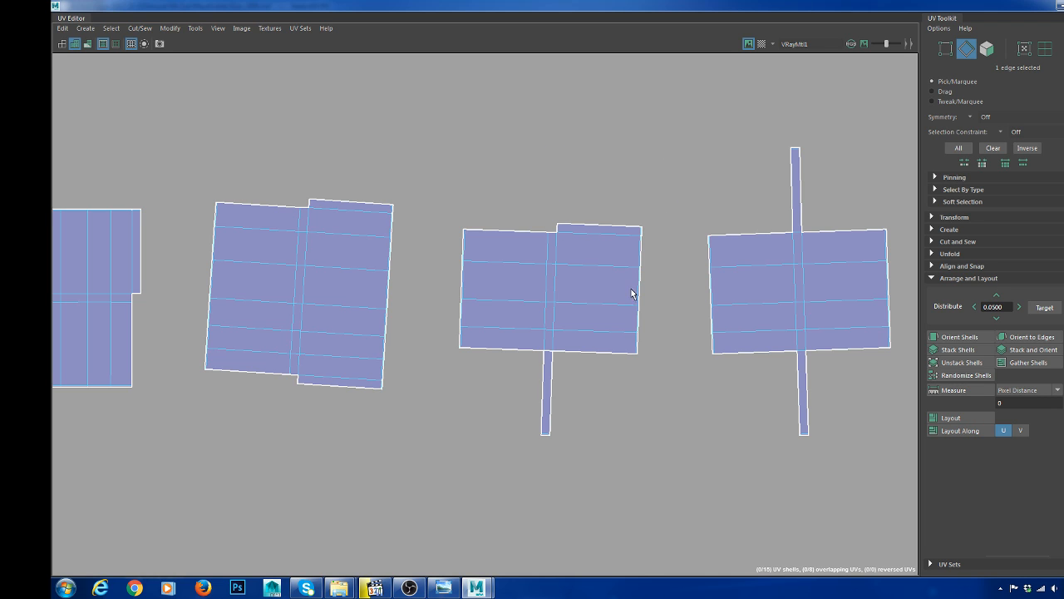
click(605, 371)
key(g)
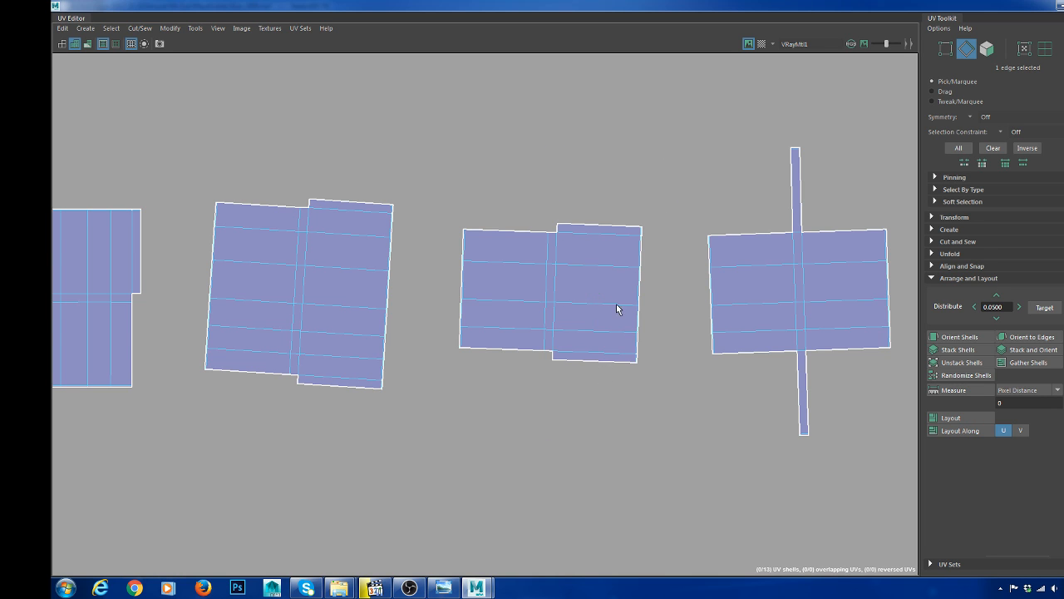
- Select the strip base edges on the remaining three box shells and cut the UVs there
alt+middle_drag(617, 304, 551, 297)
click(546, 234)
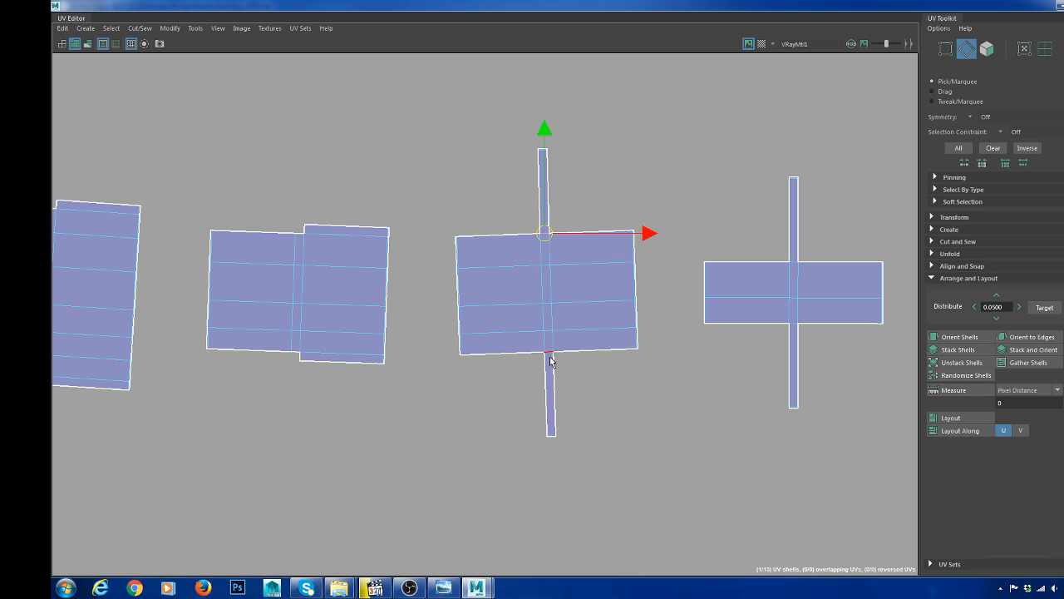
click(549, 360)
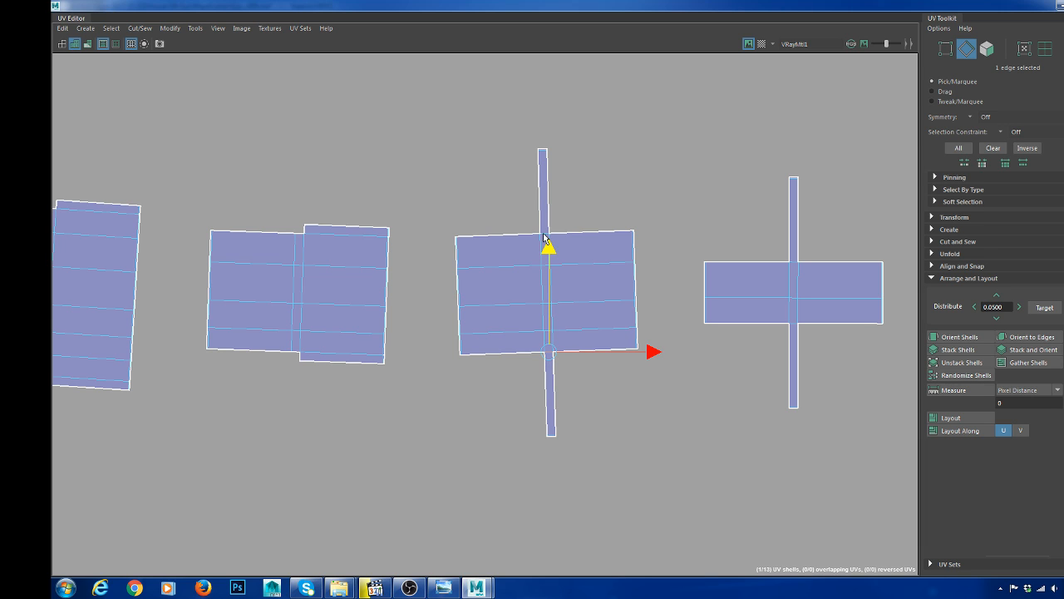
alt+middle_drag(583, 252, 541, 257)
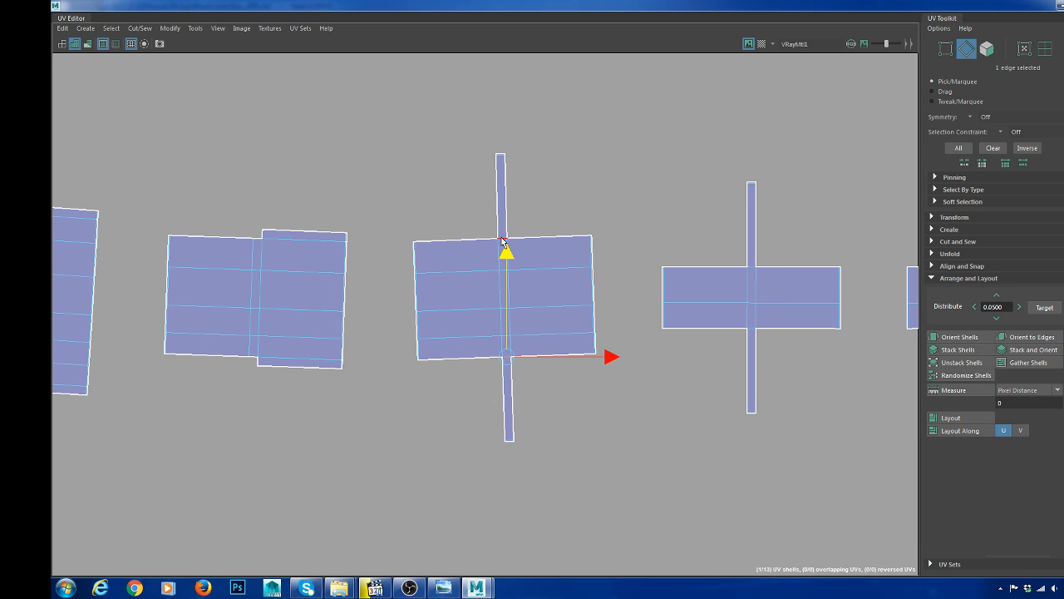
click(502, 241)
shift+click(754, 286)
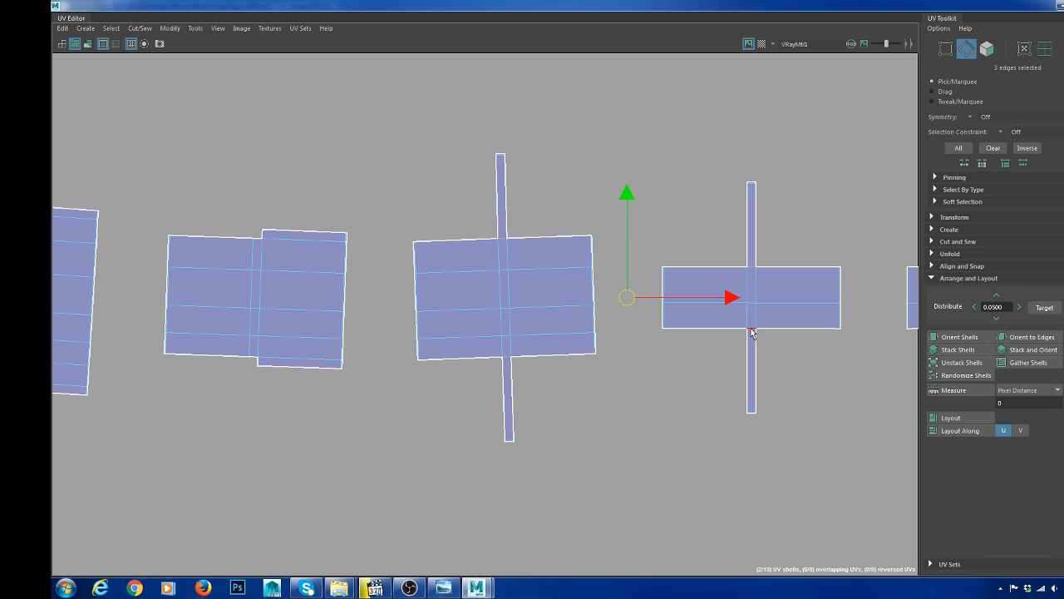
alt+middle_drag(759, 328, 391, 320)
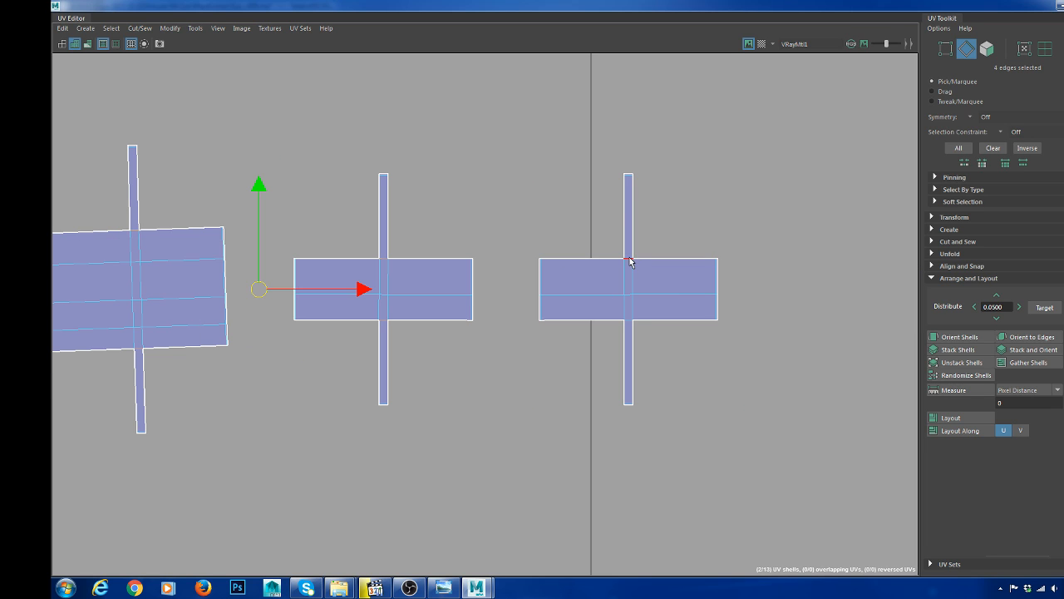
shift+click(629, 258)
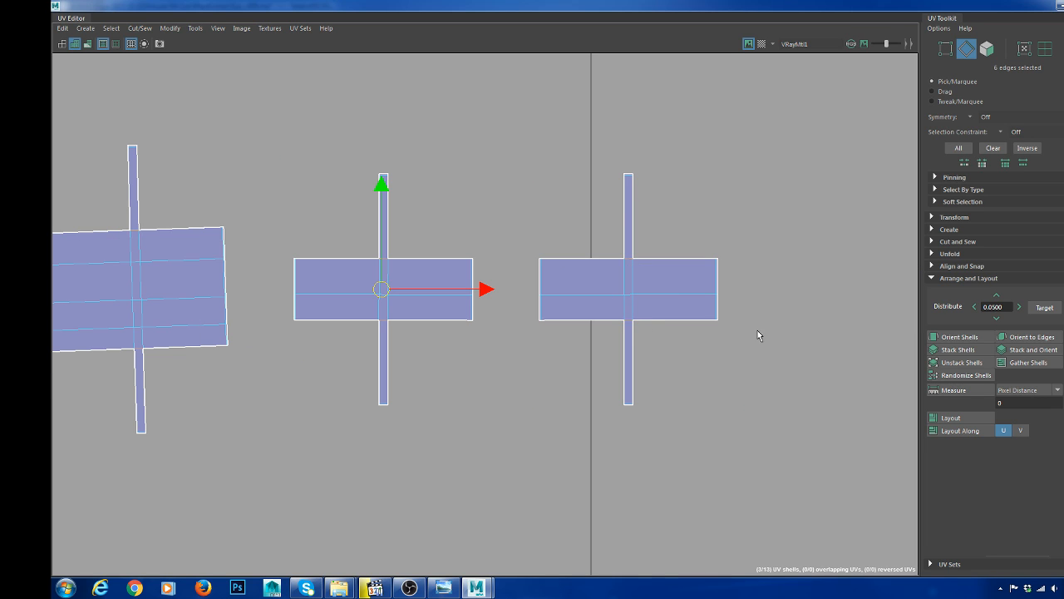
shift+right_drag(758, 331, 719, 348)
- Move and sew both detached strips onto the upper and lower right-half edges of the last, sixth box shell
click(675, 259)
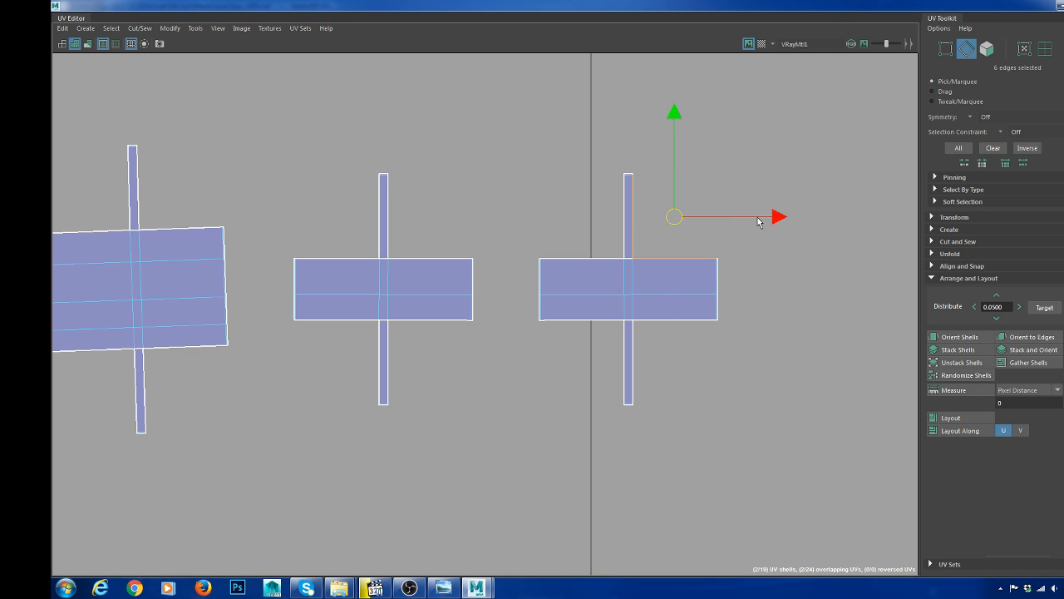
shift+right_drag(758, 221, 758, 148)
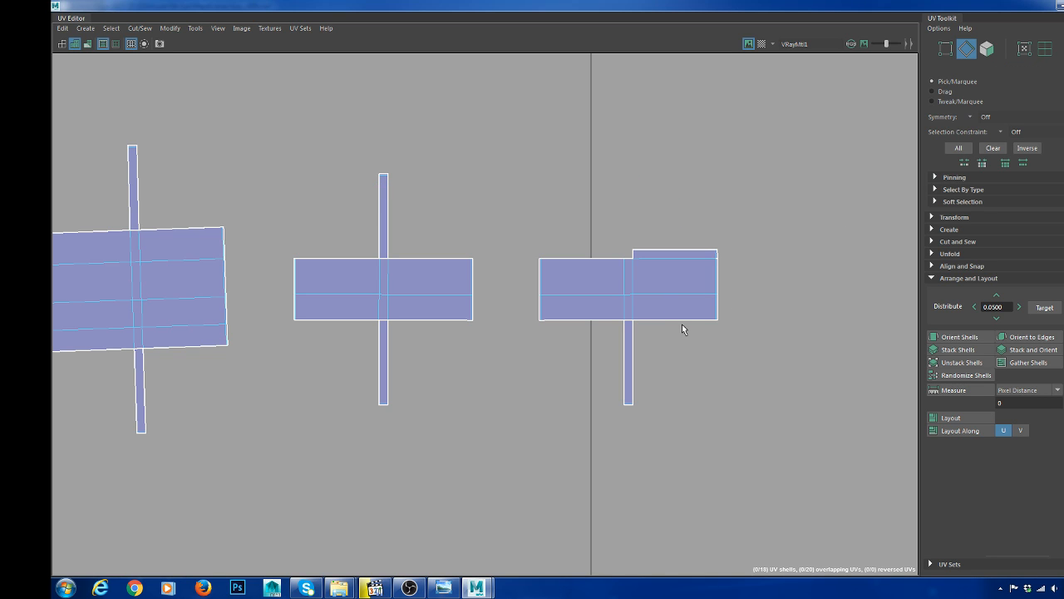
drag(661, 312, 680, 346)
key(g)
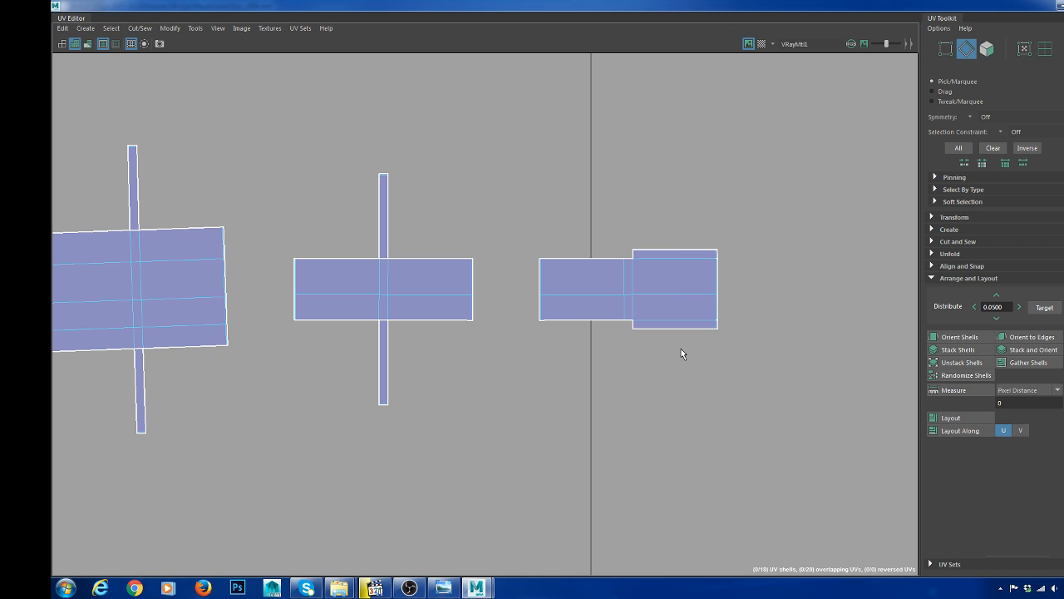
- Move and sew both detached strips onto the upper and lower right-half edges of the fifth box shell
click(430, 258)
key(g)
drag(437, 314, 449, 340)
key(g)
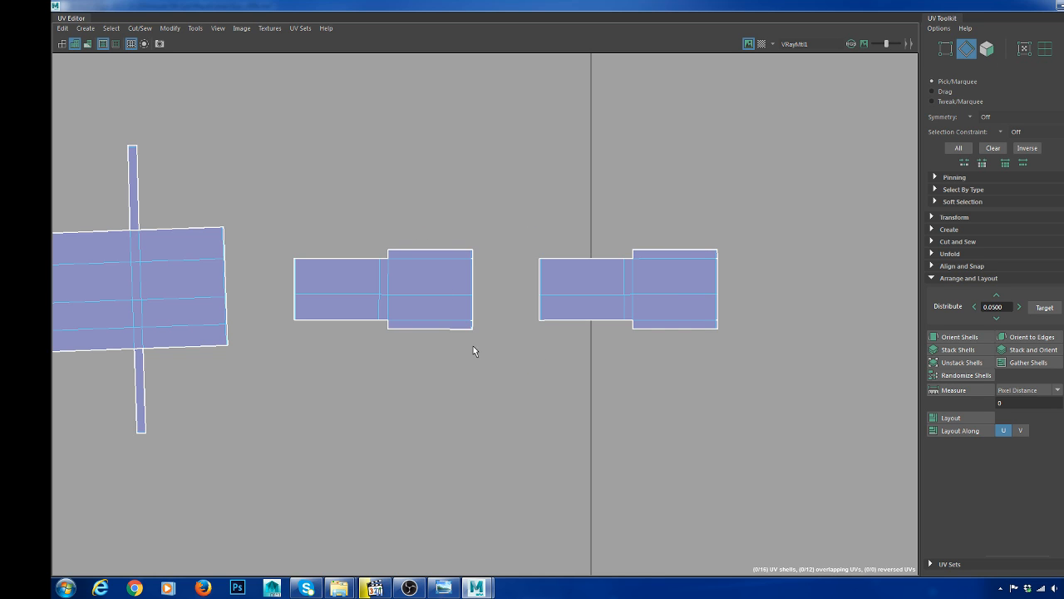
- Sew the half-detached narrow strips onto the upper and lower edges of the fourth rectangular UV shell
alt+middle_drag(316, 263, 572, 248)
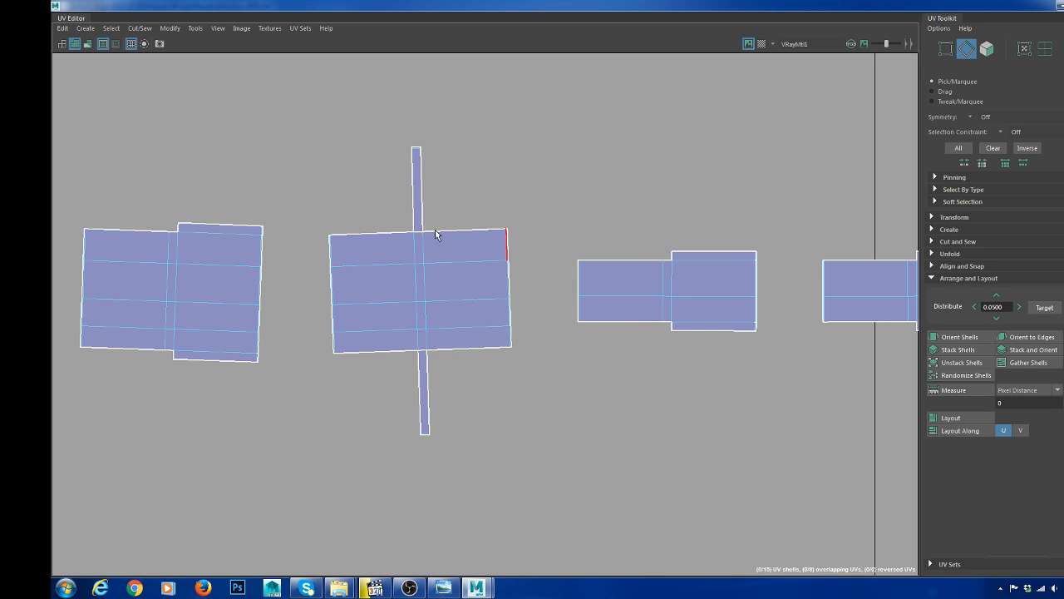
click(464, 238)
key(g)
click(468, 349)
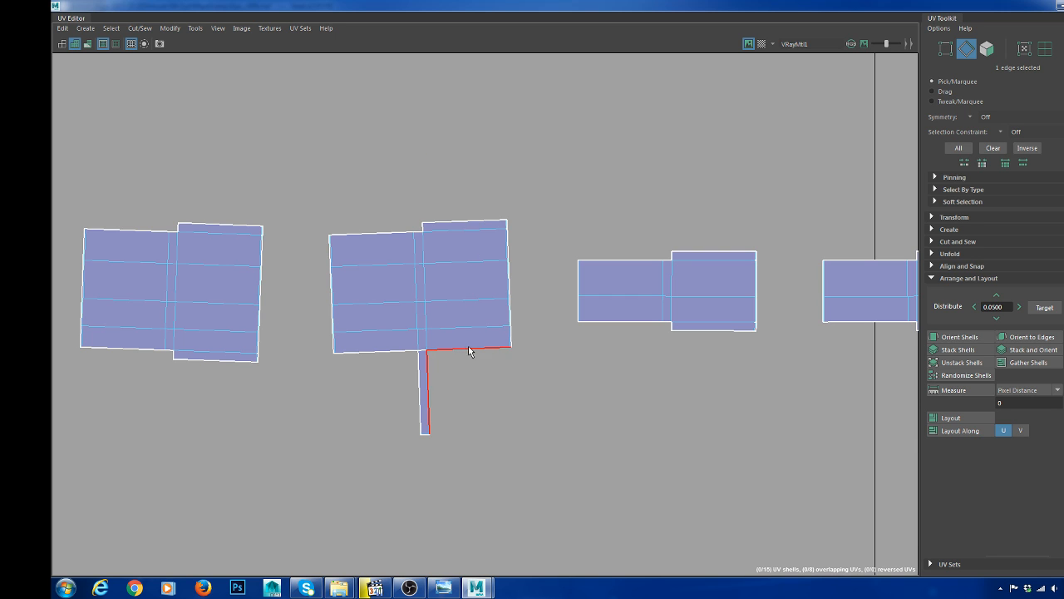
key(g)
- Straighten the tilted small rectangular shells one by one with Orient Shells
scroll(480, 350, down, 3)
alt+middle_drag(381, 347, 567, 342)
alt+right_drag(566, 341, 412, 309)
key(F11)
double_click(330, 315)
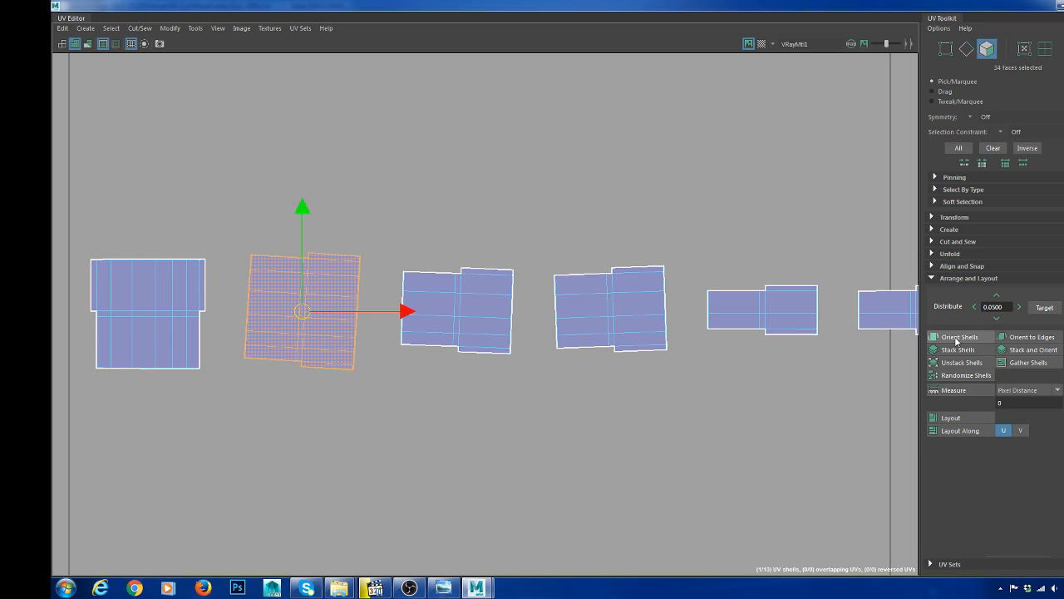
click(956, 340)
double_click(486, 286)
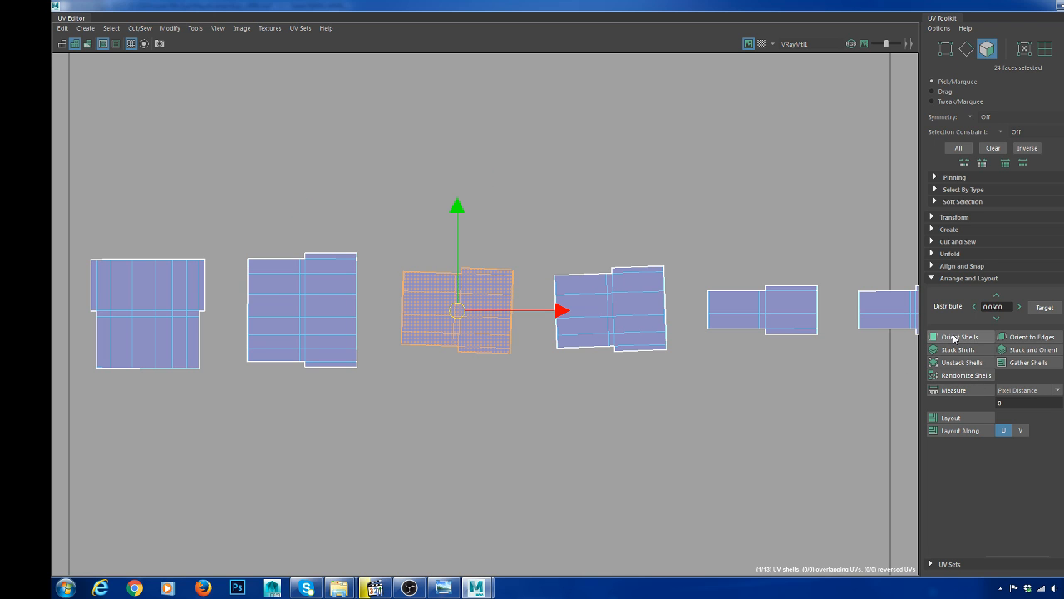
click(955, 338)
double_click(630, 323)
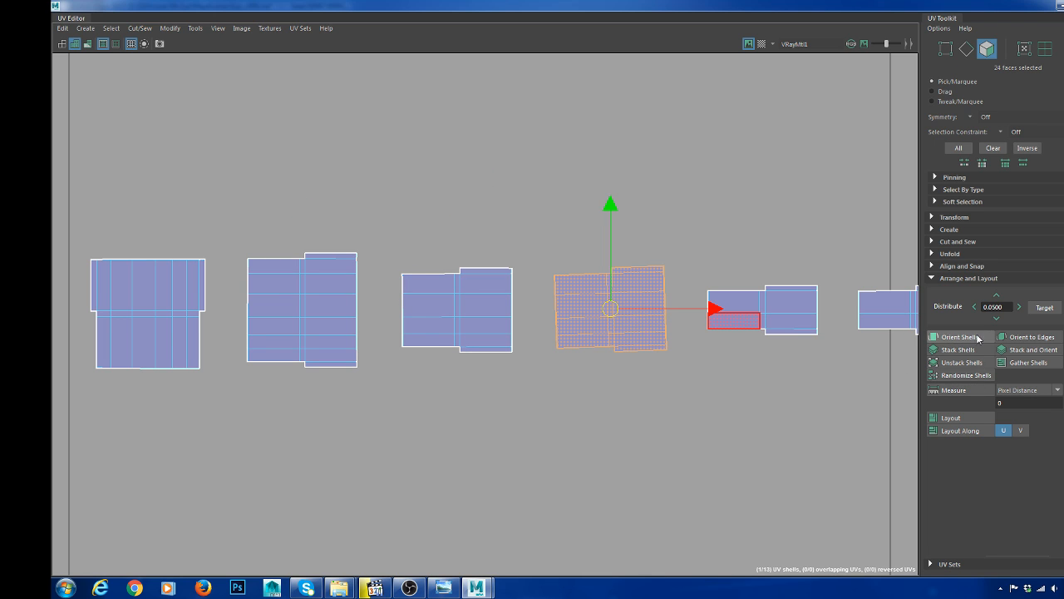
click(979, 338)
double_click(786, 323)
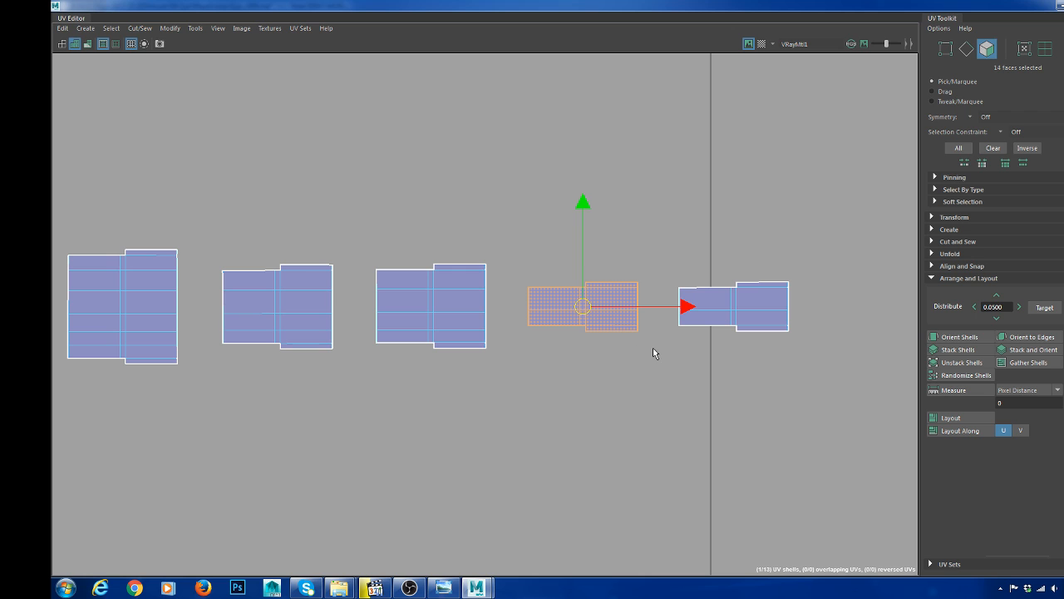
click(747, 309)
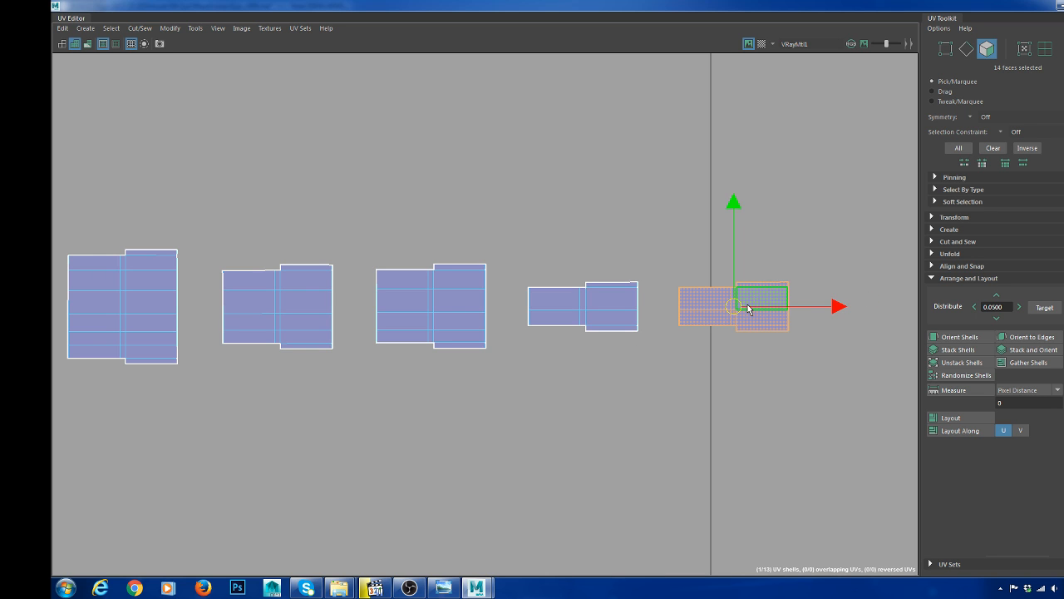
- Move the six small rectangular shells together to the upper area beside the body panel in the second UV tile
scroll(336, 286, down, 8)
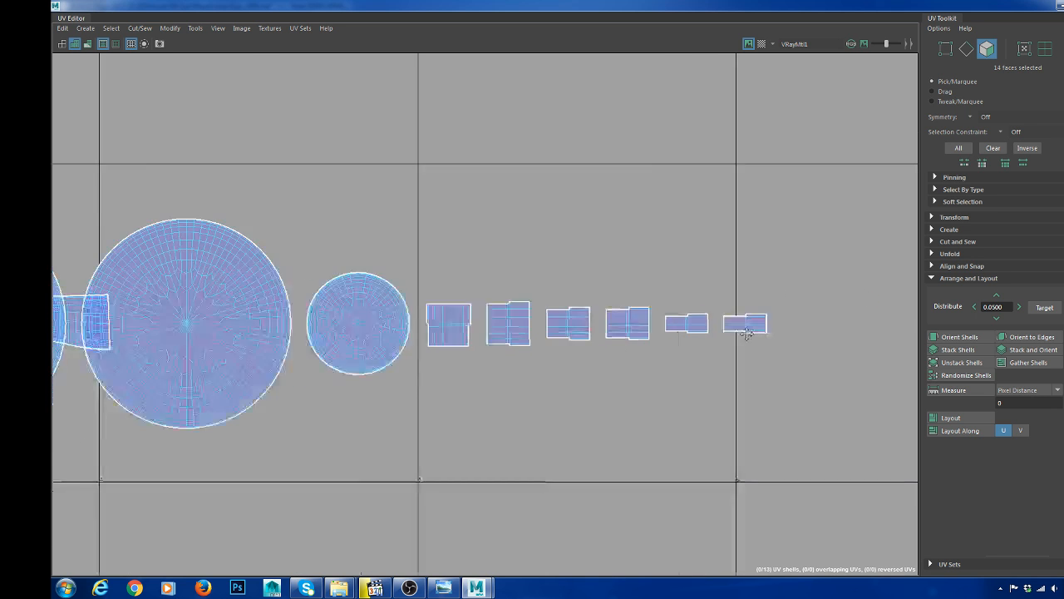
scroll(590, 298, down, 1)
right_drag(617, 298, 648, 285)
drag(616, 272, 885, 380)
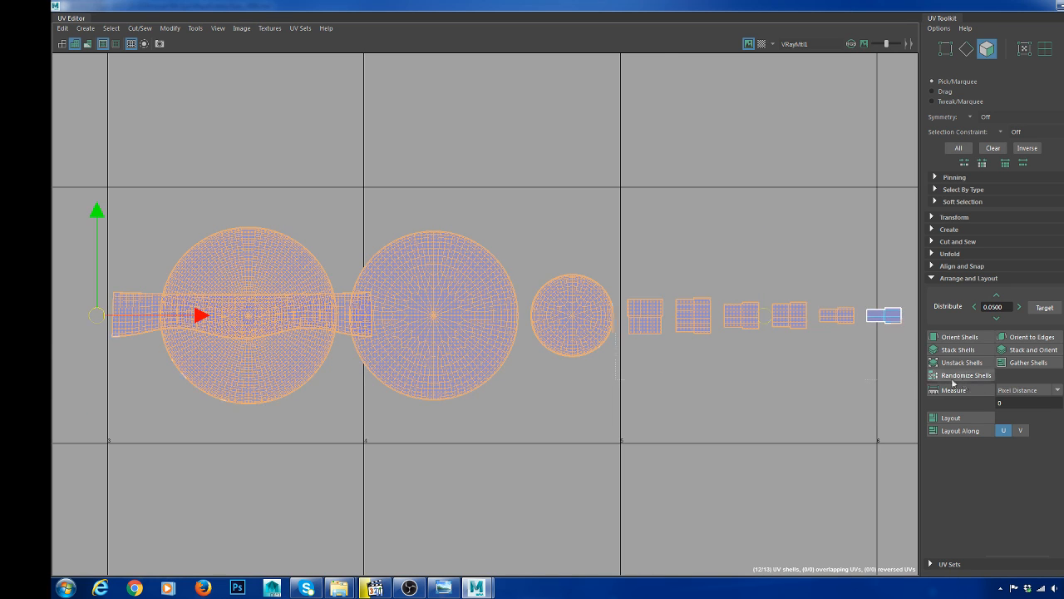
drag(953, 381, 951, 380)
scroll(784, 366, down, 5)
alt+middle_drag(712, 357, 830, 349)
drag(887, 333, 395, 276)
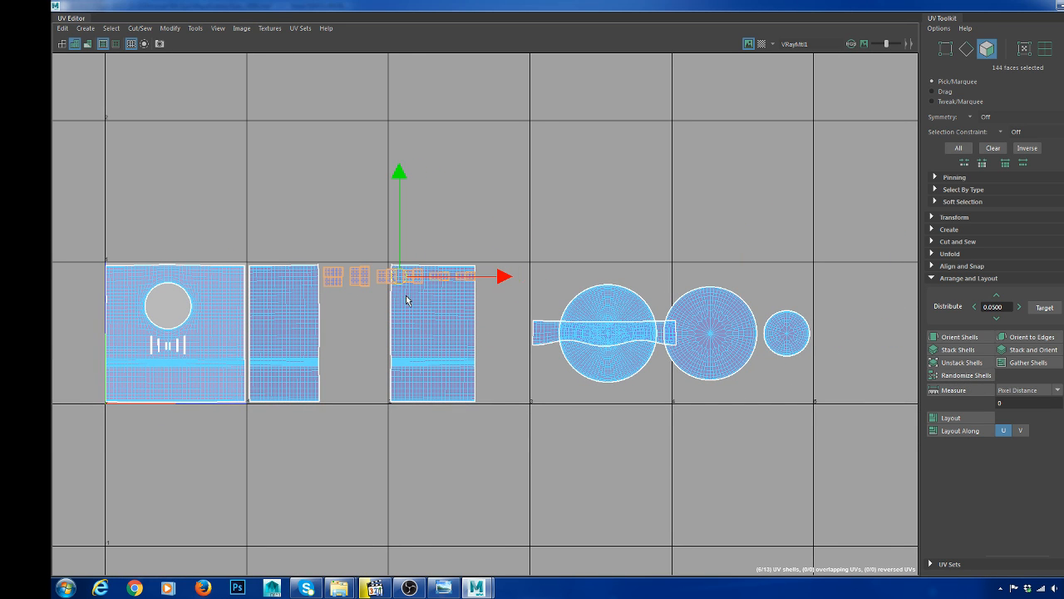
- Stack the six small shells in three rows of two beside the body panel in the second UV tile
alt+middle_drag(406, 300, 552, 299)
scroll(429, 257, up, 2)
ctrl+drag(537, 325, 540, 323)
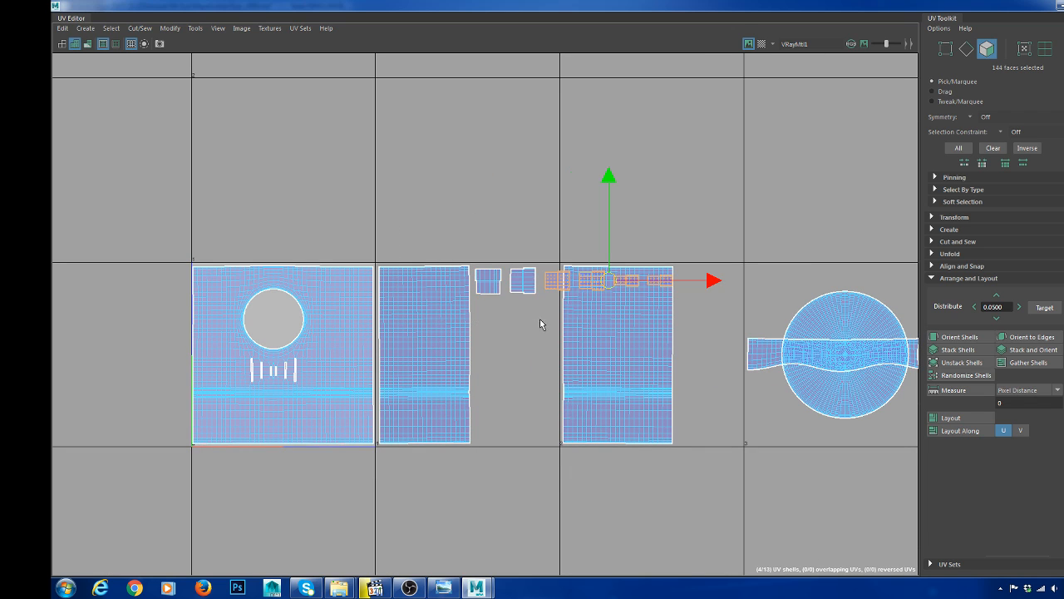
drag(604, 286, 534, 321)
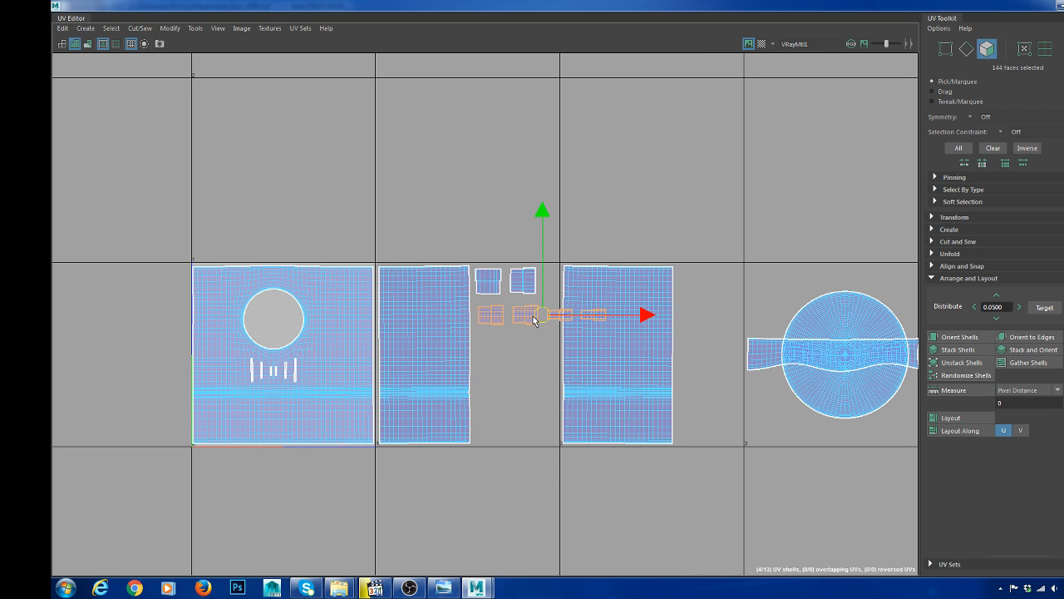
ctrl+drag(551, 368, 546, 363)
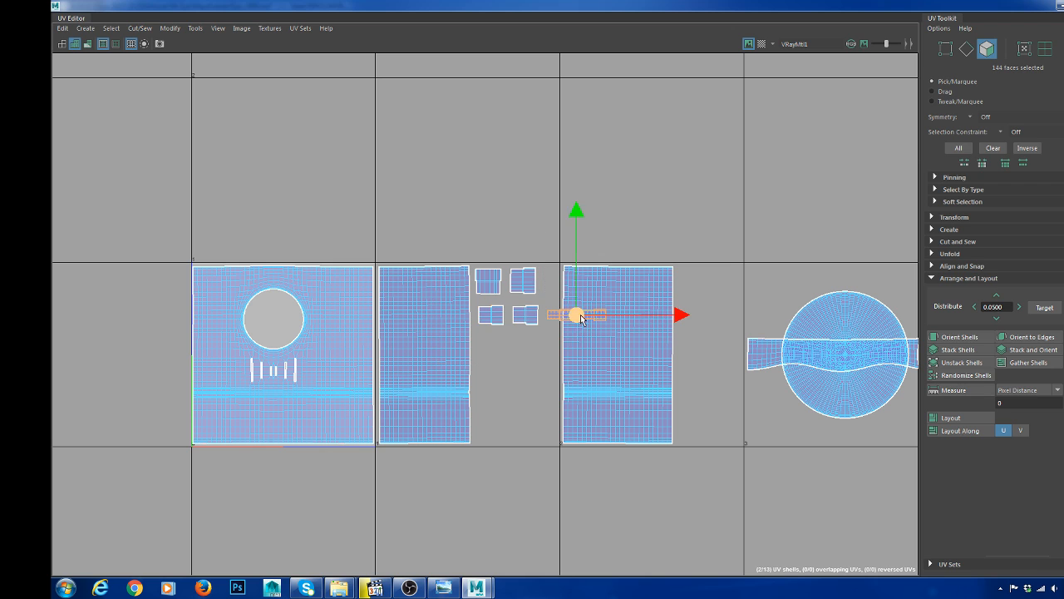
drag(582, 315, 503, 342)
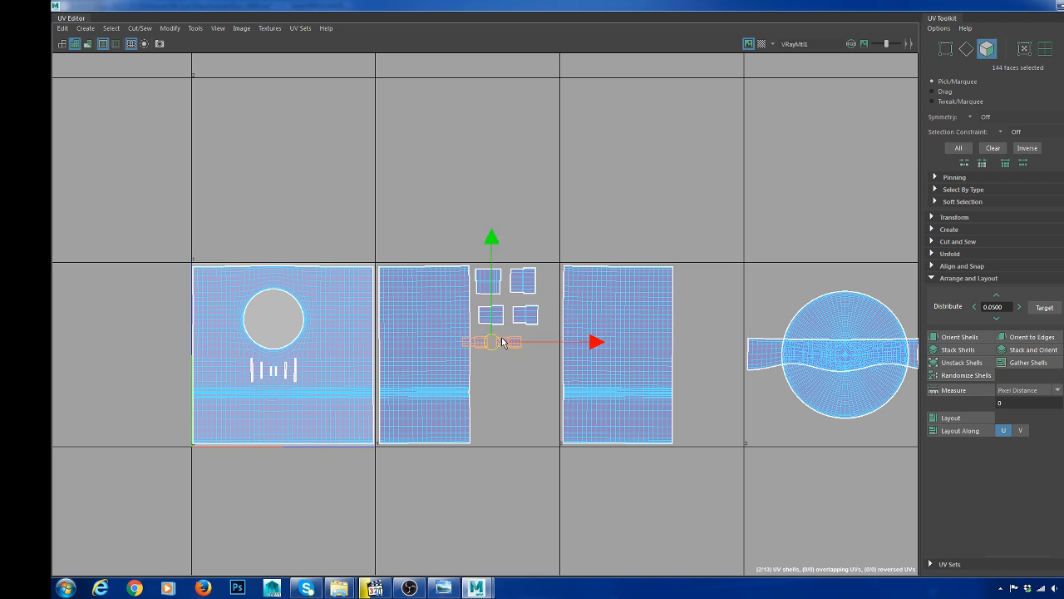
- Move the long wavy strip shell beneath the rows of small shells, starting beside the second tile's body panel
click(754, 351)
scroll(749, 403, down, 1)
alt+middle_drag(740, 390, 651, 388)
drag(703, 348, 468, 357)
scroll(423, 357, up, 5)
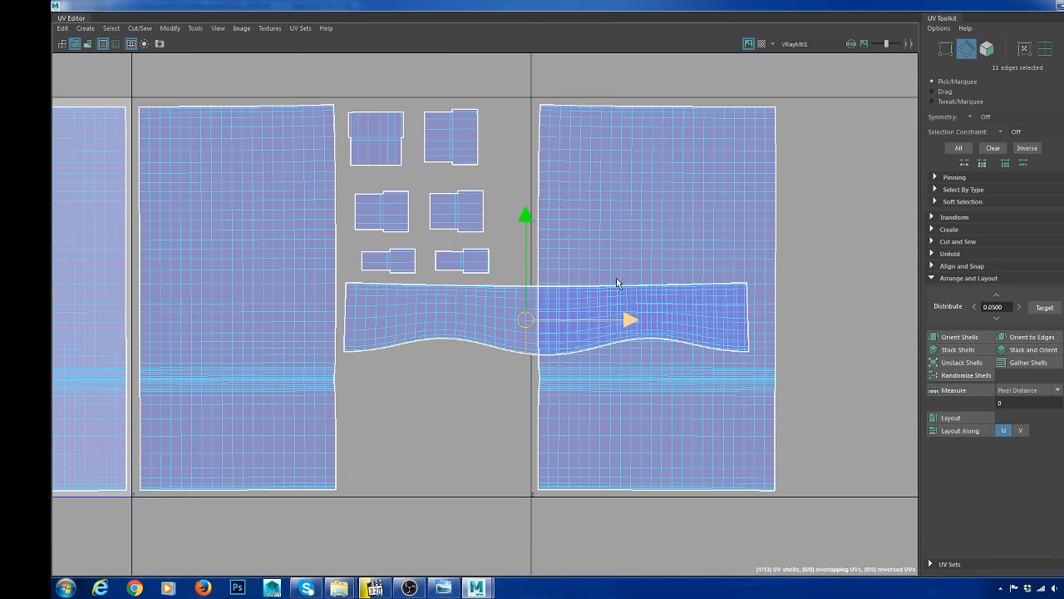
- Cut the wavy strip just inside the second tile's boundary and place the cut-off part beneath the remaining strip
right_drag(617, 282, 574, 311)
click(535, 350)
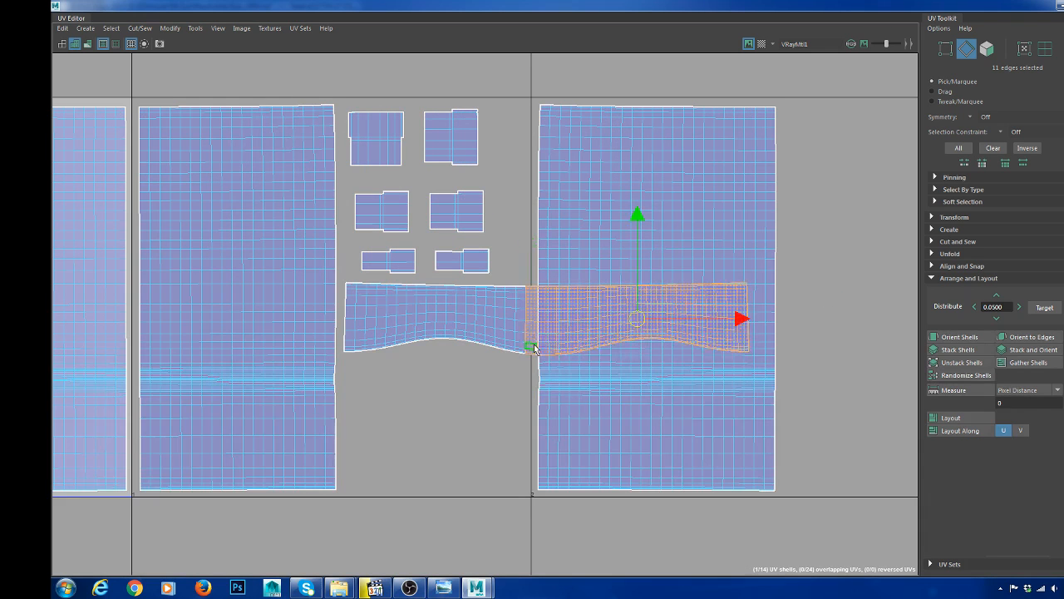
drag(637, 320, 454, 392)
- Cut the overhanging end off the lower wavy strip and place that piece underneath, inside the second UV tile
alt+middle_drag(480, 388, 485, 348)
alt+right_drag(485, 348, 524, 383)
right_drag(524, 383, 537, 332)
right_drag(652, 287, 510, 363)
click(532, 377)
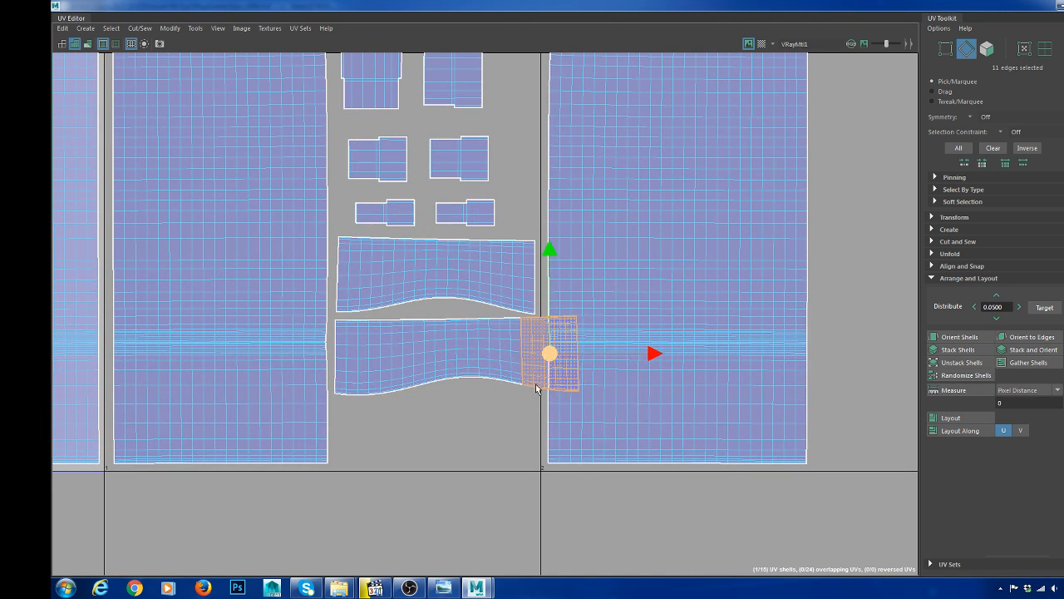
drag(536, 389, 469, 427)
- Position the first large disc inside the fourth UV tile and the second large disc with the small disc inside the fifth
scroll(559, 292, down, 2)
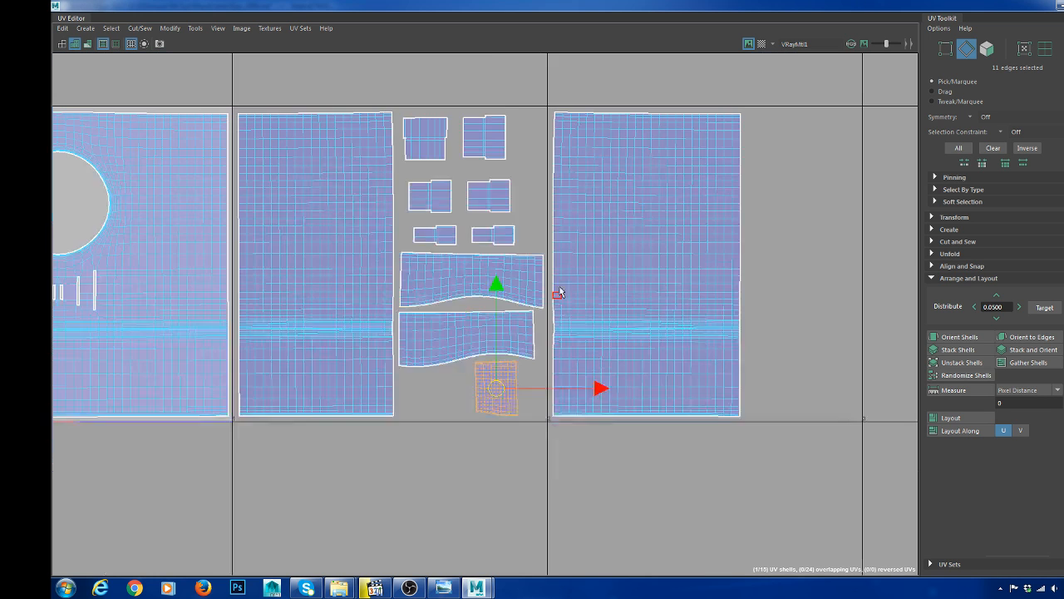
scroll(560, 293, down, 2)
scroll(475, 292, down, 2)
alt+middle_drag(520, 284, 380, 278)
click(651, 279)
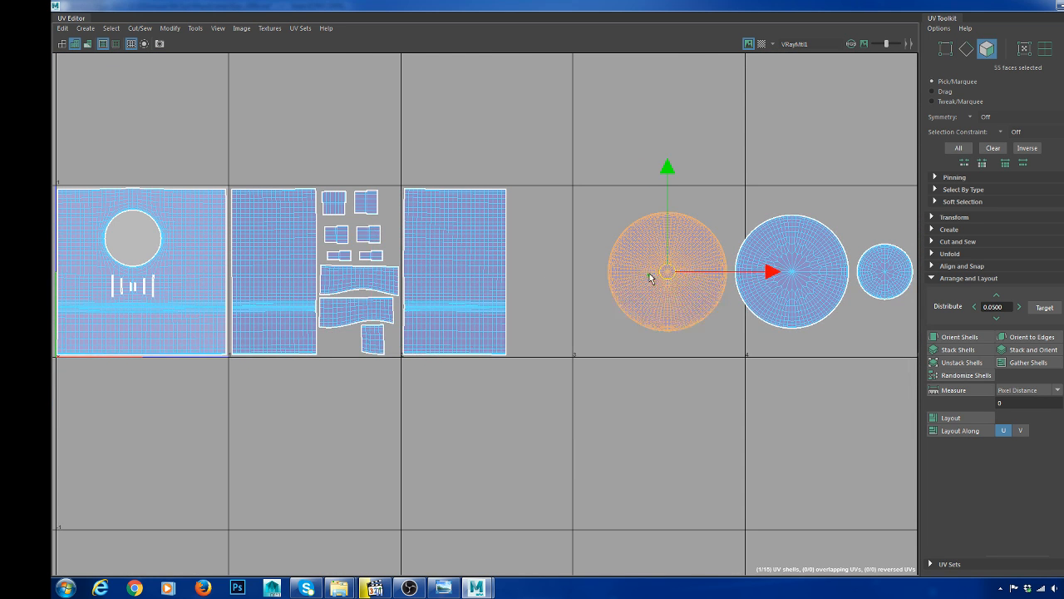
alt+middle_drag(650, 279, 641, 277)
drag(641, 277, 661, 300)
scroll(624, 285, down, 1)
click(659, 295)
click(713, 270)
drag(712, 270, 715, 239)
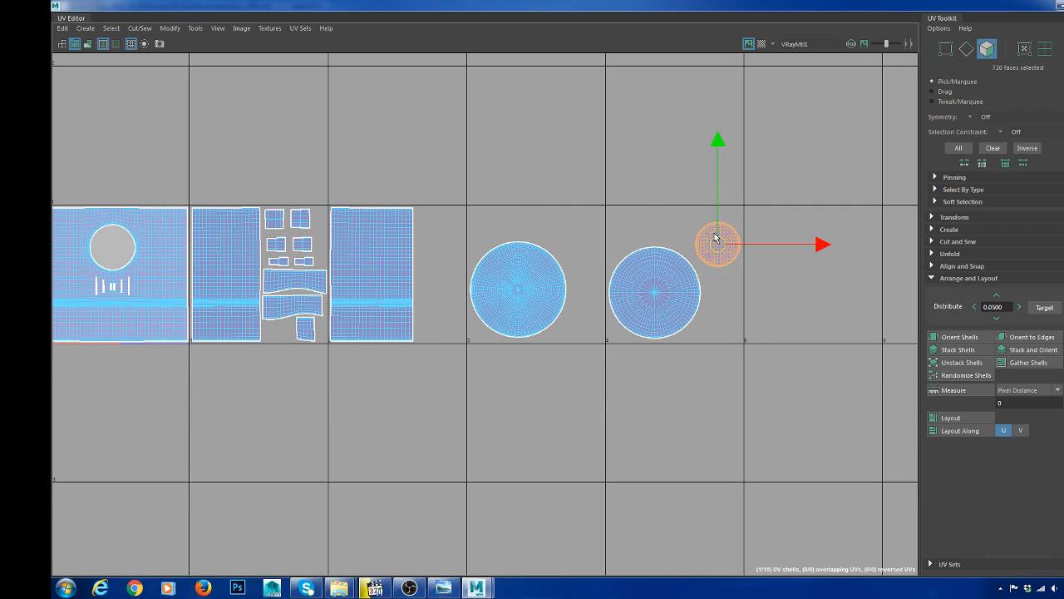
- Shift the first large disc horizontally against the starting edge of the fourth UV tile
alt+middle_drag(429, 251, 568, 239)
double_click(569, 241)
alt+middle_drag(737, 274, 652, 271)
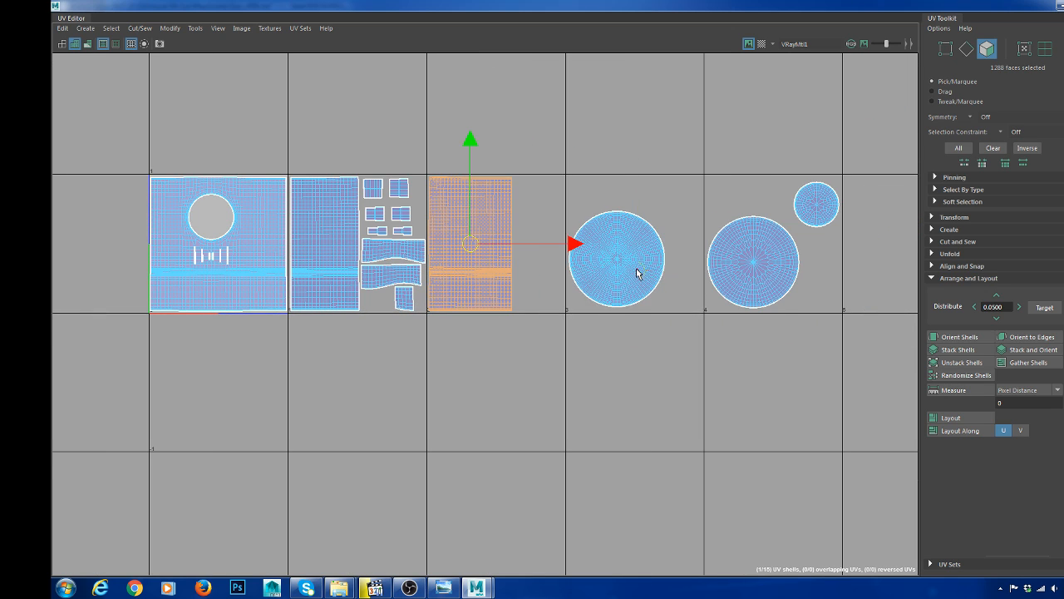
double_click(638, 273)
drag(717, 261, 714, 261)
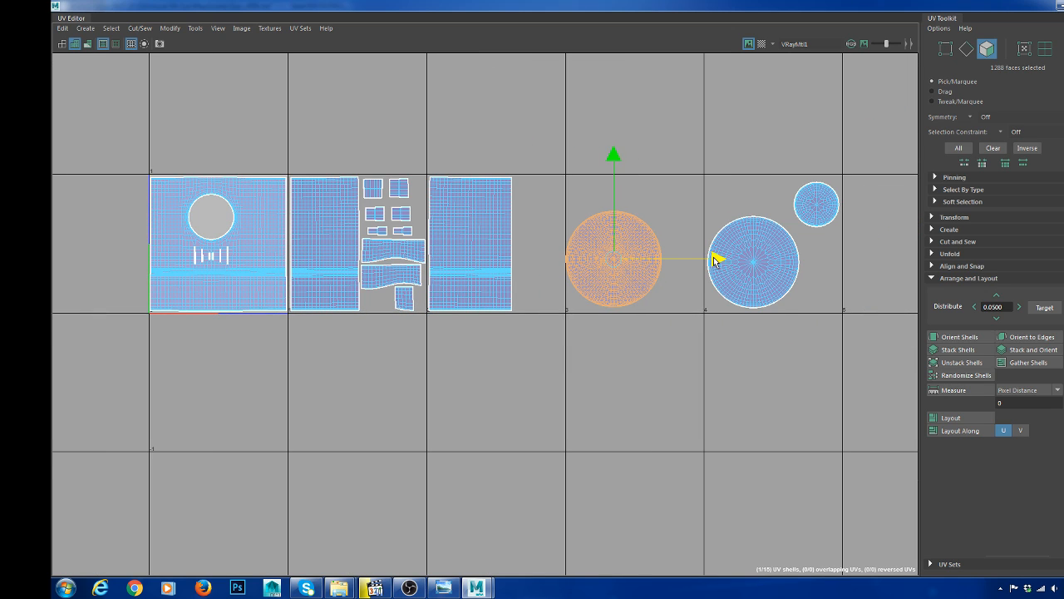
- Try to fit the second large disc into the free space beside the body panel in the third UV tile
double_click(751, 280)
alt+middle_drag(778, 286, 740, 264)
drag(723, 264, 528, 219)
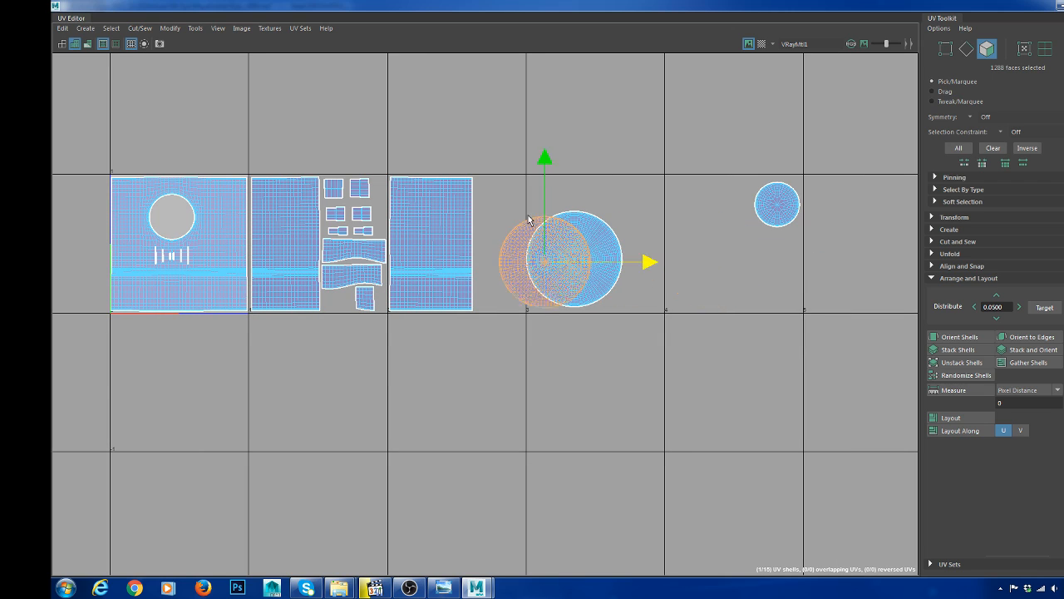
drag(515, 259, 721, 250)
key(ctrl+z)
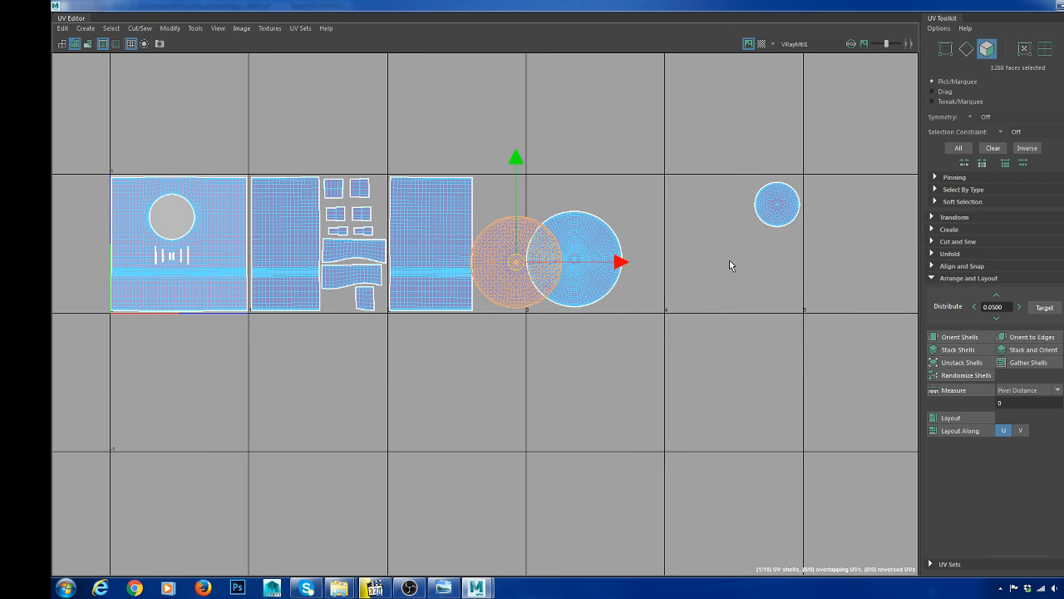
key(ctrl+z)
- Examine the arrangement of the body panels and small shells in the first three UV tiles
alt+right_drag(389, 299, 375, 298)
alt+right_drag(454, 297, 407, 299)
alt+middle_drag(467, 301, 510, 303)
scroll(365, 308, up, 10)
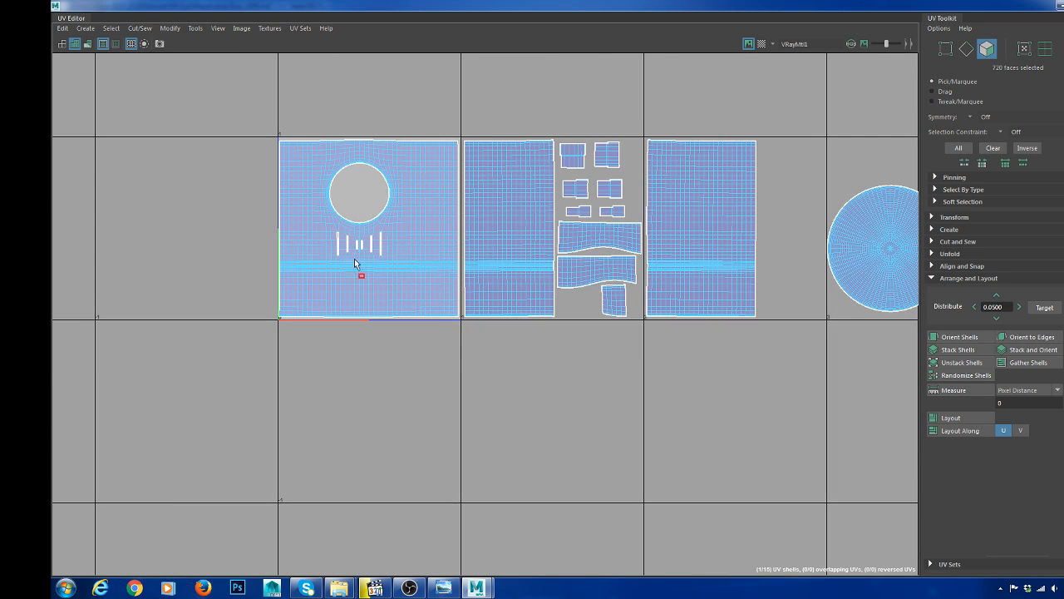
alt+middle_drag(354, 258, 424, 310)
scroll(353, 254, up, 3)
scroll(350, 256, up, 1)
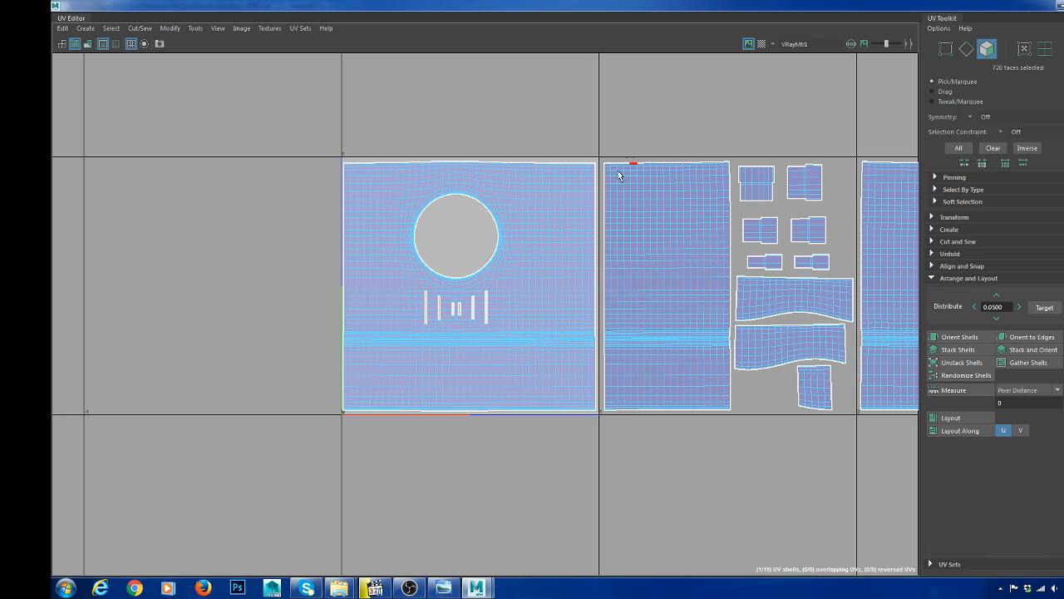
- Minimize the UV Editor and return the head mesh to object mode with the whole head selected
click(1060, 7)
right_drag(468, 208, 519, 177)
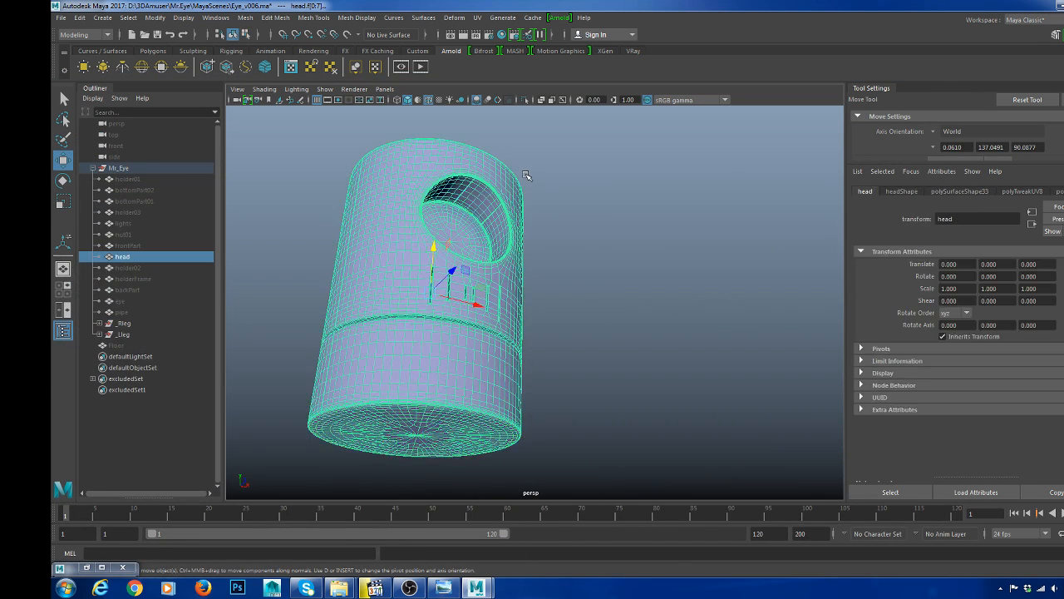
click(541, 176)
alt+drag(543, 181, 547, 256)
click(521, 250)
right_drag(477, 190, 544, 174)
- Reopen the UV Editor for the head and turn on the checker map display
click(477, 17)
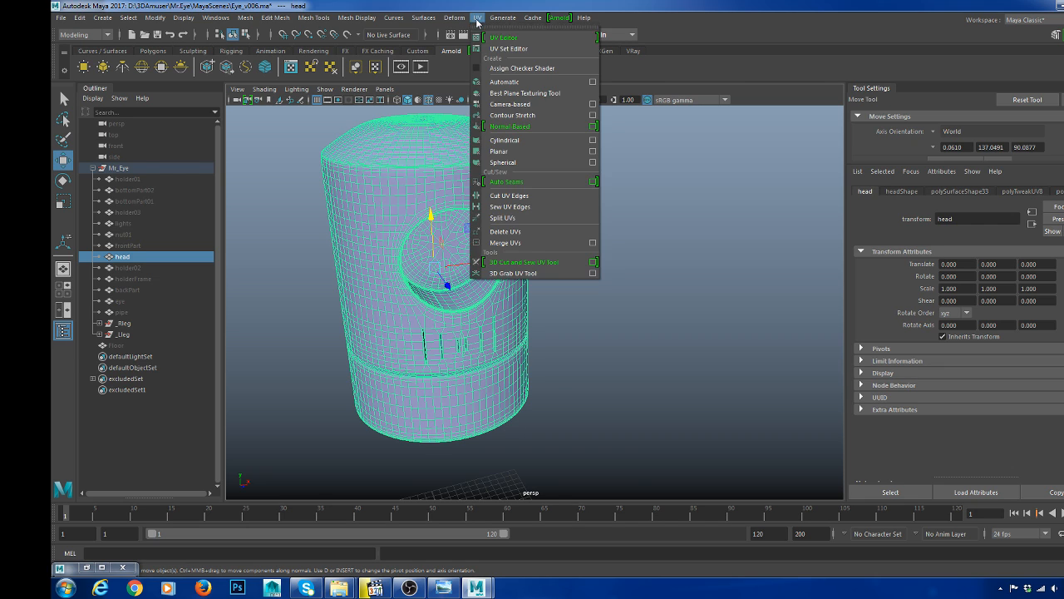
click(507, 38)
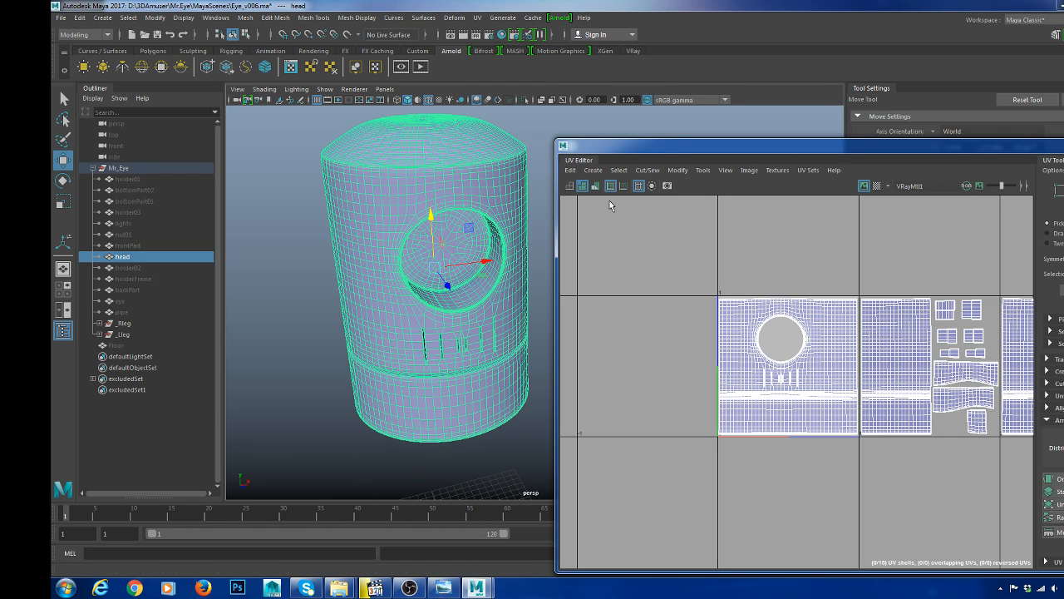
click(876, 186)
- Examine the checker pattern on the front, side and cap of the head for size and distortion
alt+drag(449, 250, 359, 260)
alt+middle_drag(462, 241, 359, 237)
alt+drag(359, 237, 342, 271)
alt+middle_drag(418, 231, 391, 271)
alt+right_drag(399, 279, 553, 359)
alt+middle_drag(358, 199, 410, 225)
alt+drag(356, 179, 392, 209)
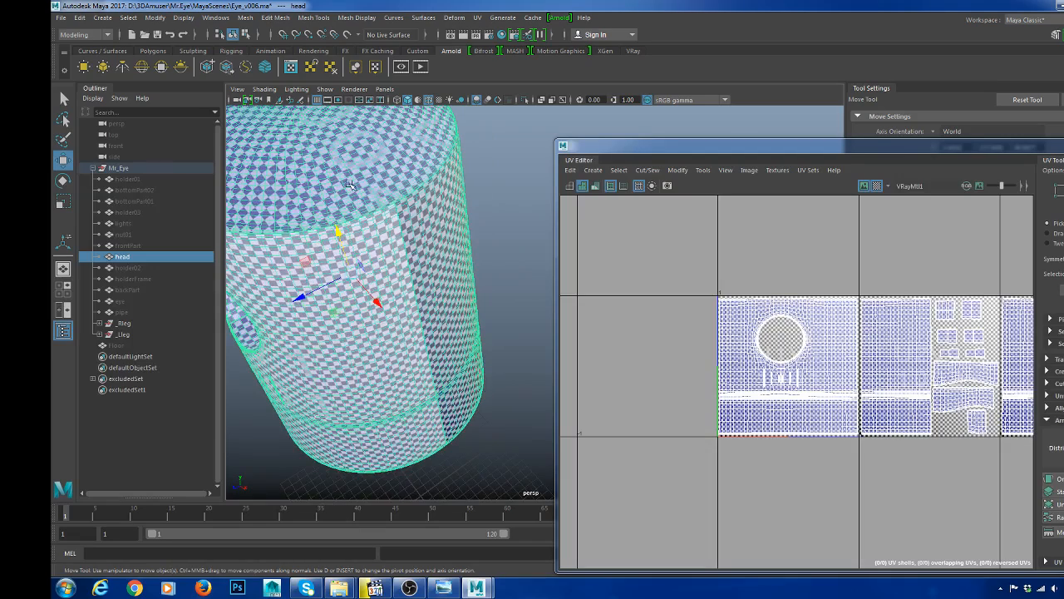
alt+right_drag(383, 240, 303, 199)
alt+drag(409, 241, 475, 264)
- Enlarge the UV Editor to full screen and review the head's shell layout across all five UV tiles
drag(730, 159, 619, 154)
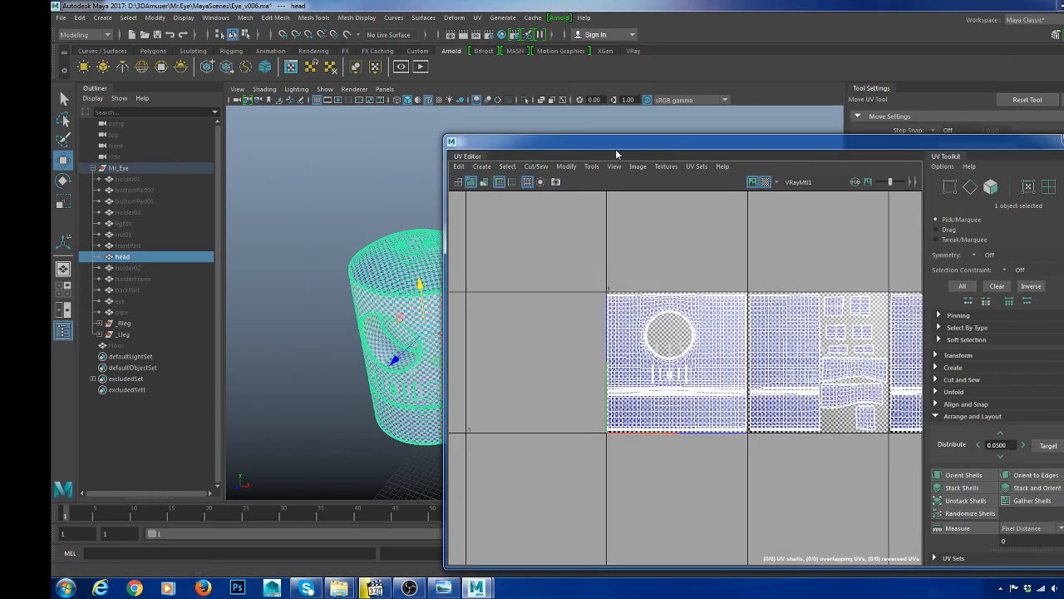
double_click(620, 155)
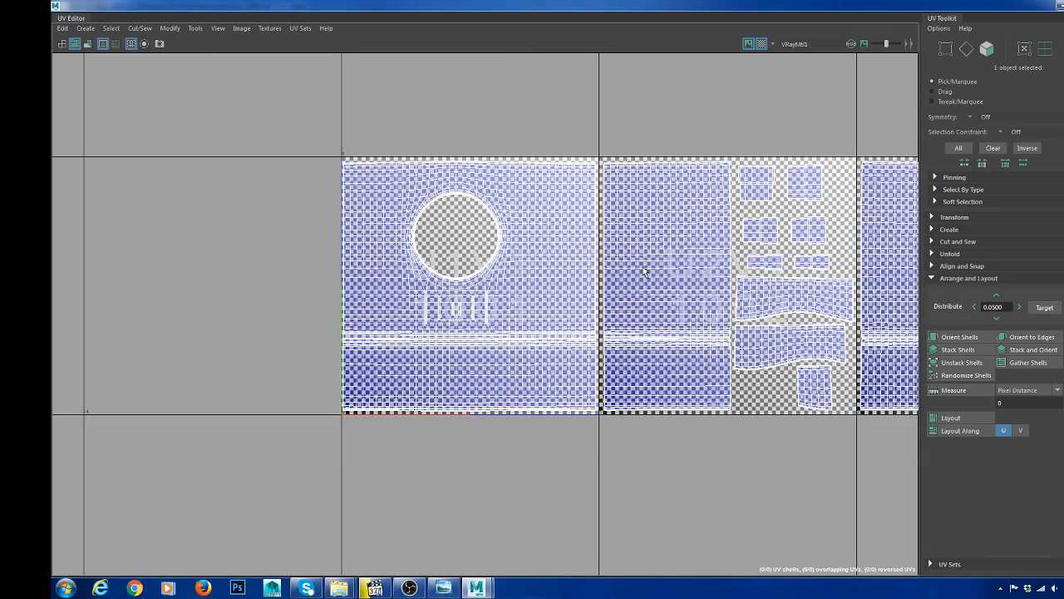
scroll(646, 272, down, 8)
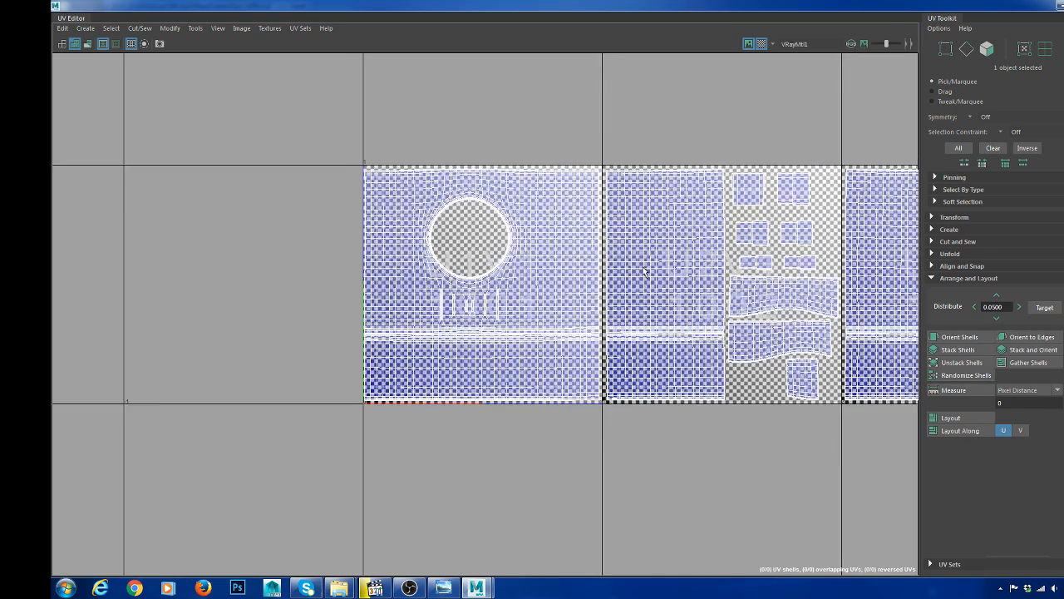
alt+middle_drag(689, 267, 547, 269)
scroll(626, 314, up, 1)
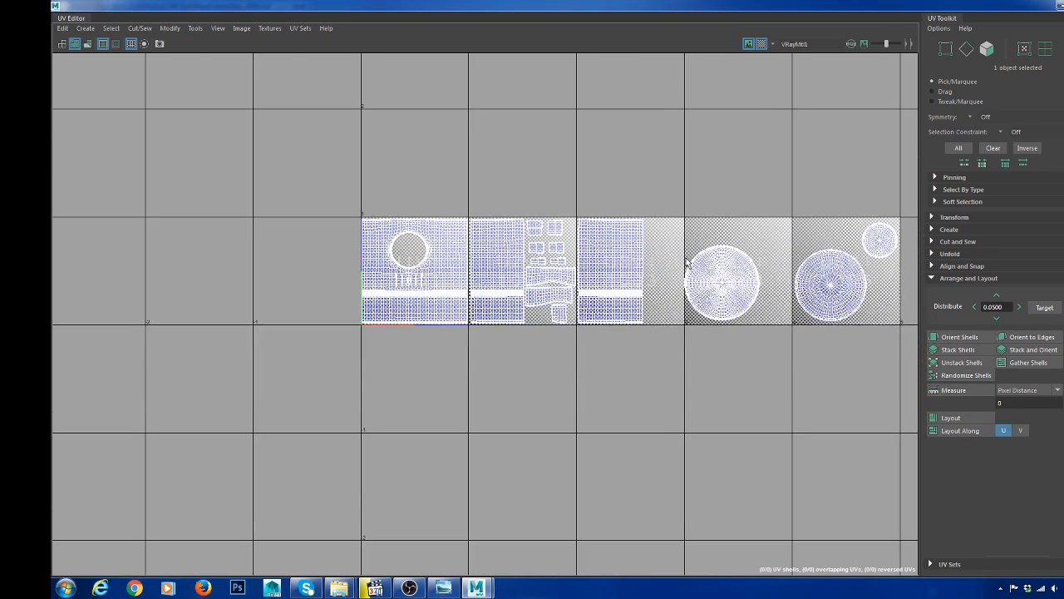
scroll(687, 259, down, 1)
alt+middle_drag(689, 260, 567, 258)
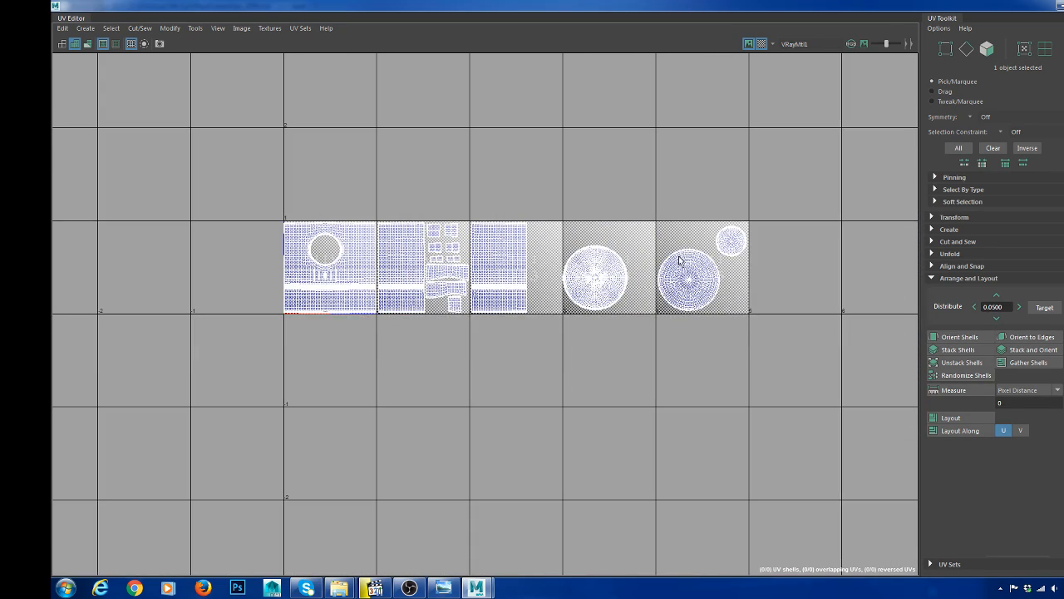
- Review the head's shells across the UV tiles once more and close the UV Editor
scroll(542, 274, up, 1)
scroll(619, 285, up, 3)
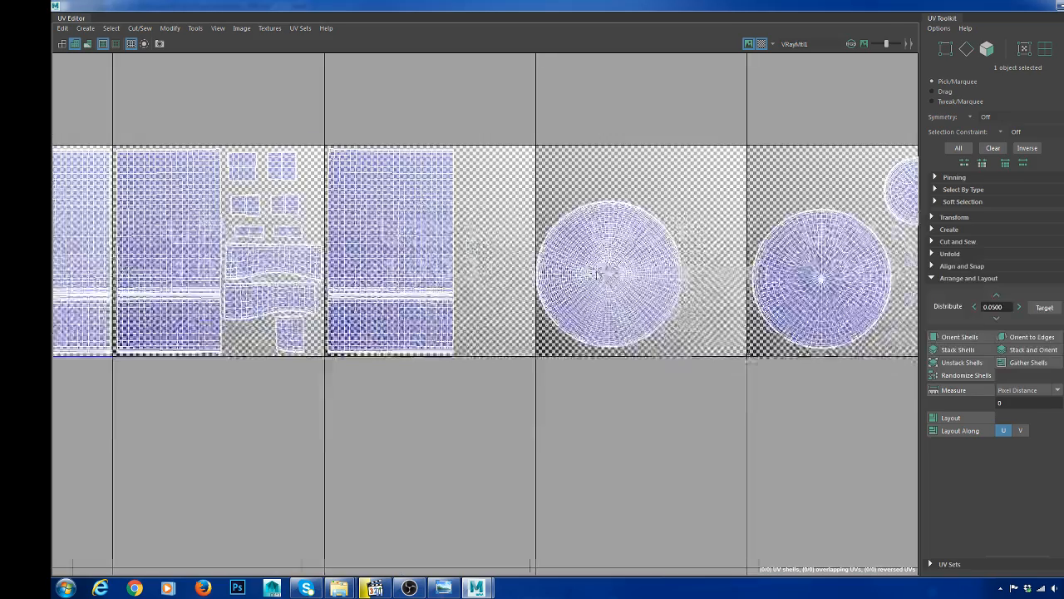
scroll(595, 266, down, 5)
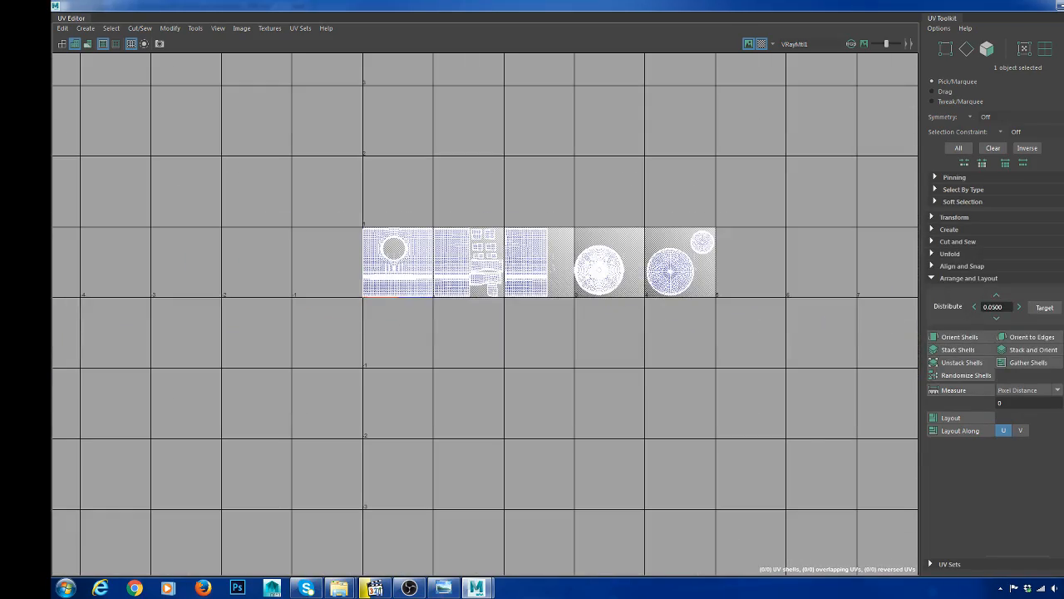
click(1061, 6)
- Unhide every hidden robot part from holder01 to the legs, together with the Floor
alt+drag(469, 319, 530, 304)
alt+middle_drag(530, 305, 569, 257)
alt+right_drag(596, 251, 622, 256)
click(138, 181)
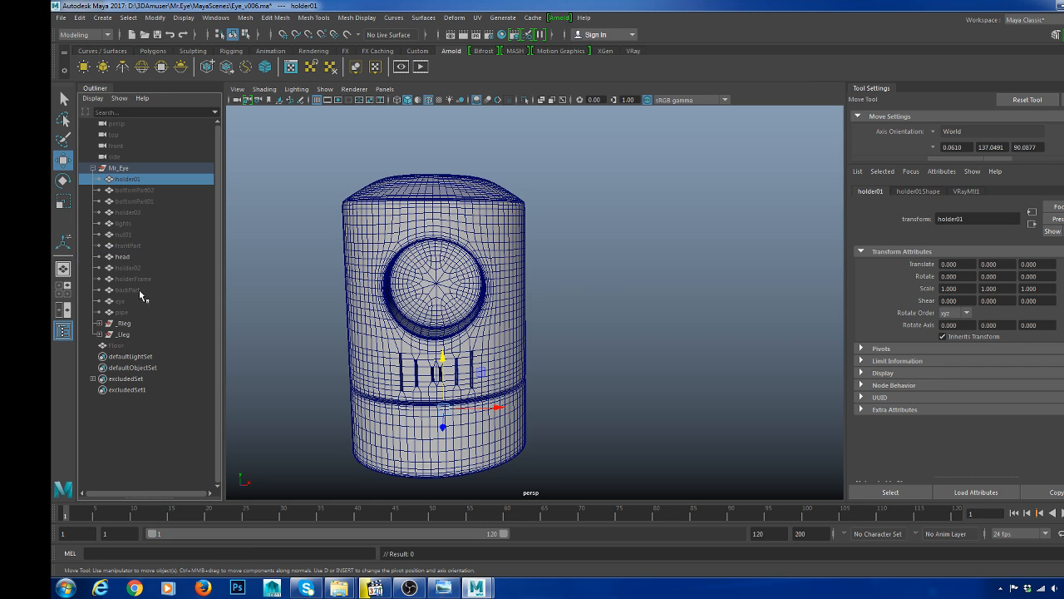
shift+click(126, 312)
shift+click(126, 346)
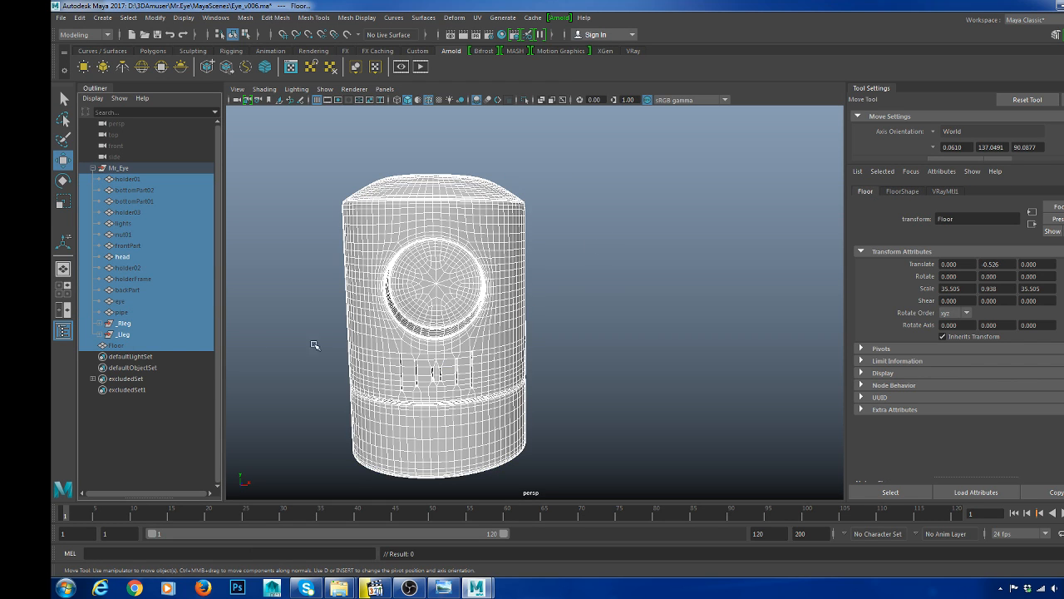
key(shift+h)
click(615, 248)
- Hide holder02, holderFrame, backPart, eye, pipe and both leg groups
alt+middle_drag(550, 344, 601, 204)
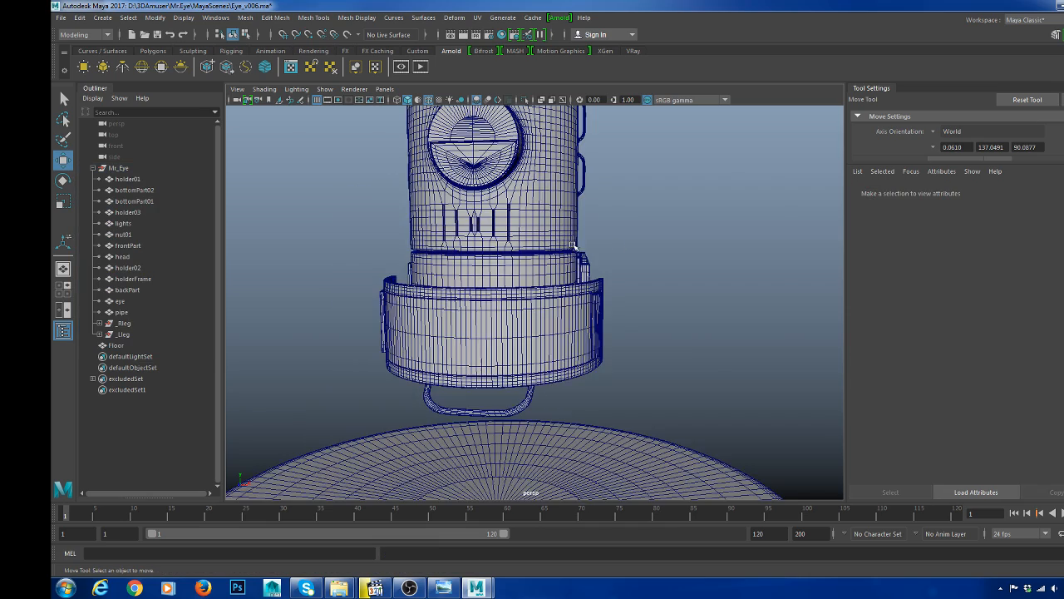
alt+drag(582, 303, 537, 339)
click(537, 339)
alt+drag(510, 301, 488, 316)
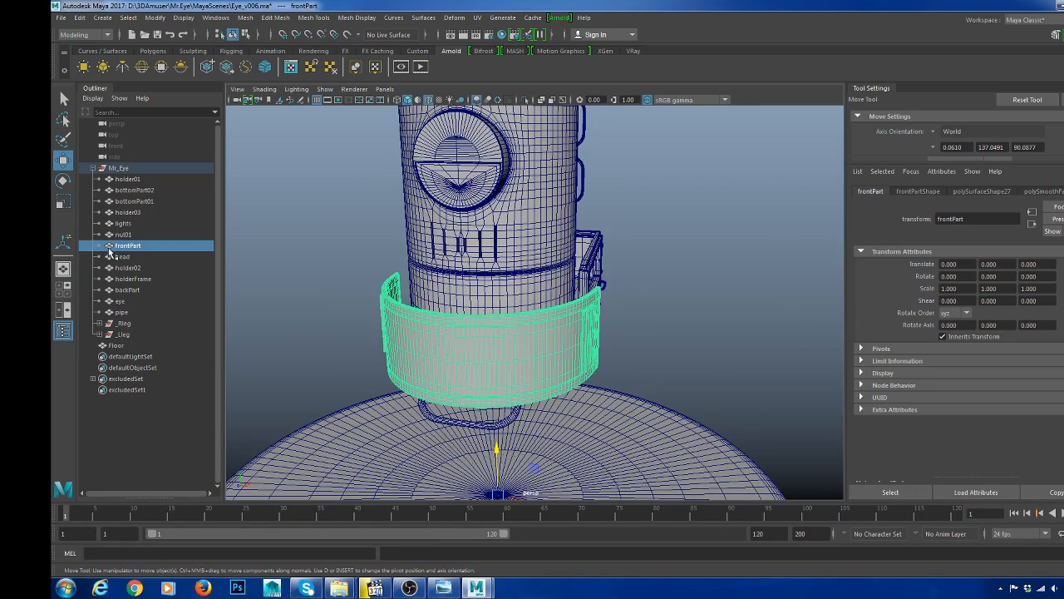
click(129, 268)
shift+click(123, 335)
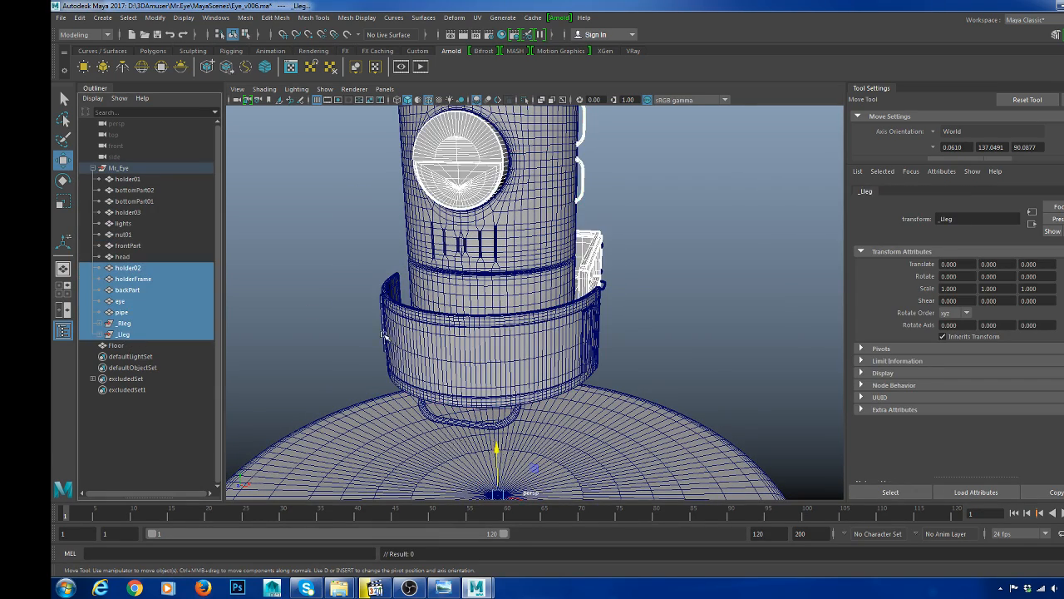
key(ctrl+h)
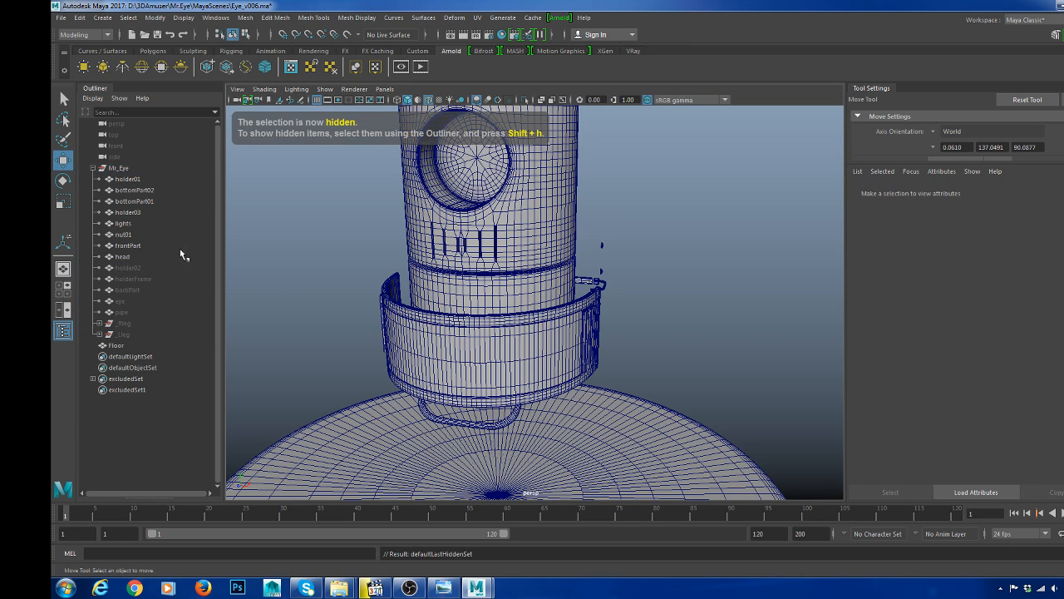
- Invert the selection of head and frontPart and hide the other visible parts, so only those two stay displayed
click(133, 246)
click(125, 257)
ctrl+click(133, 245)
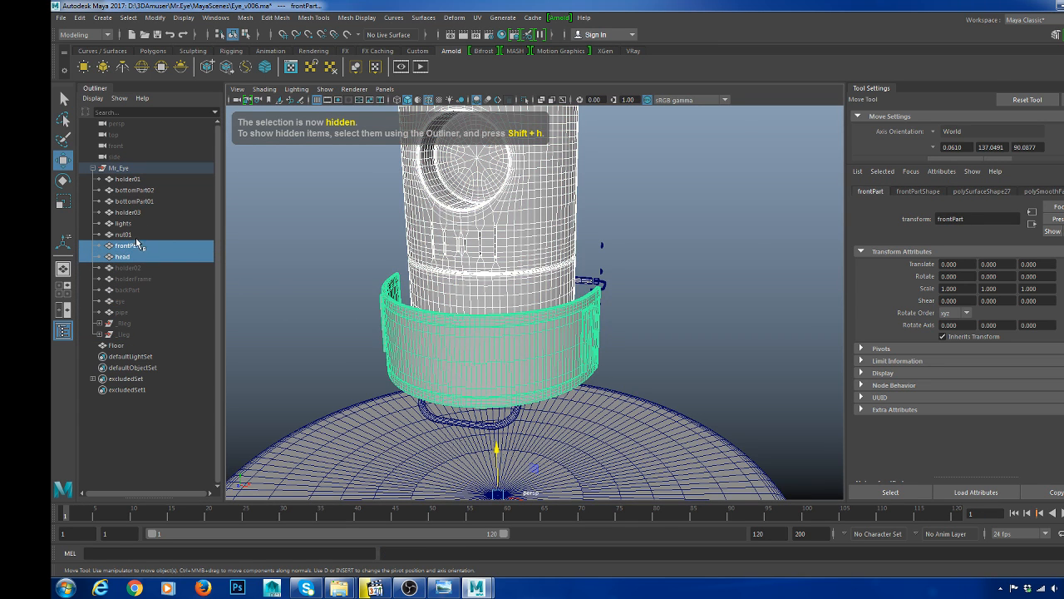
scroll(460, 225, down, 5)
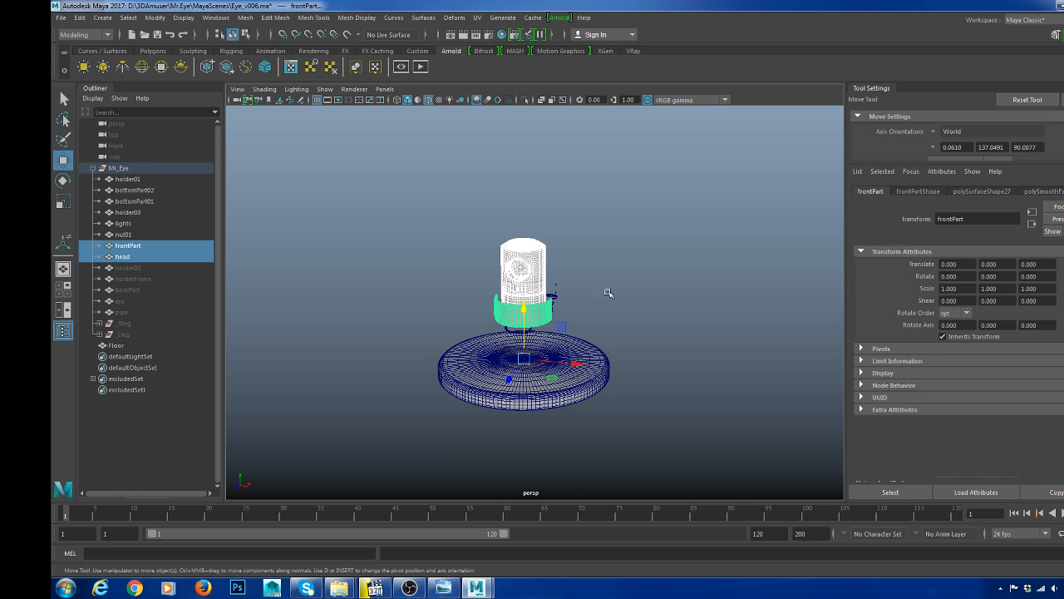
scroll(611, 296, up, 5)
click(526, 244)
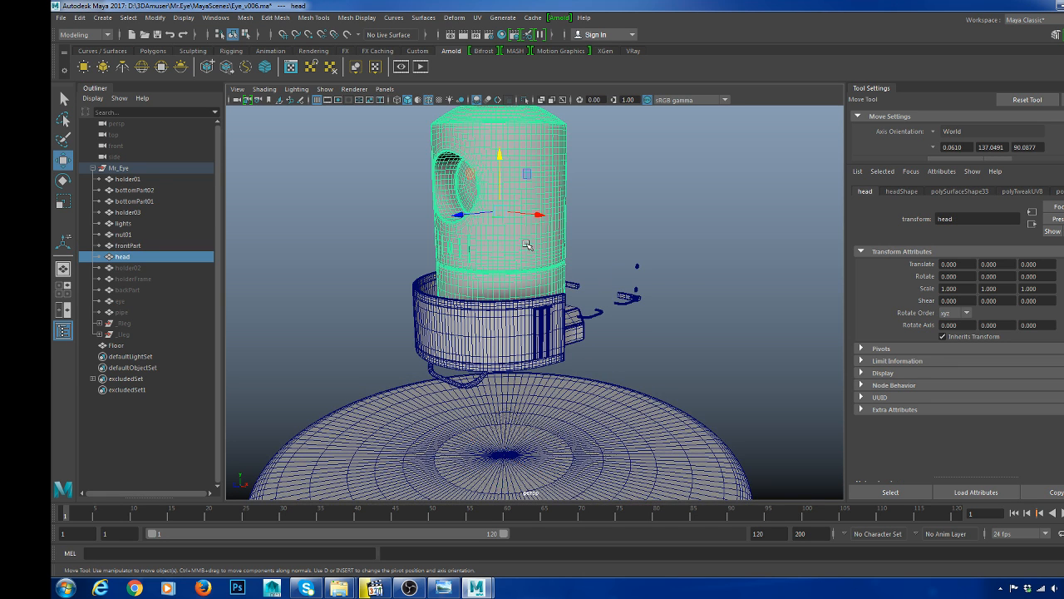
shift+click(497, 308)
scroll(520, 309, down, 5)
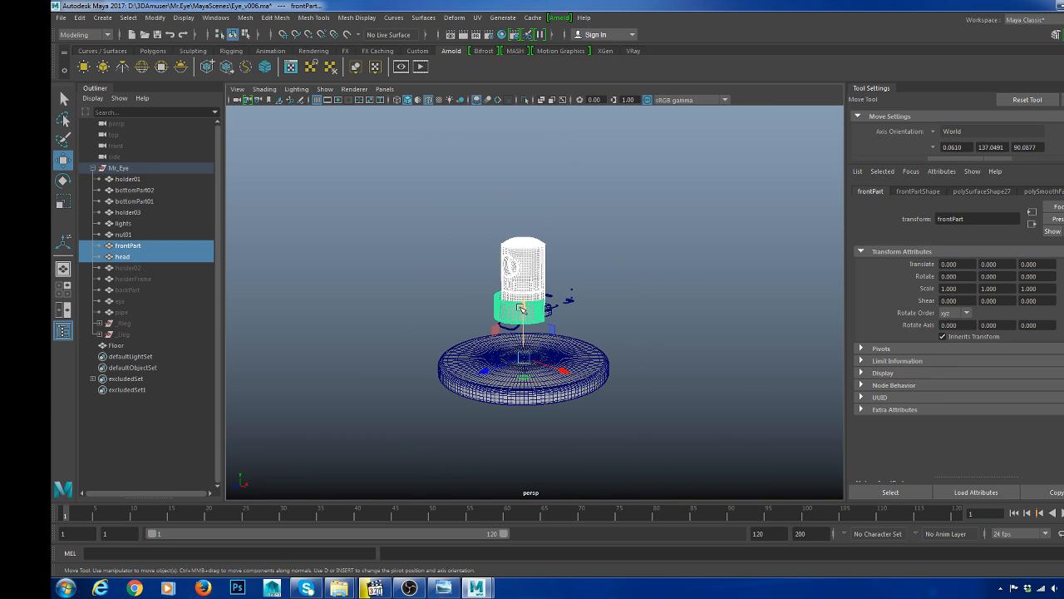
shift+drag(561, 326, 782, 447)
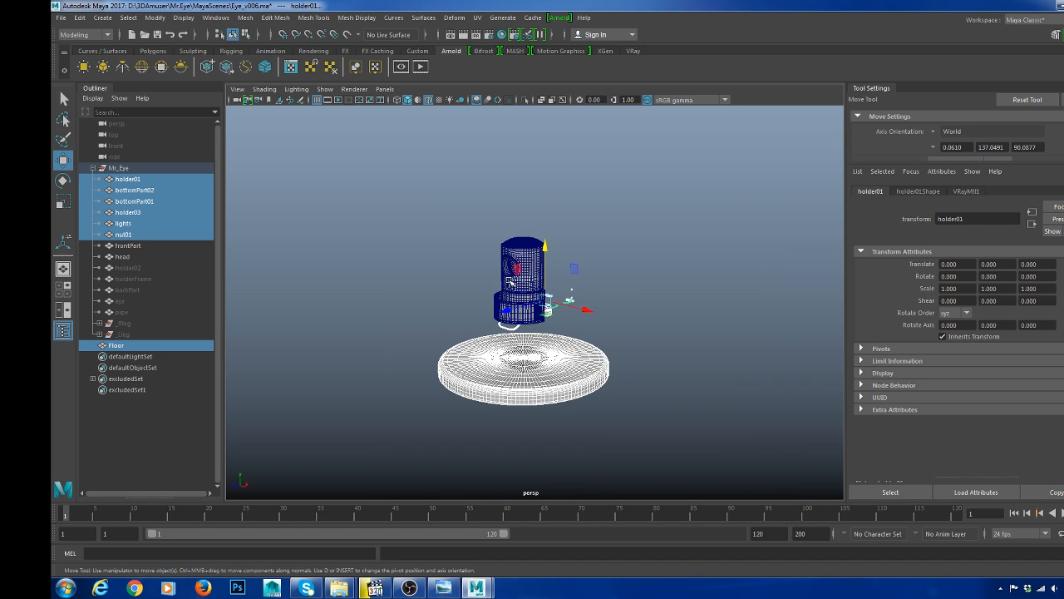
key(ctrl+h)
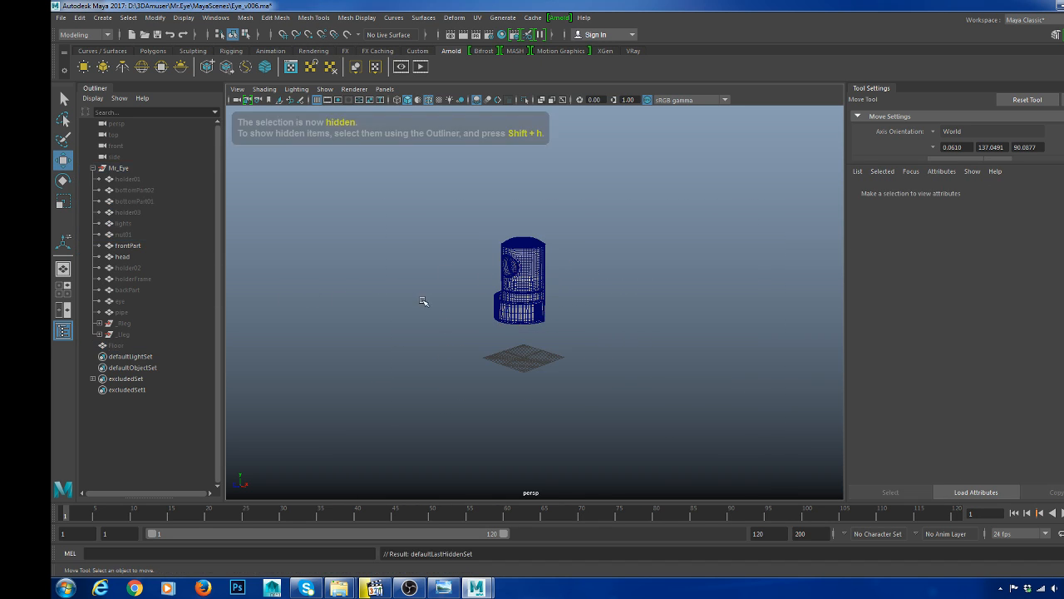
- Frame the frontPart mesh and open the UV Editor for it in a floating window beside the viewport
click(127, 245)
key(f)
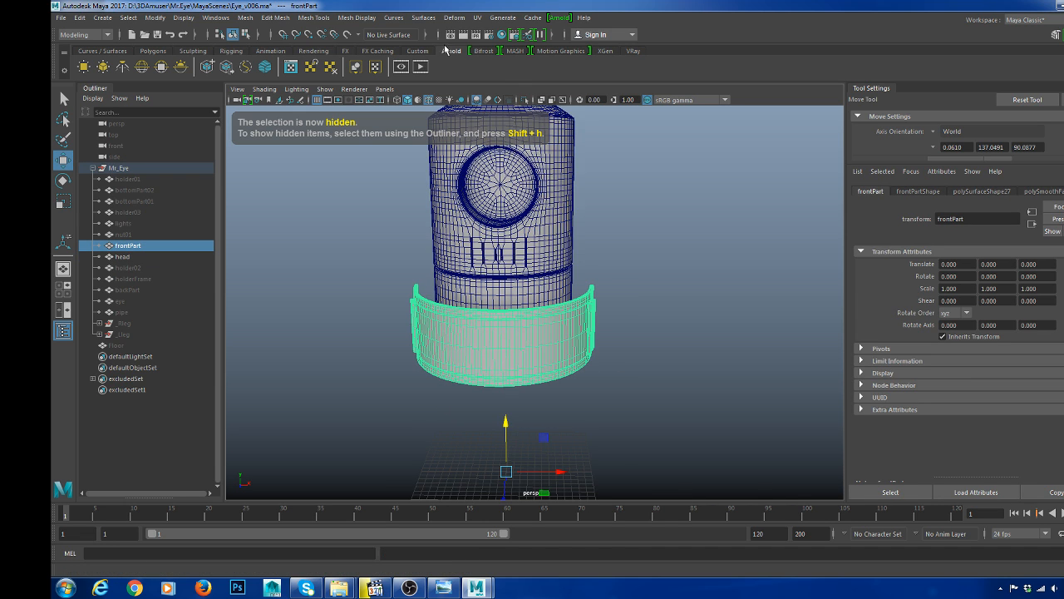
click(477, 17)
click(499, 37)
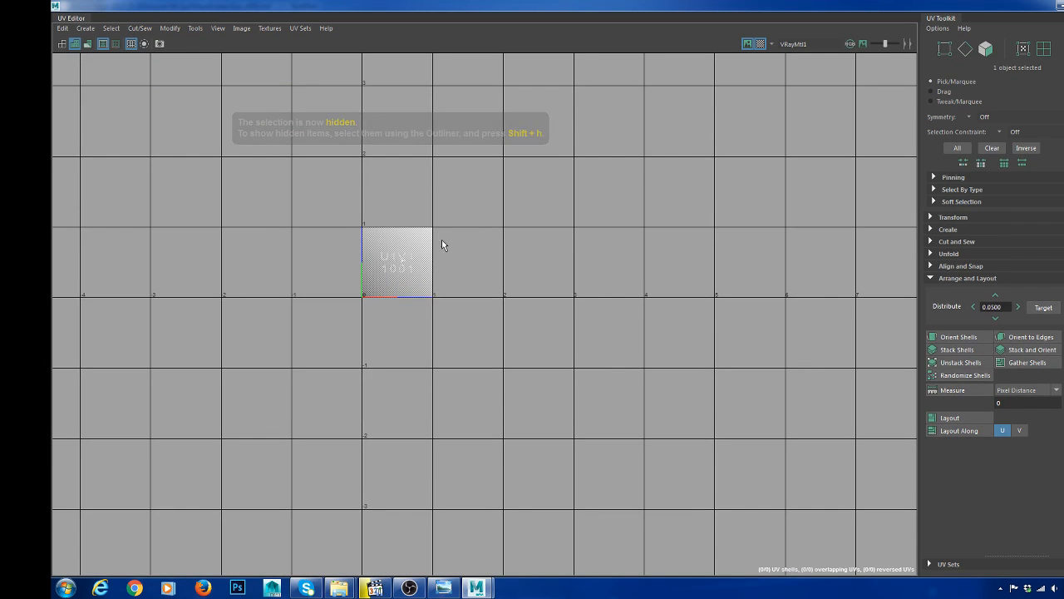
scroll(448, 237, up, 2)
double_click(721, 6)
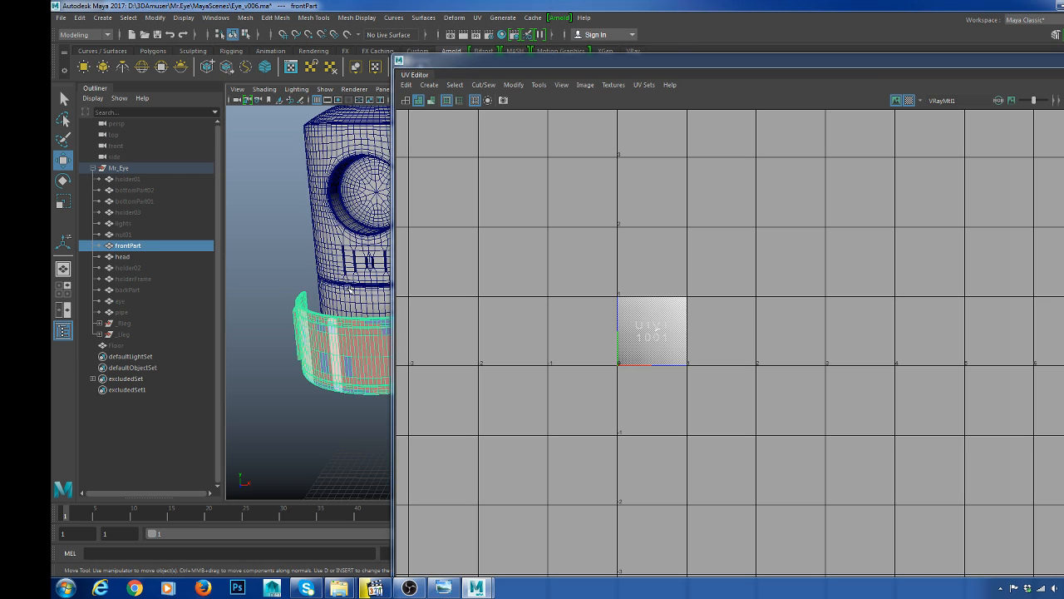
- Select all of frontPart's faces, convert them to UVs, frame them and fit the UV Editor beside the model
right_drag(347, 287, 341, 334)
double_click(340, 342)
right_drag(731, 279, 730, 204)
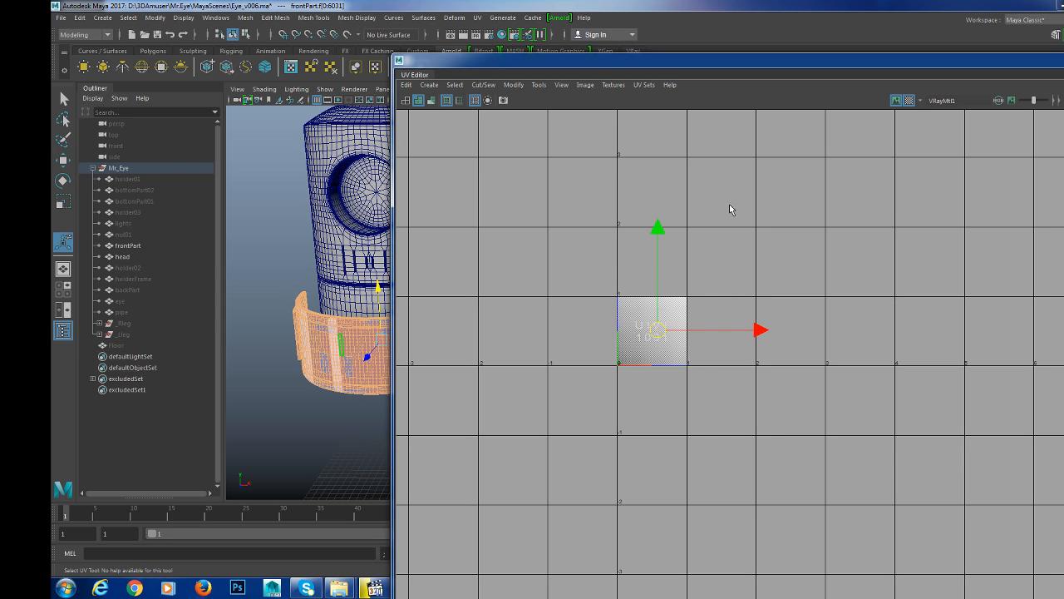
ctrl+right_drag(723, 308, 795, 428)
key(f)
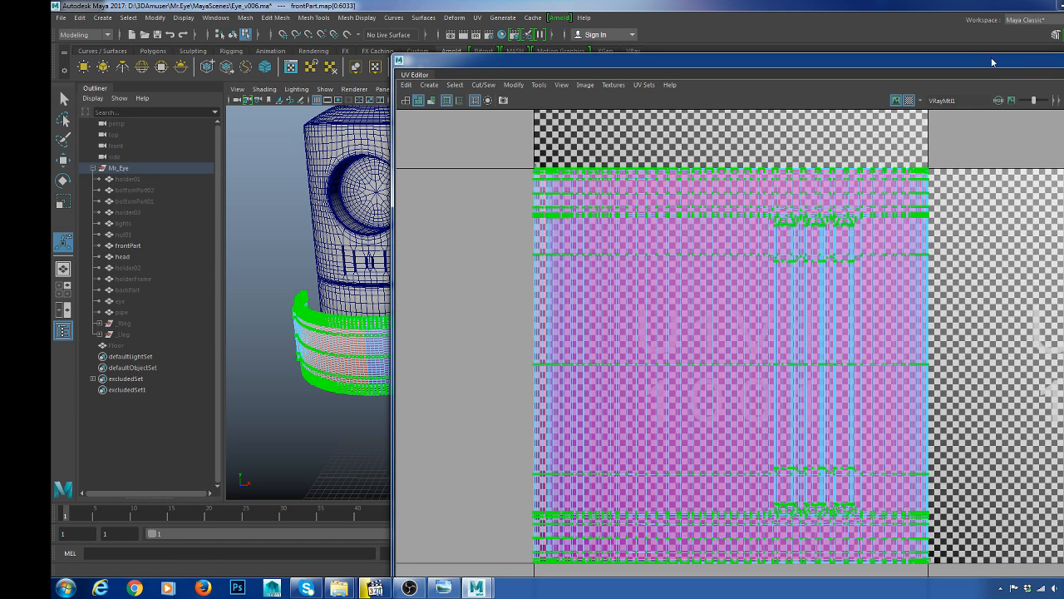
drag(992, 62, 940, 97)
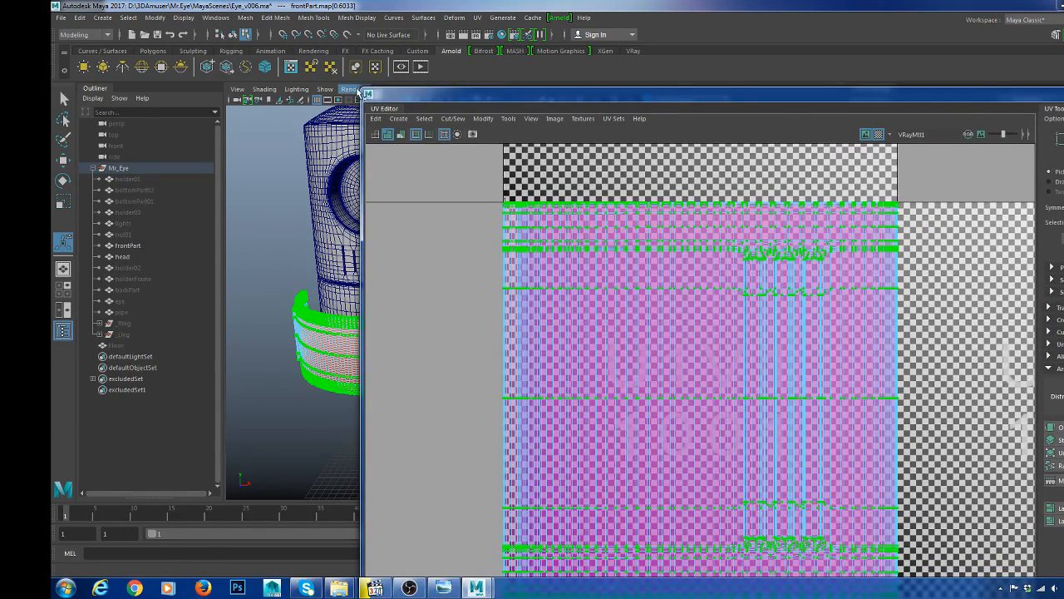
drag(368, 93, 571, 105)
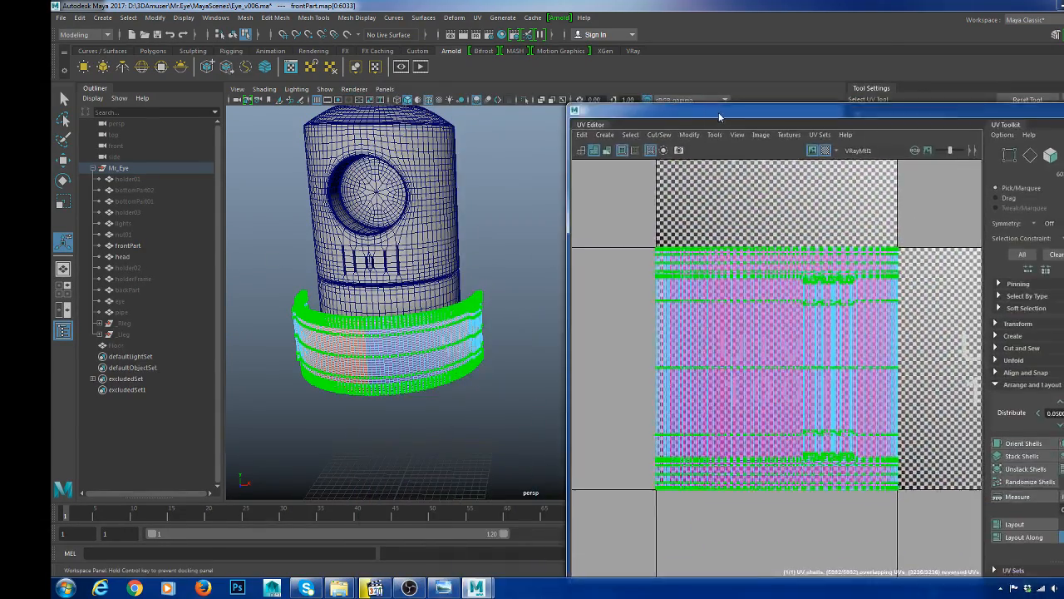
- Return frontPart to object mode and isolate it in the perspective view
scroll(413, 349, up, 3)
scroll(415, 350, up, 3)
alt+middle_drag(414, 351, 495, 272)
right_drag(495, 272, 529, 229)
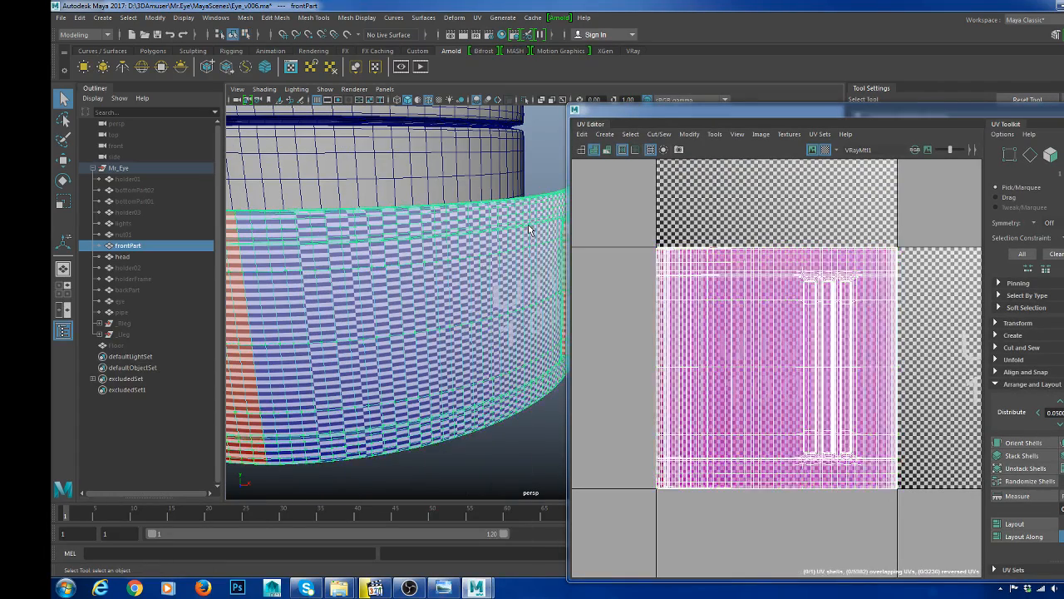
key(ctrl+1)
key(space)
alt+drag(478, 224, 509, 216)
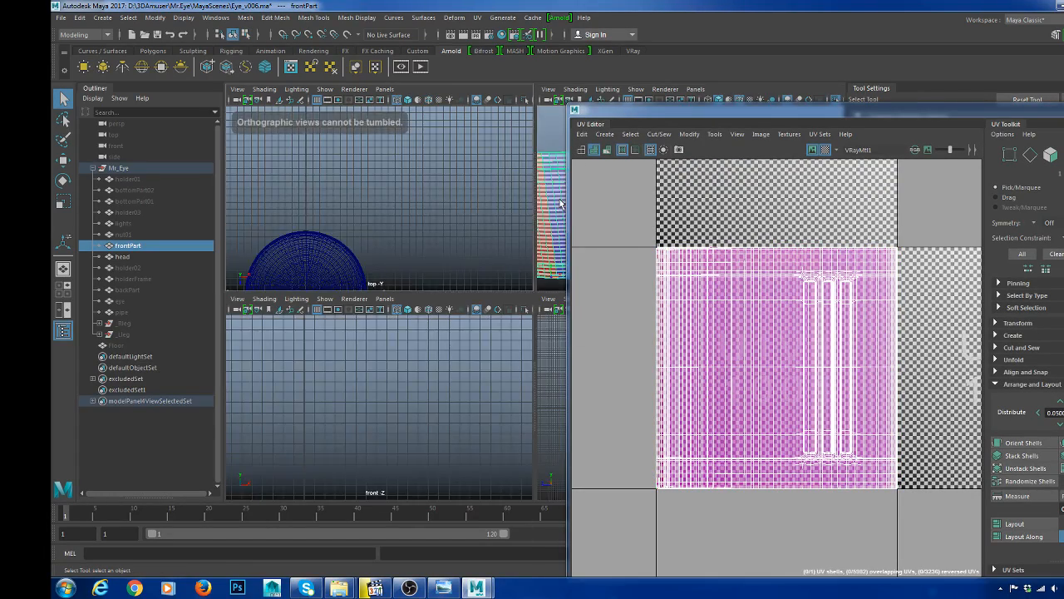
key(space)
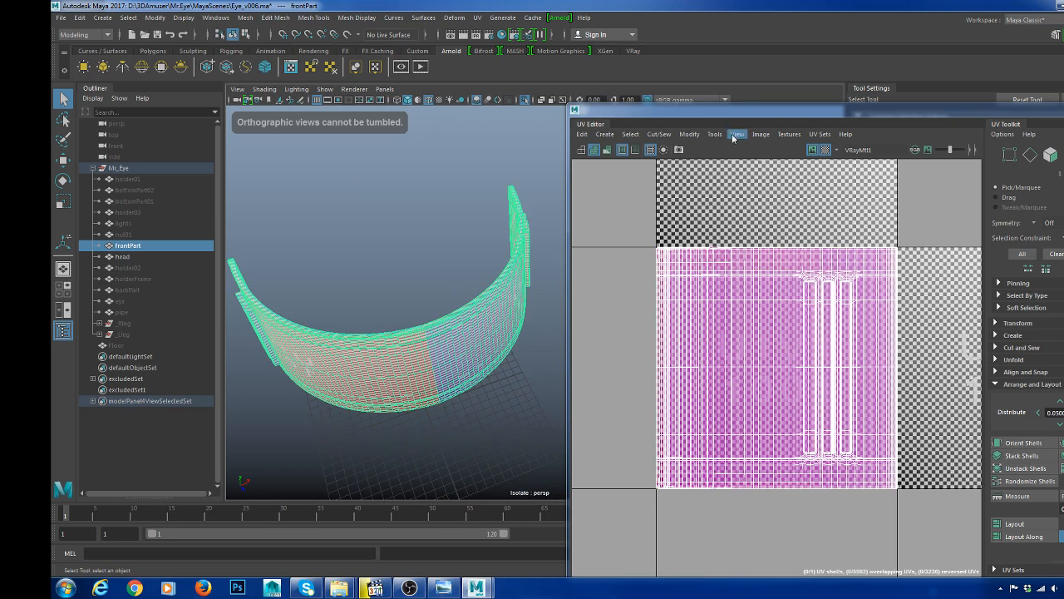
- Turn off the checker map and the texture image display in the UV Editor
click(826, 150)
scroll(499, 301, down, 5)
alt+drag(460, 315, 509, 291)
click(812, 152)
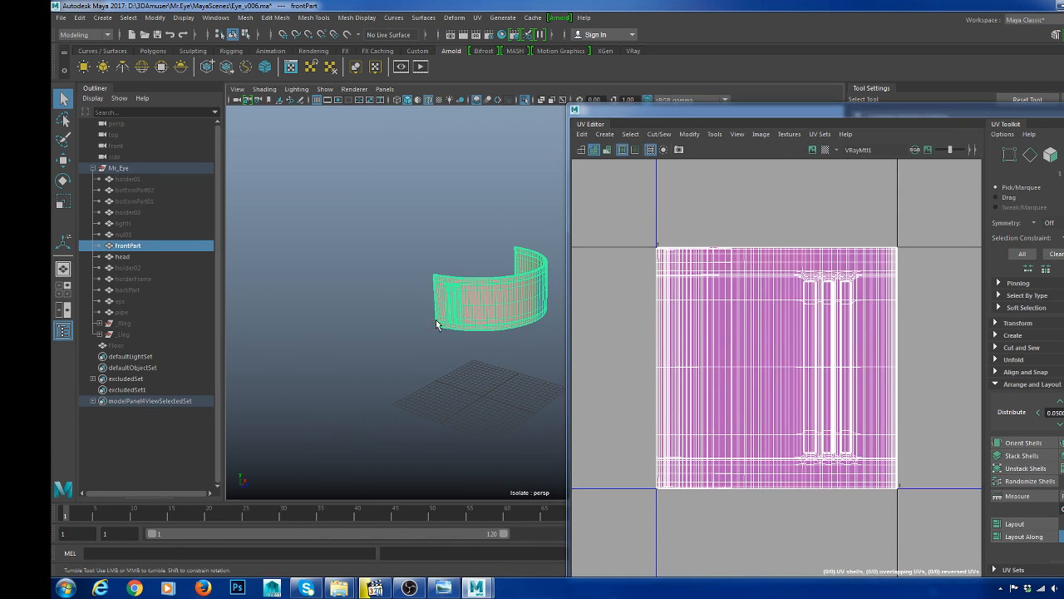
- Select the edge loops along the curved band's upper inner edge and the vertical inner edge at its end
alt+drag(438, 321, 476, 270)
scroll(442, 309, up, 4)
click(594, 153)
alt+middle_drag(454, 249, 515, 311)
scroll(510, 341, up, 7)
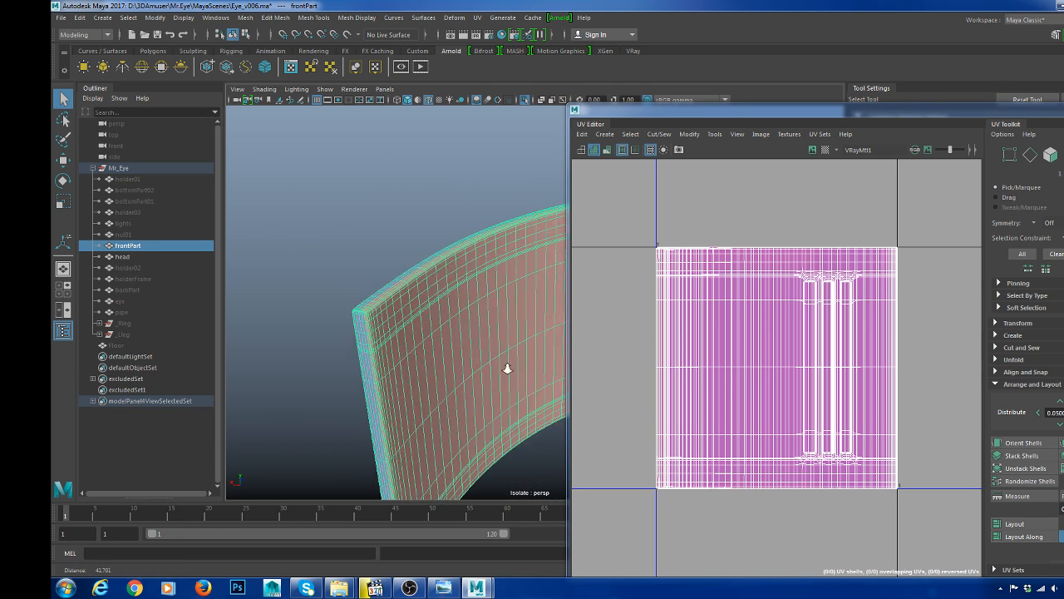
mouse_move(405, 328)
alt+mouse_down()
mouse_move(454, 311)
mouse_move(431, 308)
mouse_move(437, 318)
mouse_move(405, 307)
alt+mouse_up()
scroll(385, 270, up, 1)
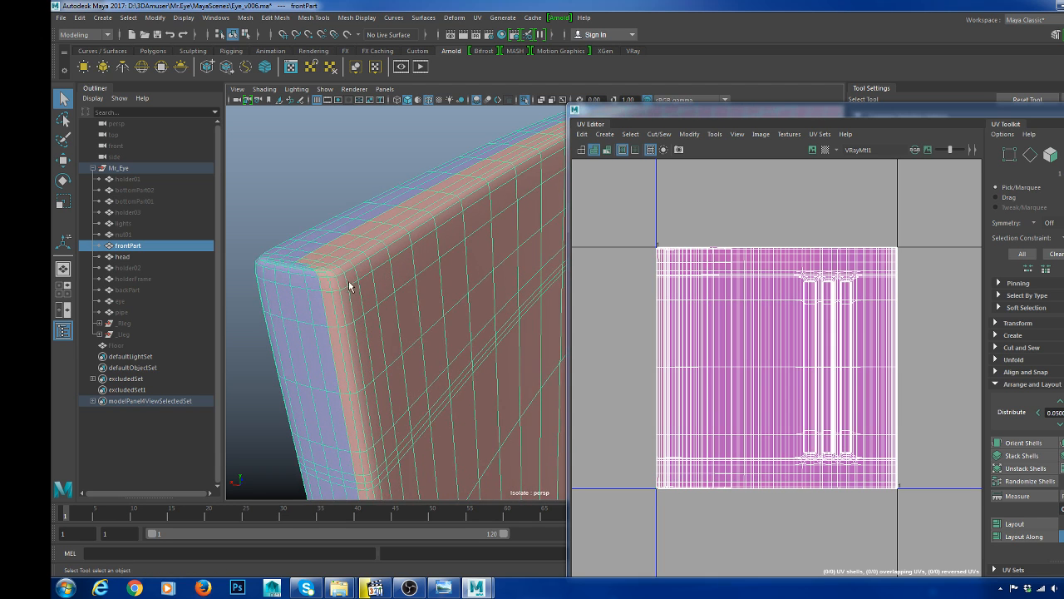
right_drag(349, 282, 343, 266)
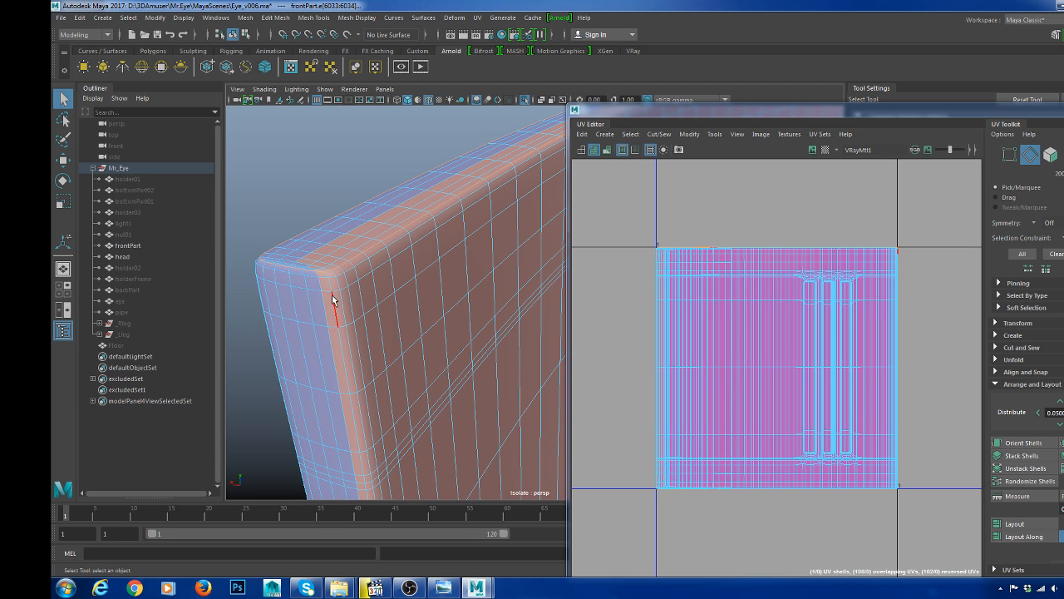
shift+double_click(332, 299)
scroll(345, 297, down, 10)
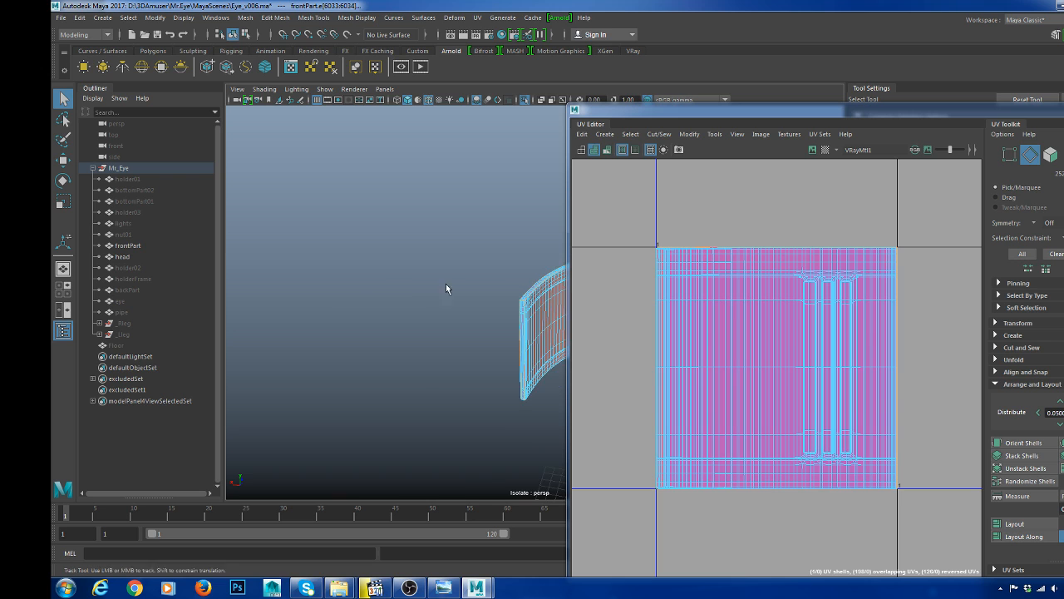
- Add the band's lower inner edge loop to the selection and cut the UVs along the selected edges
alt+middle_drag(447, 288, 385, 306)
mouse_move(385, 307)
alt+mouse_down()
mouse_move(404, 307)
mouse_move(408, 327)
mouse_move(404, 286)
mouse_move(390, 291)
alt+mouse_up()
scroll(391, 291, up, 5)
alt+middle_drag(355, 340, 414, 338)
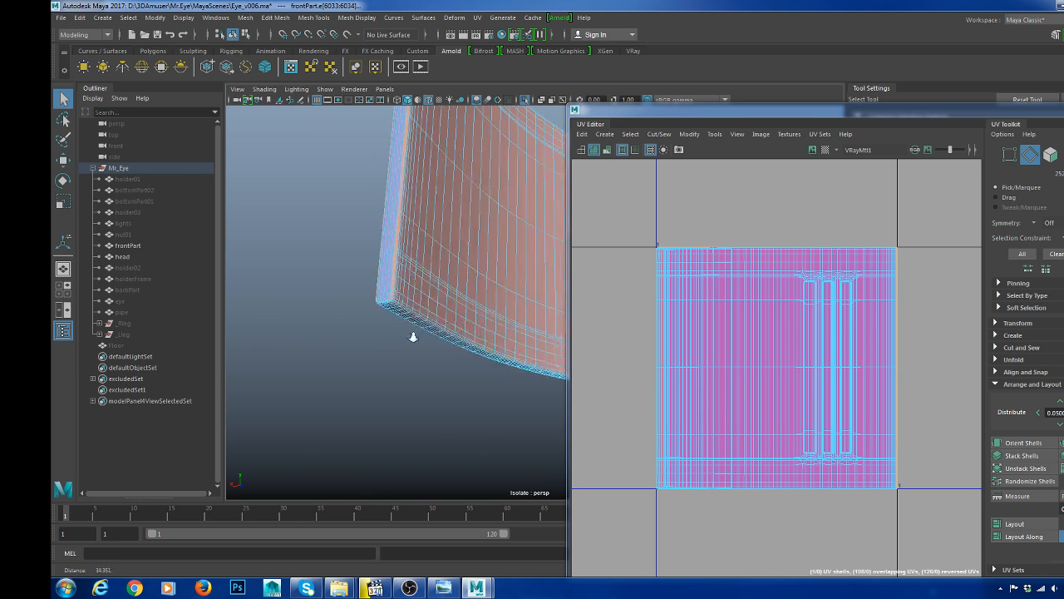
scroll(413, 338, up, 4)
alt+drag(366, 333, 405, 326)
scroll(396, 300, up, 1)
scroll(405, 326, up, 4)
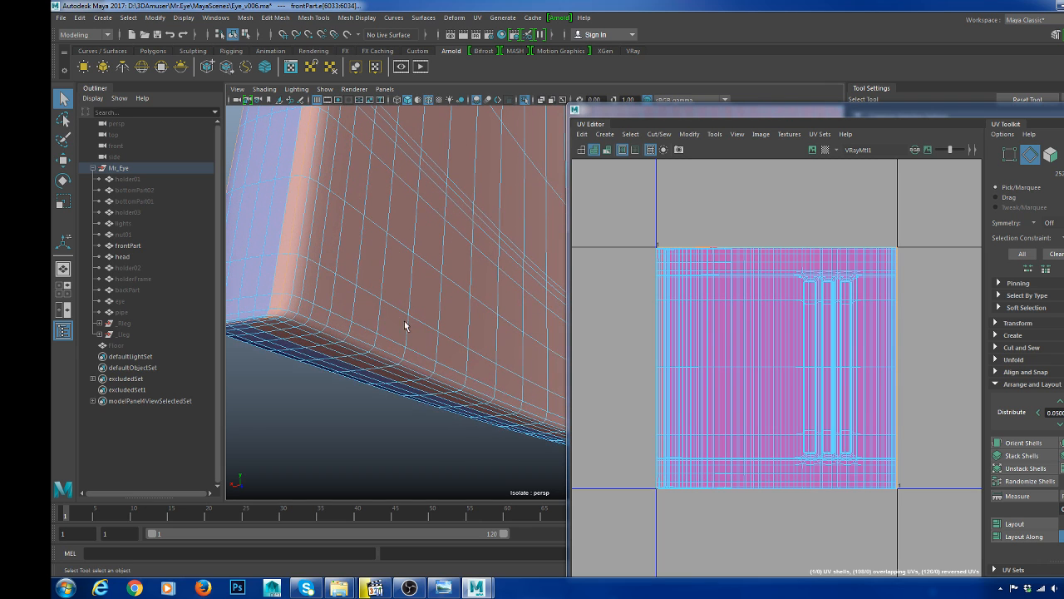
shift+double_click(331, 339)
scroll(346, 334, down, 8)
alt+drag(345, 334, 449, 317)
scroll(486, 328, up, 4)
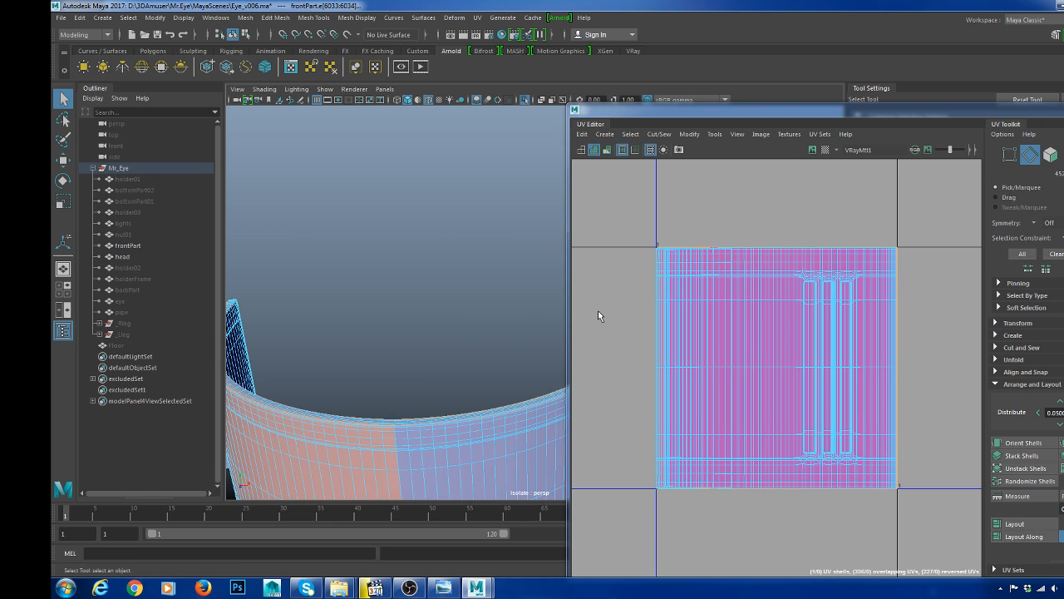
shift+right_drag(752, 196, 717, 213)
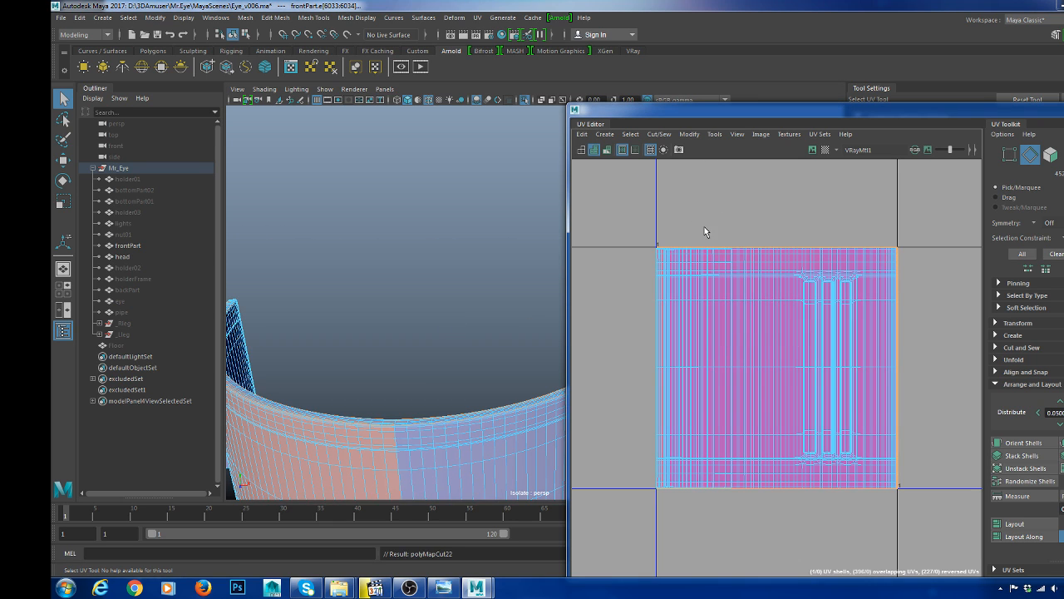
- Select all of frontPart's UVs and unfold them
scroll(705, 231, down, 3)
drag(698, 221, 887, 430)
shift+right_click(886, 236)
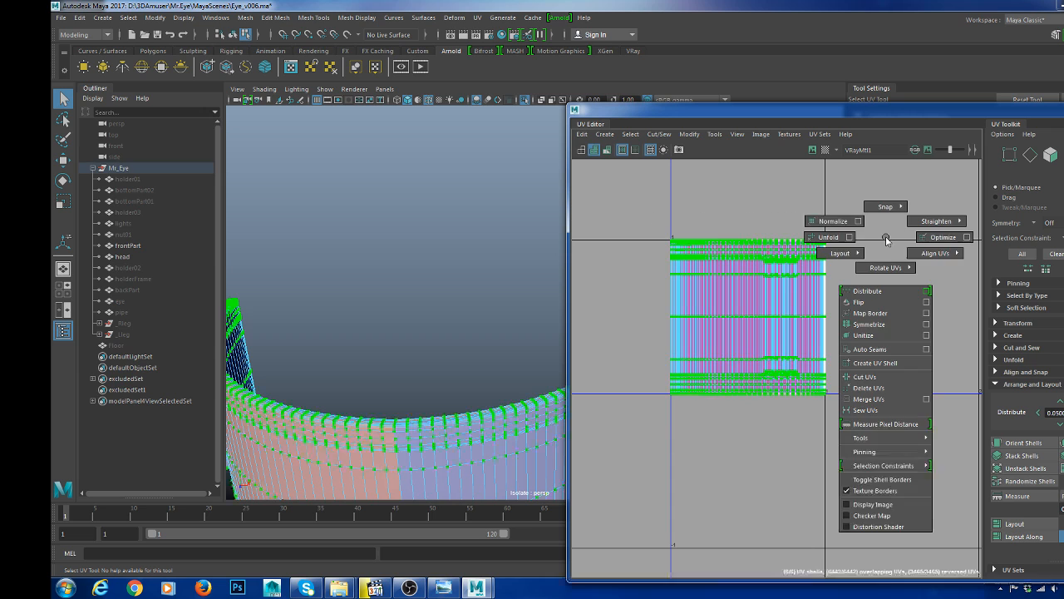
click(837, 243)
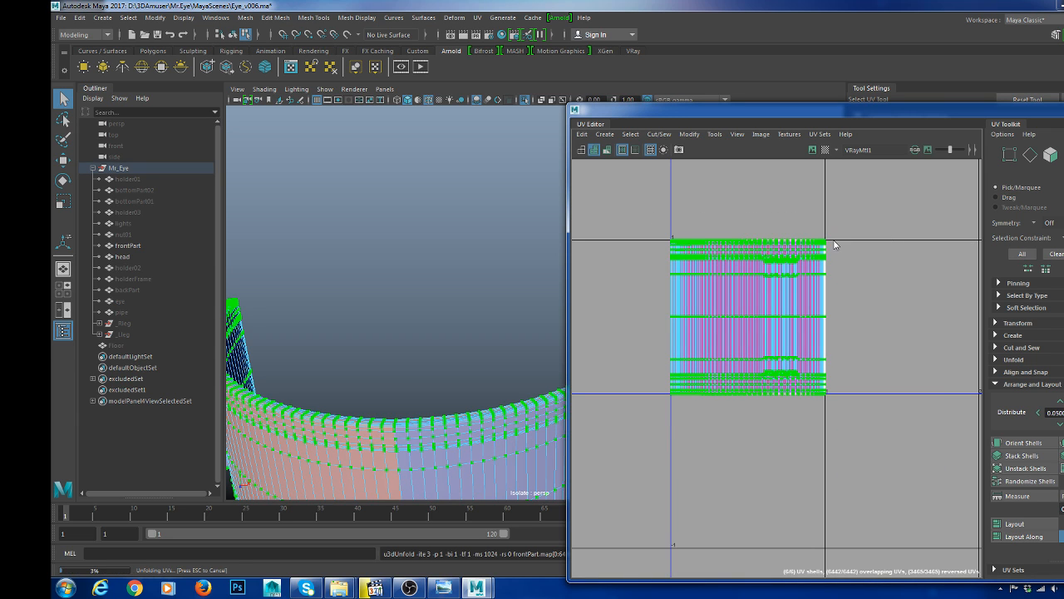
- Inspect the unfolded layout and select the narrow arc-shaped shell's faces to locate them on the curved band
click(857, 280)
alt+right_drag(773, 249, 748, 314)
alt+middle_drag(748, 314, 784, 270)
alt+right_drag(785, 270, 792, 339)
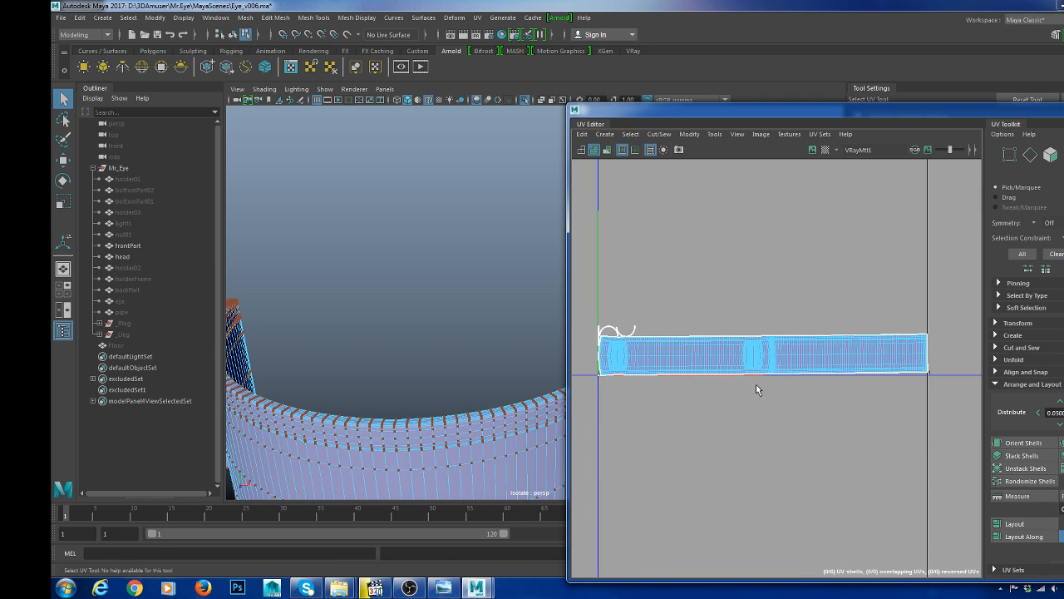
alt+right_drag(756, 384, 964, 441)
alt+middle_drag(685, 199, 740, 298)
alt+right_drag(740, 298, 752, 316)
key(F11)
click(726, 296)
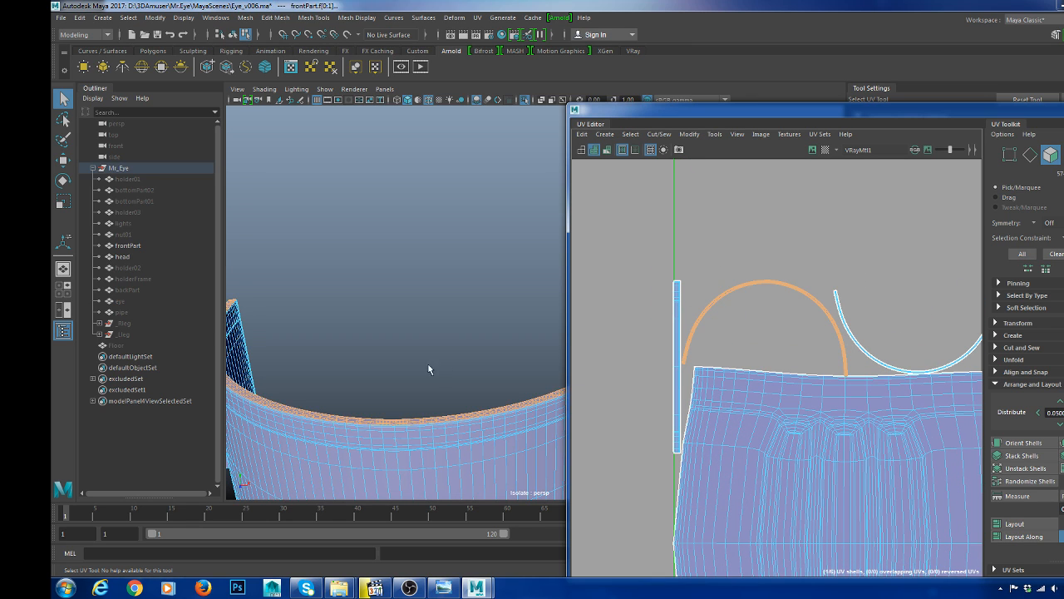
alt+drag(430, 369, 524, 334)
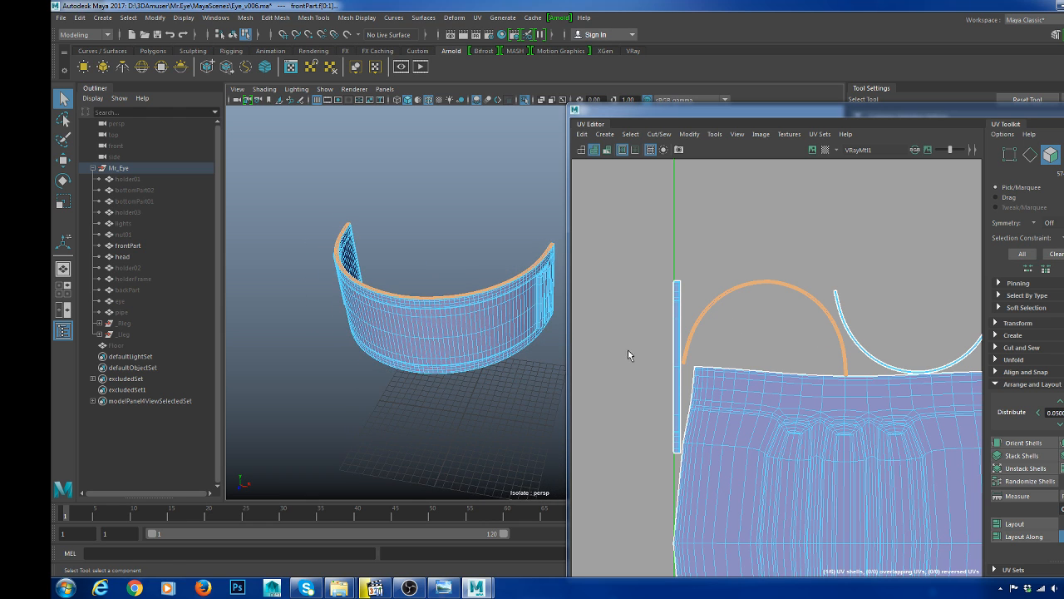
- Examine the large band shell by selecting its faces and a group of edges near its upper corner
alt+middle_drag(717, 371, 618, 298)
alt+right_drag(605, 297, 620, 305)
click(583, 288)
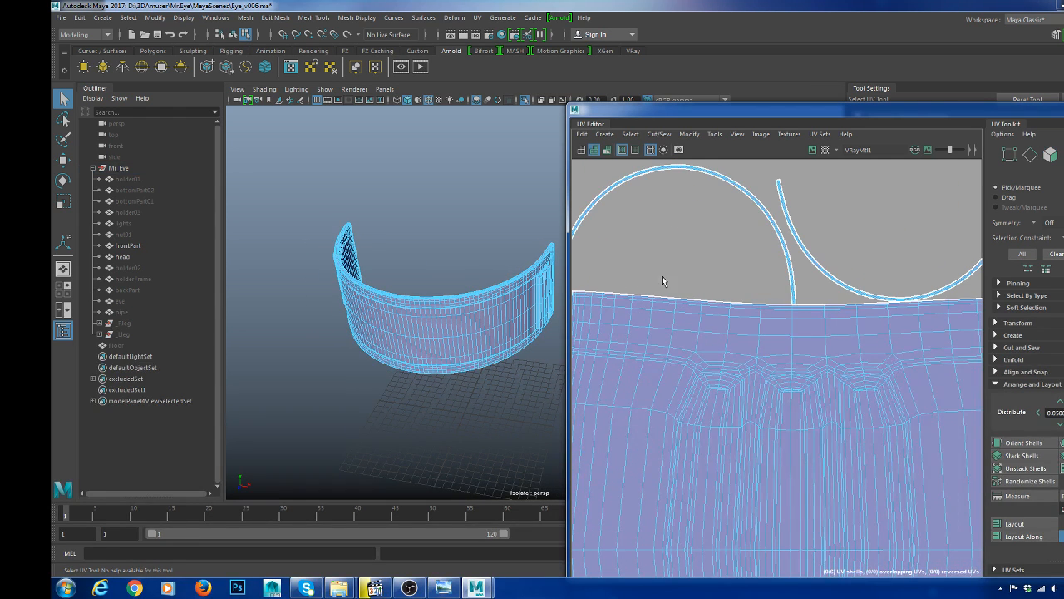
scroll(662, 282, up, 1)
drag(654, 309, 655, 310)
alt+middle_drag(657, 287, 723, 320)
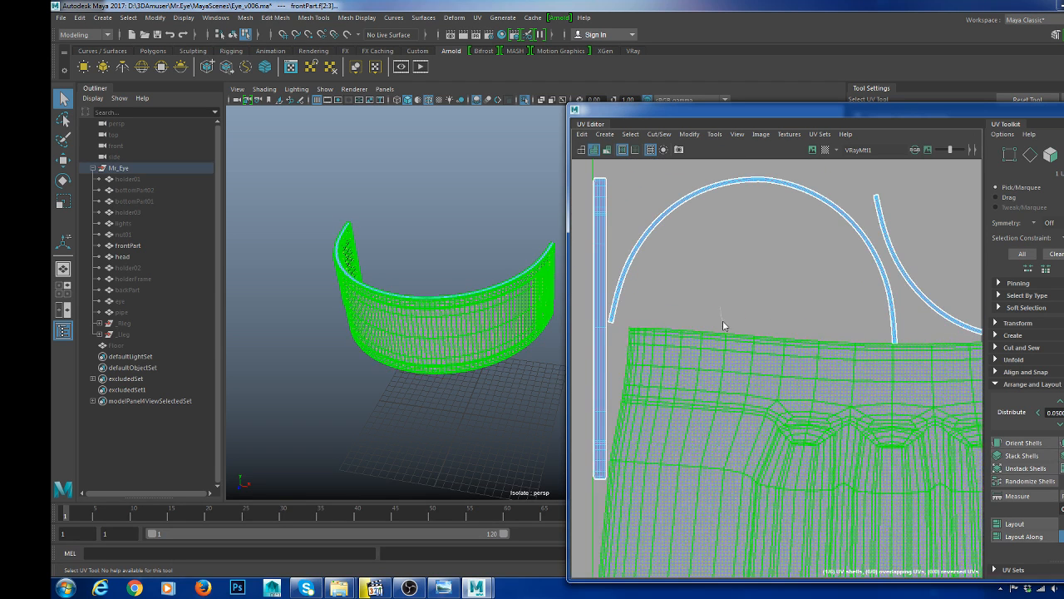
key(F10)
drag(656, 311, 730, 358)
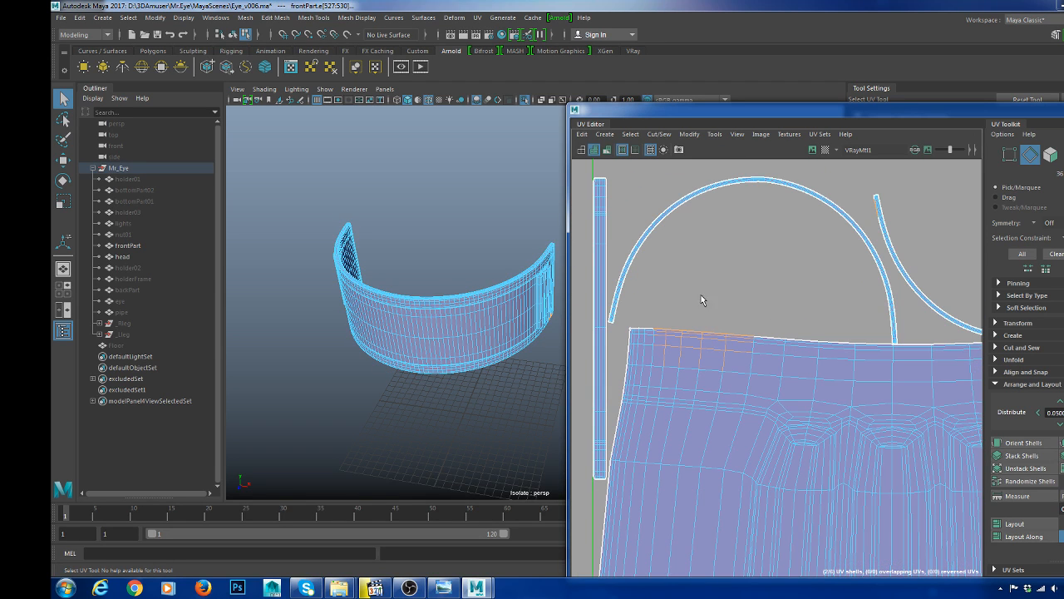
click(482, 305)
scroll(728, 296, down, 5)
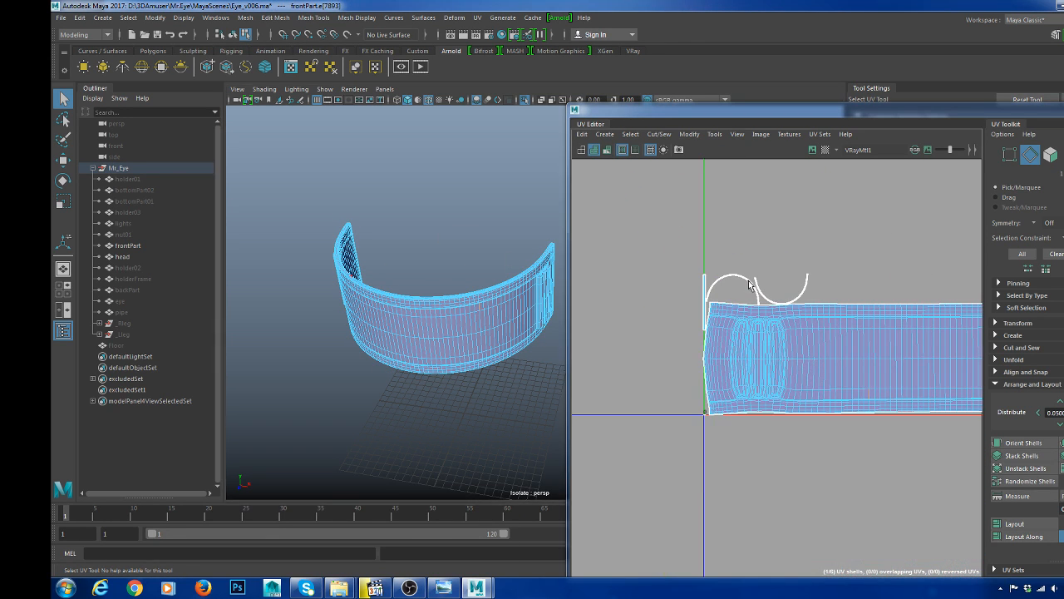
- Select all of frontPart's faces and unfold them with Unfold3D at 3 iterations with Pack enabled
right_drag(749, 281, 749, 319)
scroll(714, 239, down, 5)
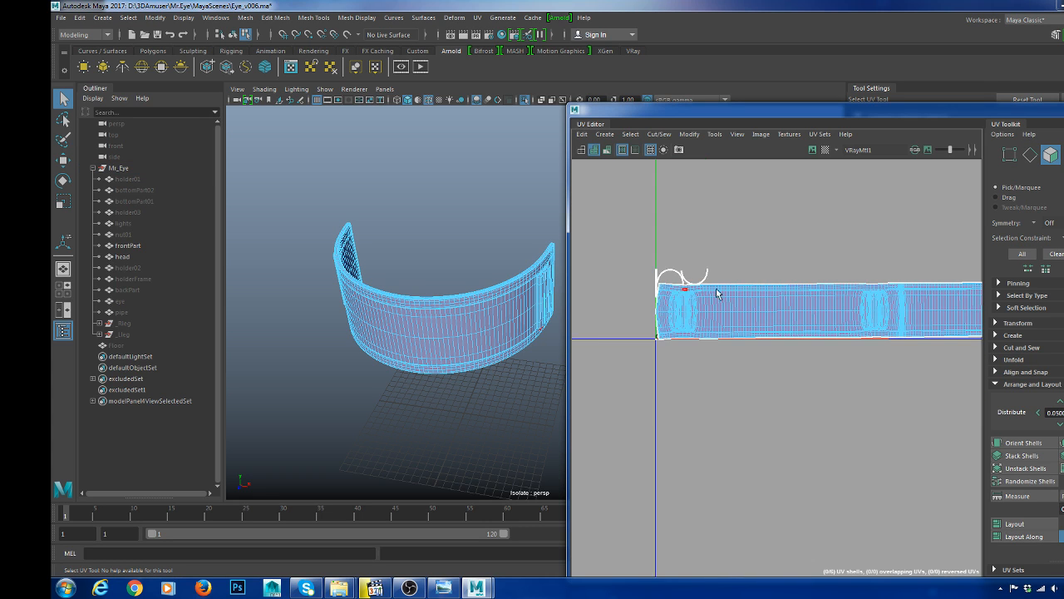
drag(645, 234, 1052, 371)
scroll(791, 336, down, 4)
alt+middle_drag(791, 336, 713, 342)
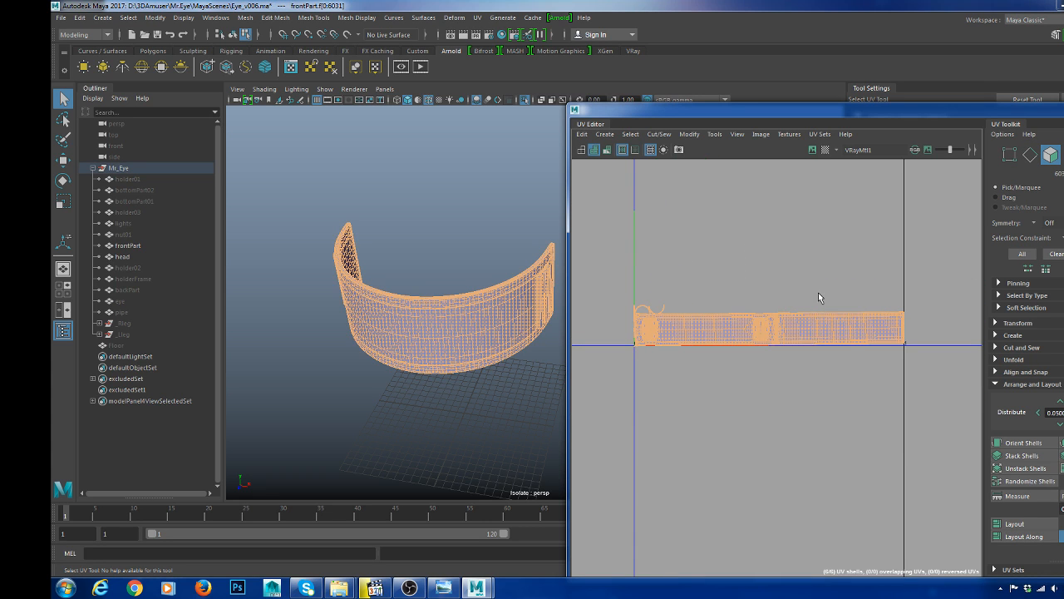
shift+right_click(811, 252)
click(774, 252)
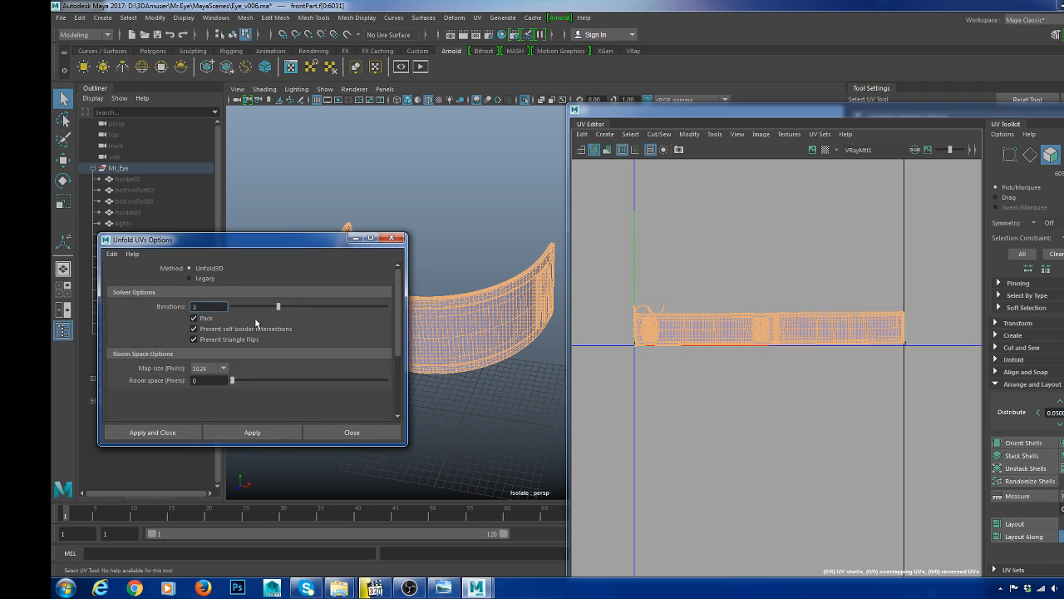
click(268, 432)
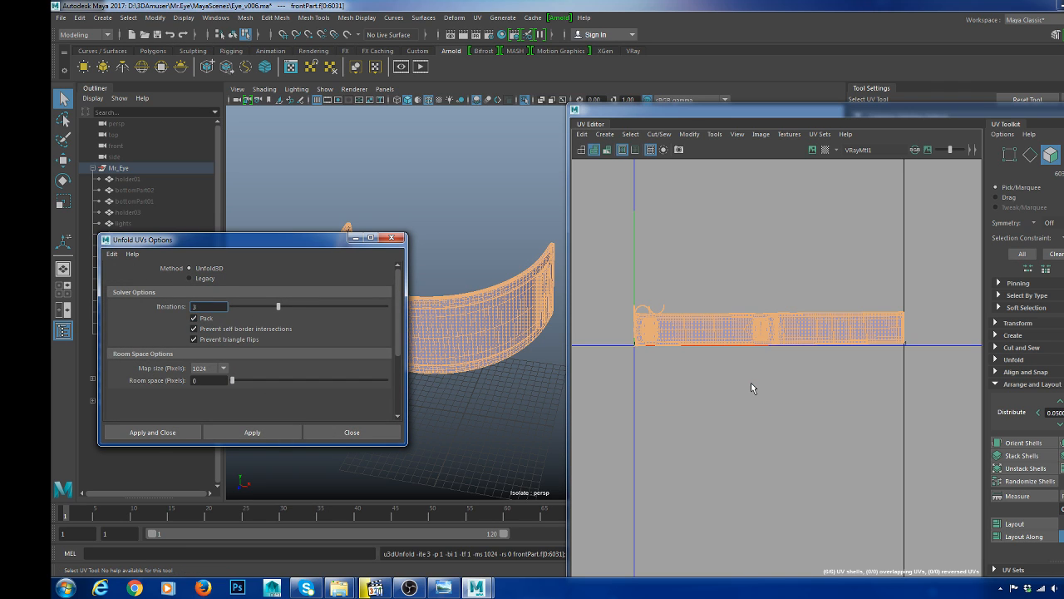
- Move the second arc-shaped shell above the band shell and unfold it with Pack turned off
click(665, 308)
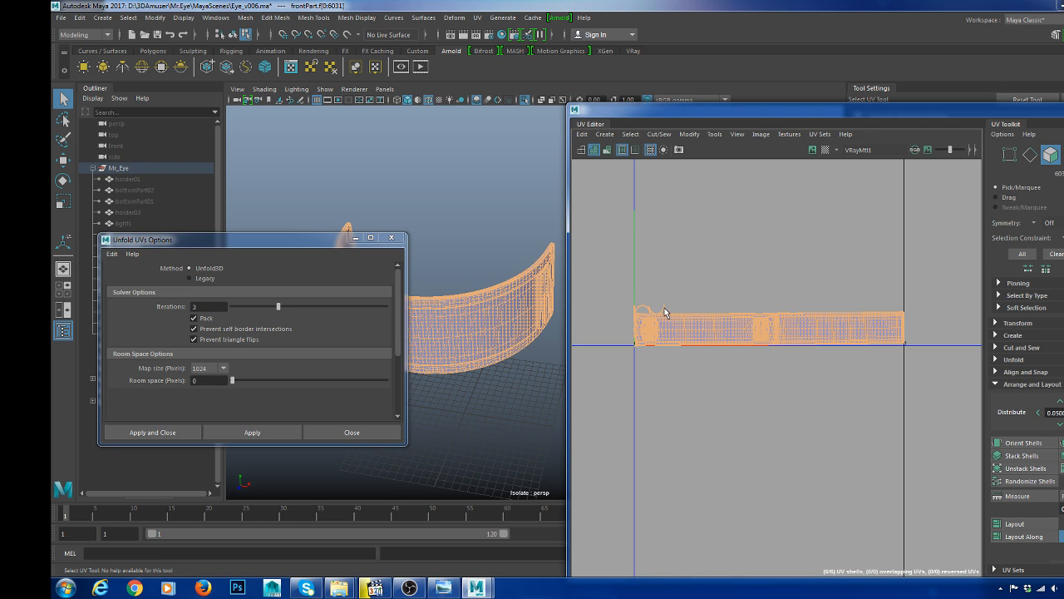
key(w)
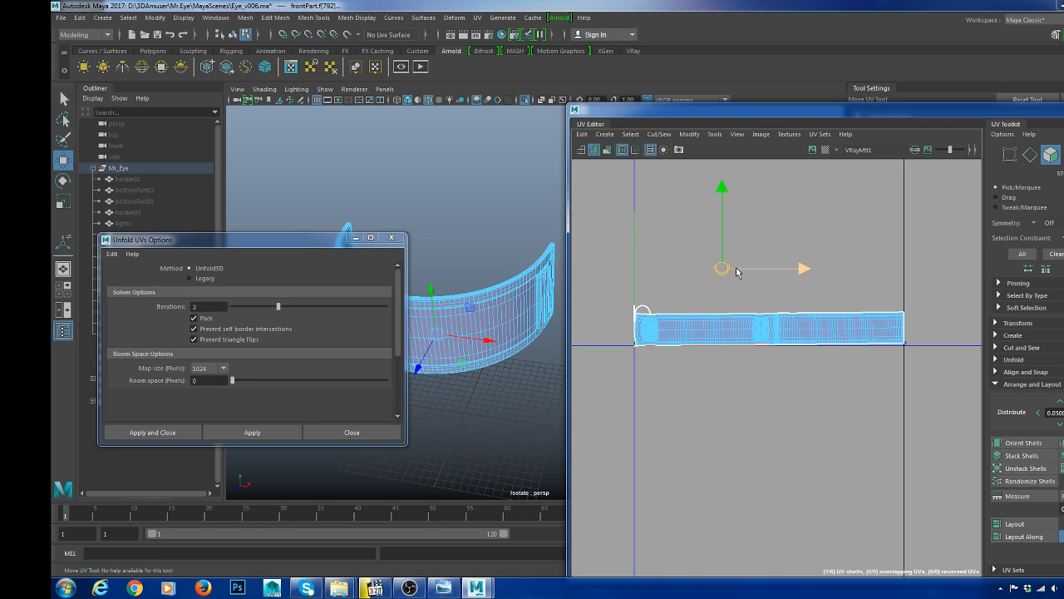
click(204, 322)
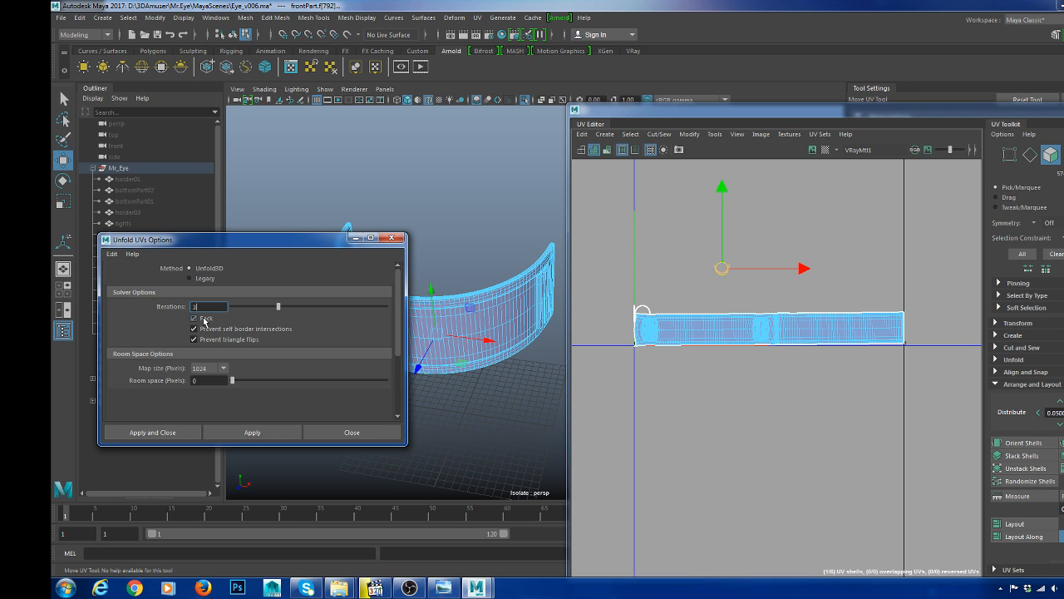
click(265, 431)
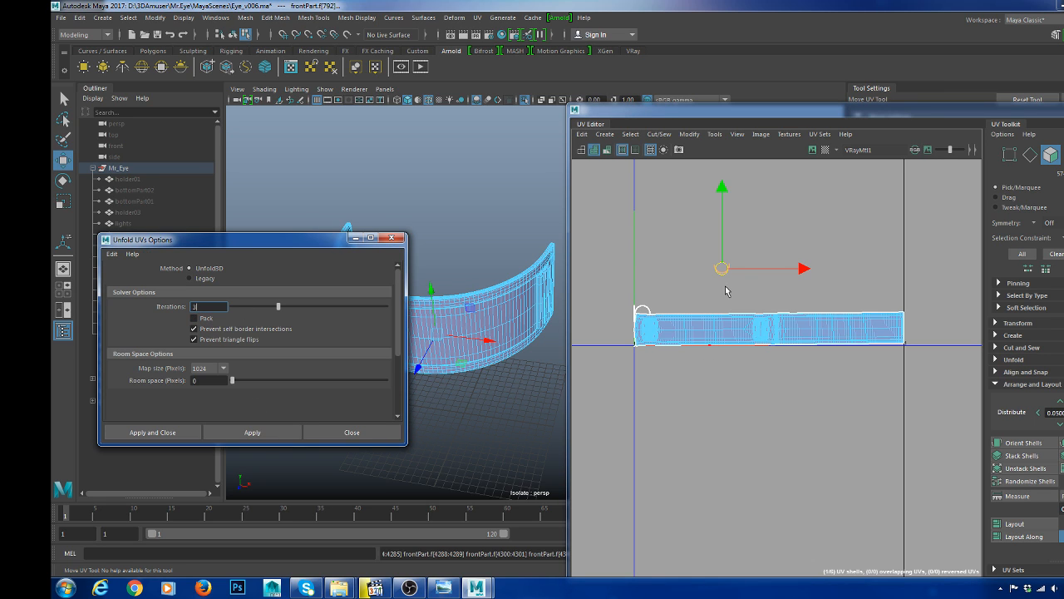
scroll(727, 274, up, 3)
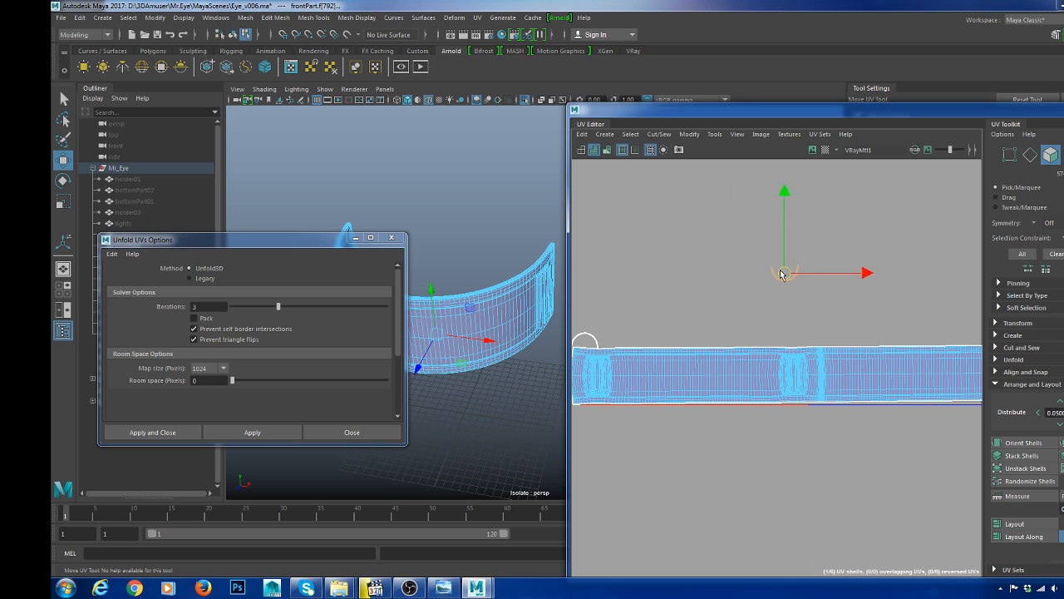
- Try a planar projection on the separated arc-shaped shell and unfold it with the same options
key(r)
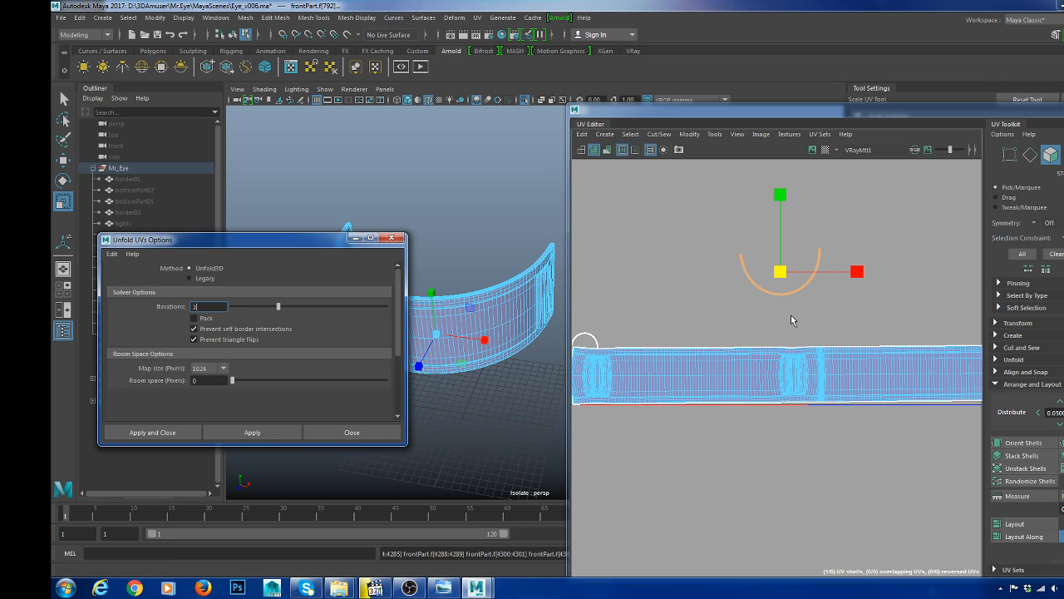
click(643, 314)
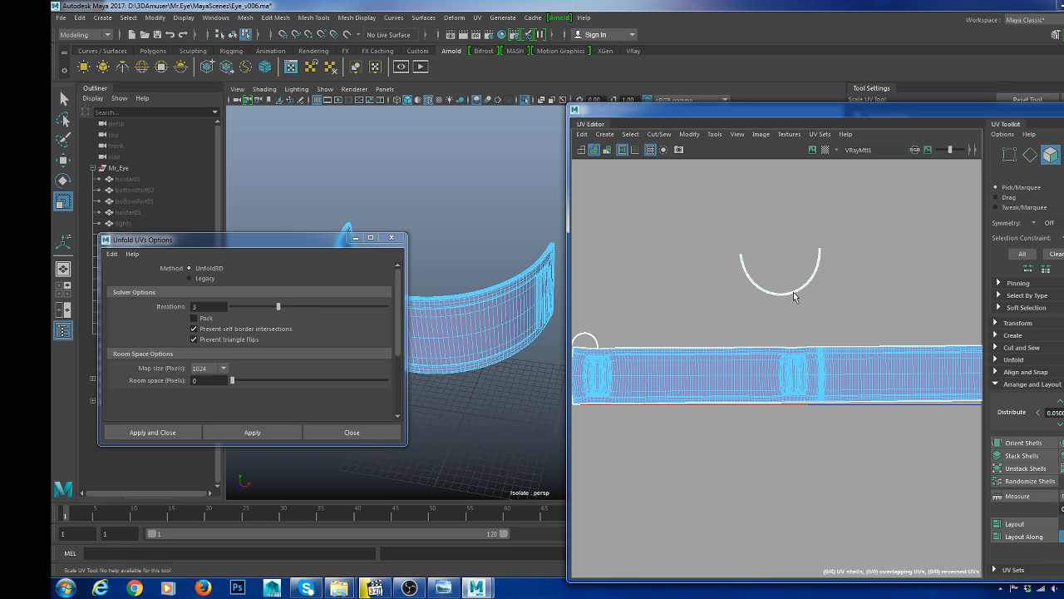
key(ctrl+z)
scroll(796, 297, down, 3)
shift+right_drag(882, 232, 884, 193)
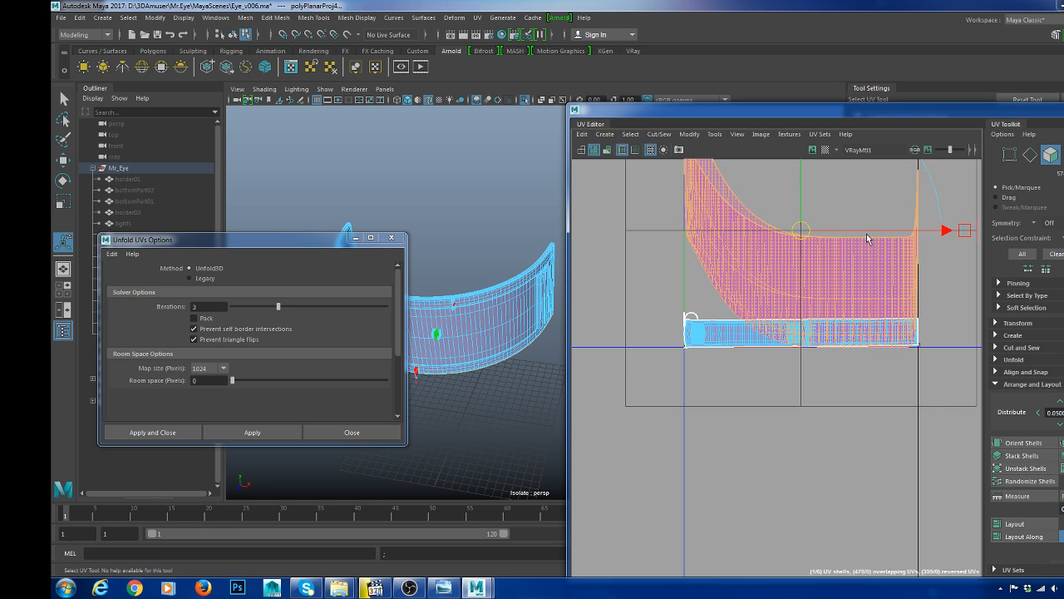
scroll(856, 236, down, 4)
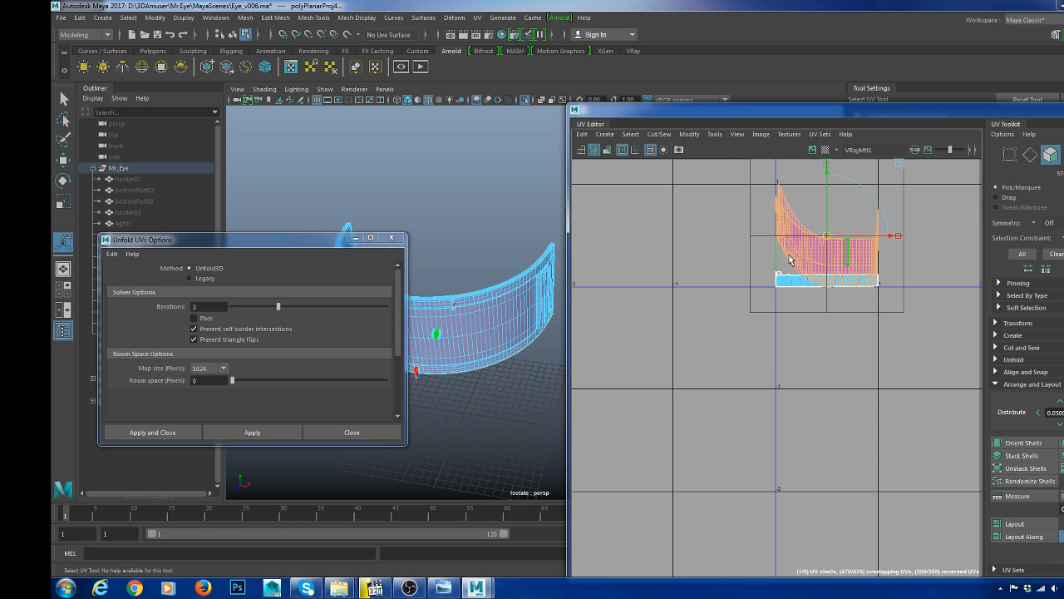
click(272, 431)
scroll(678, 341, down, 6)
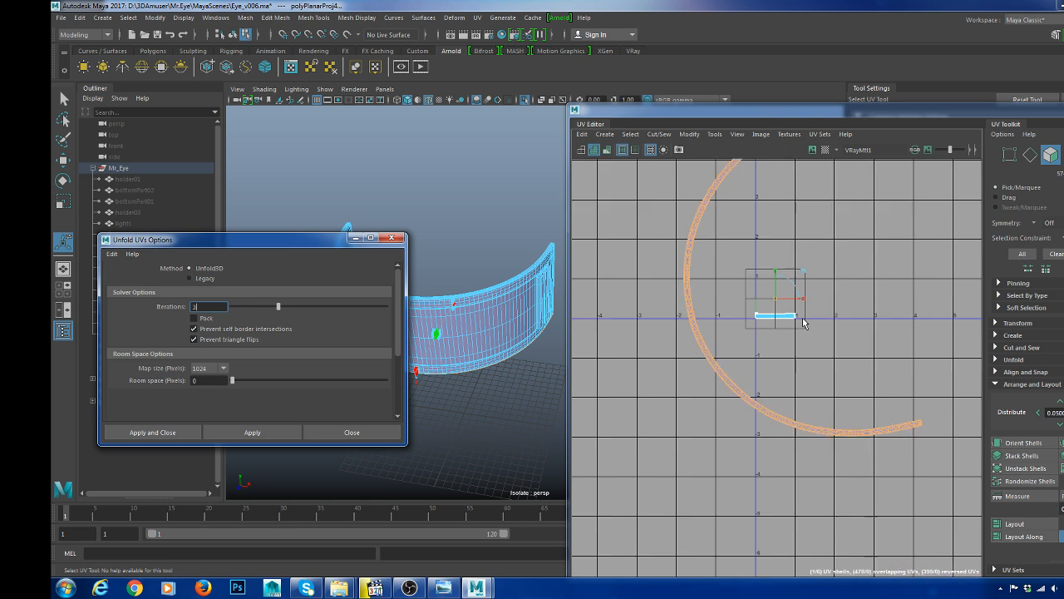
- Undo the unfold and the planar projection of the arc-shaped shell
click(853, 339)
scroll(877, 287, up, 4)
key(ctrl+z)
key(ctrl+z)
key(ctrl+z)
scroll(879, 278, up, 3)
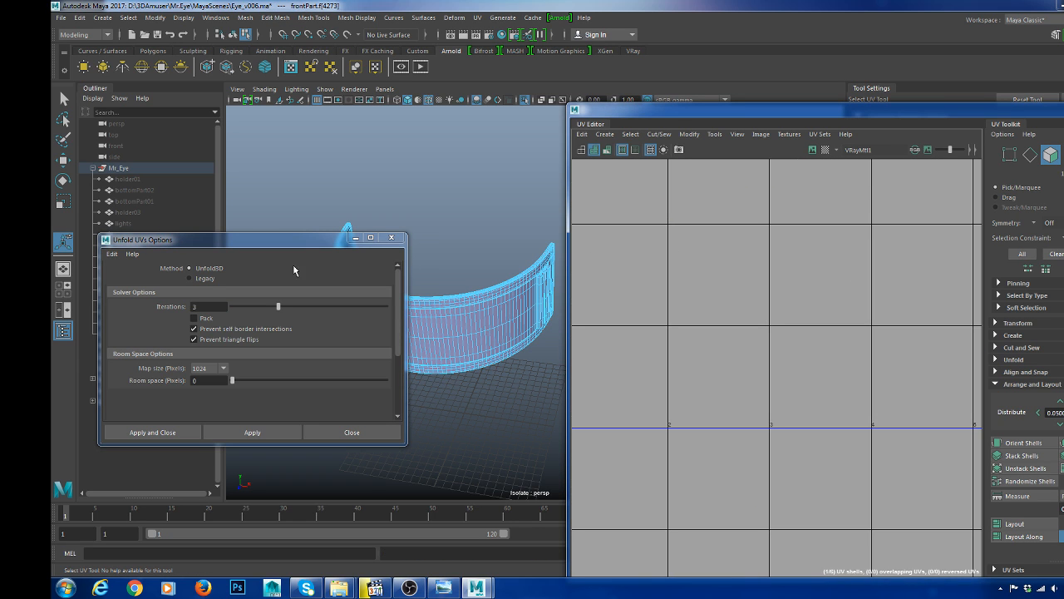
- Close the Unfold UVs options and return frontPart to whole-object selection
click(392, 239)
right_drag(437, 269, 492, 305)
scroll(685, 347, up, 2)
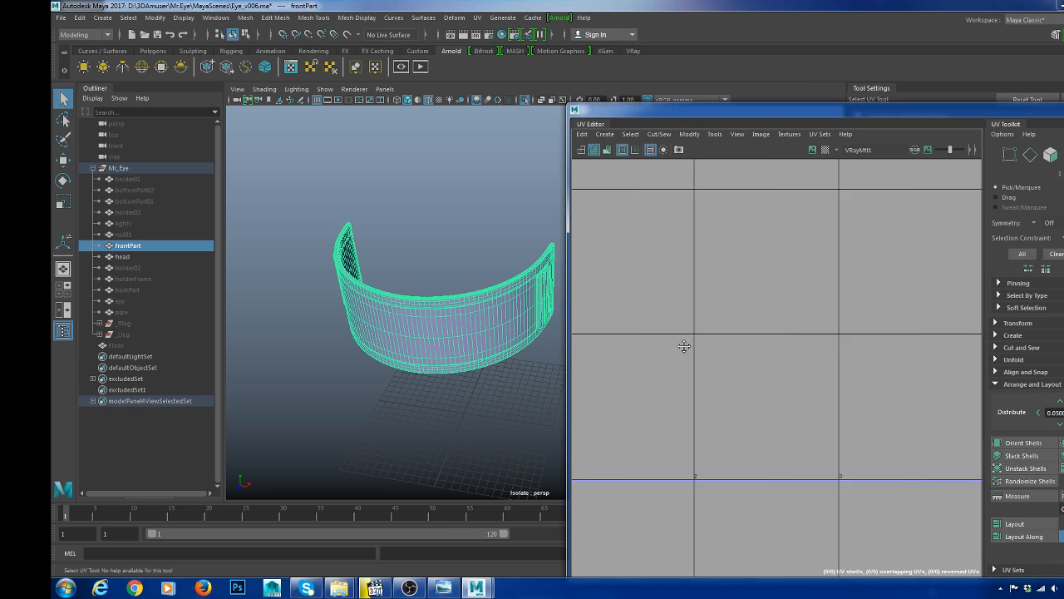
scroll(633, 350, down, 2)
alt+middle_drag(684, 400, 754, 375)
scroll(649, 355, up, 3)
alt+middle_drag(644, 354, 720, 347)
scroll(912, 451, up, 7)
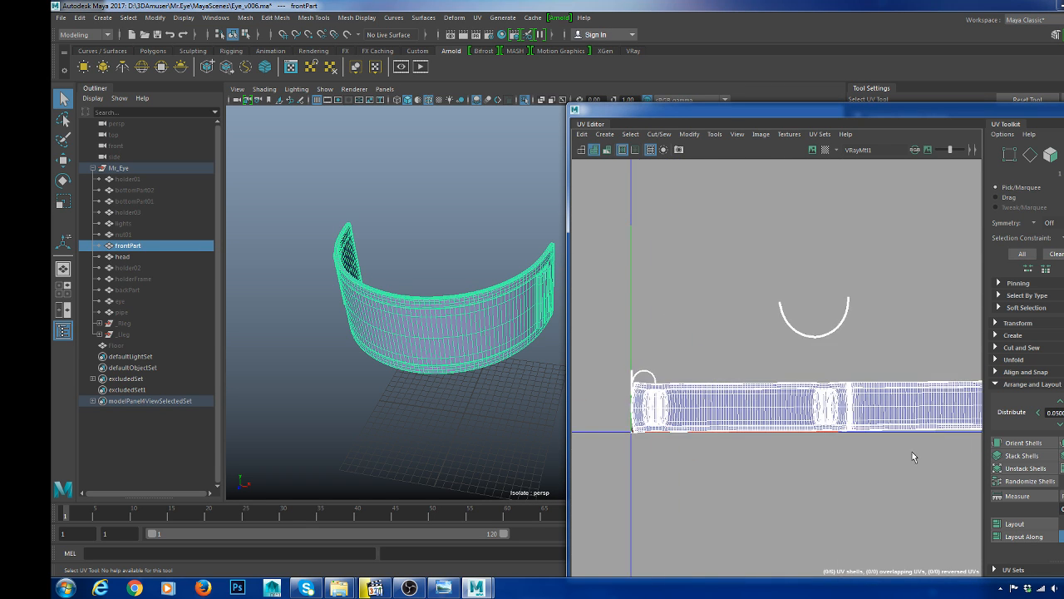
- Select an edge on the separated arc shell and examine the band's ends and inner side on the model
right_drag(784, 338, 788, 307)
scroll(799, 311, up, 4)
click(821, 319)
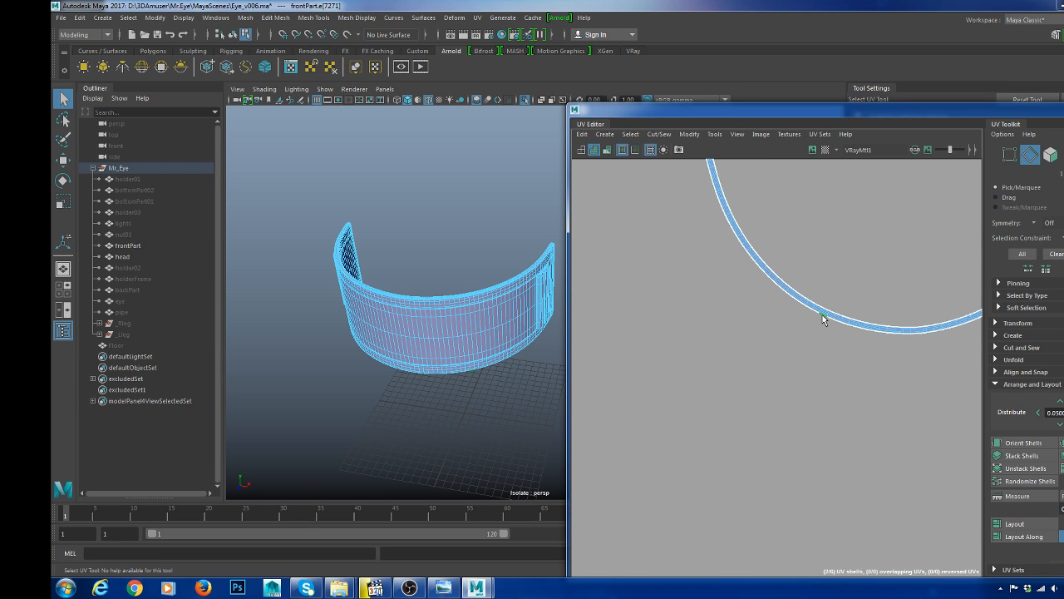
alt+drag(347, 342, 563, 297)
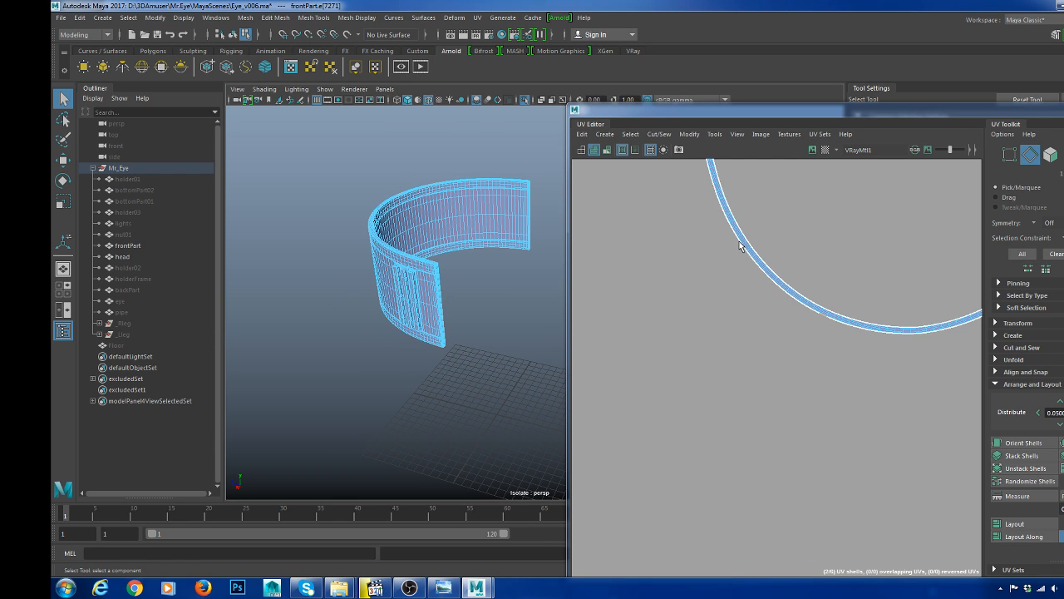
alt+drag(446, 310, 476, 330)
scroll(470, 284, up, 4)
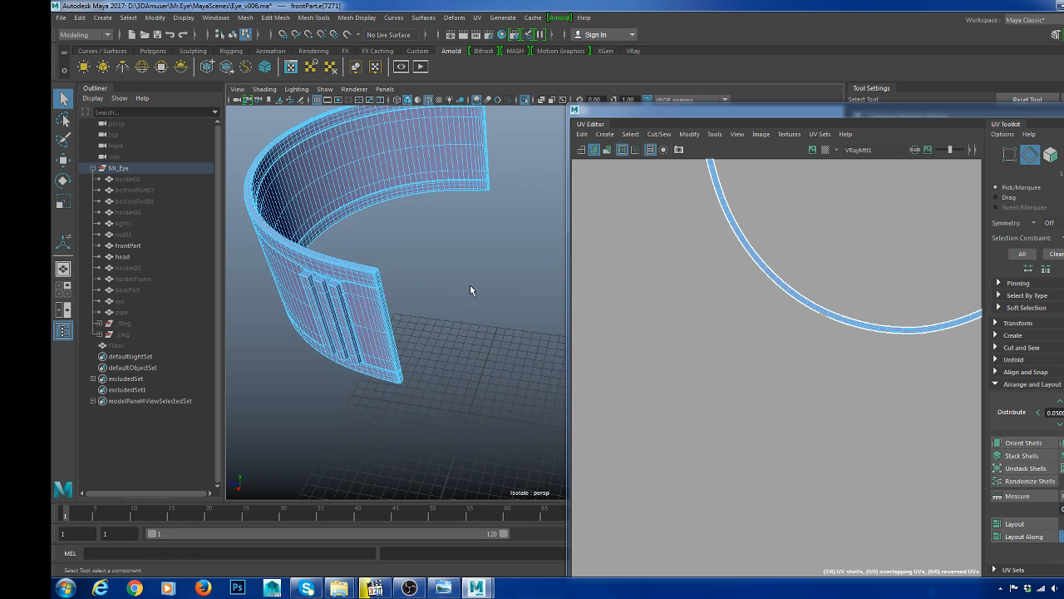
alt+middle_drag(385, 316, 393, 323)
alt+drag(376, 332, 432, 330)
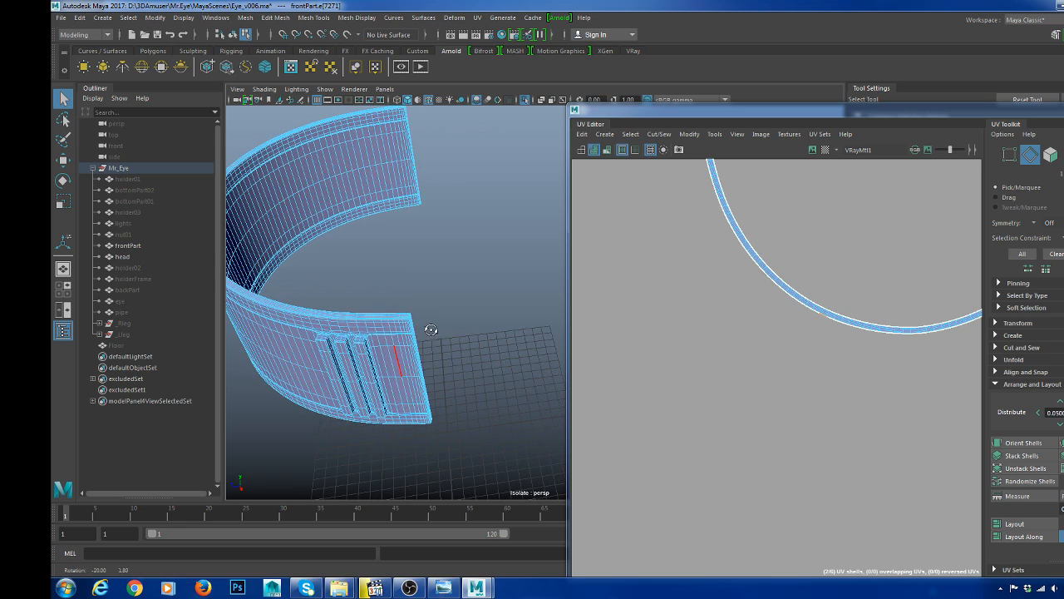
- Select all of frontPart's faces and apply a new planar UV projection to them
right_drag(388, 364, 388, 395)
double_click(388, 350)
shift+right_drag(850, 312, 854, 214)
- Select the edge loop around the narrow end cap at one end of the curved band
alt+drag(506, 330, 440, 358)
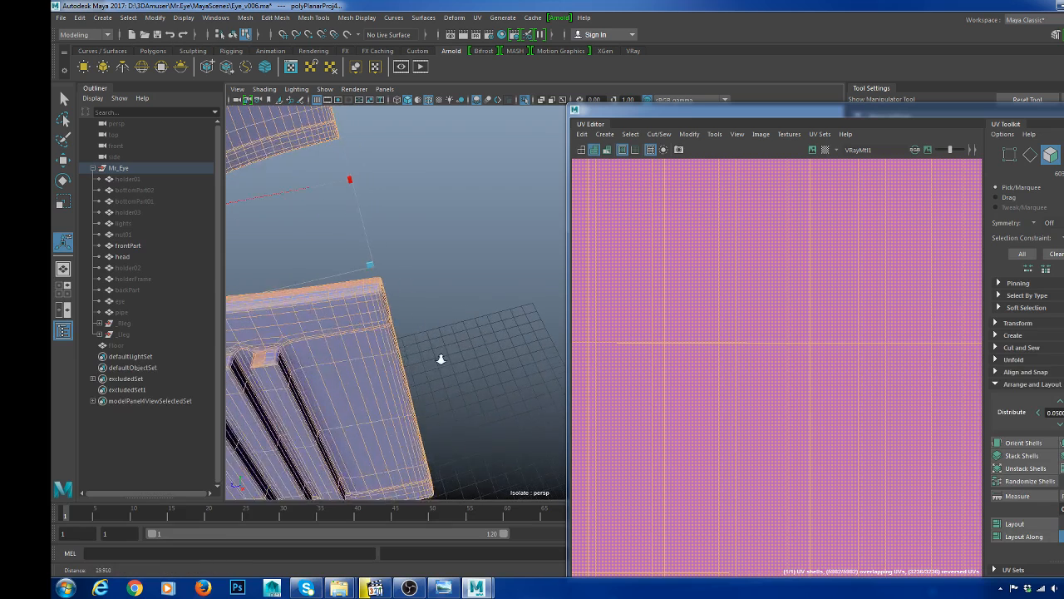
scroll(440, 359, up, 2)
alt+middle_drag(441, 359, 465, 360)
alt+drag(465, 361, 423, 400)
right_drag(328, 317, 325, 293)
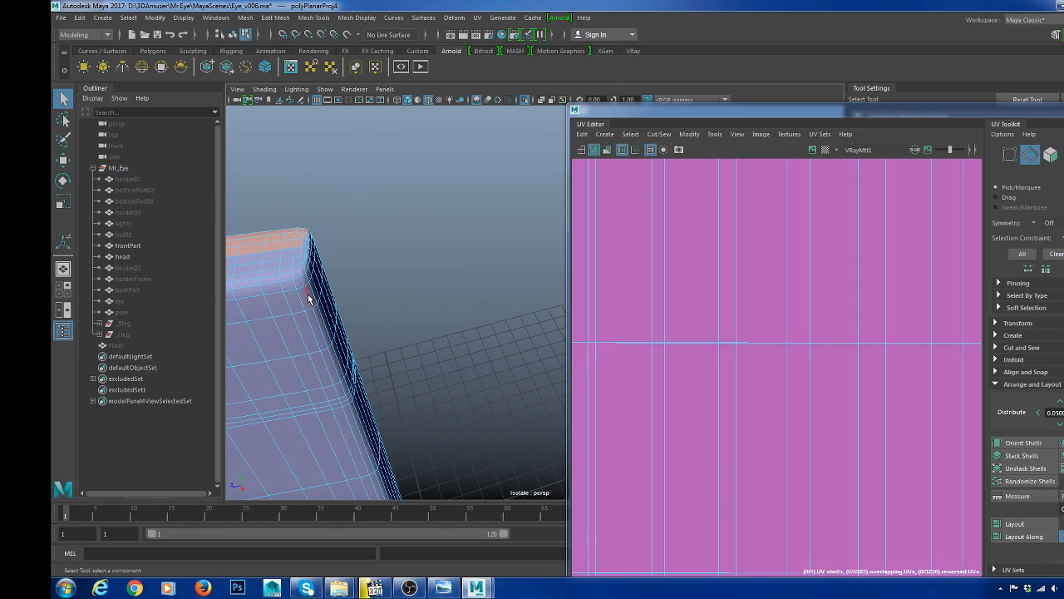
click(311, 294)
- Add the edge loop around the band's opposite end cap to the selection and cut the UVs along both loops
scroll(313, 295, down, 4)
alt+drag(313, 294, 414, 318)
scroll(390, 297, down, 3)
alt+middle_drag(414, 319, 388, 330)
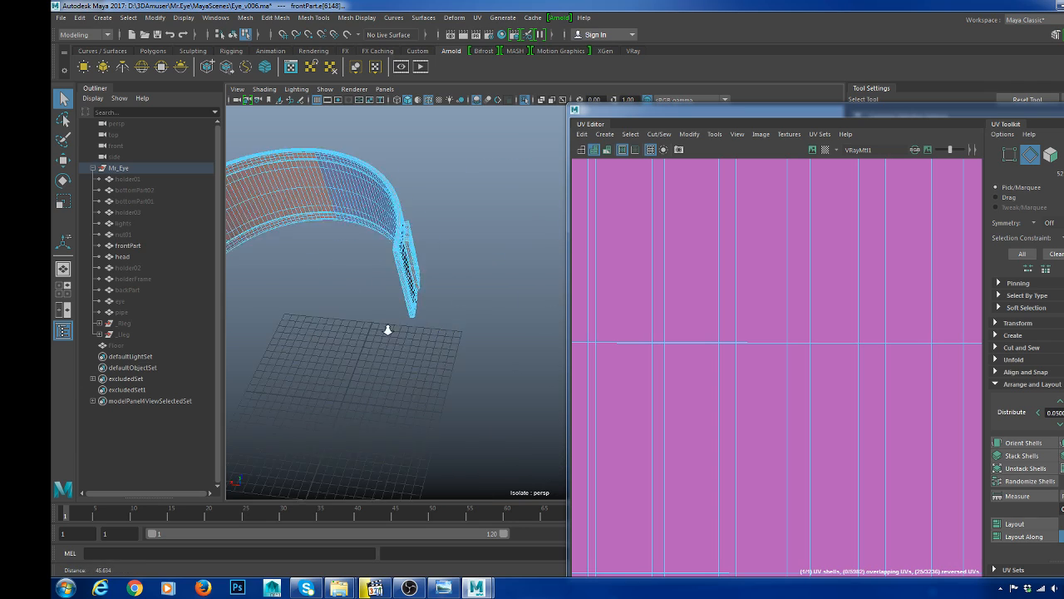
alt+drag(387, 330, 260, 320)
scroll(447, 348, up, 3)
scroll(395, 255, up, 4)
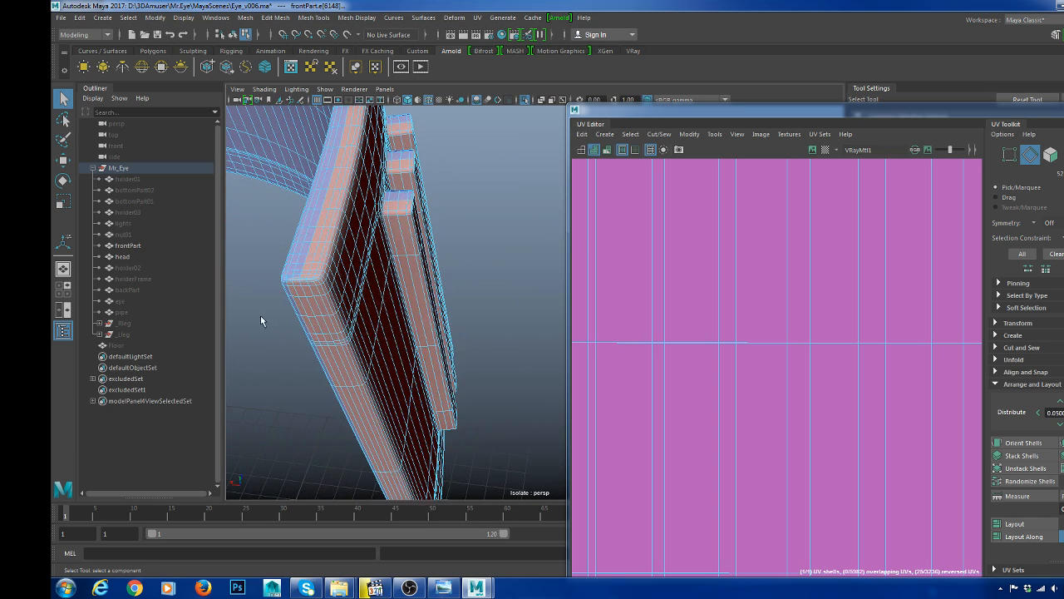
double_click(321, 291)
click(324, 291)
scroll(685, 303, down, 8)
mouse_move(822, 276)
shift+right_down()
mouse_move(782, 287)
mouse_move(819, 258)
shift+right_up()
- Select all UVs of the newly cut frontPart shells and unfold them
drag(620, 209, 873, 414)
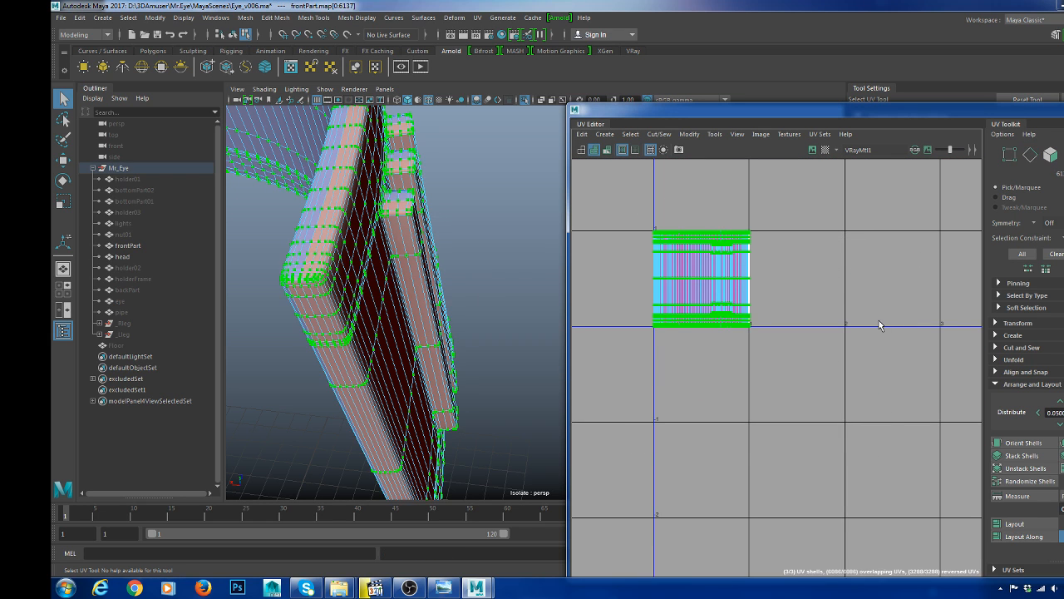
shift+right_drag(879, 298, 827, 295)
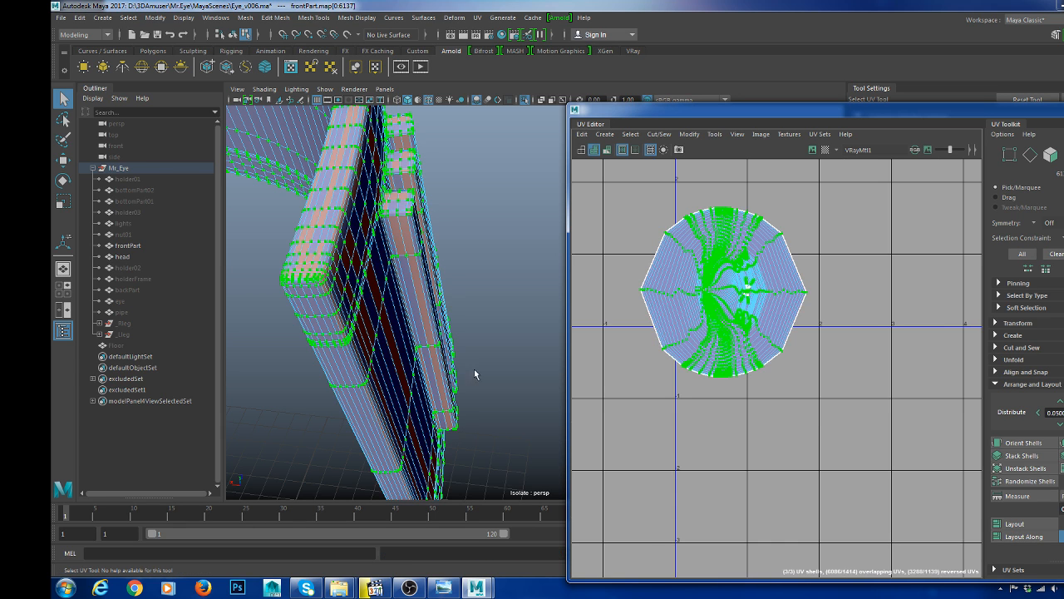
click(746, 392)
- Select the large round shell's faces to check which part of the band it covers
scroll(743, 310, up, 3)
right_drag(745, 291, 748, 324)
double_click(748, 326)
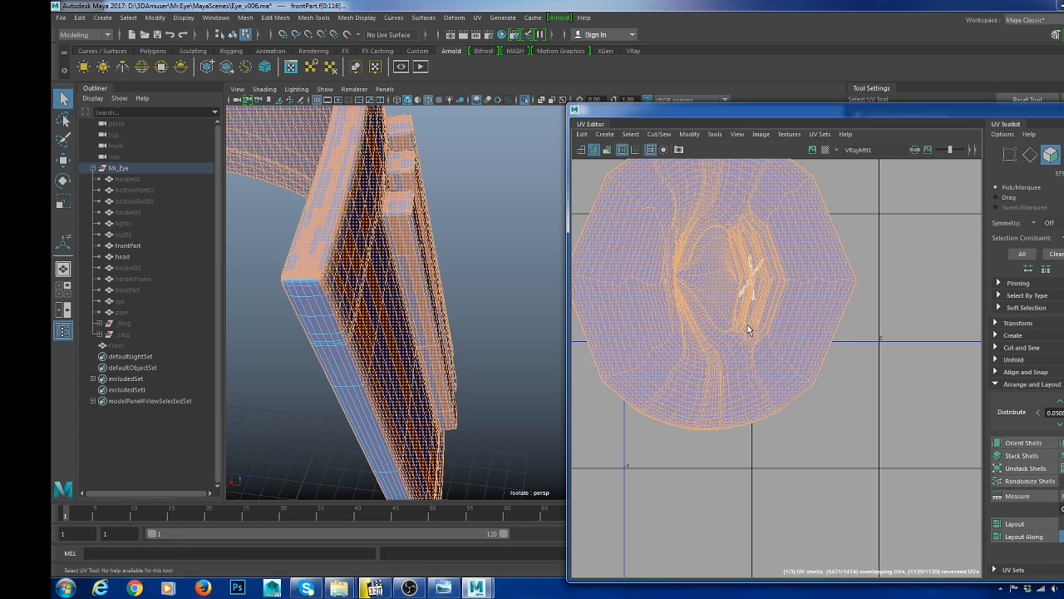
- Move the large round UV shell away from the narrow end-cap shells
scroll(747, 327, down, 4)
key(w)
drag(725, 304, 633, 259)
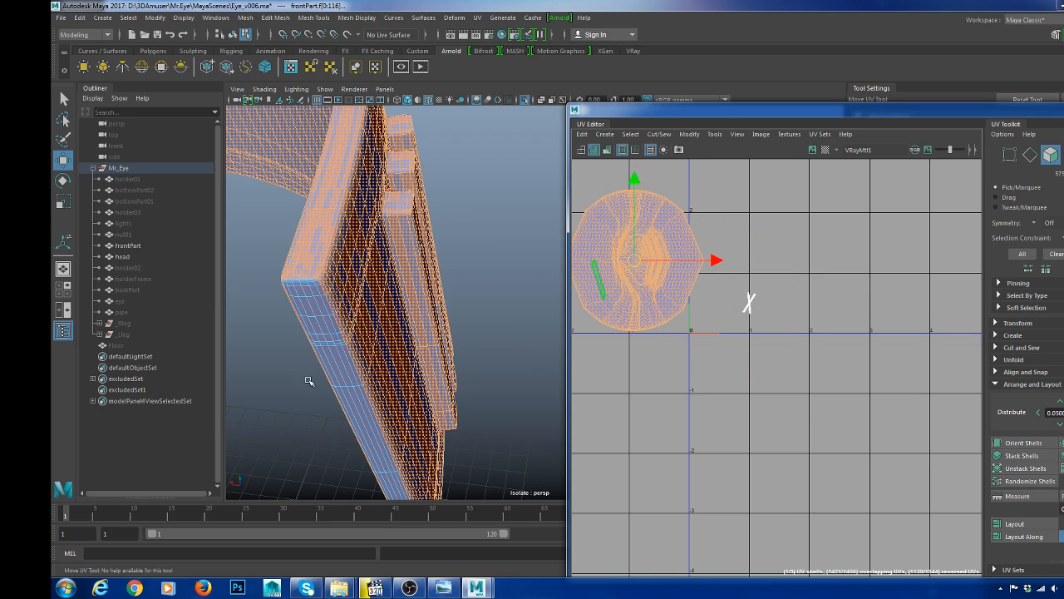
- Select the lengthwise edge loop running around the band and across its end cap and cut the UVs along it
alt+drag(405, 349, 502, 443)
alt+middle_drag(376, 358, 463, 357)
alt+drag(463, 357, 438, 334)
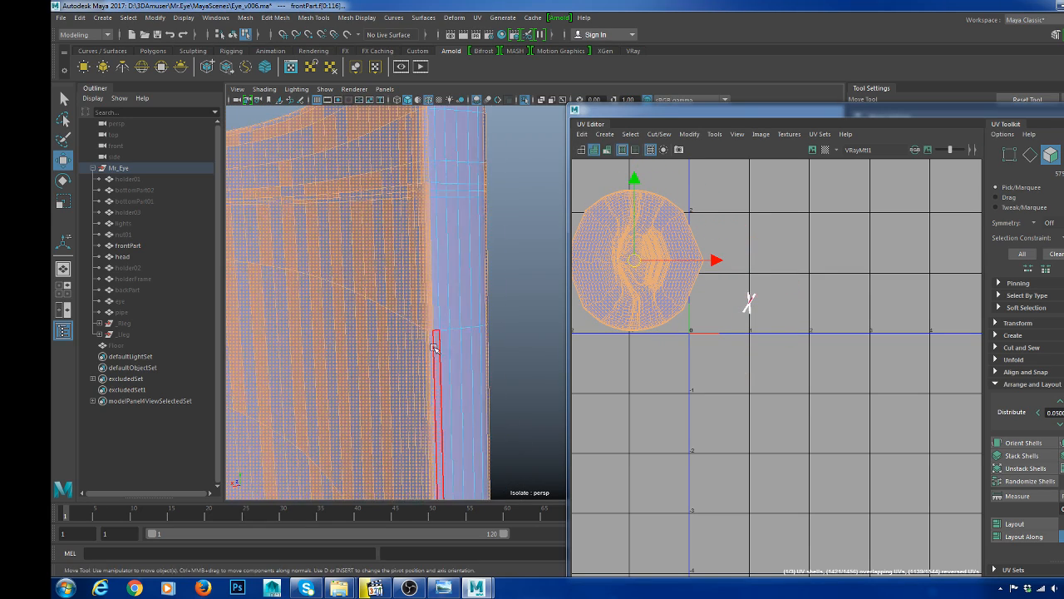
right_drag(436, 336, 426, 315)
double_click(402, 318)
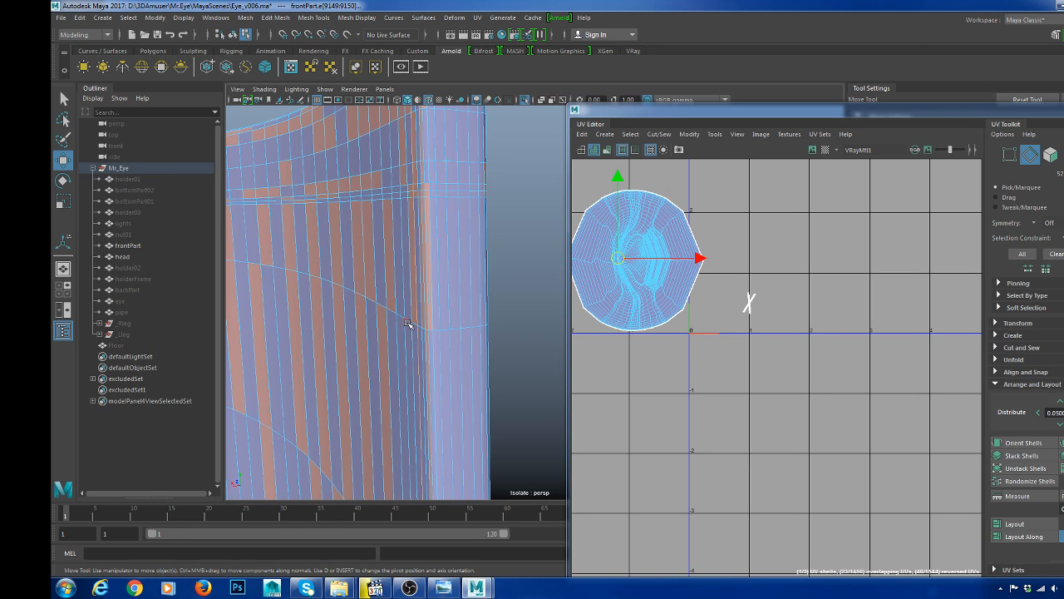
click(438, 334)
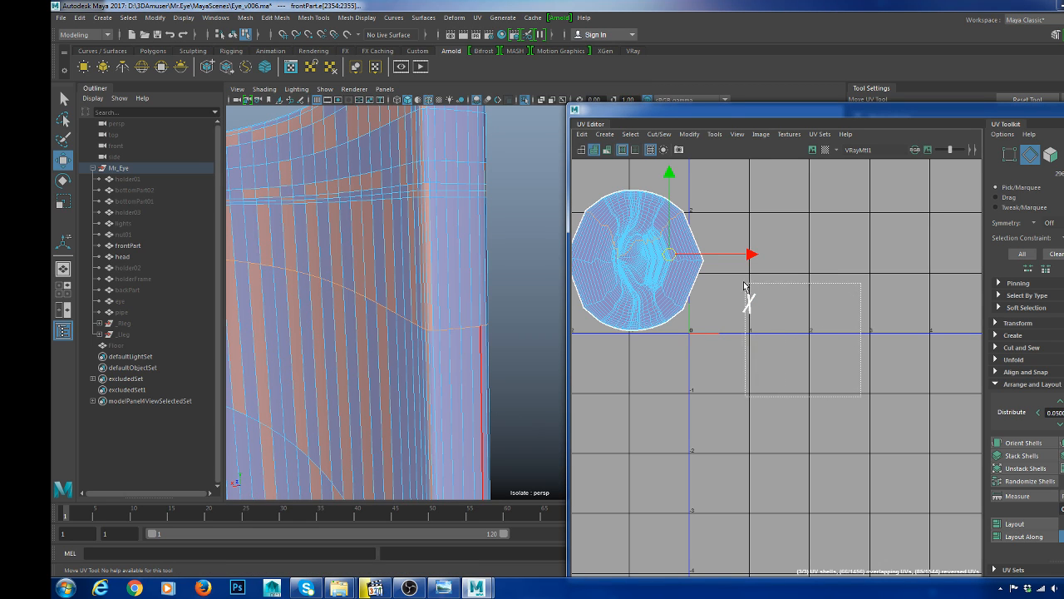
drag(736, 285, 732, 287)
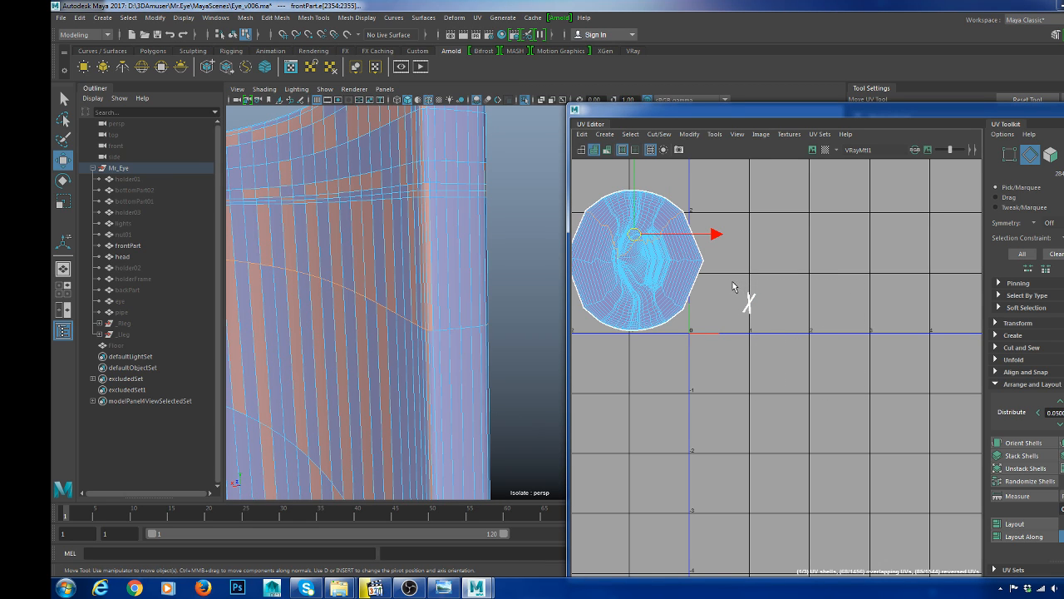
shift+right_click(814, 332)
shift+right_drag(814, 331, 779, 348)
- Select all UVs of the frontPart shells and unfold them
right_drag(706, 363, 778, 366)
drag(836, 399, 574, 177)
shift+right_drag(805, 238, 743, 244)
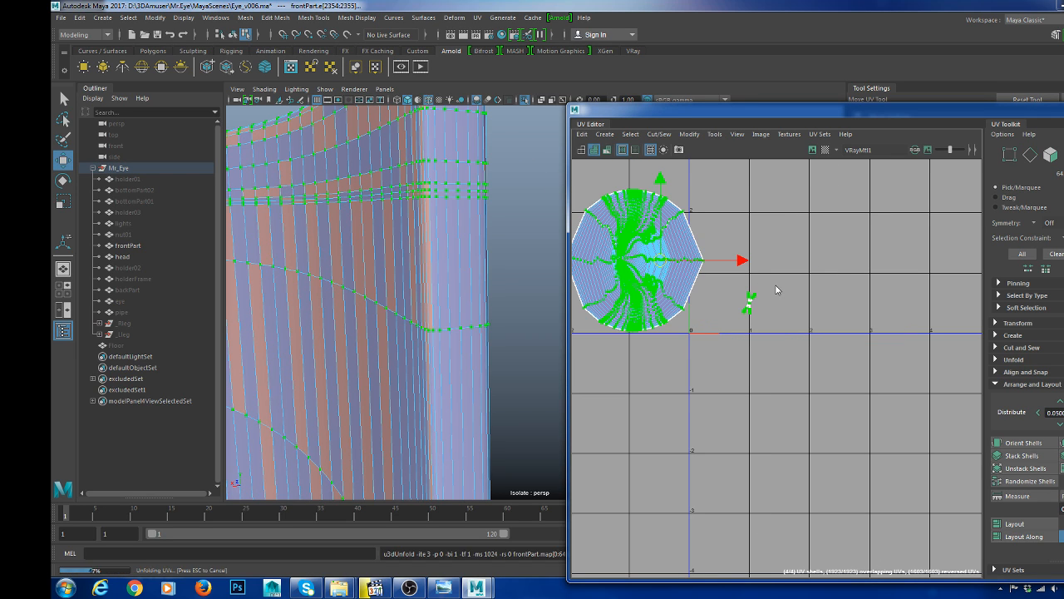
click(741, 387)
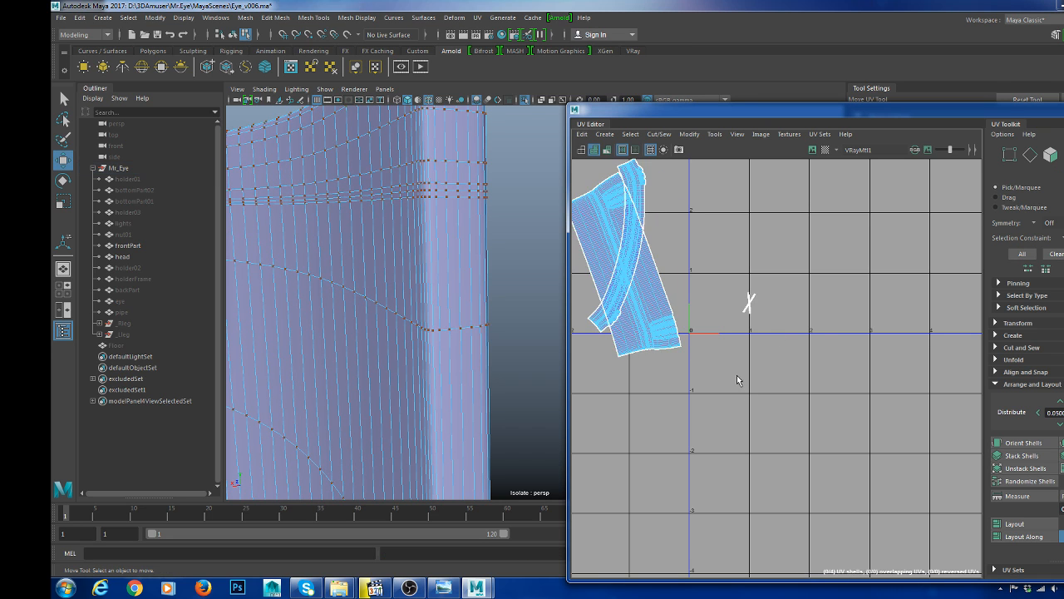
- Select all frontPart shells and unfold them with Unfold3D, 3 iterations, packing on and a map size of 1024
scroll(701, 344, down, 1)
alt+middle_drag(702, 344, 827, 417)
scroll(826, 418, up, 3)
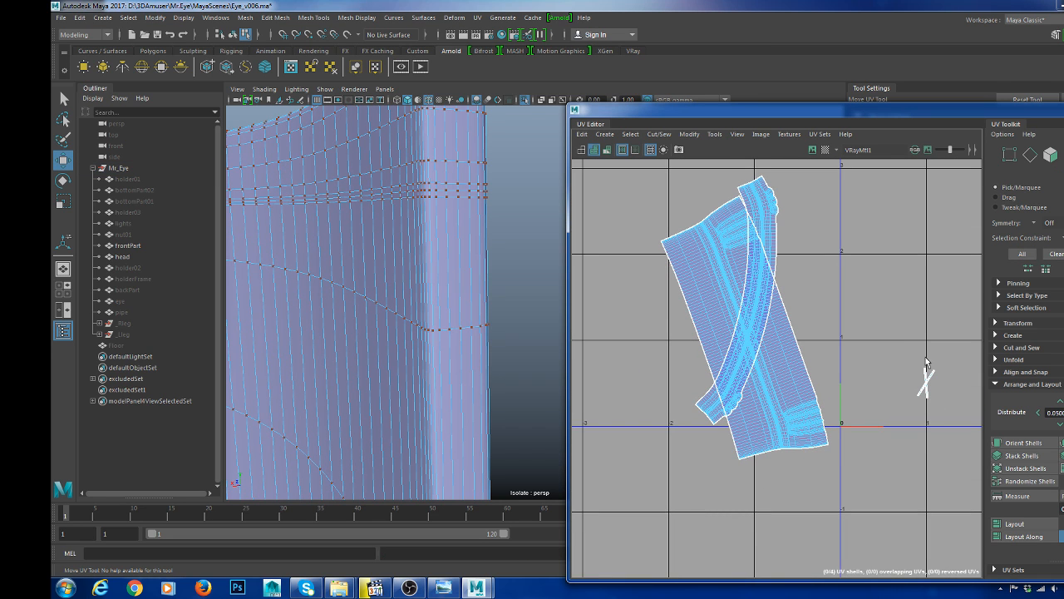
drag(716, 219, 1025, 521)
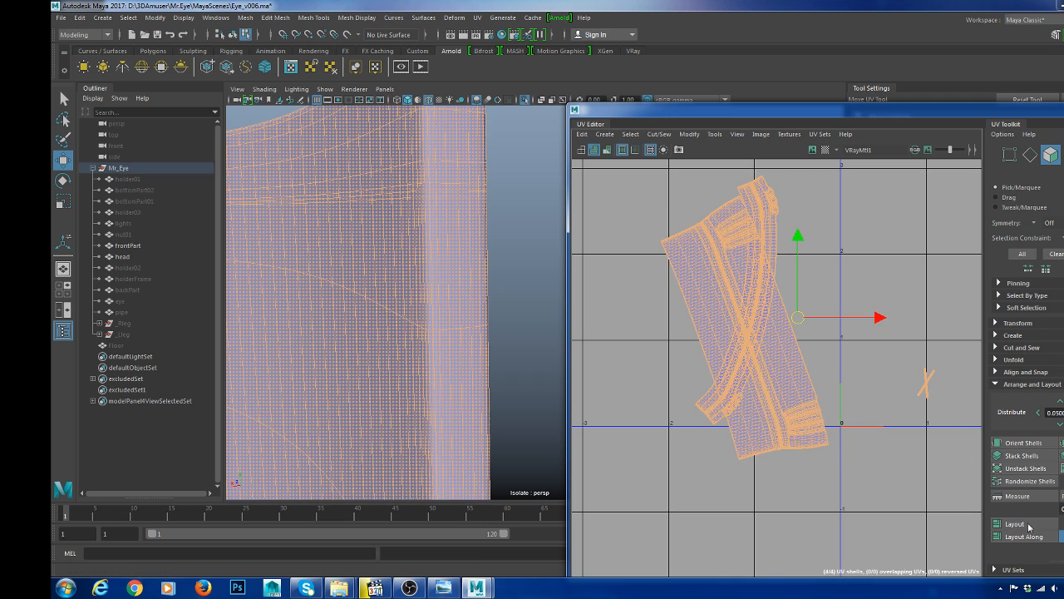
shift+right_drag(911, 266, 876, 267)
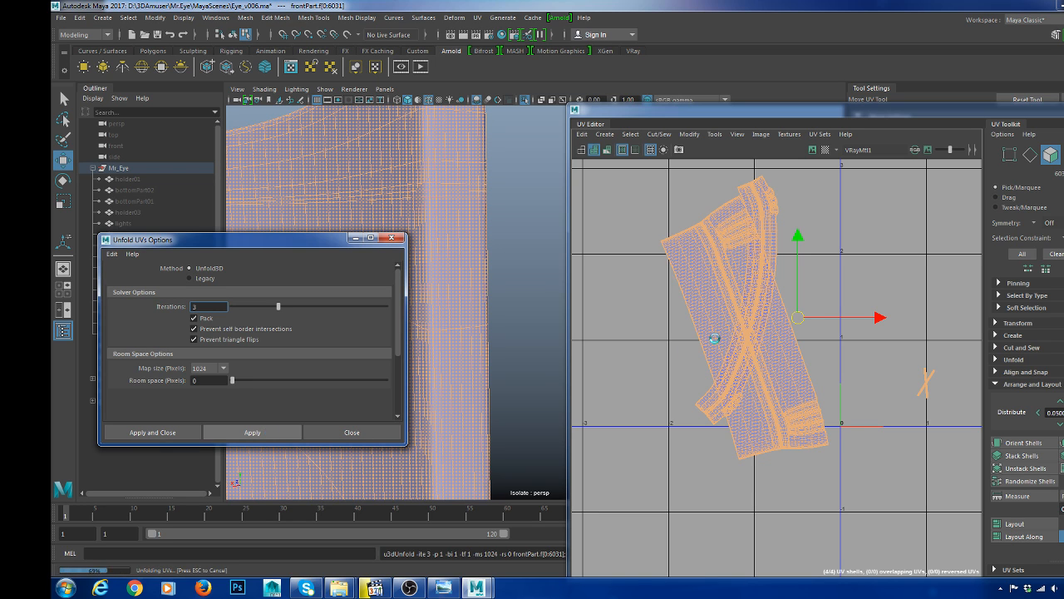
click(735, 381)
- Move and sew the short border edge at one end of the wide shell to join the curved shell to it
alt+right_drag(735, 382, 854, 394)
alt+middle_drag(854, 395, 724, 311)
alt+right_drag(724, 311, 865, 356)
alt+middle_drag(897, 374, 824, 350)
alt+middle_drag(781, 290, 754, 328)
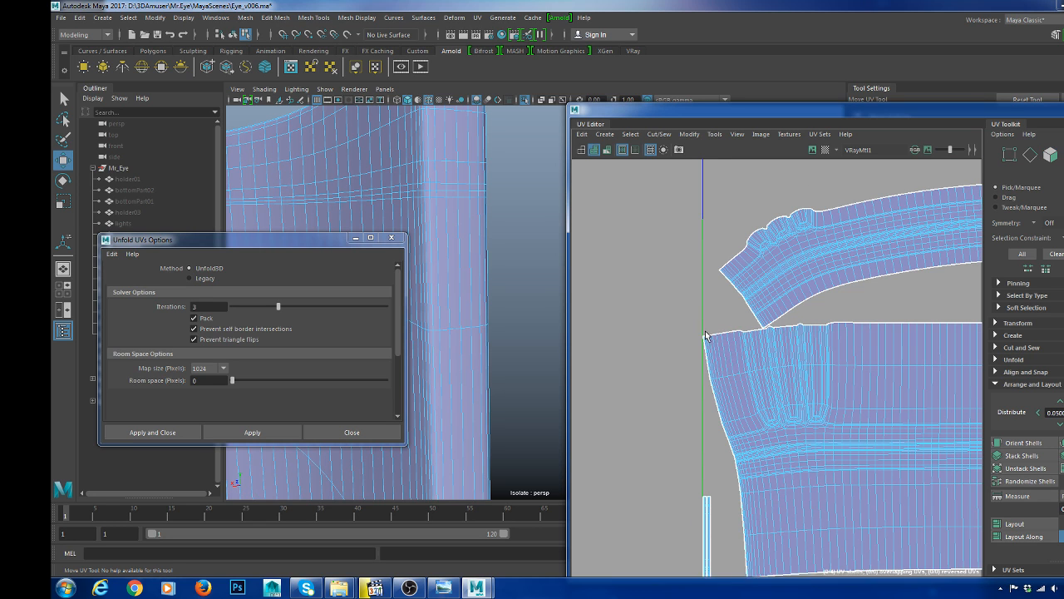
alt+right_drag(707, 331, 790, 356)
click(691, 363)
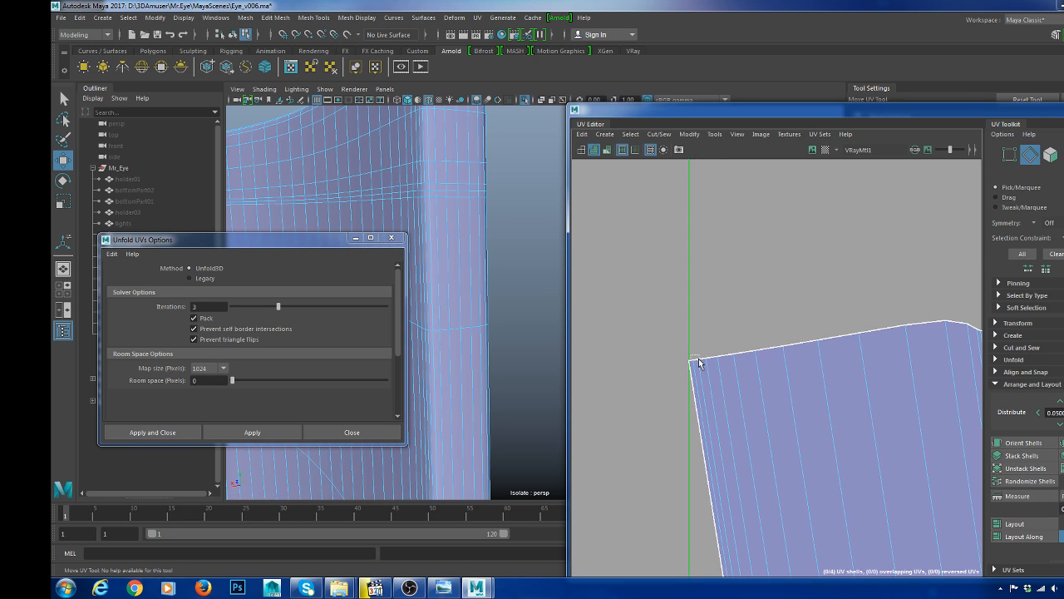
shift+right_drag(808, 273, 807, 230)
scroll(809, 273, down, 8)
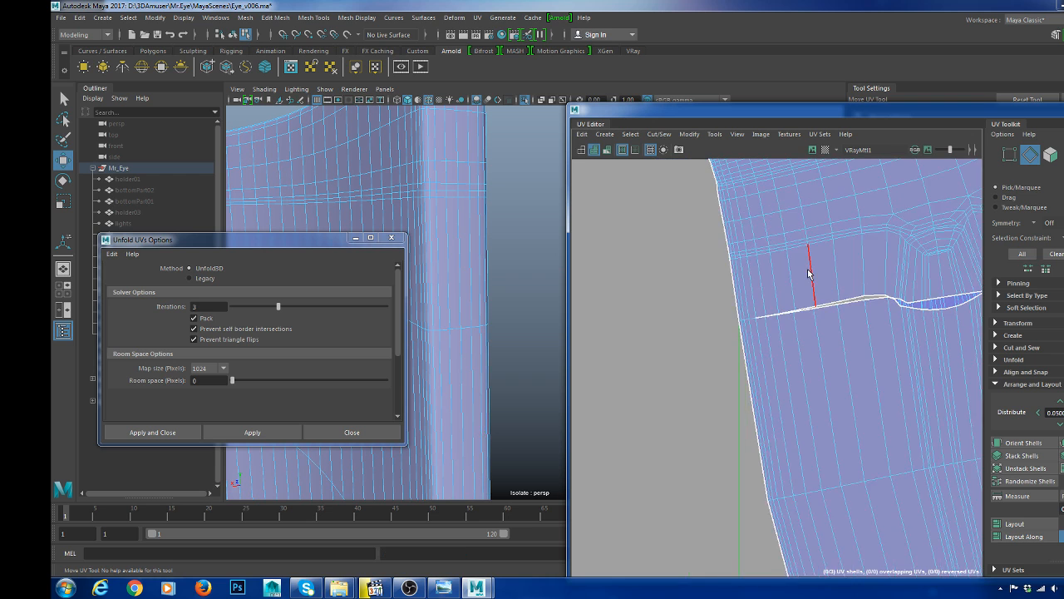
- Select the matching border edge at the opposite end of the wide shell and sew it
mouse_move(953, 311)
alt+middle_down()
mouse_move(830, 302)
mouse_move(540, 226)
alt+middle_up()
alt+middle_drag(789, 309, 705, 302)
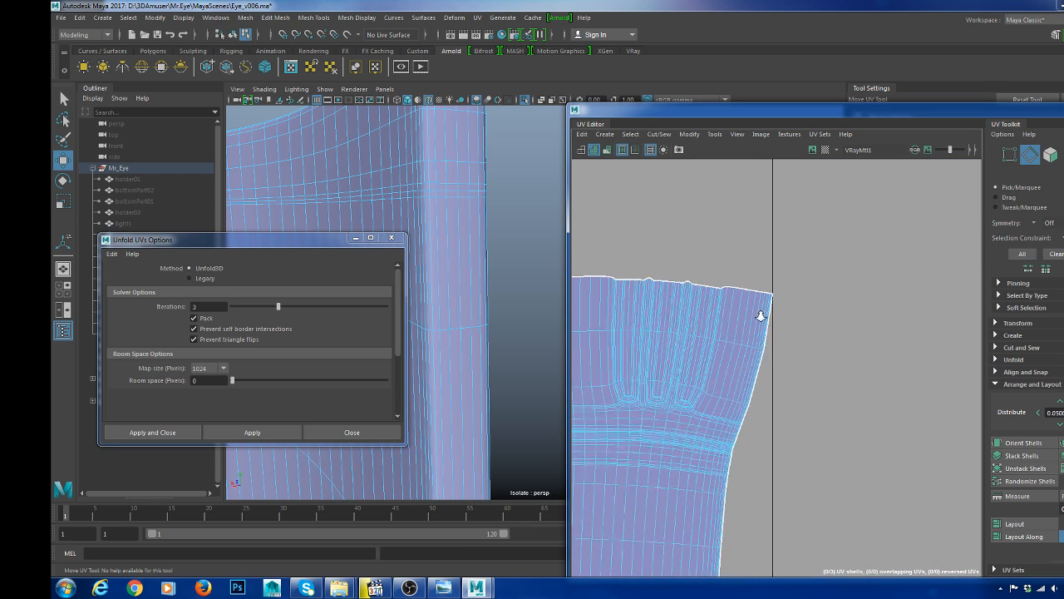
scroll(820, 307, up, 8)
drag(717, 212, 812, 278)
ctrl+drag(677, 363, 943, 487)
shift+right_drag(872, 320, 871, 247)
- Select the full border edge loop between the two joined long shells and sew it closed
scroll(734, 276, down, 4)
alt+middle_drag(697, 337, 950, 357)
double_click(848, 294)
scroll(850, 328, down, 8)
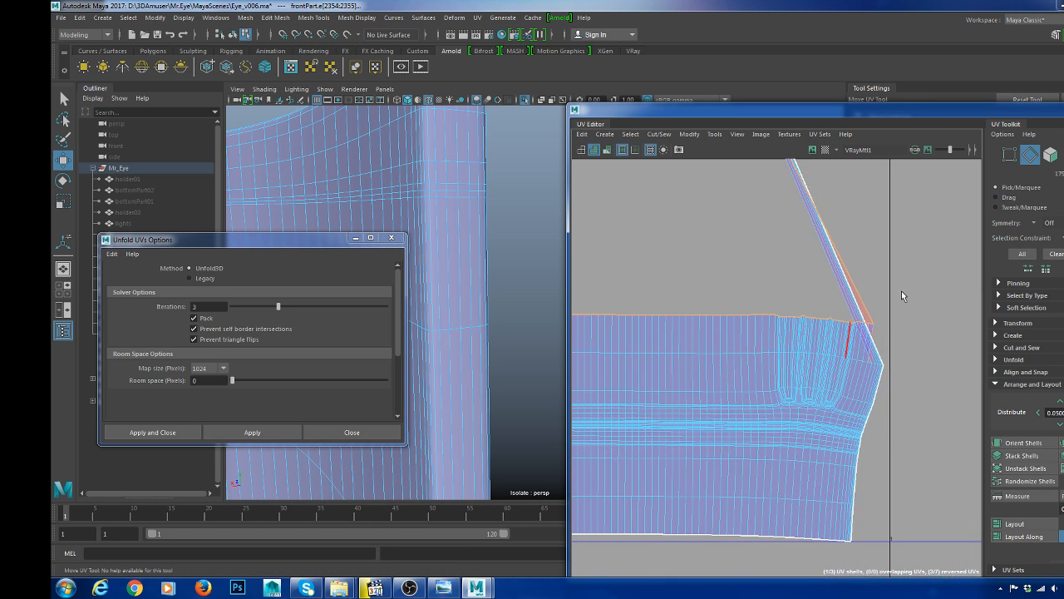
shift+right_drag(903, 290, 903, 229)
- Select all shells of the sewn frontPart and unfold them again
scroll(822, 311, down, 7)
click(889, 331)
scroll(889, 330, up, 3)
alt+middle_drag(690, 329, 762, 318)
scroll(803, 334, down, 7)
drag(908, 390, 731, 195)
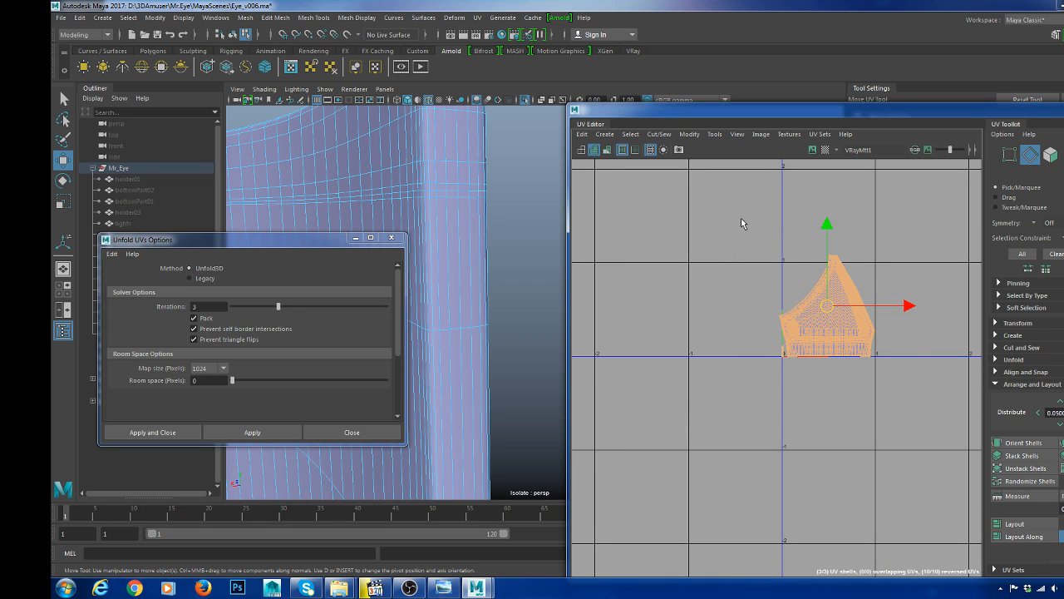
shift+right_drag(742, 219, 690, 220)
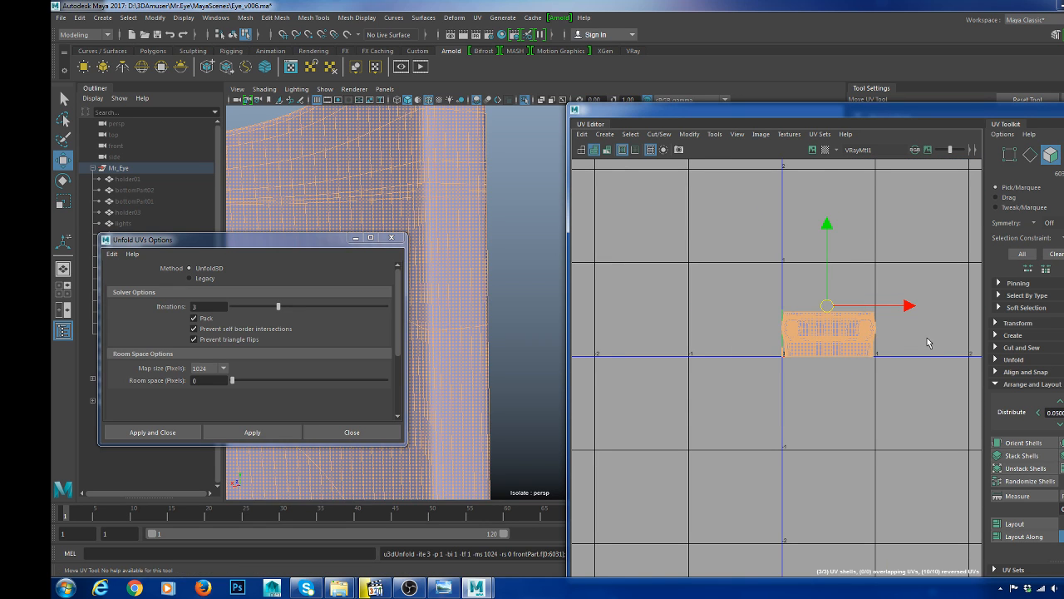
click(927, 340)
- Examine the unfolded shell around the three raised ribs and close the unfold options
scroll(834, 342, up, 8)
alt+middle_drag(782, 315, 725, 354)
scroll(844, 370, down, 4)
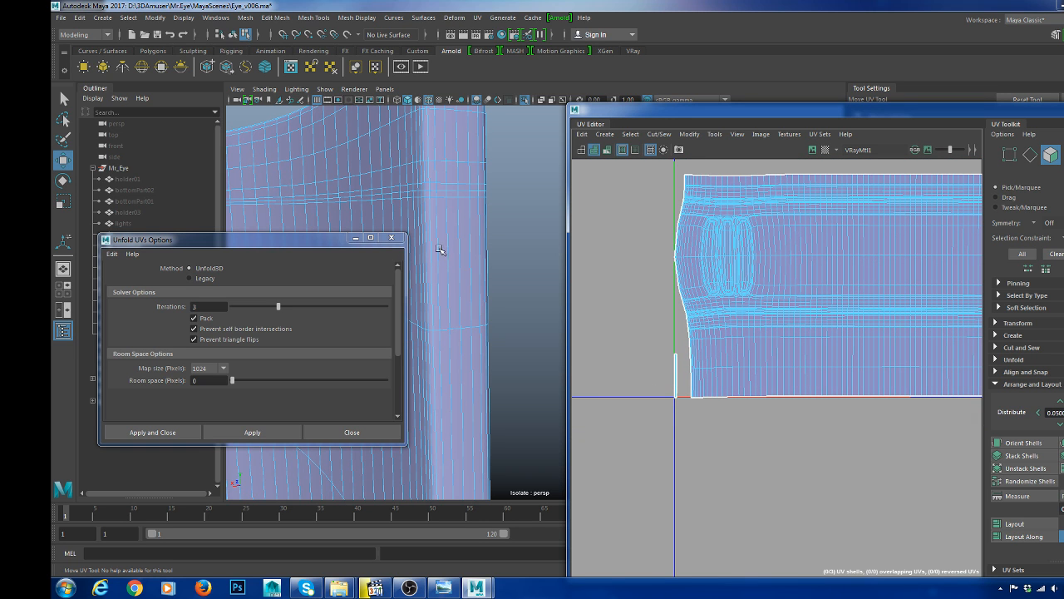
scroll(734, 262, up, 4)
alt+middle_drag(734, 258, 824, 363)
scroll(796, 330, up, 2)
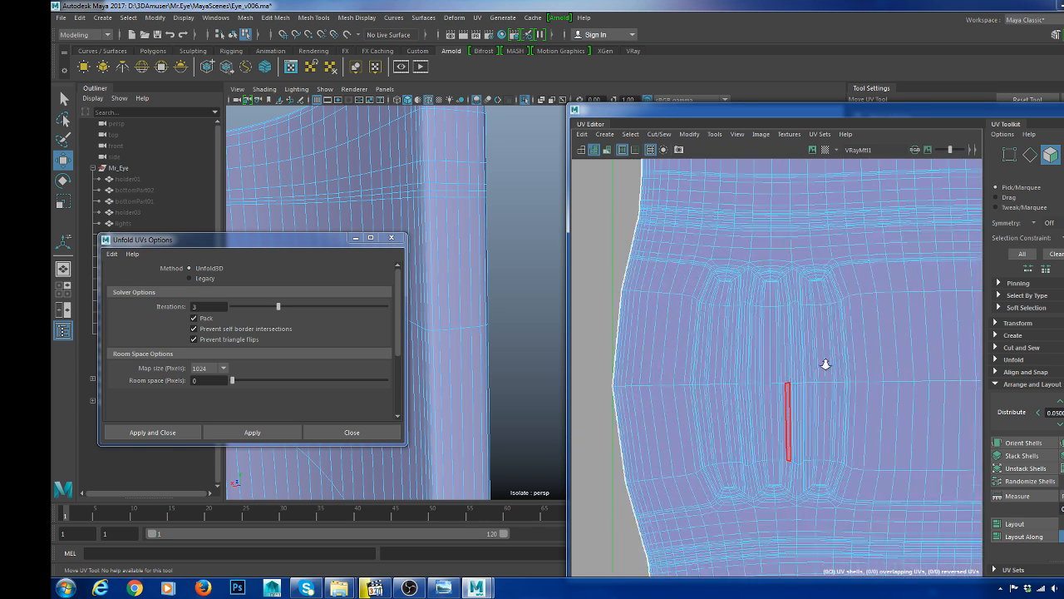
scroll(703, 238, up, 5)
double_click(744, 334)
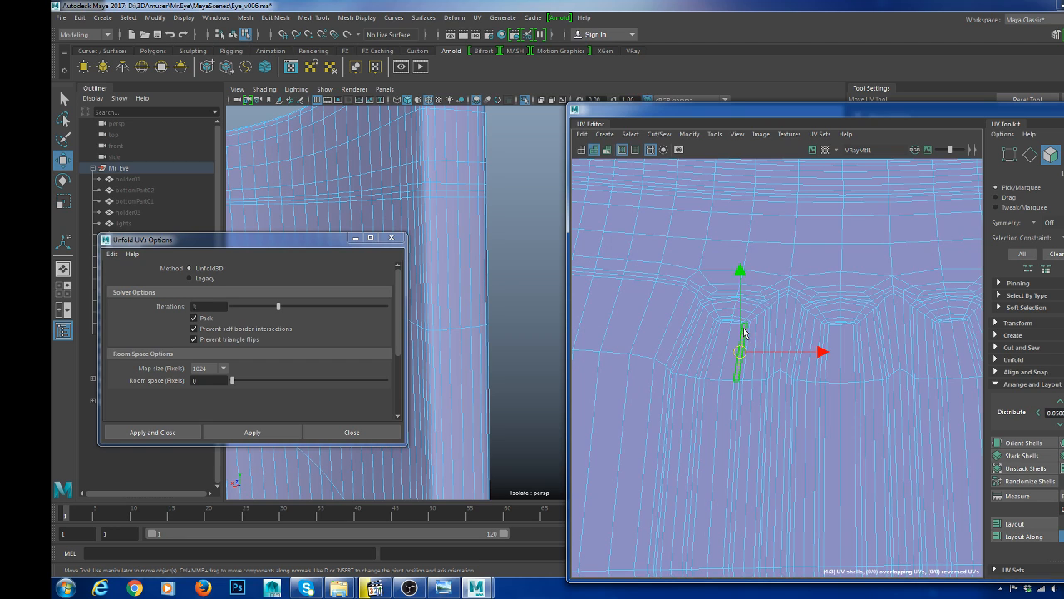
click(395, 238)
- Leave face selection and select the curved frontPart as a whole object
scroll(472, 298, down, 5)
alt+drag(473, 297, 382, 328)
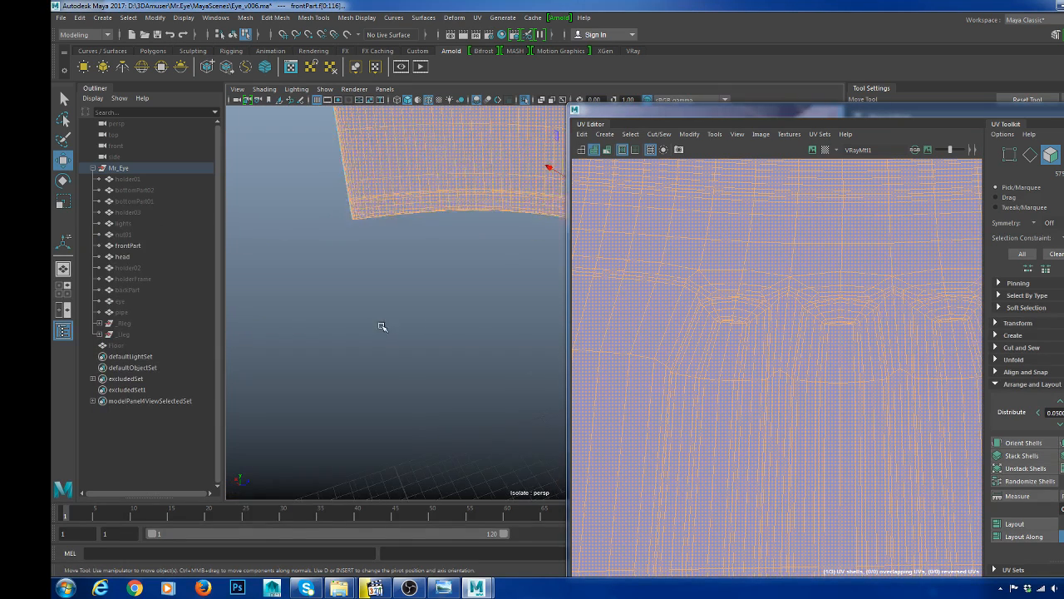
scroll(444, 308, down, 5)
alt+middle_drag(444, 308, 308, 374)
alt+drag(308, 374, 406, 378)
alt+middle_drag(405, 378, 363, 349)
alt+drag(363, 349, 384, 343)
scroll(456, 293, up, 4)
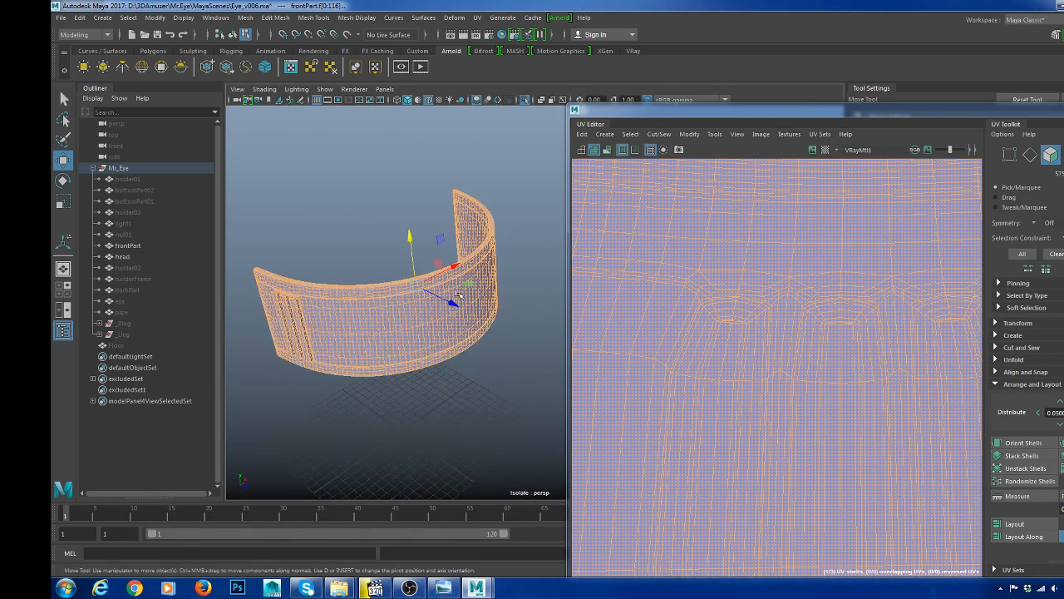
right_drag(457, 293, 535, 244)
click(535, 245)
alt+drag(533, 250, 416, 324)
click(541, 293)
alt+drag(541, 293, 535, 232)
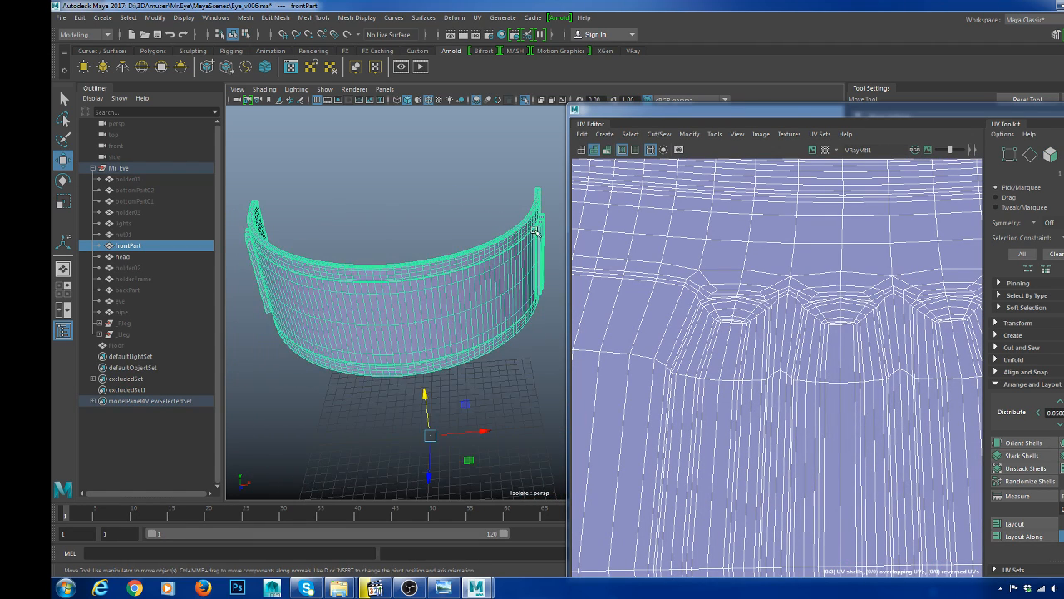
- Show frontPart alone in the top view, framed so its curved profile can be selected
alt+drag(544, 273, 405, 310)
alt+middle_drag(517, 257, 450, 278)
scroll(450, 278, up, 2)
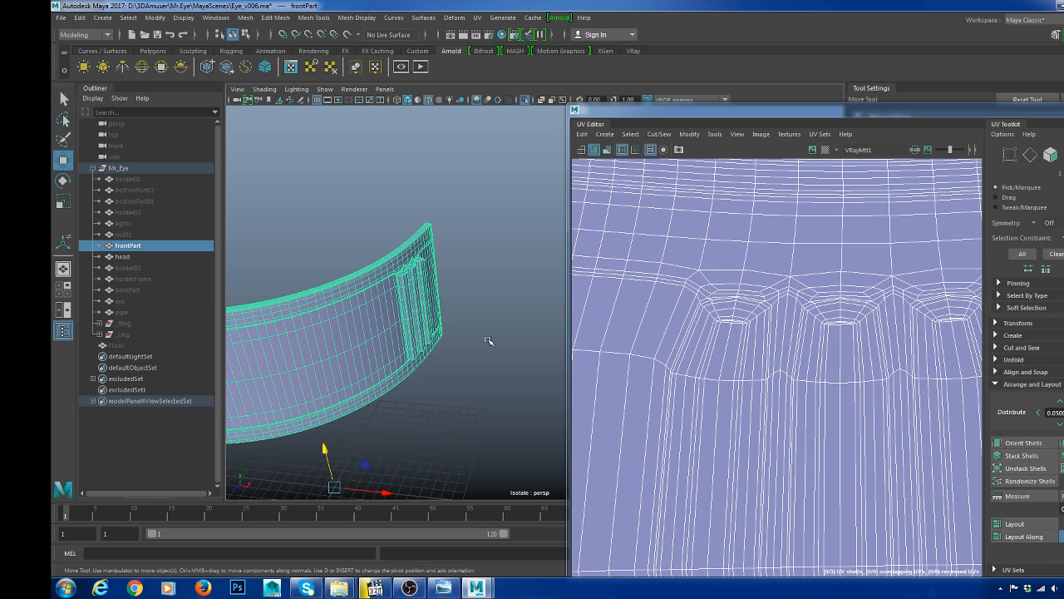
scroll(381, 343, down, 3)
alt+middle_drag(334, 311, 391, 308)
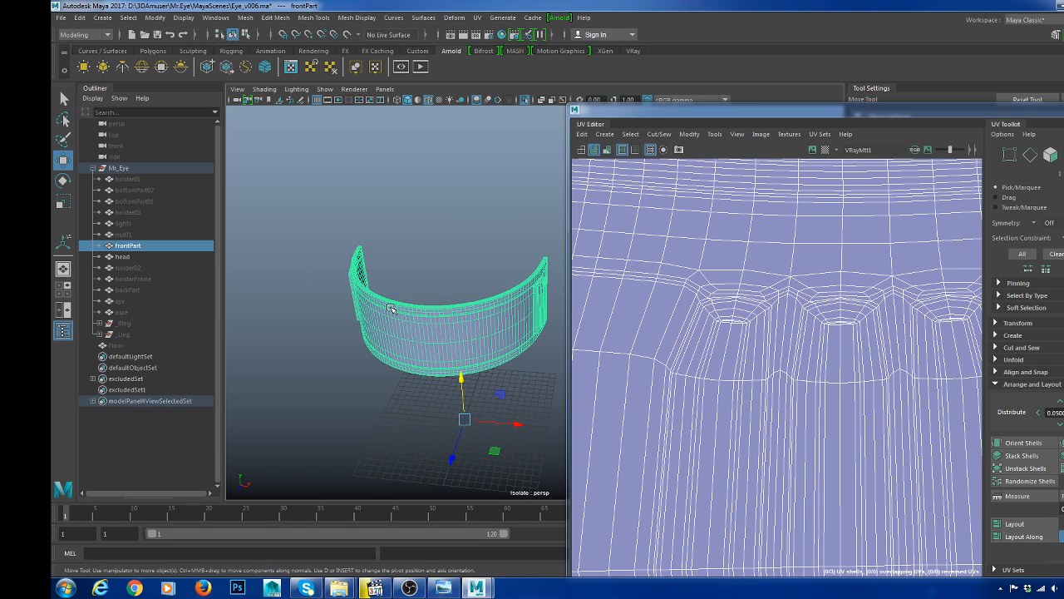
click(62, 288)
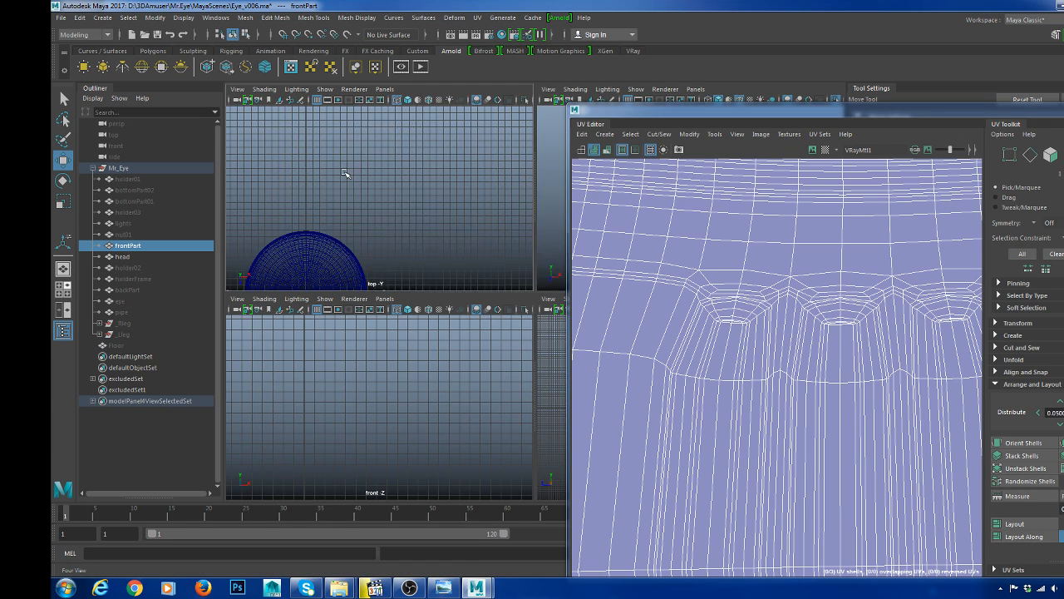
key(space)
key(f)
key(ctrl+1)
key(space)
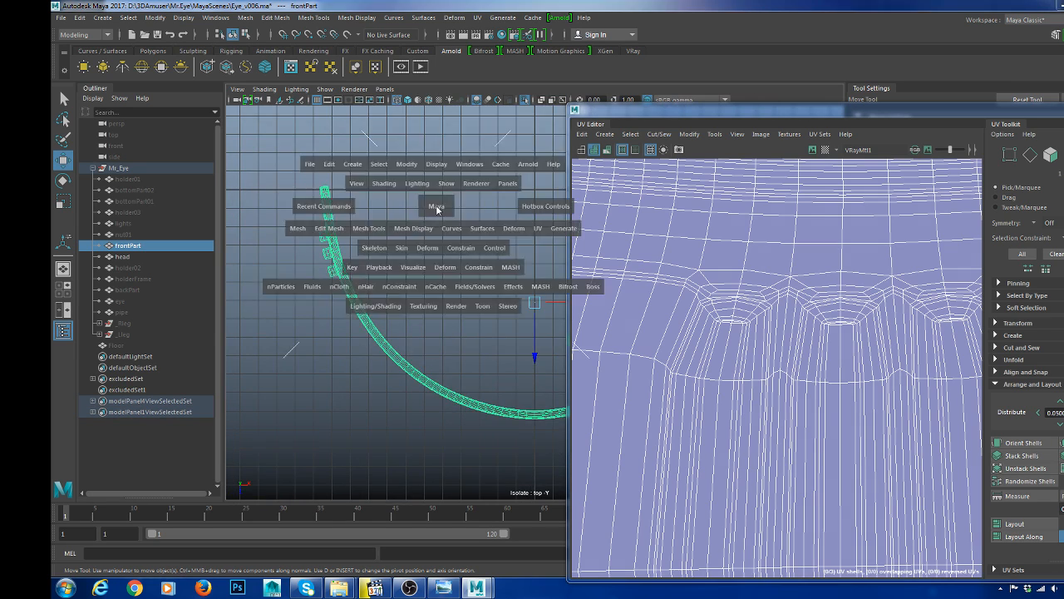
key(space)
scroll(468, 251, down, 2)
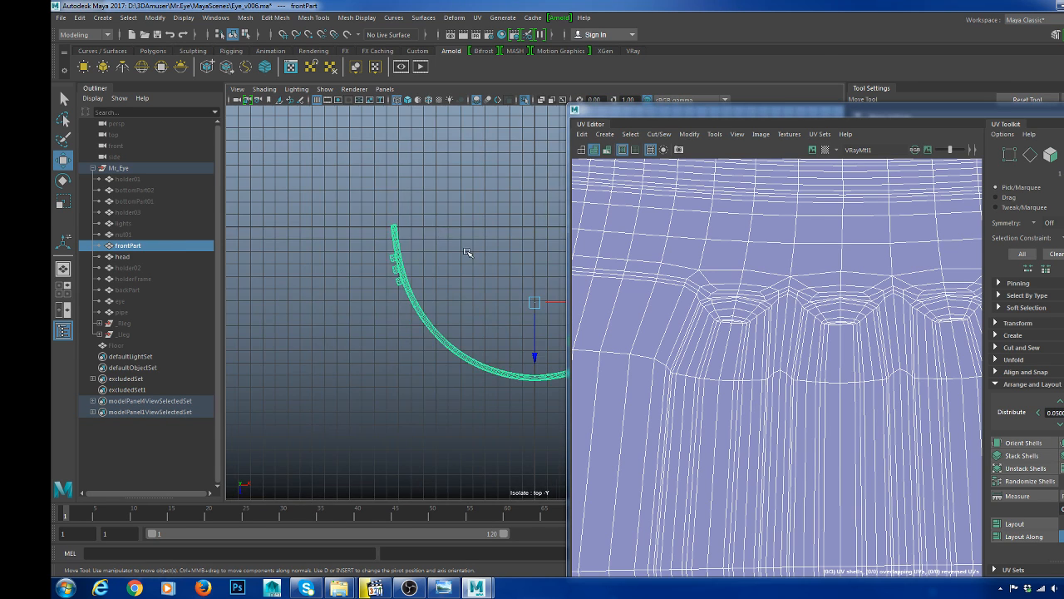
alt+middle_drag(468, 252, 424, 240)
- Select all faces on the negative X half of the band up to its centre line and delete them
key(F11)
drag(336, 195, 487, 392)
scroll(489, 394, up, 2)
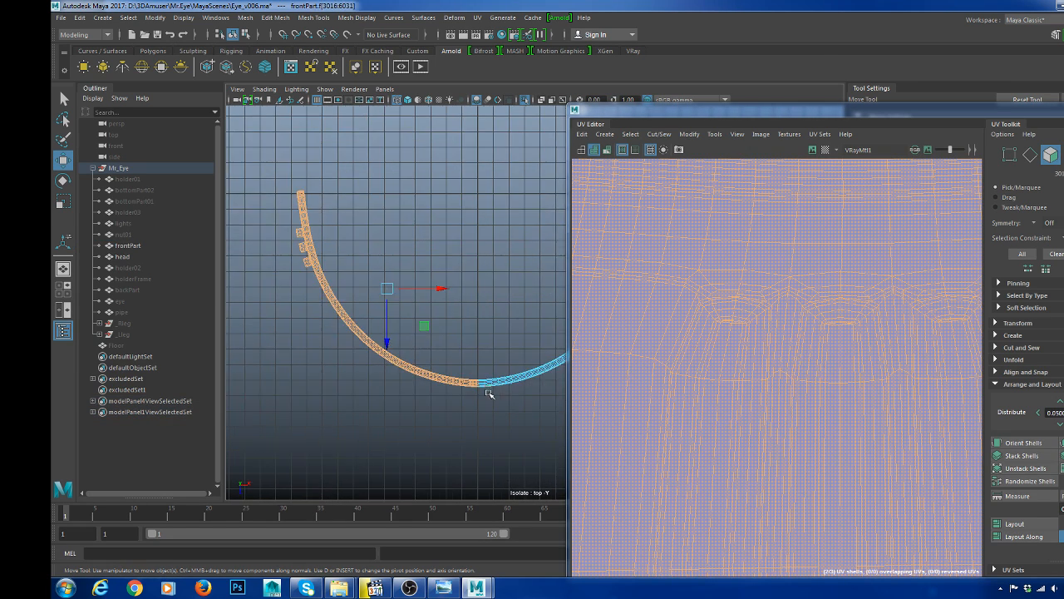
alt+middle_drag(489, 394, 408, 322)
scroll(333, 333, up, 2)
key(Delete)
- Return the remaining half of frontPart to object mode and frame its shells in the UV Editor
right_drag(381, 308, 450, 222)
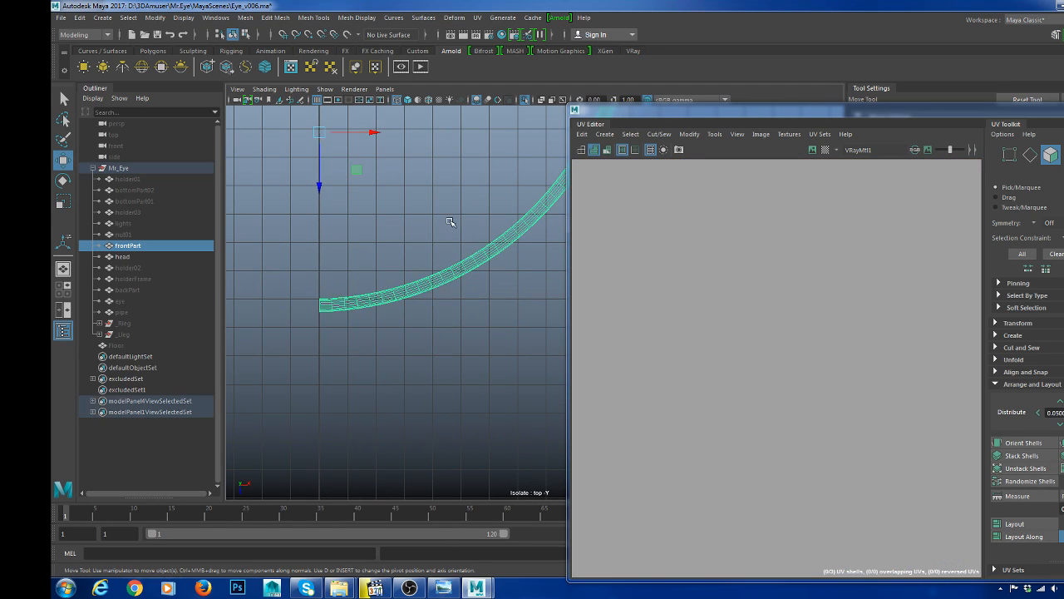
scroll(490, 291, down, 1)
click(722, 288)
key(f)
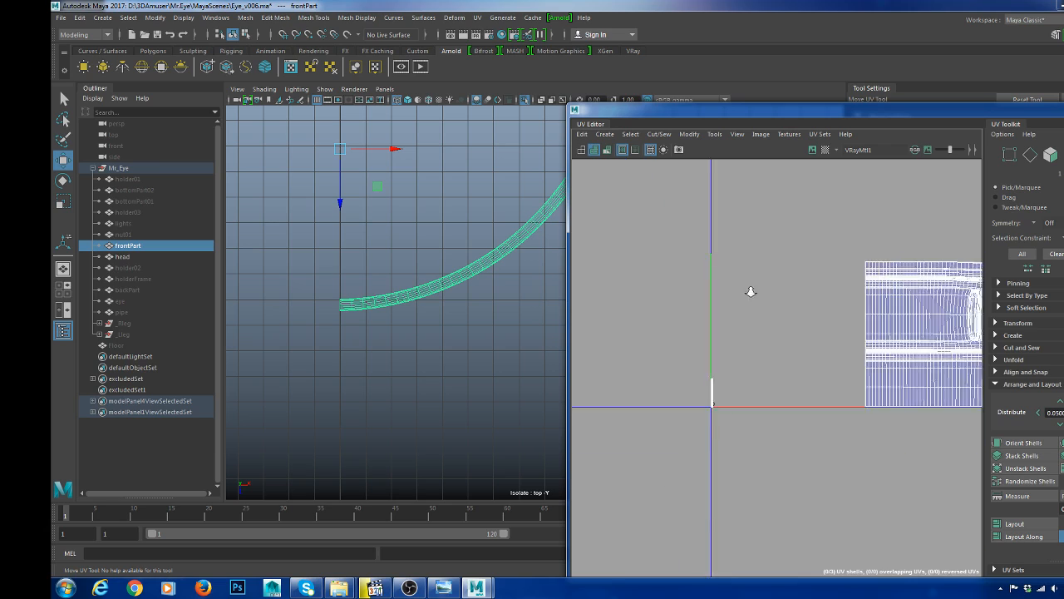
- Select the outer edge loops around the three raised ribs and cut the UVs along them
alt+right_drag(768, 292, 940, 333)
alt+middle_drag(939, 333, 807, 419)
alt+right_drag(807, 418, 938, 479)
alt+right_drag(682, 307, 761, 286)
double_click(725, 255)
alt+middle_drag(781, 277, 665, 297)
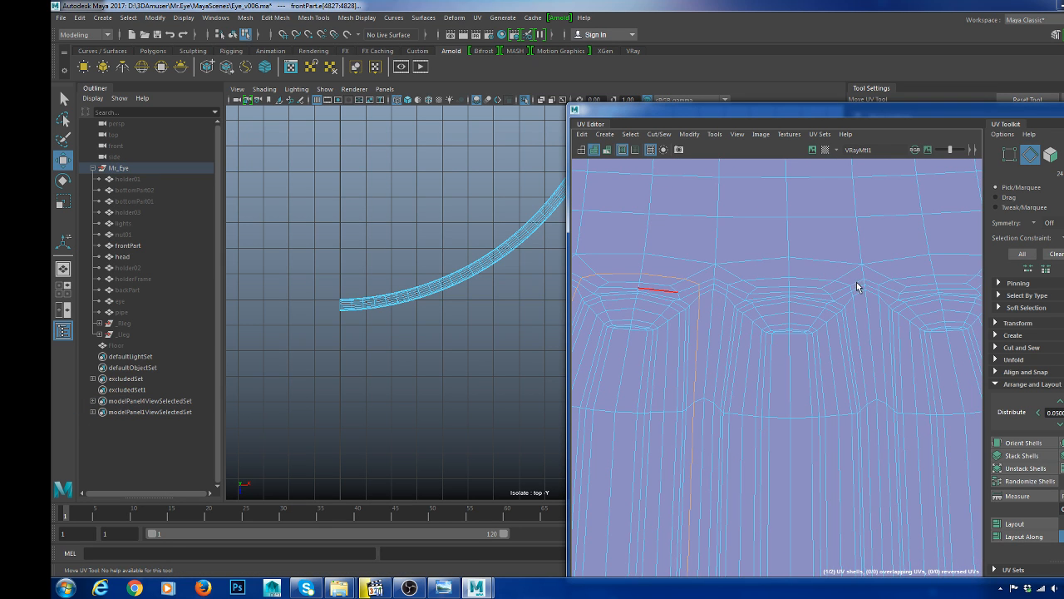
shift+double_click(800, 283)
alt+right_drag(907, 277, 858, 311)
alt+middle_drag(859, 311, 689, 304)
shift+right_drag(959, 229, 927, 242)
scroll(802, 320, down, 6)
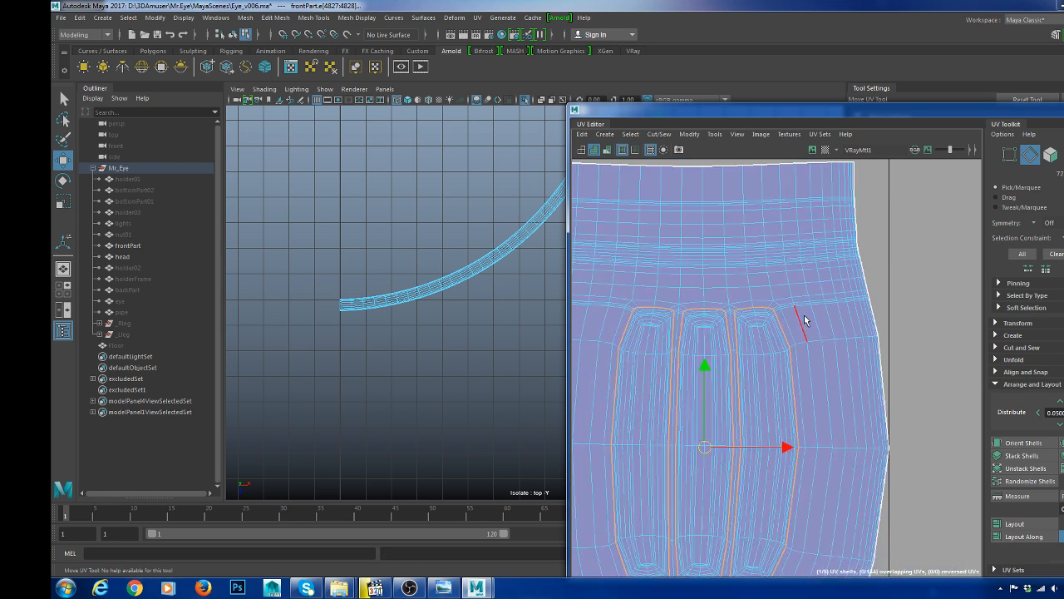
- Select the three cut-out rib shells and move them sideways beyond the end of the main shell
alt+middle_drag(788, 345, 789, 283)
right_drag(789, 284, 791, 320)
double_click(783, 301)
shift+double_click(756, 341)
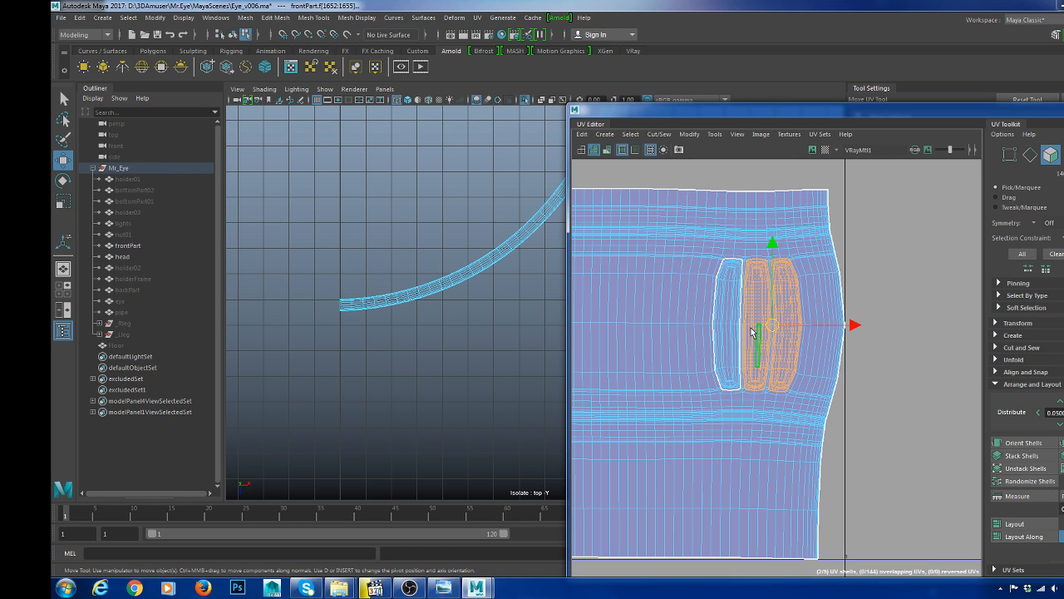
shift+double_click(731, 334)
drag(920, 326, 945, 326)
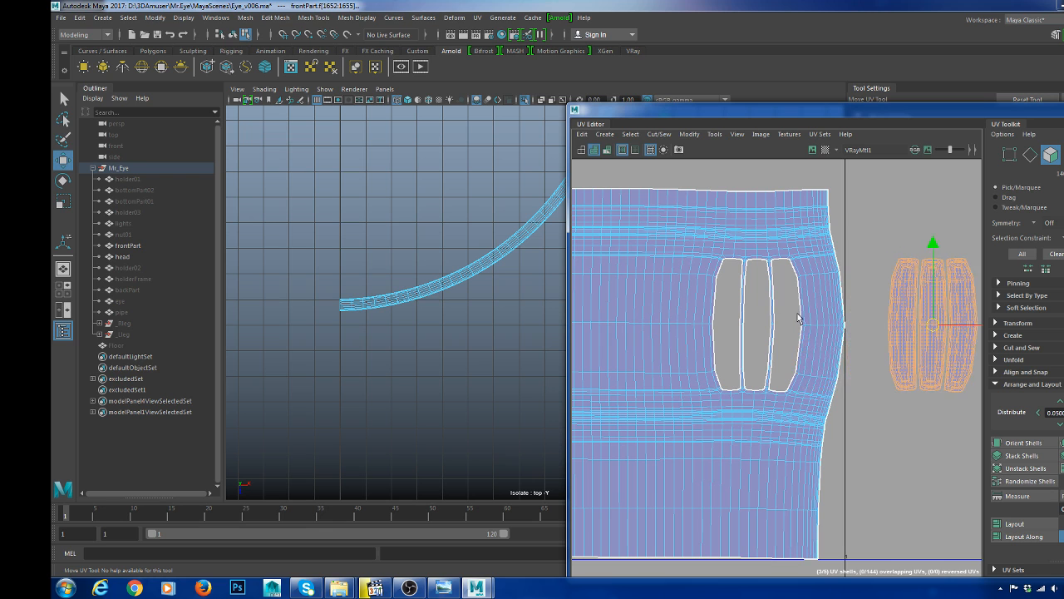
- Select the slanted corner edges at the upper ends of the three separated rib shells
alt+middle_drag(920, 319, 782, 339)
scroll(841, 361, up, 2)
scroll(752, 219, up, 5)
scroll(739, 270, up, 1)
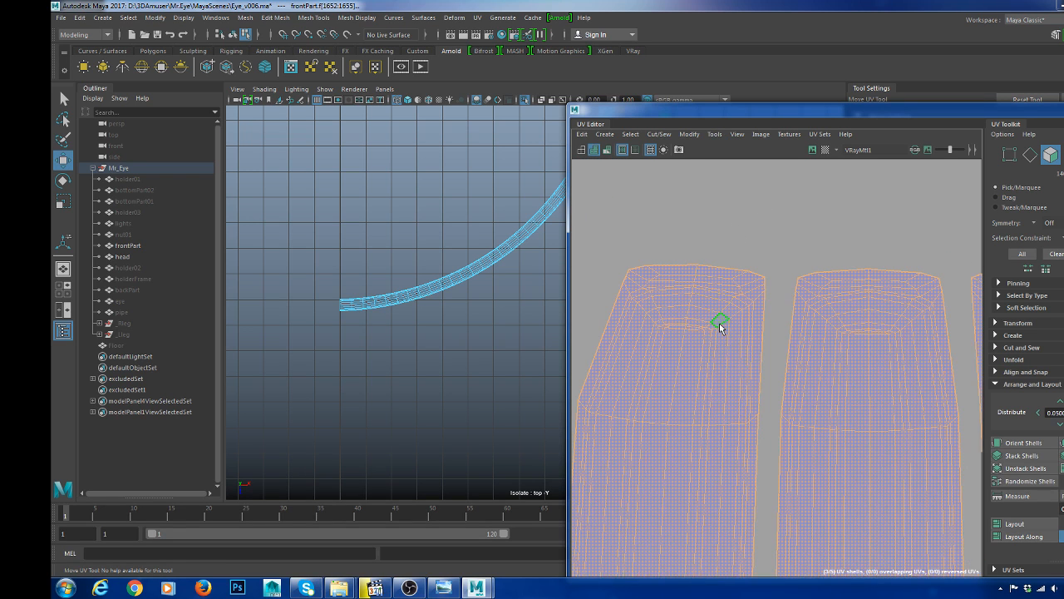
right_drag(724, 424, 724, 321)
double_click(720, 317)
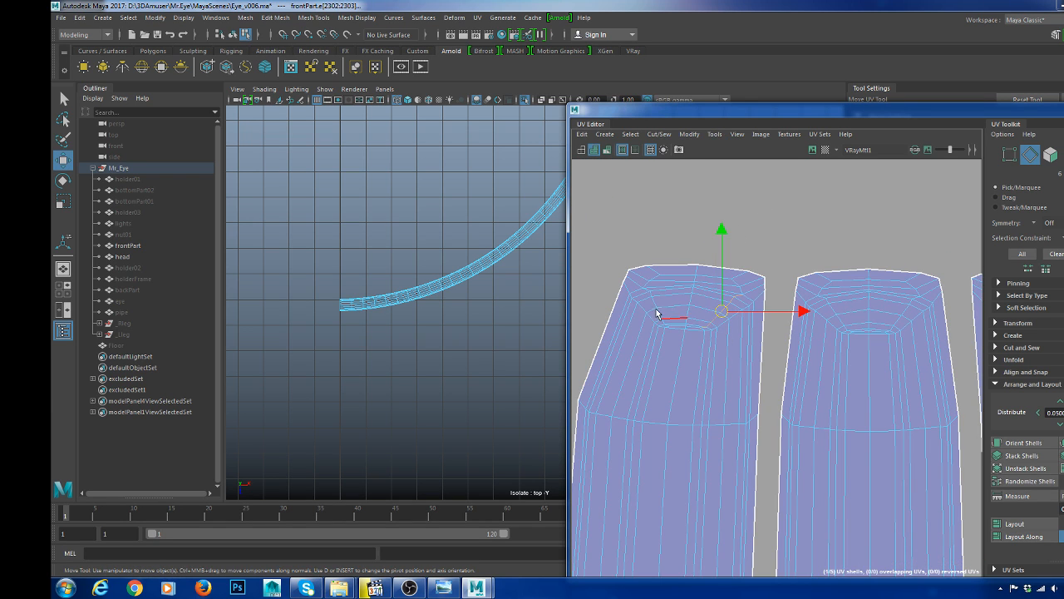
shift+click(807, 297)
shift+double_click(839, 319)
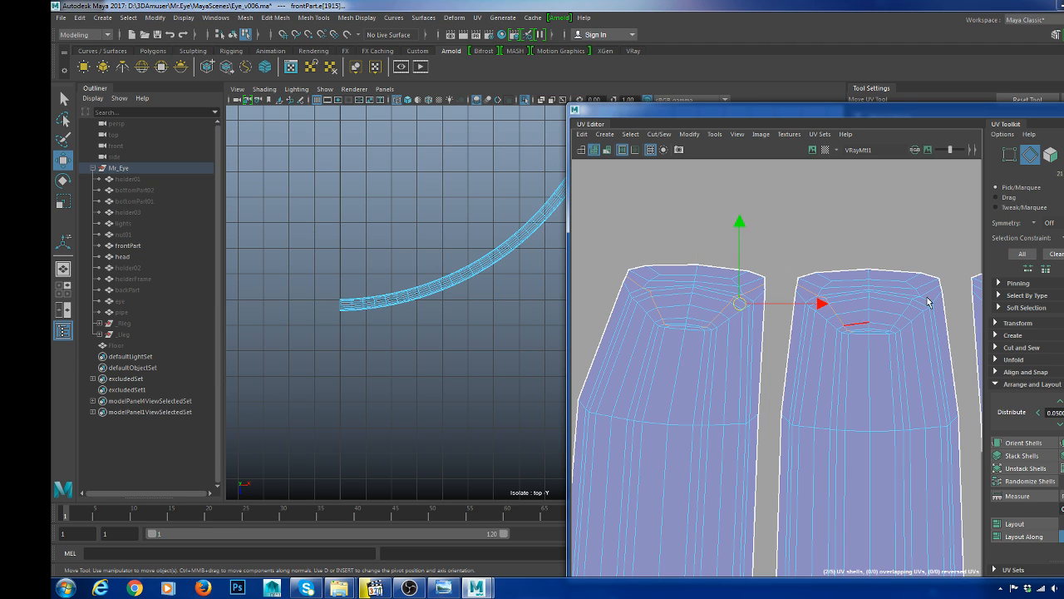
alt+middle_drag(927, 326, 712, 292)
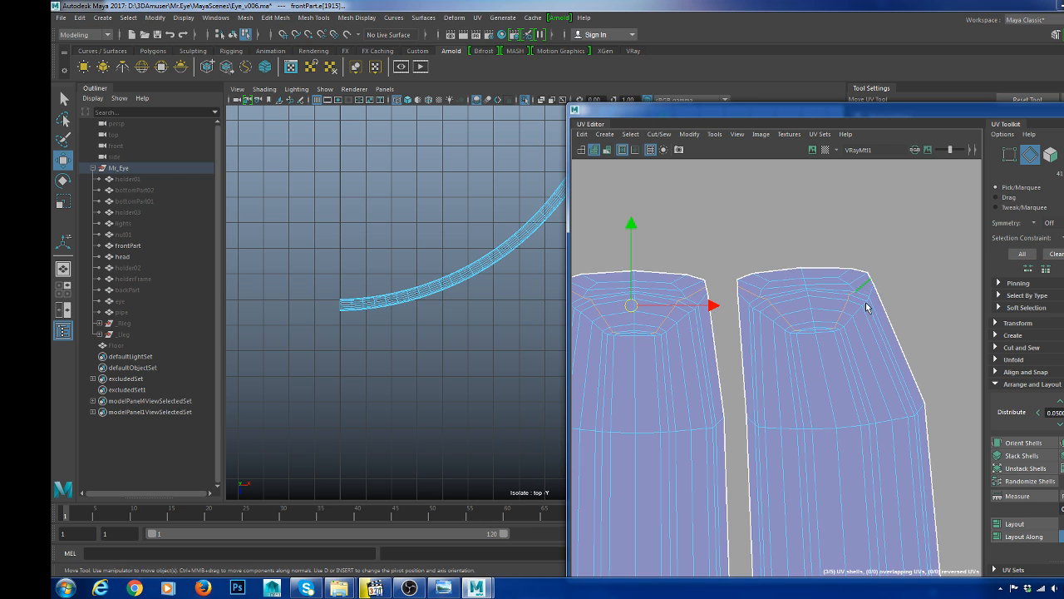
shift+click(865, 306)
- Add the slanted corner edges at the lower ends of the three rib shells and cut the UVs along the selection
scroll(832, 331, down, 5)
alt+middle_drag(762, 363, 773, 216)
scroll(772, 221, up, 3)
alt+middle_drag(726, 397, 755, 275)
scroll(758, 310, up, 3)
alt+middle_drag(768, 451, 774, 390)
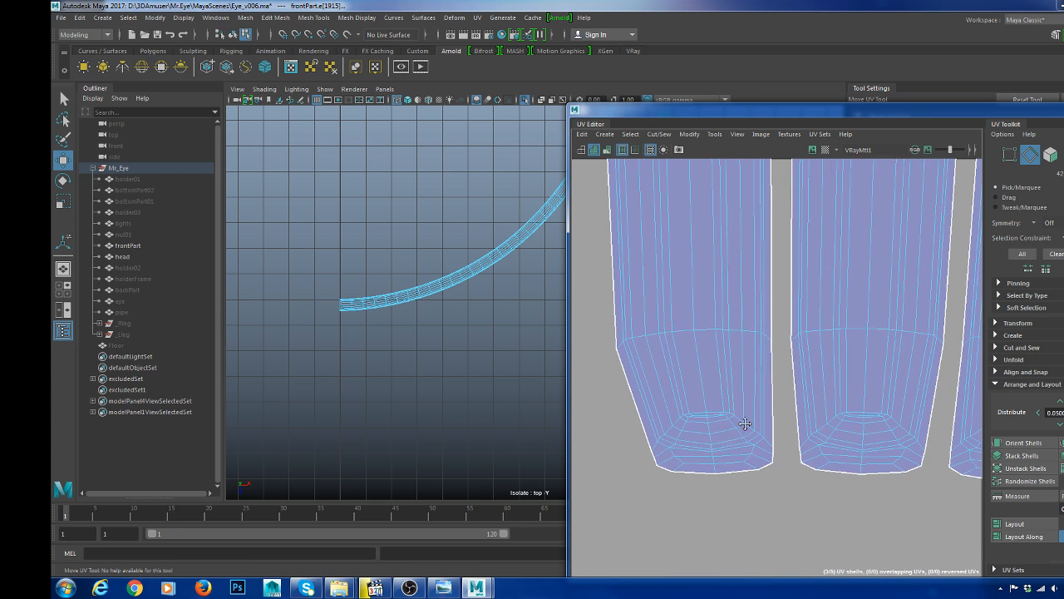
shift+double_click(684, 430)
key(ctrl+z)
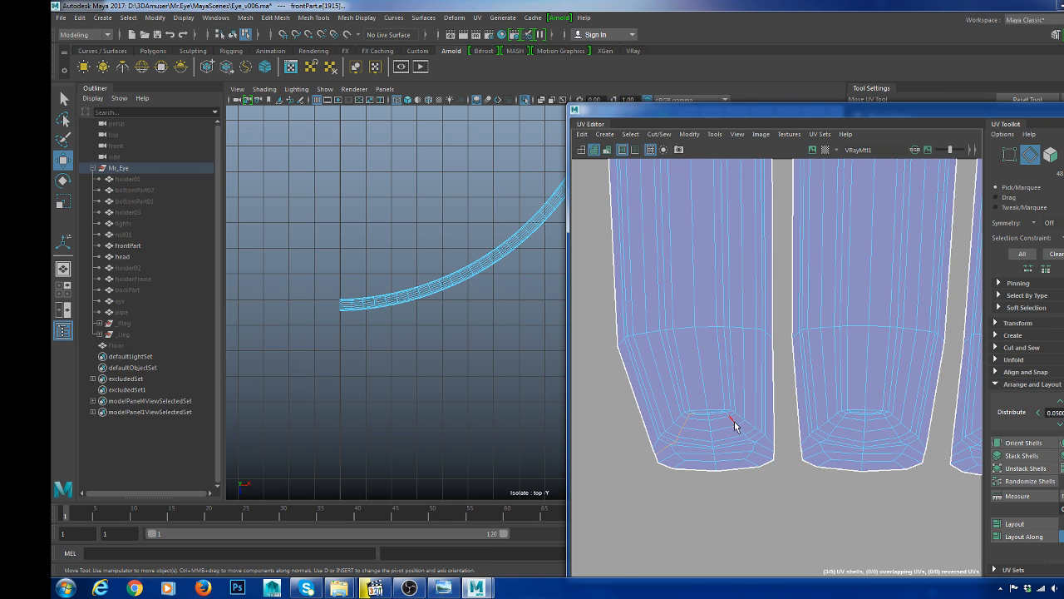
alt+middle_drag(765, 456, 729, 449)
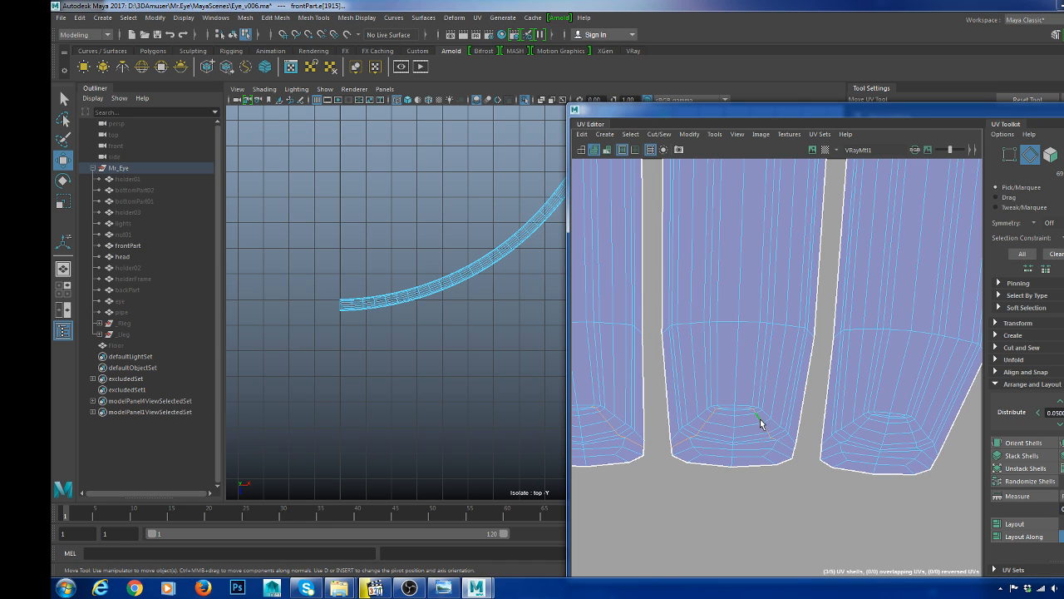
shift+click(795, 450)
alt+middle_drag(844, 450, 737, 442)
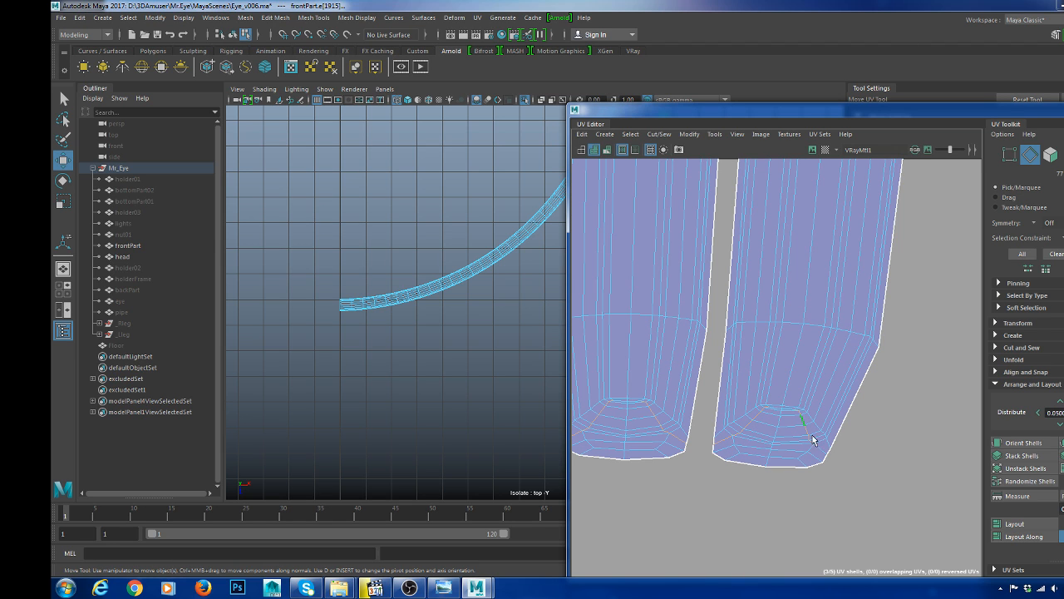
shift+right_drag(896, 415, 871, 431)
- Select all of frontPart's UV shells and unfold them
scroll(684, 382, down, 10)
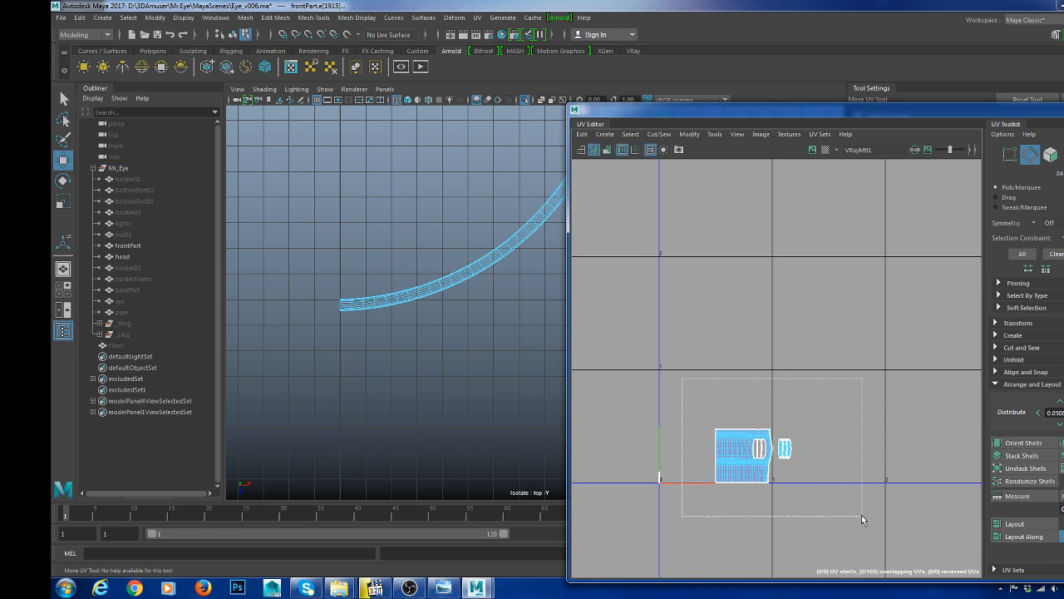
drag(862, 516, 863, 517)
shift+right_drag(879, 416, 829, 302)
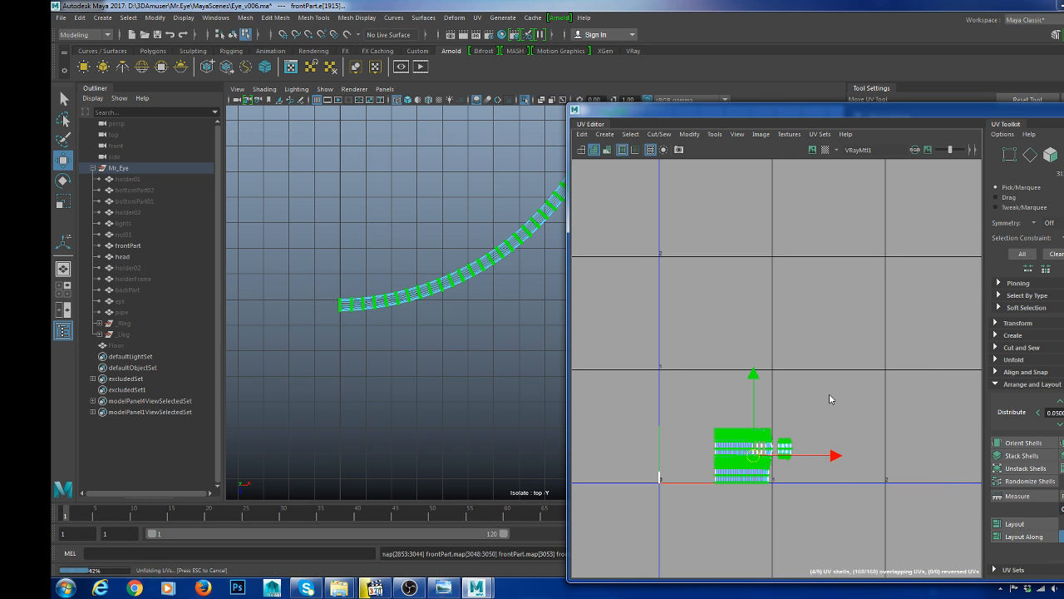
click(829, 393)
- Examine the unfolded main shell, the rib shells and the tiny strip shell near the UV origin
scroll(829, 393, up, 3)
alt+middle_drag(693, 440, 878, 337)
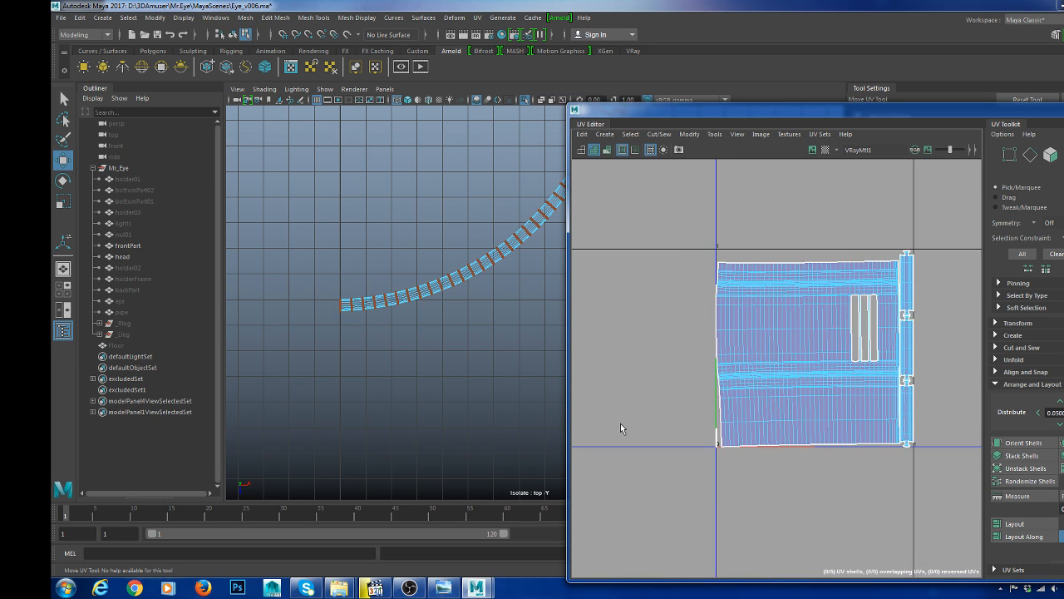
alt+middle_drag(735, 416, 753, 360)
alt+middle_drag(785, 327, 733, 359)
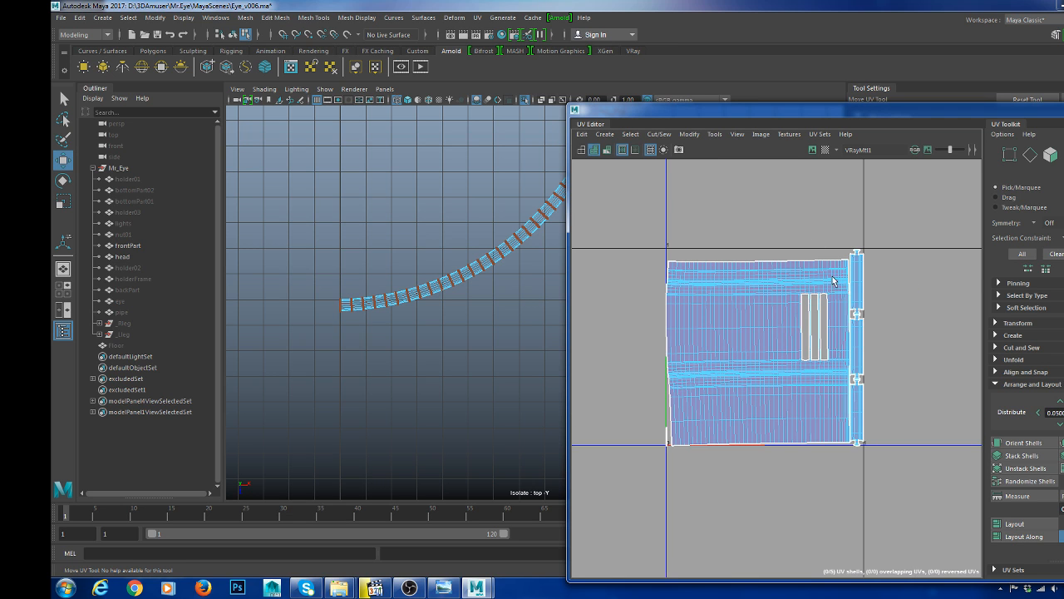
scroll(804, 463, up, 3)
alt+middle_drag(713, 448, 928, 386)
scroll(828, 397, up, 4)
alt+middle_drag(828, 397, 850, 448)
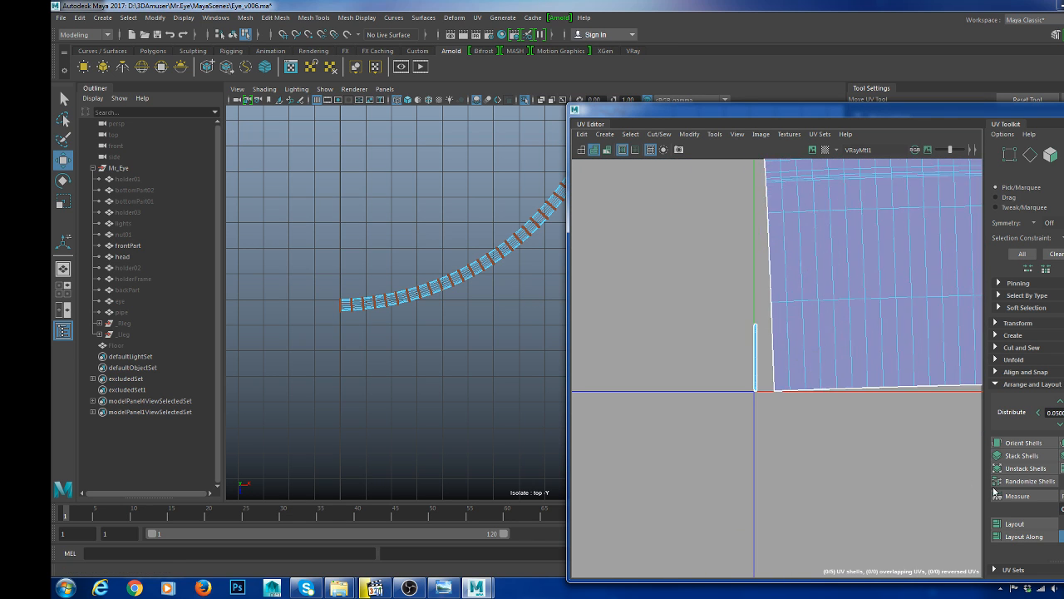
scroll(832, 416, up, 6)
alt+middle_drag(666, 307, 946, 480)
scroll(767, 341, up, 3)
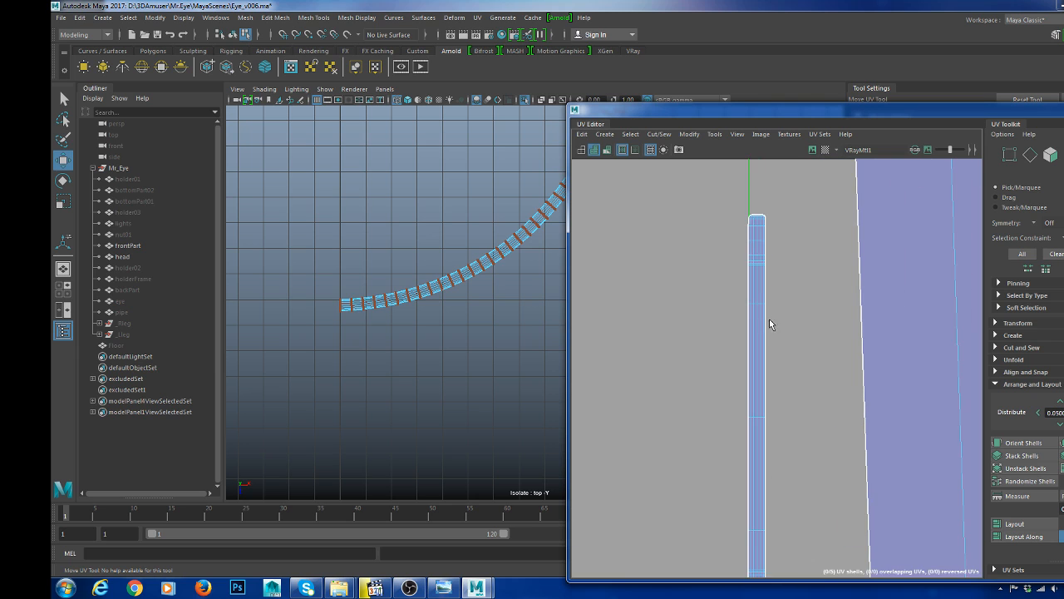
- Select border edges on the tiny strip shell to find where they match the main shell
key(F10)
drag(745, 340, 752, 401)
scroll(817, 326, down, 8)
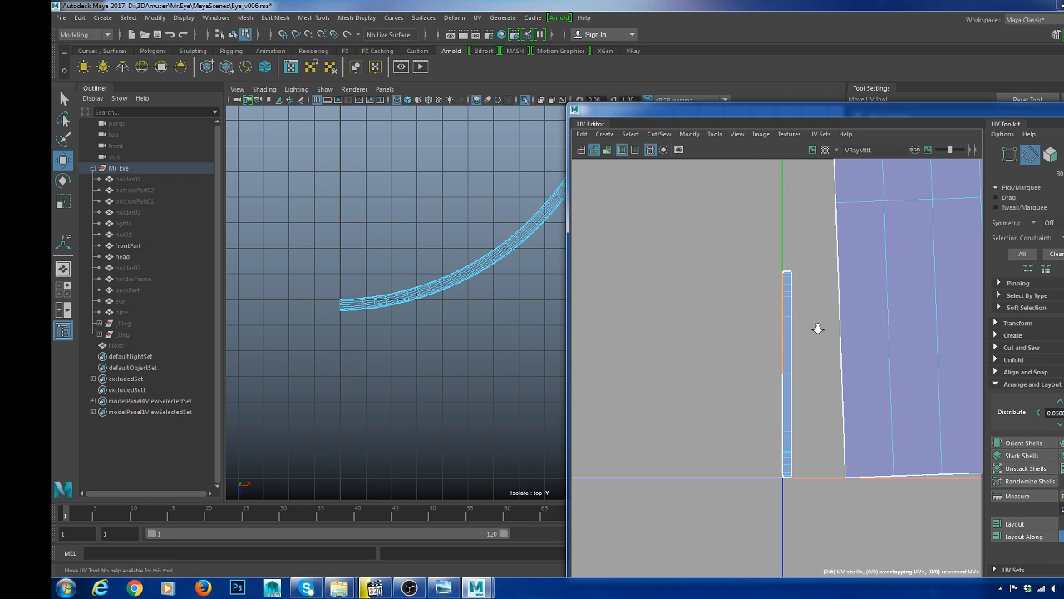
alt+middle_drag(923, 273, 816, 342)
scroll(823, 353, down, 2)
key(F8)
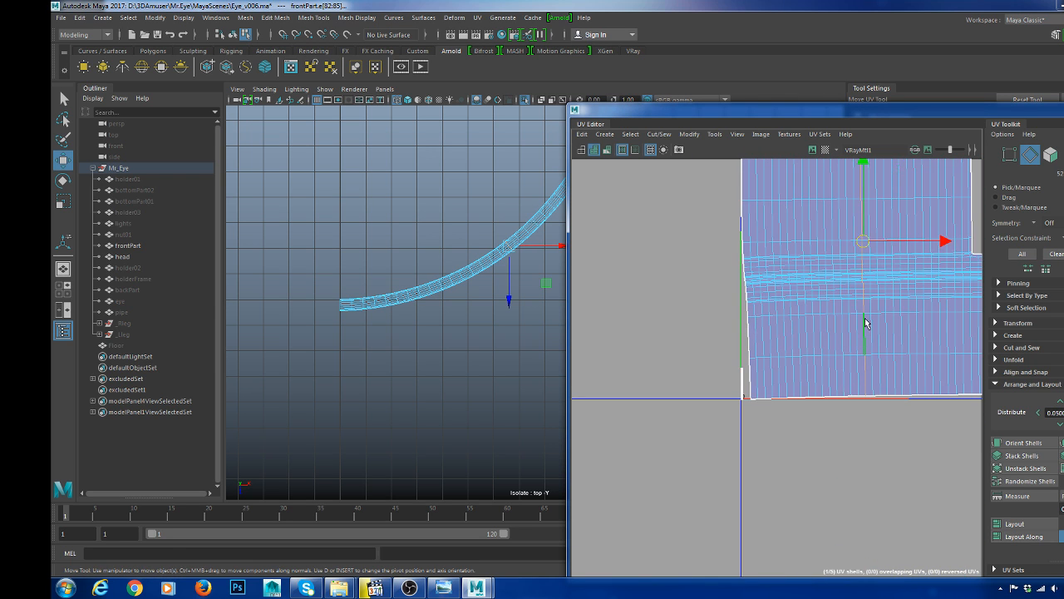
- Select the main shell and move it horizontally off the 0–1 UV square, clear of the strip and rib shells
scroll(881, 324, down, 3)
key(F11)
double_click(905, 327)
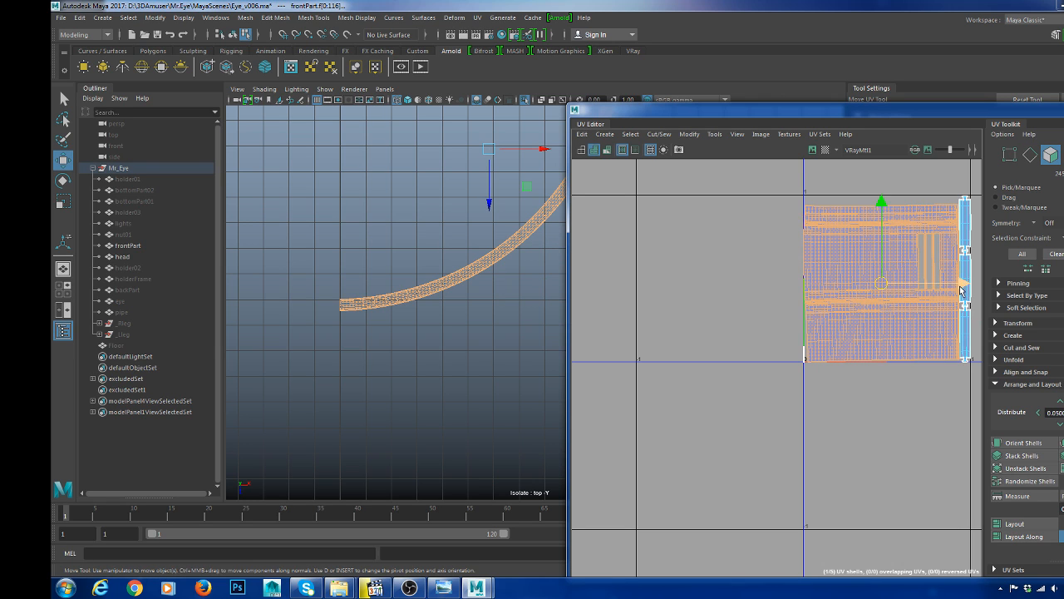
drag(960, 288, 732, 284)
- Scale the tiny strip shell up to roughly the main shell's height and place it beside the main shell's side edge
double_click(804, 353)
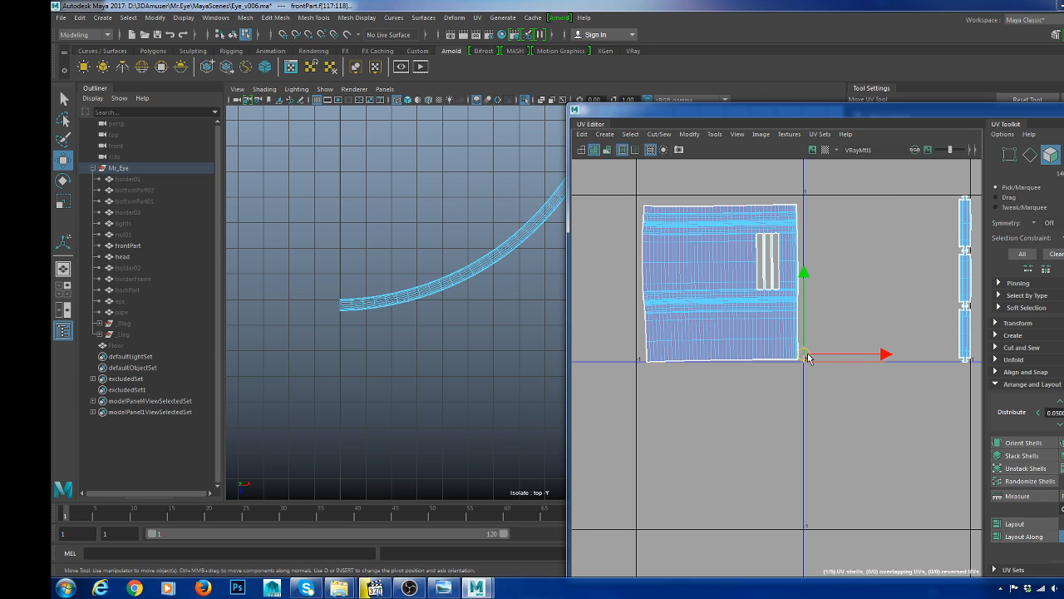
key(r)
key(w)
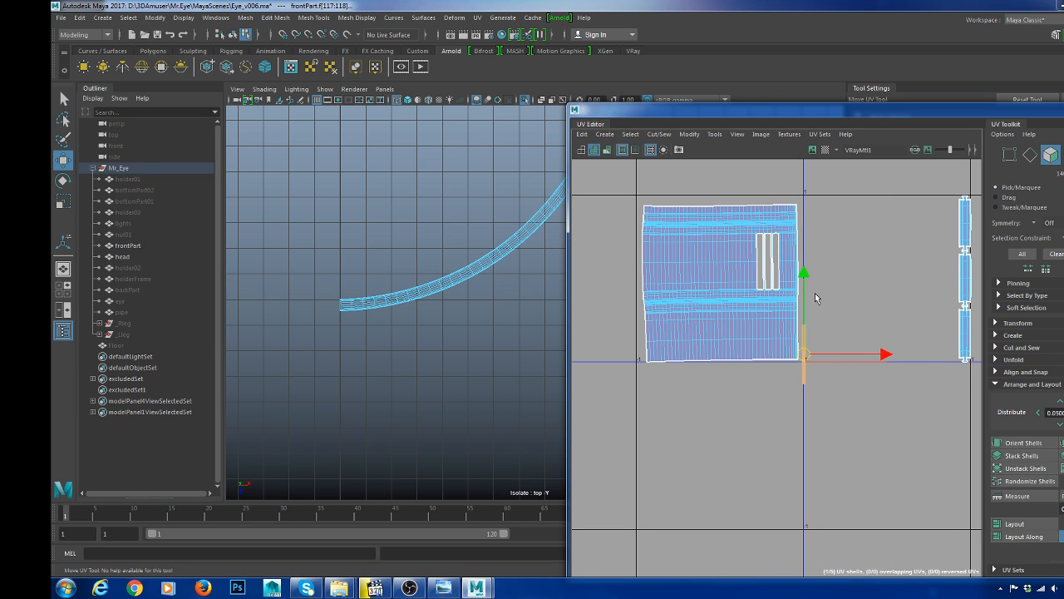
drag(805, 354, 917, 329)
key(r)
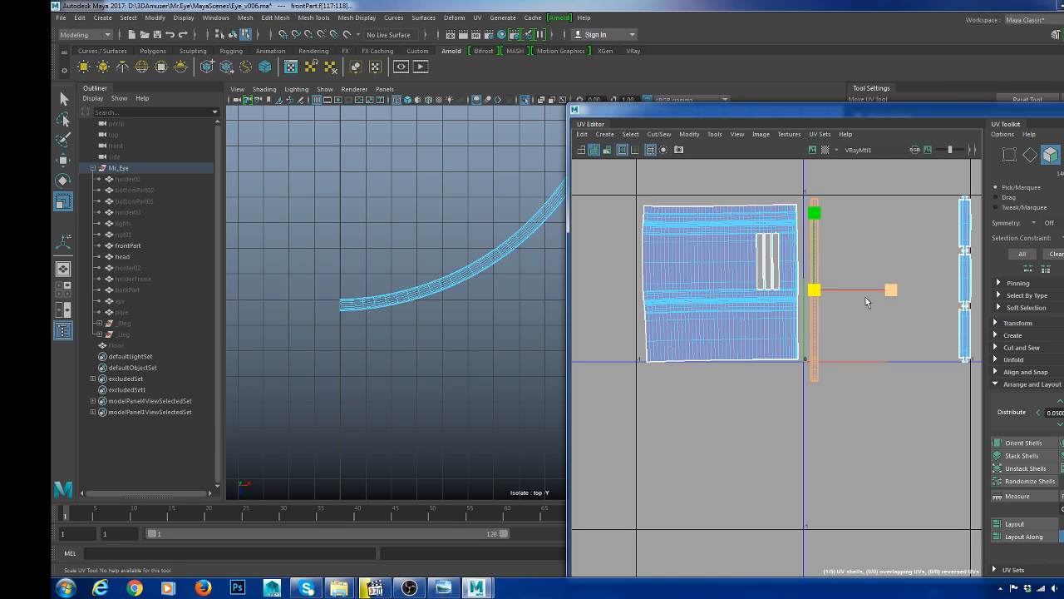
mouse_move(812, 294)
mouse_down()
mouse_move(797, 294)
mouse_move(821, 284)
mouse_up()
key(w)
key(r)
key(w)
- Try to join the strip to the upper part of the main shell's side edge with Move and Sew
alt+middle_drag(800, 306, 789, 423)
alt+right_drag(790, 422, 872, 415)
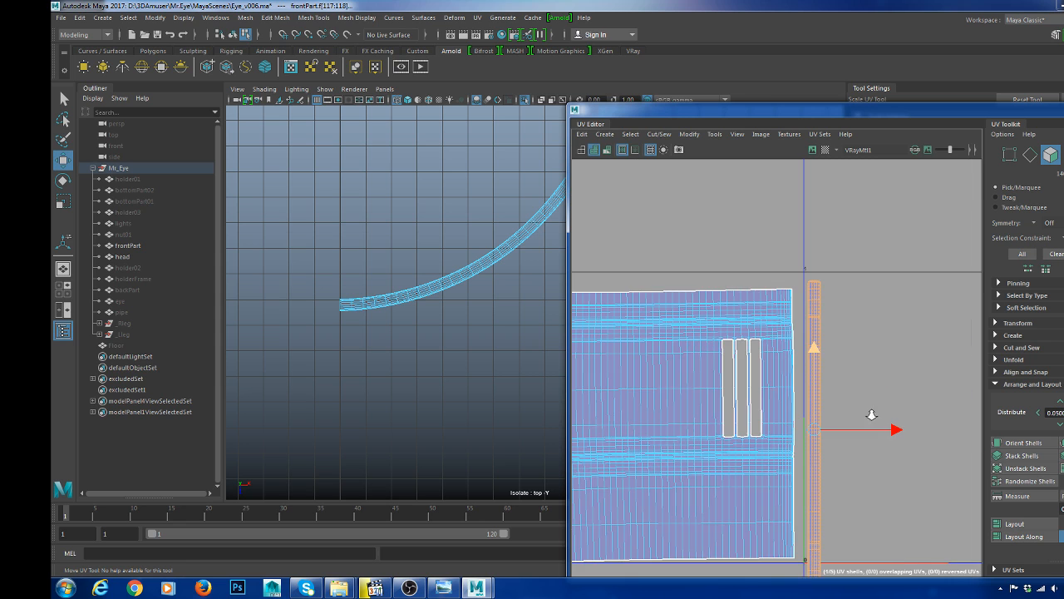
alt+middle_drag(781, 301, 782, 331)
alt+right_drag(782, 331, 832, 320)
key(F10)
click(790, 293)
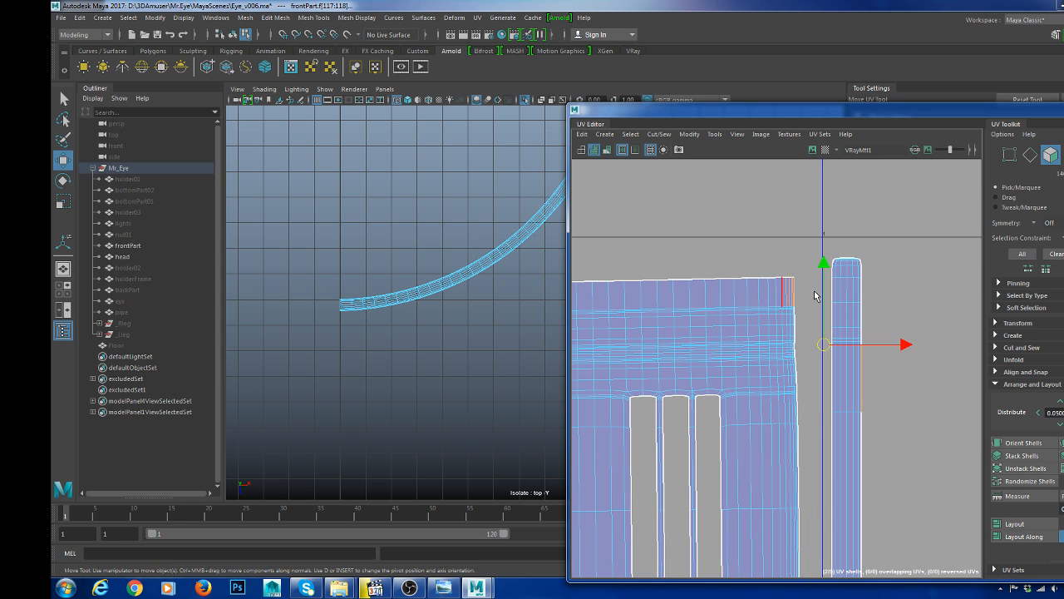
shift+right_drag(838, 254, 837, 221)
click(838, 223)
scroll(839, 250, down, 1)
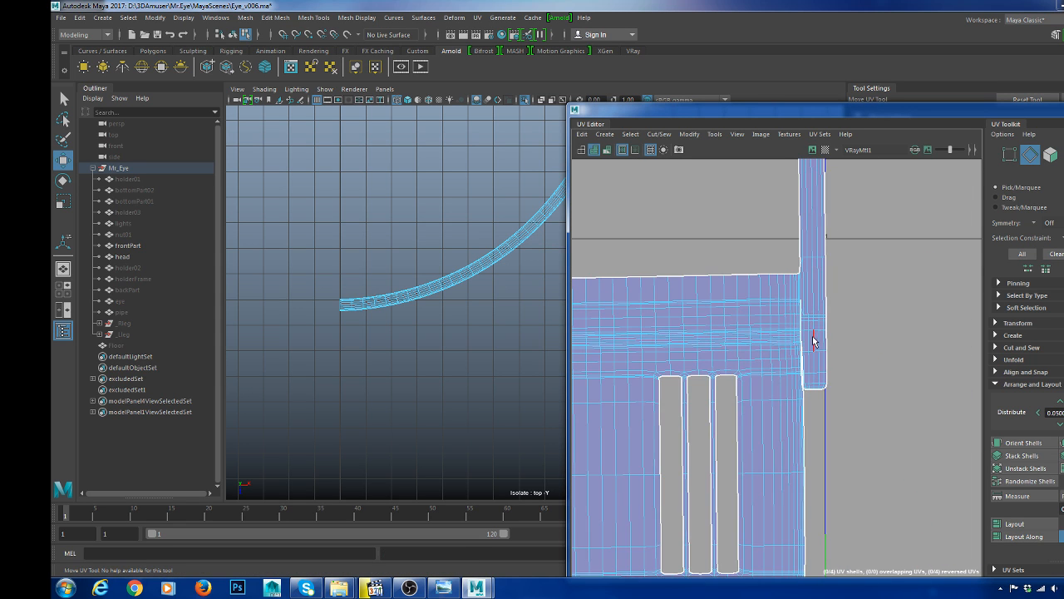
- Try to sew further border edges between the misaligned strip and the main shell
scroll(812, 343, up, 5)
scroll(783, 364, up, 3)
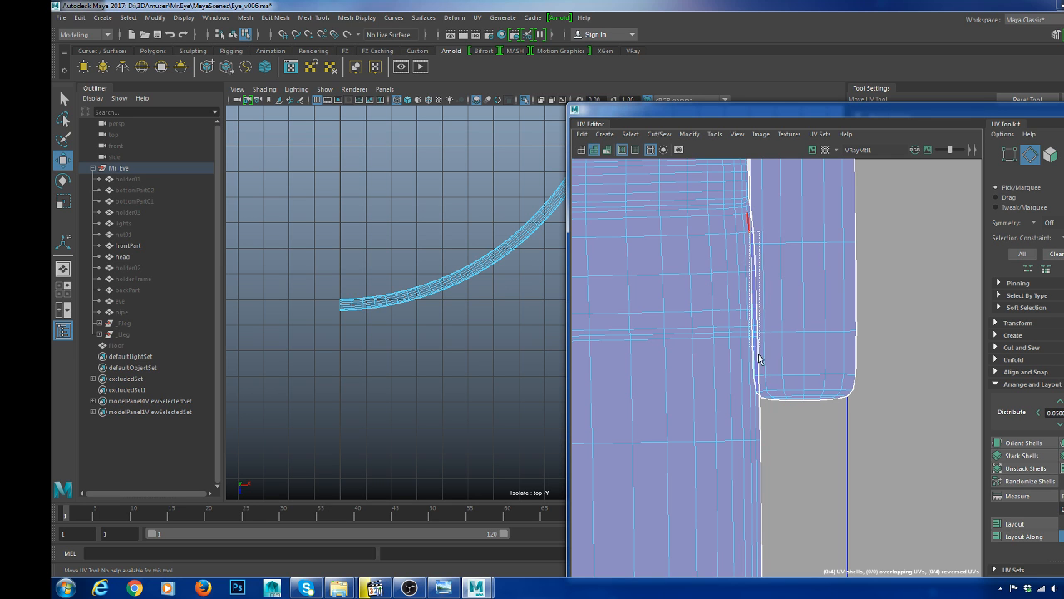
drag(758, 355, 759, 379)
shift+right_drag(807, 350, 811, 293)
scroll(820, 345, down, 4)
- Undo the sewing so the strip is a separate shell again
key(ctrl+z)
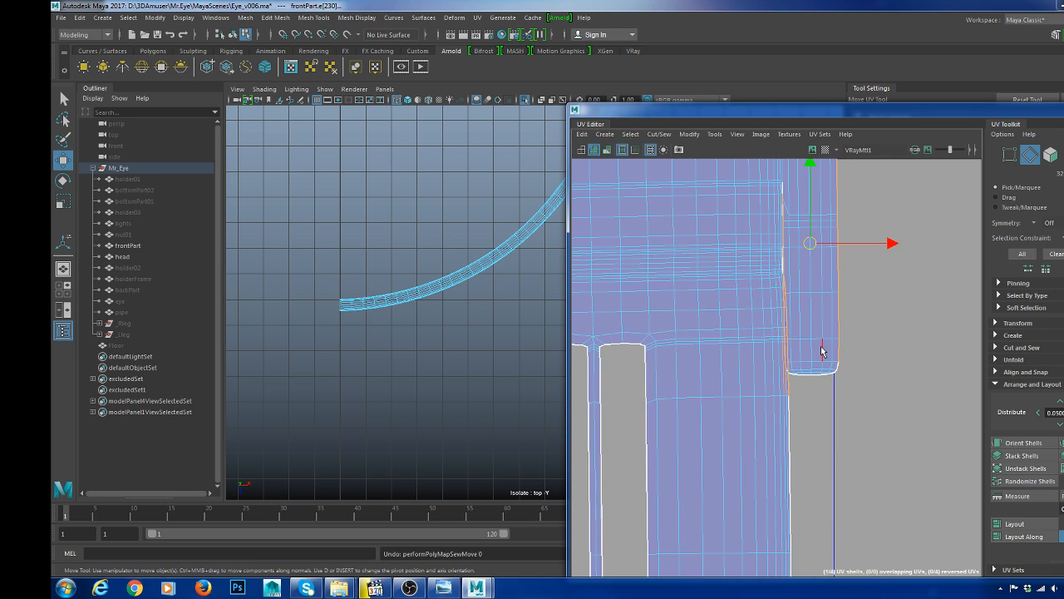
key(ctrl+z)
key(ctrl+z)
scroll(821, 346, down, 3)
key(ctrl+z)
key(ctrl+z)
key(ctrl+z)
key(ctrl+z)
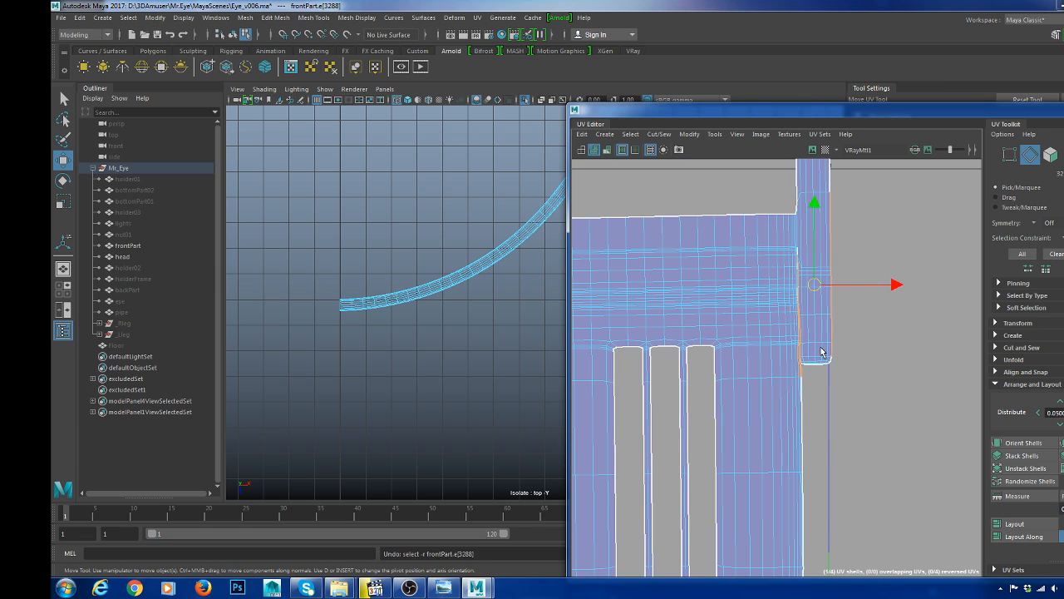
key(ctrl+z)
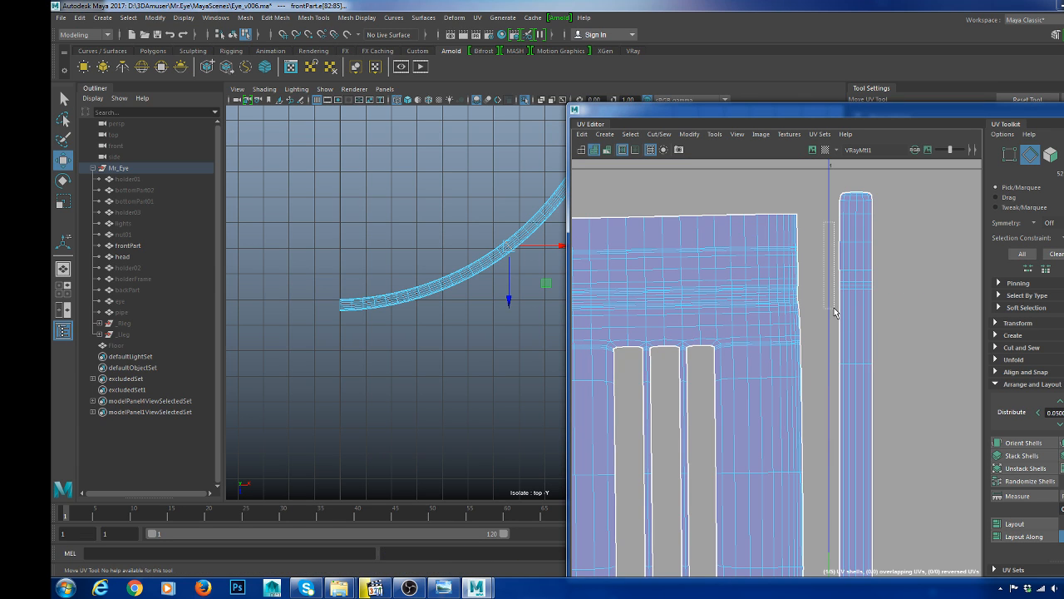
- Select the upper portion of the strip's long border facing the main shell and join it with Move and Sew
click(834, 309)
drag(821, 262, 850, 340)
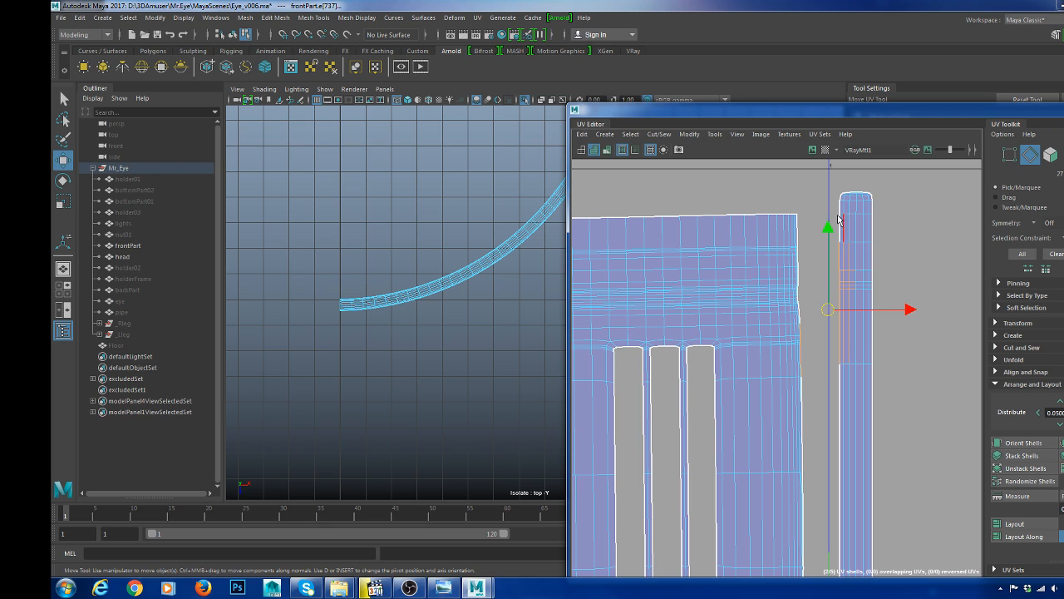
drag(839, 208, 849, 377)
shift+right_drag(849, 377, 851, 300)
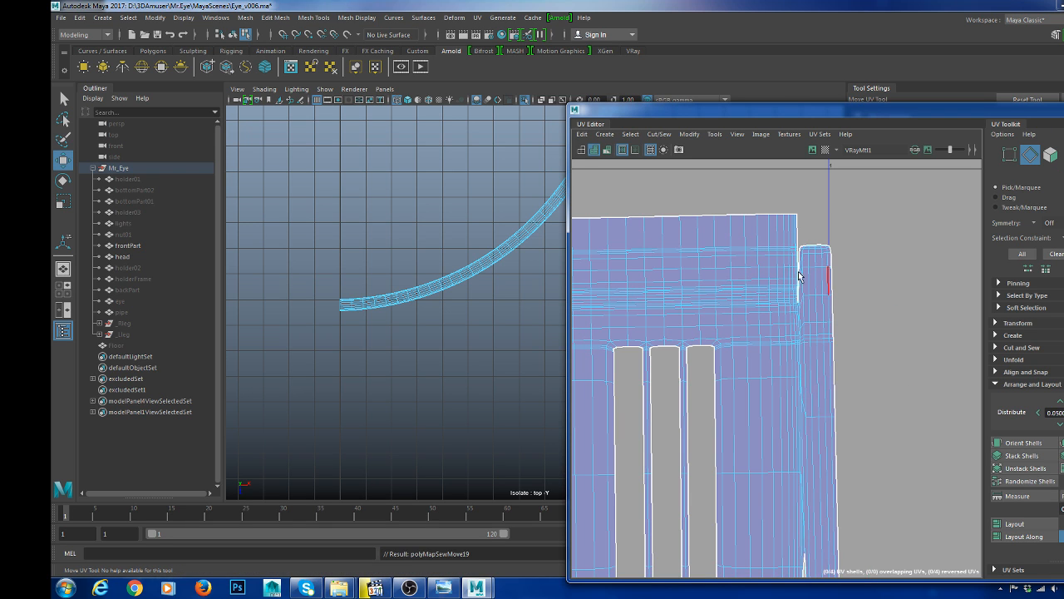
- Try to sew more edges near the strip's upper end to the main shell, and undo that sew
scroll(798, 274, up, 3)
drag(824, 198, 826, 200)
shift+right_drag(832, 208, 846, 172)
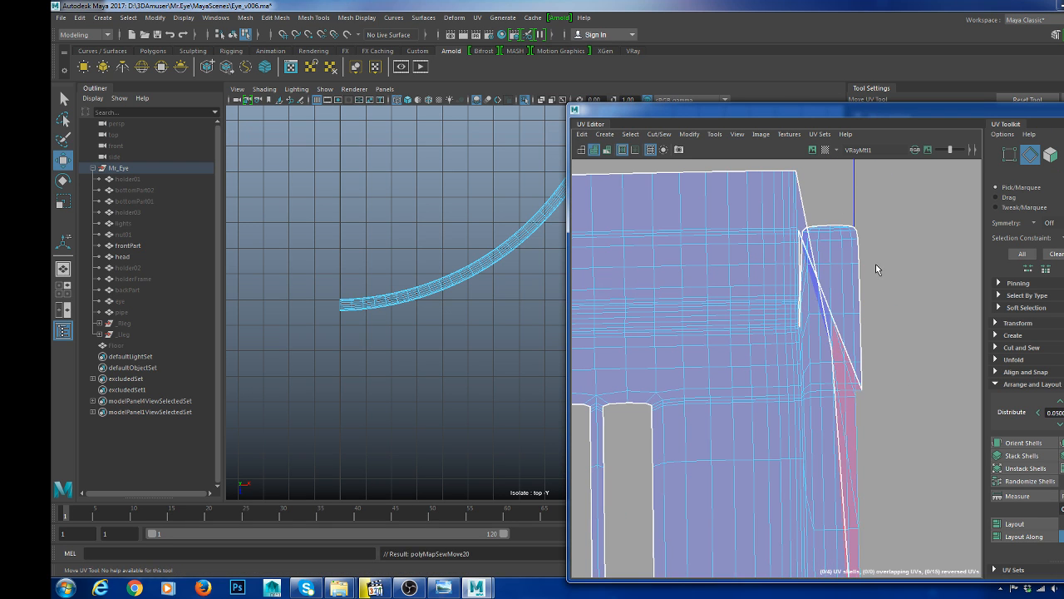
key(ctrl+z)
- Move and sew lower border edges of the strip to the main shell's side, and undo the extra sew
scroll(874, 267, down, 7)
alt+middle_drag(859, 502, 849, 385)
scroll(849, 385, up, 5)
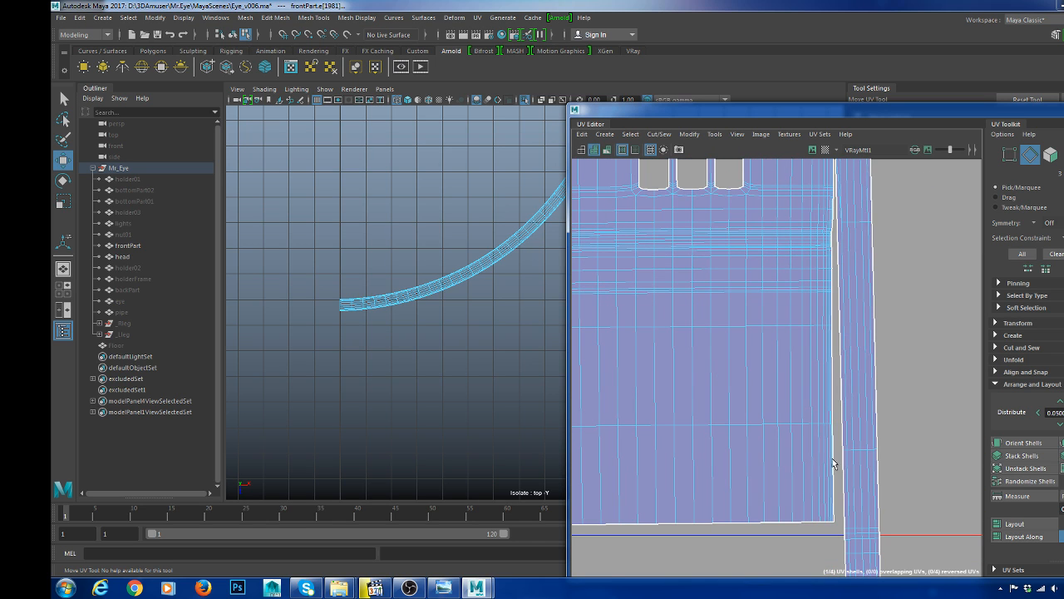
drag(843, 469, 844, 469)
shift+right_drag(937, 419, 939, 337)
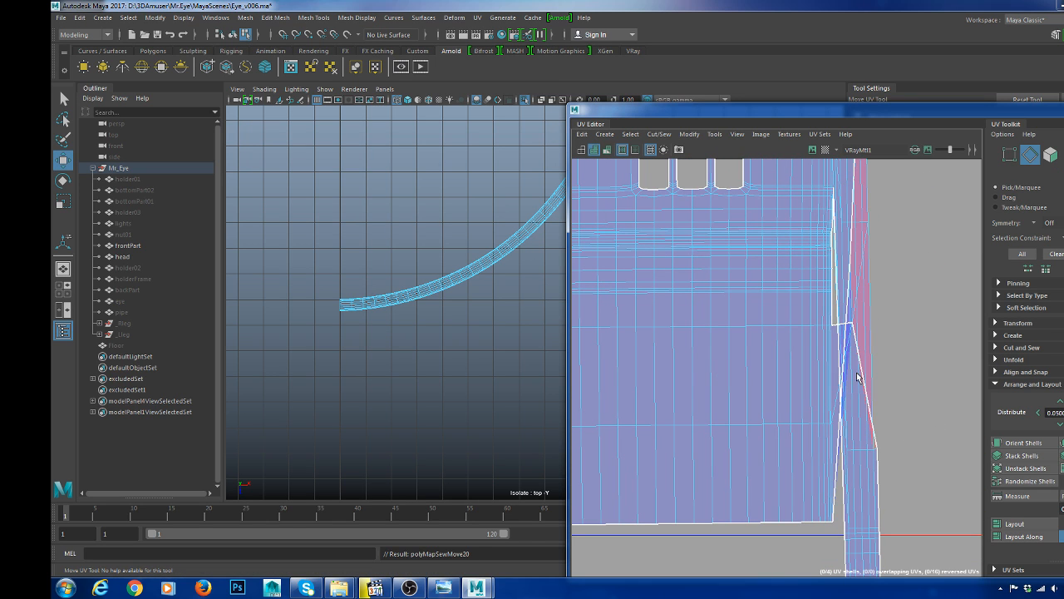
key(ctrl+z)
scroll(879, 365, down, 4)
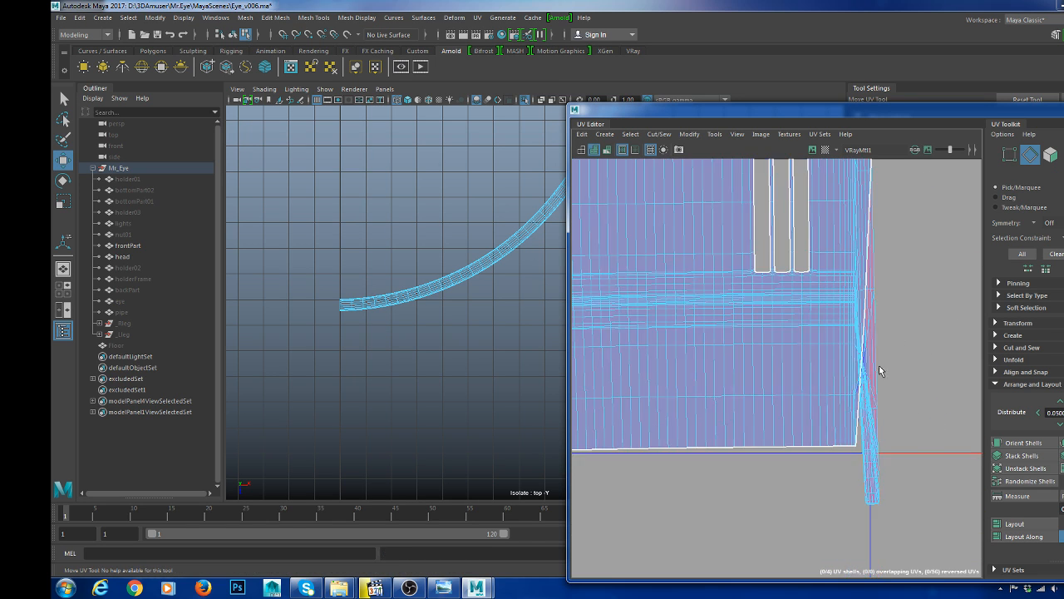
- Select the joined main and strip shell and unfold it
double_click(820, 304)
shift+right_drag(923, 273, 881, 281)
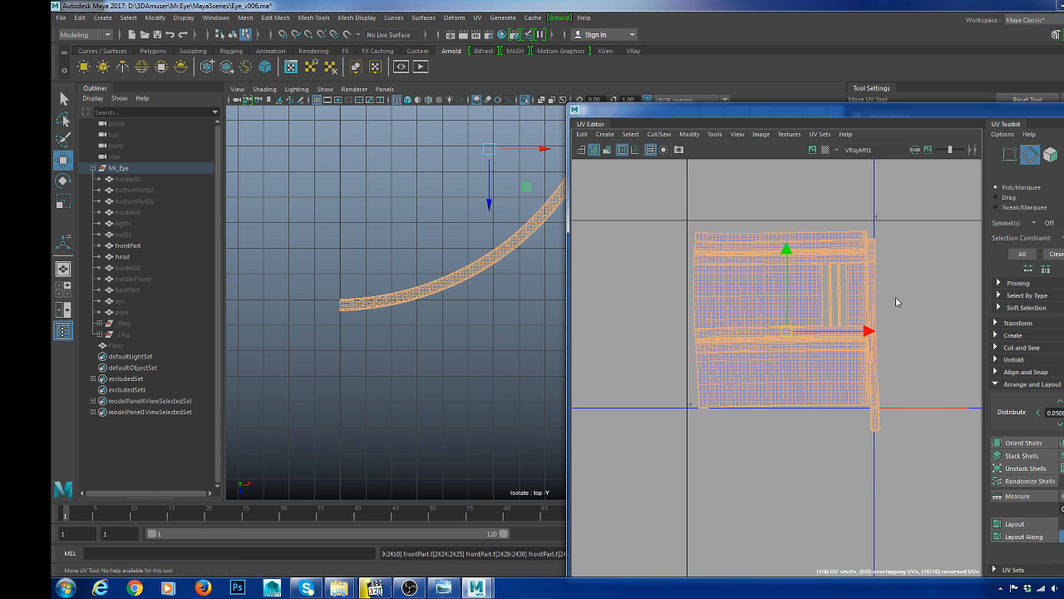
scroll(893, 297, up, 8)
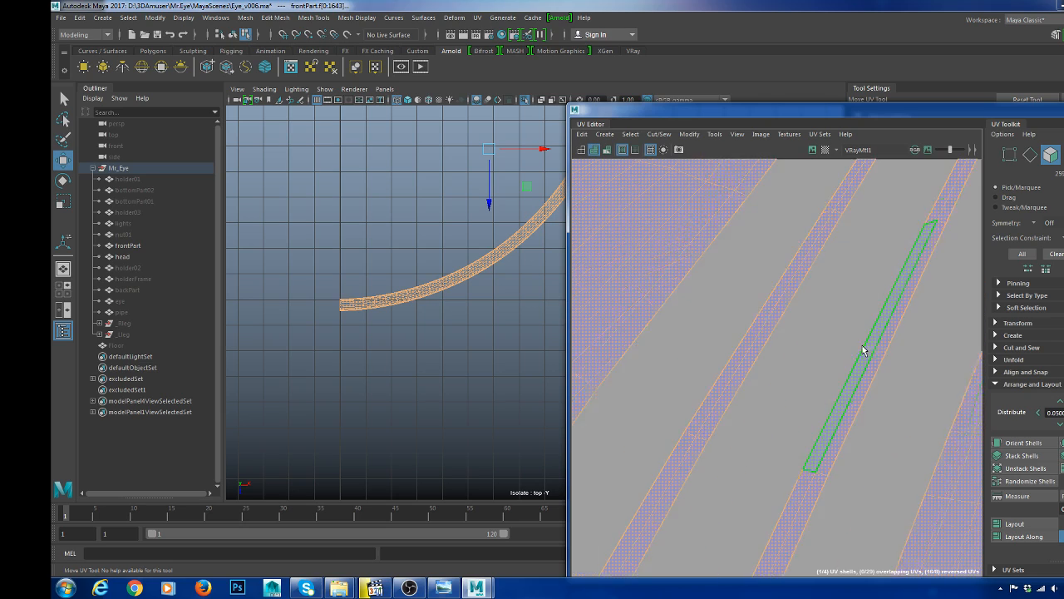
- Cut the UV edges running from the tip of the enclosed gap out to the border of the joined shell
scroll(863, 350, down, 8)
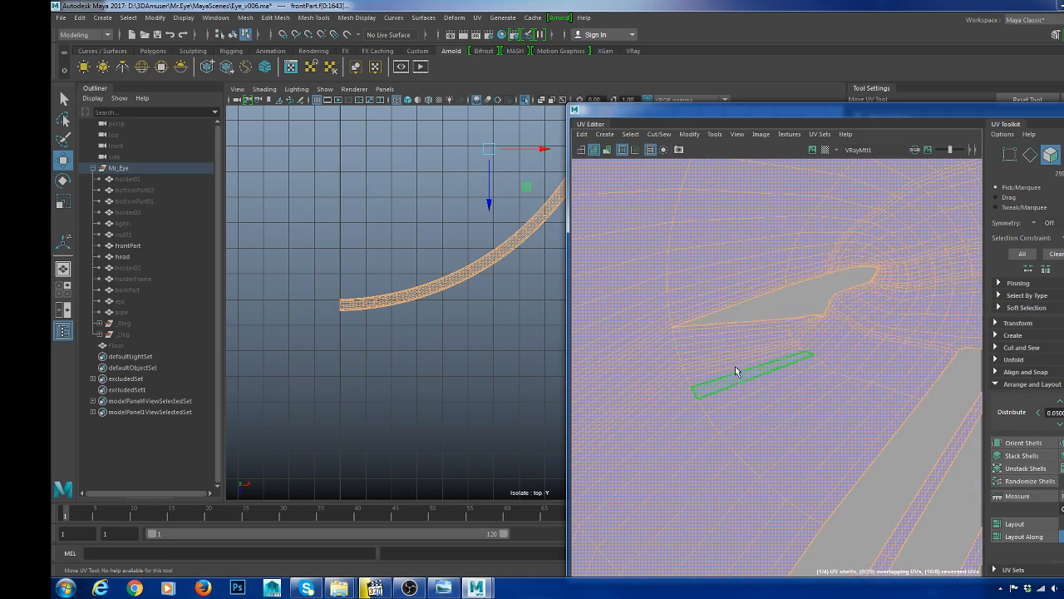
key(F8)
key(F10)
click(668, 329)
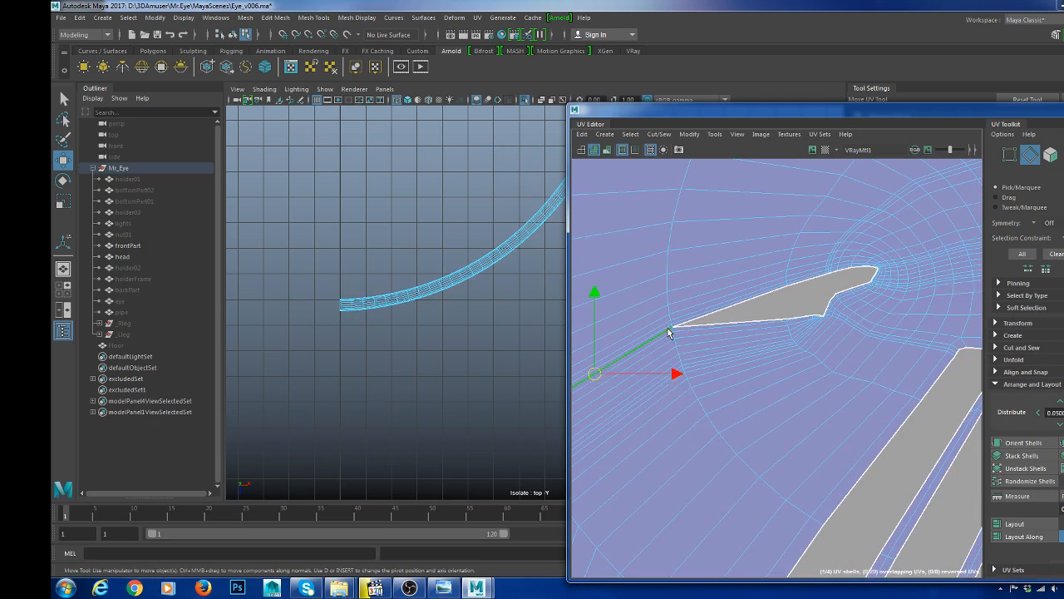
double_click(669, 329)
shift+right_drag(822, 290, 783, 307)
scroll(789, 336, down, 8)
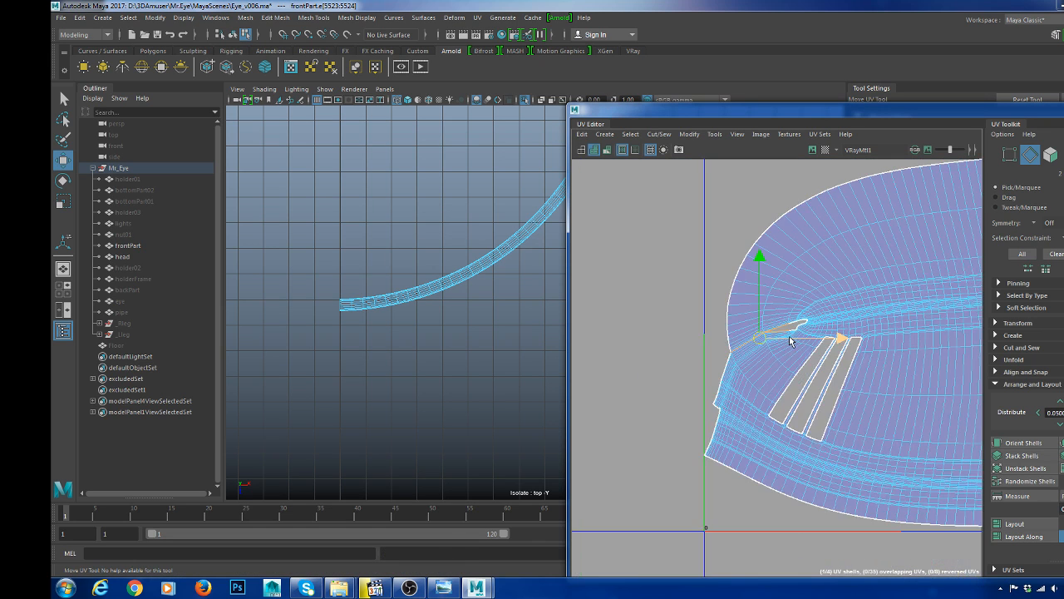
- Unfold the joined main and strip shell, and clear the selection
scroll(790, 341, down, 4)
key(F8)
shift+right_drag(777, 237, 723, 239)
click(689, 289)
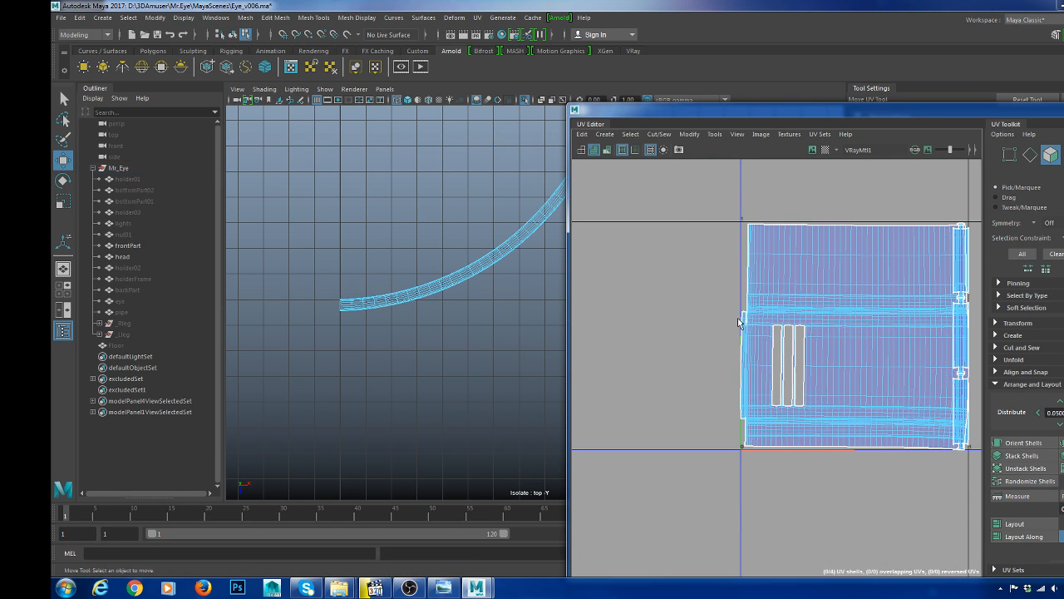
- Select the edges along the slit near the side strip's upper end and sew them to the main shell
alt+middle_drag(738, 317, 751, 299)
alt+right_drag(751, 299, 940, 420)
scroll(889, 365, up, 3)
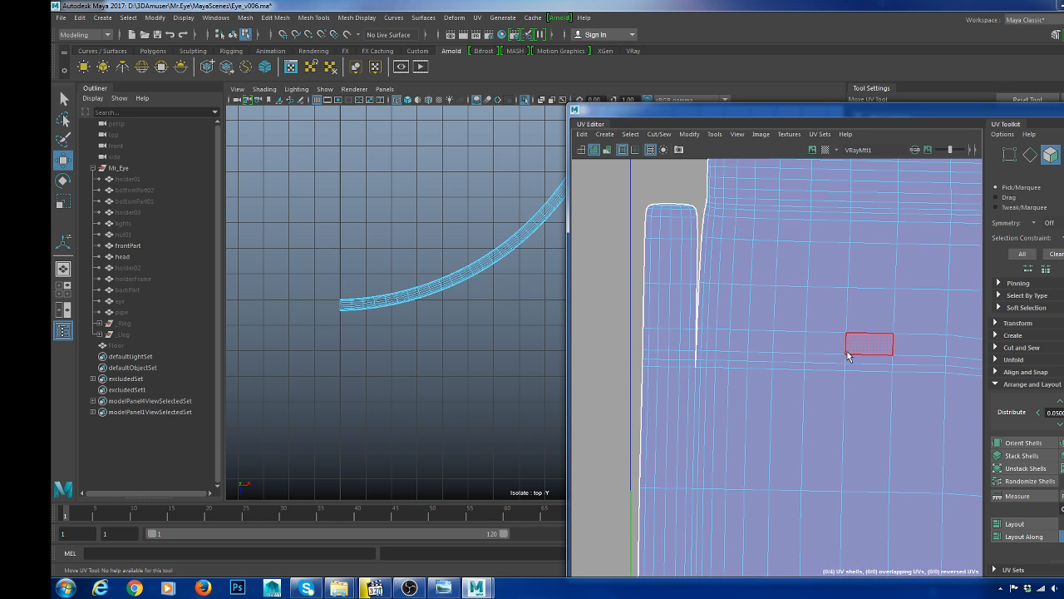
click(707, 227)
key(shift+s)
drag(676, 234, 720, 361)
scroll(791, 310, down, 6)
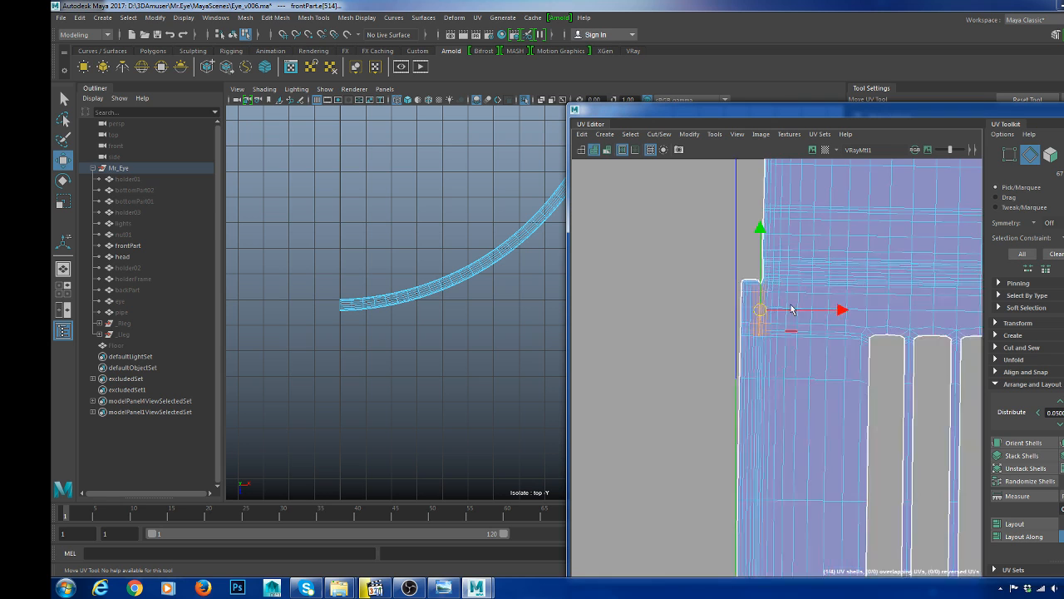
- Select all UV shells of the halved frontPart and unfold them together
click(839, 310)
scroll(840, 311, down, 2)
alt+middle_drag(882, 355, 722, 337)
double_click(808, 261)
scroll(810, 298, down, 4)
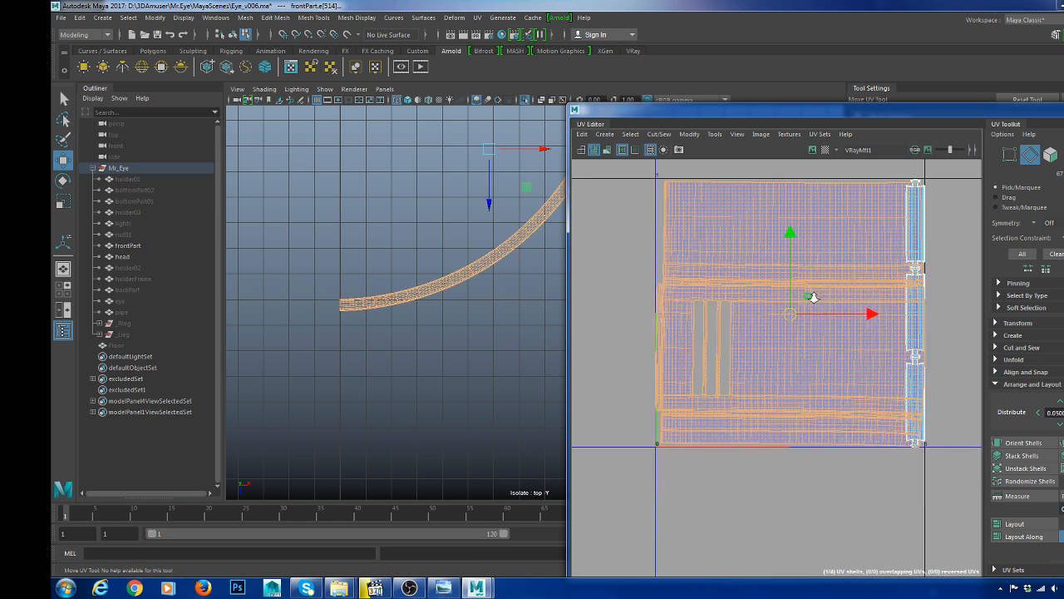
drag(680, 189, 957, 387)
shift+right_click(947, 289)
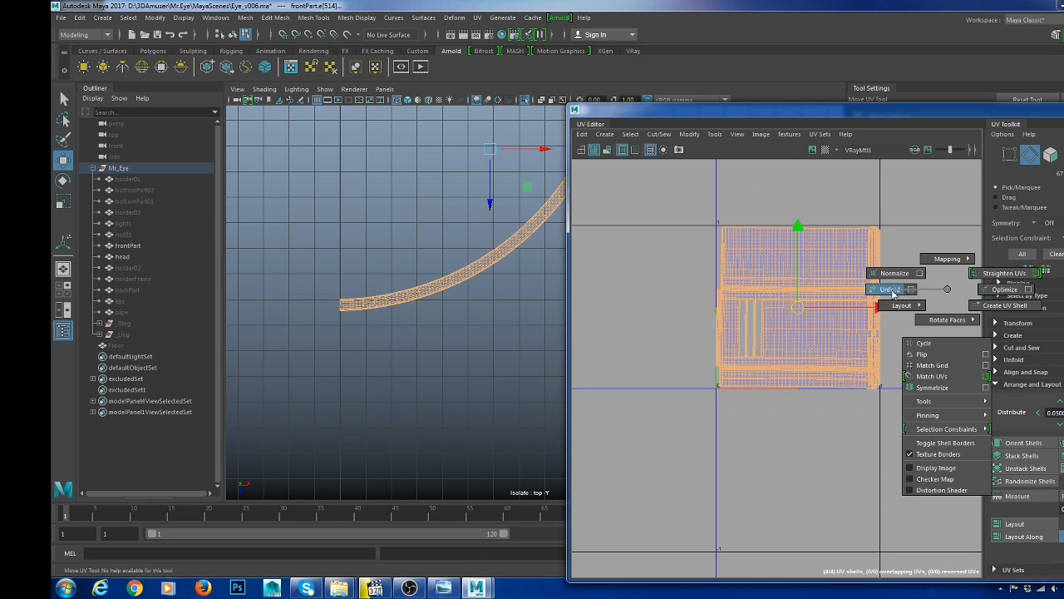
click(891, 290)
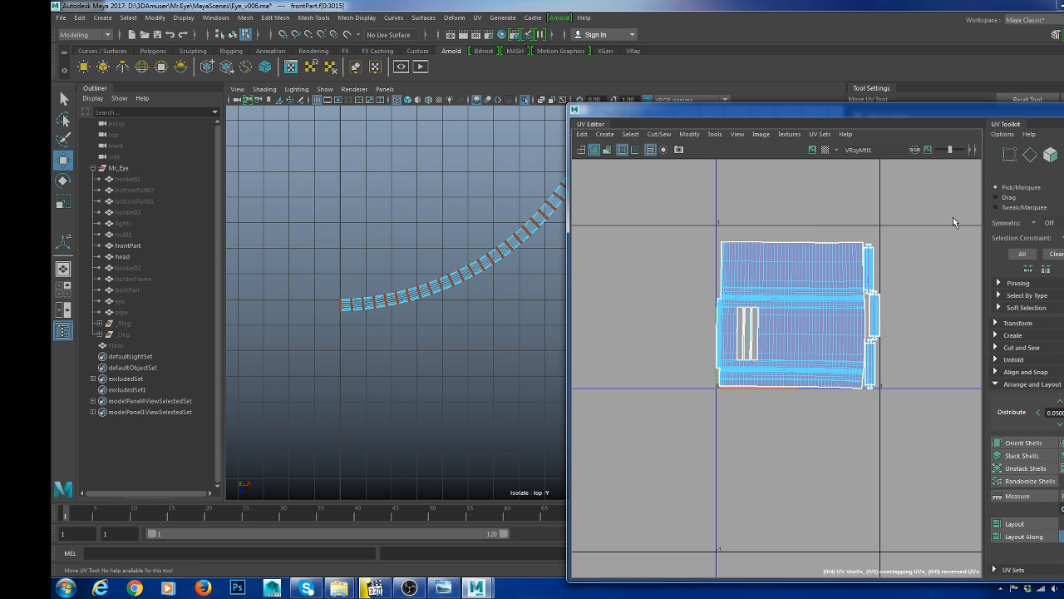
- Duplicate the frontPart half, mirror the copy across the X axis and freeze its transformations
key(F8)
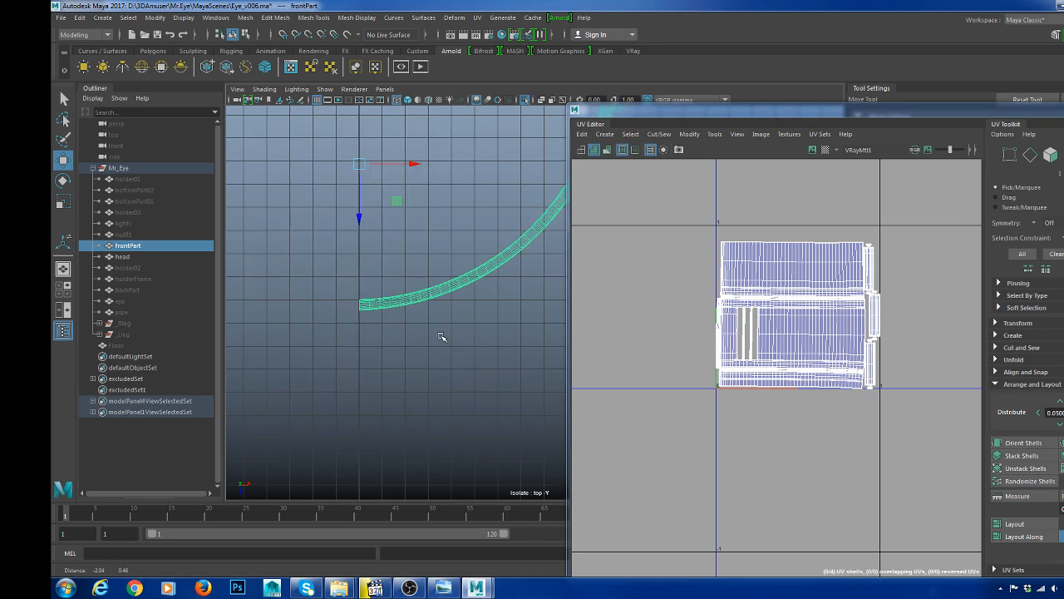
alt+middle_drag(441, 336, 482, 332)
key(ctrl+d)
key(r)
drag(490, 179, 332, 178)
drag(962, 107, 965, 348)
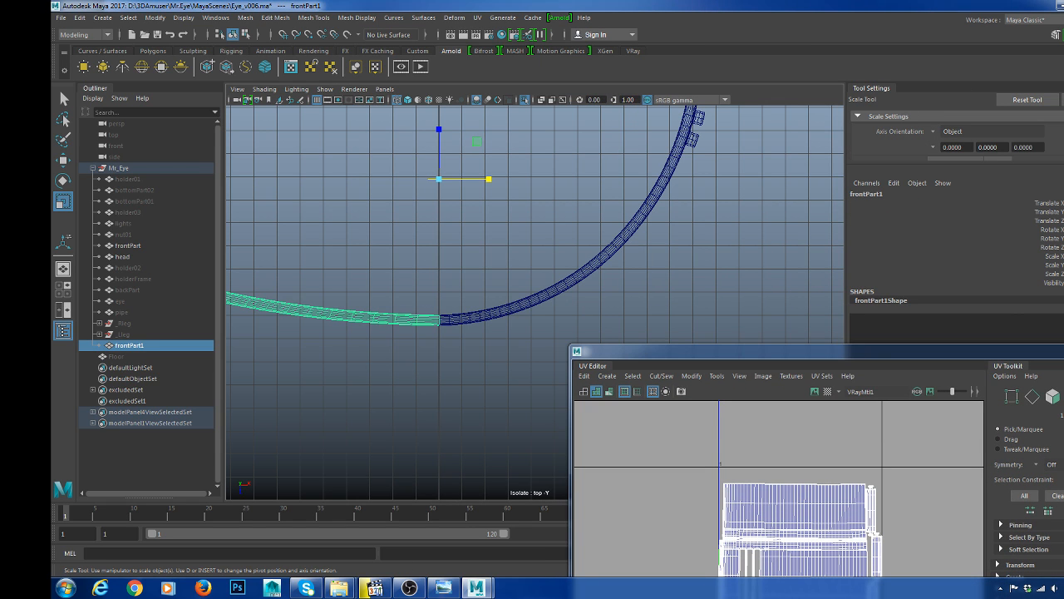
key(Return)
key(g)
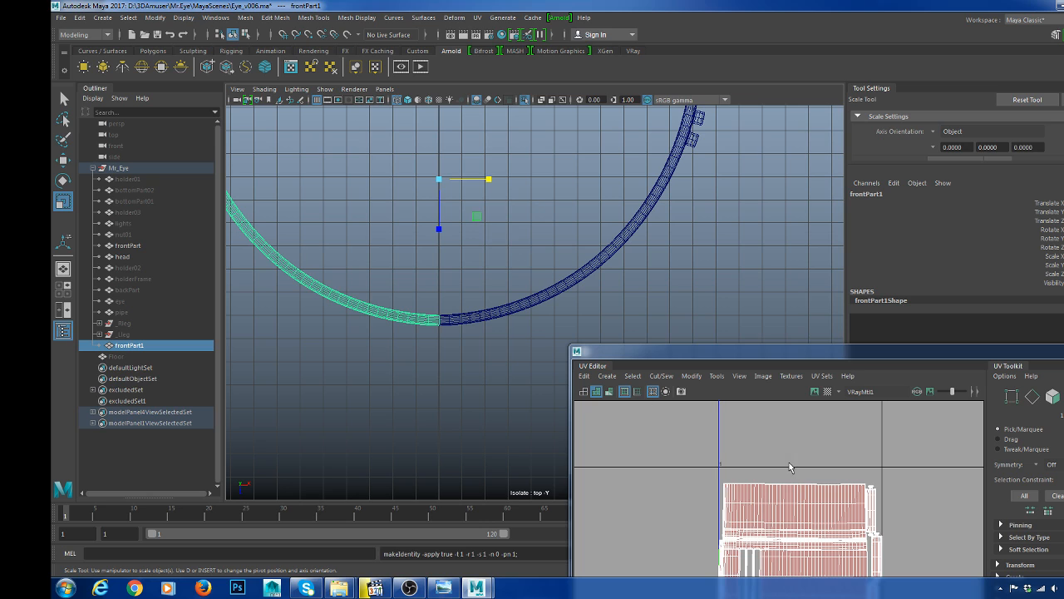
- Select all faces of the mirrored copy and flip its UVs horizontally
scroll(791, 468, down, 2)
alt+middle_drag(819, 470, 778, 435)
right_drag(741, 431, 736, 454)
drag(688, 430, 882, 568)
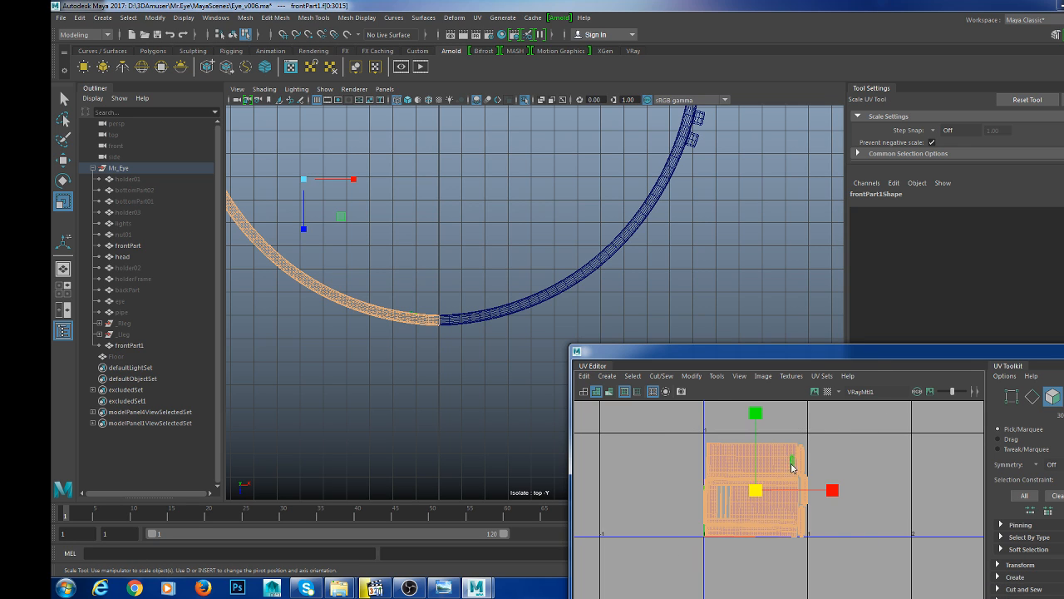
shift+right_drag(794, 468, 765, 451)
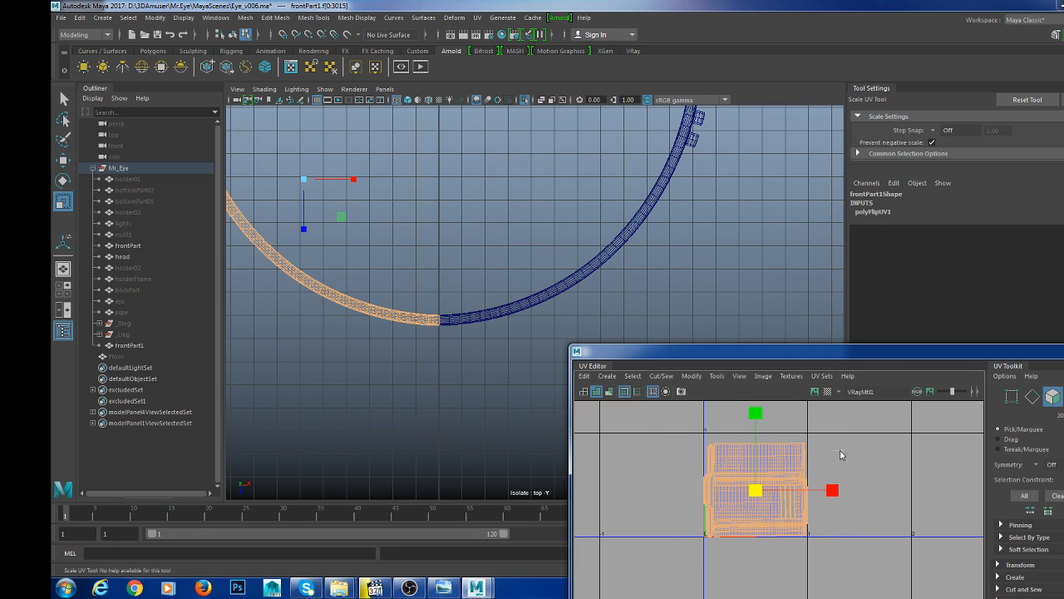
- Move all of the mirrored copy's UVs in negative U, beside the 0–1 tile
key(w)
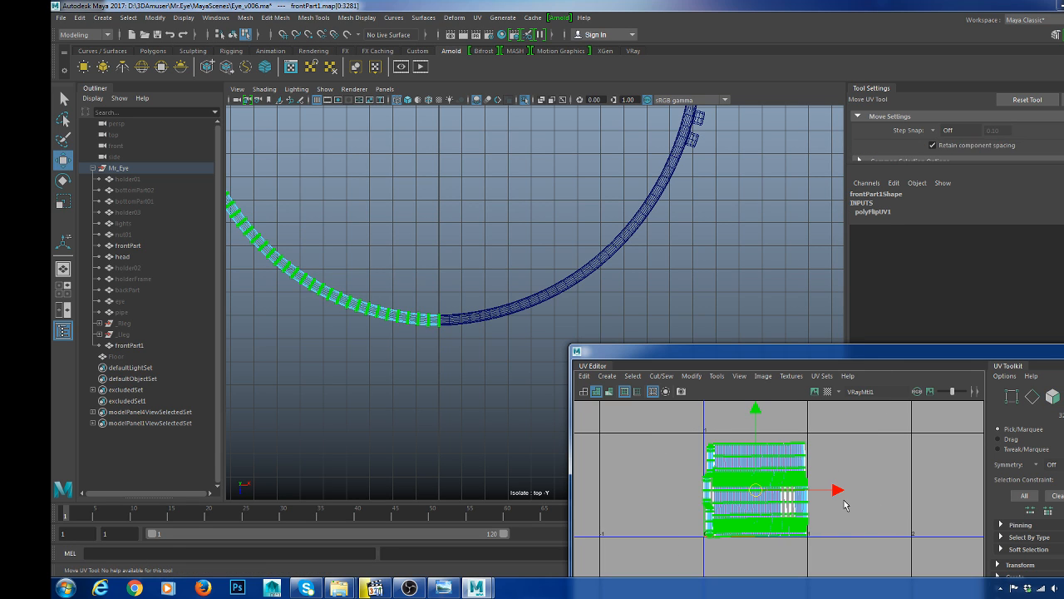
key(Left)
drag(812, 496, 721, 494)
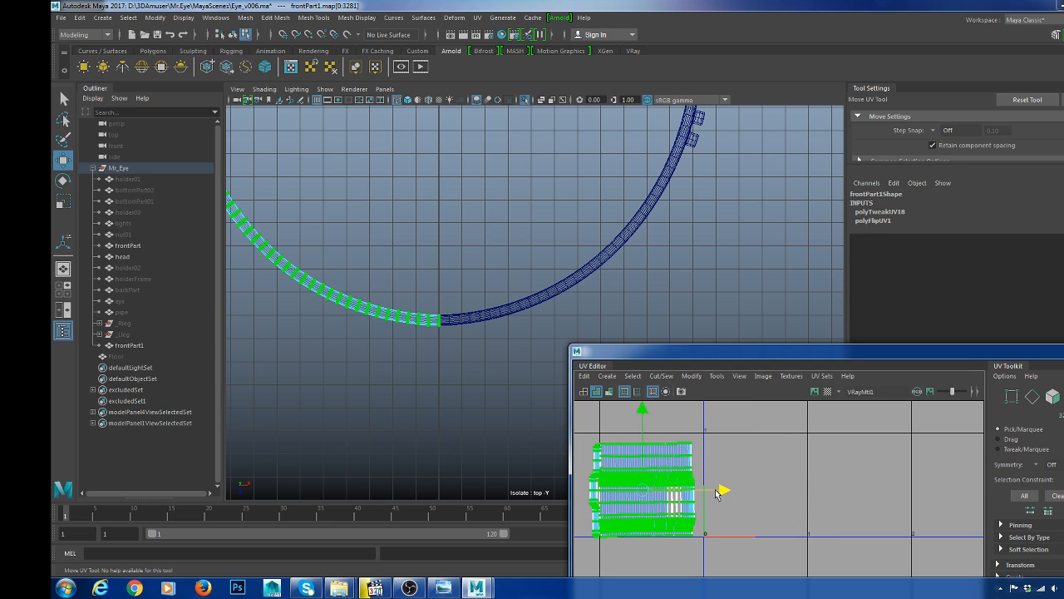
- Select both frontPart halves in object mode and combine them into one mesh
right_drag(476, 300, 512, 276)
click(509, 272)
drag(413, 278, 464, 323)
right_drag(484, 301, 524, 255)
click(521, 258)
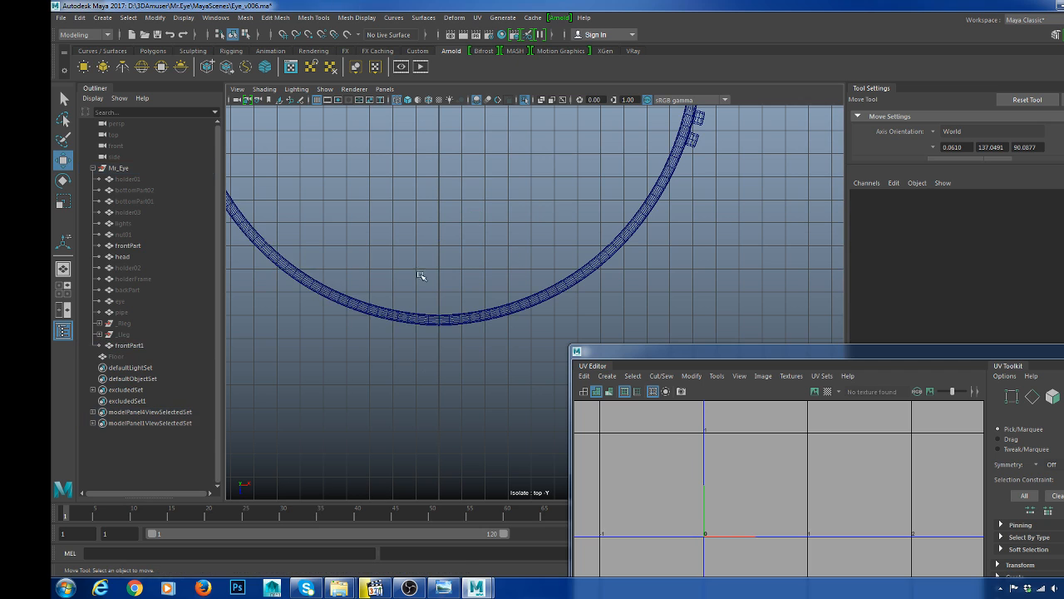
drag(414, 276, 482, 332)
key(g)
key(f)
- Merge all vertices of the combined mesh with a distance threshold of 0.01 and delete its history
key(F9)
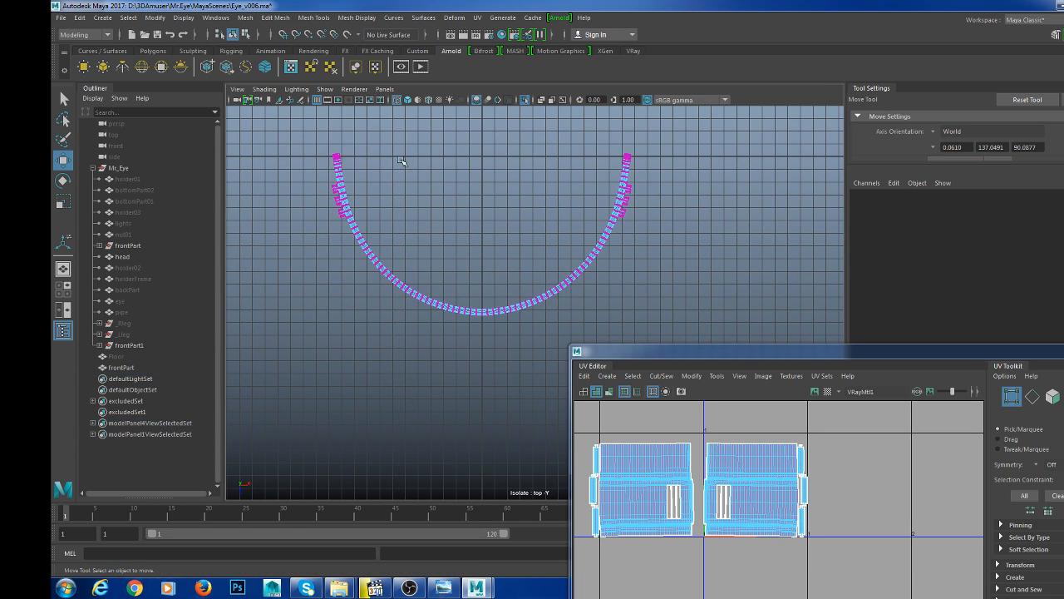
drag(317, 146, 682, 332)
shift+right_drag(679, 234, 722, 160)
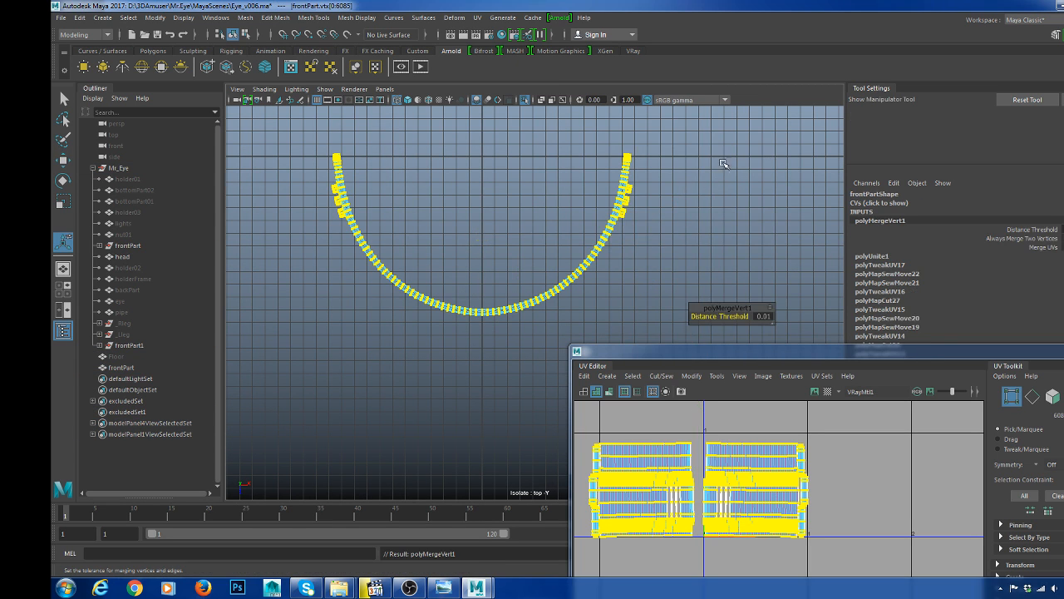
right_drag(611, 178, 645, 149)
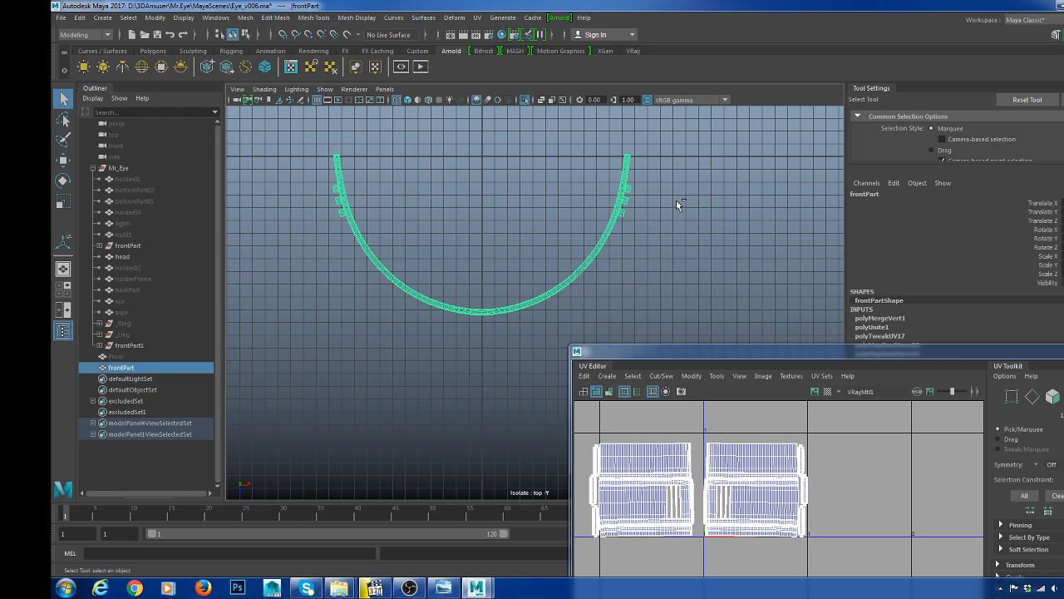
key(alt+shift+d)
- Select the two large main UV shells and move them in positive U, clear of the small side shells
alt+middle_drag(712, 489, 752, 471)
scroll(712, 484, up, 3)
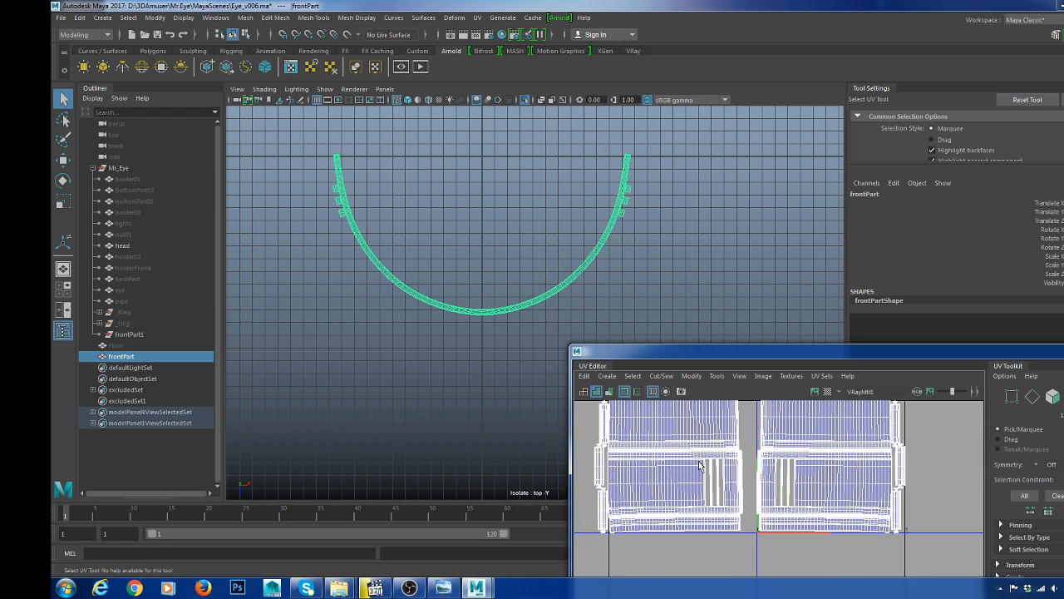
key(F11)
double_click(699, 480)
scroll(744, 462, down, 3)
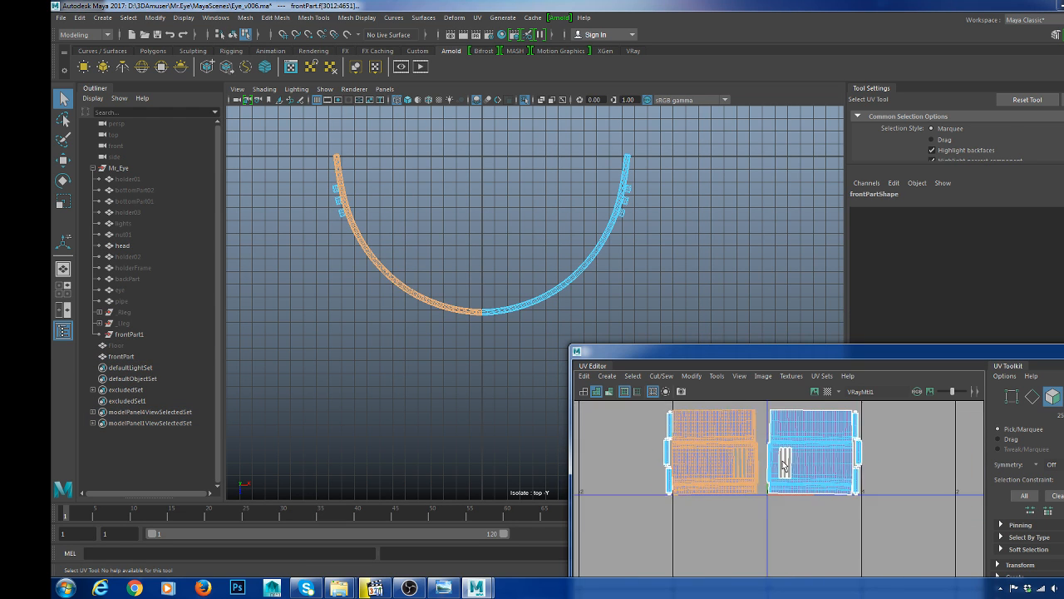
shift+double_click(790, 454)
key(w)
drag(793, 449, 1016, 452)
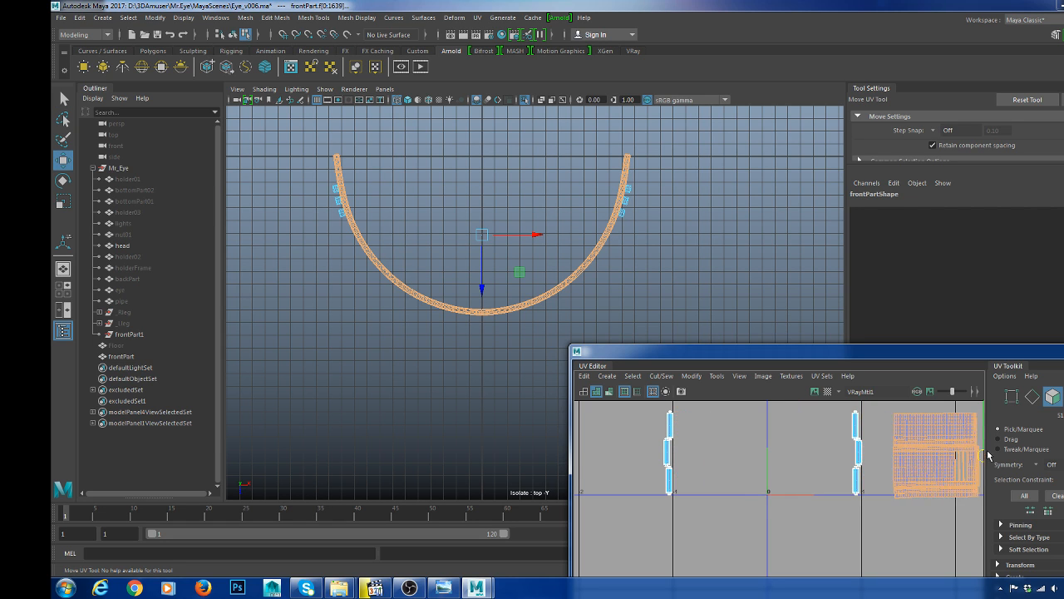
- Select upper and lower edges along the centre border of one main shell and sew them to the mirrored shell
key(f)
alt+middle_drag(772, 458, 794, 419)
scroll(810, 446, up, 2)
alt+middle_drag(667, 446, 758, 482)
key(F10)
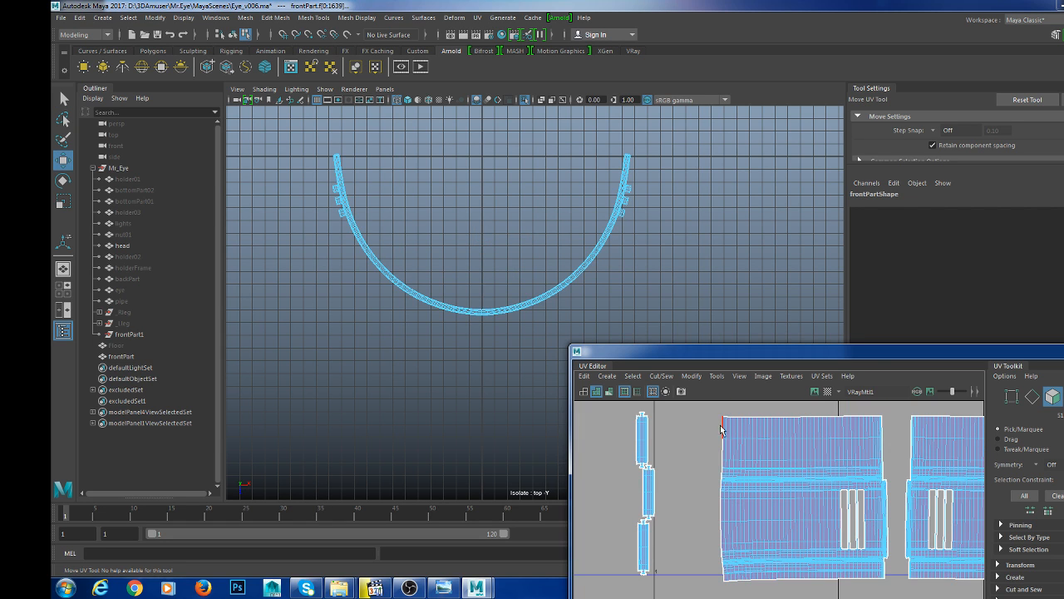
drag(719, 415, 729, 588)
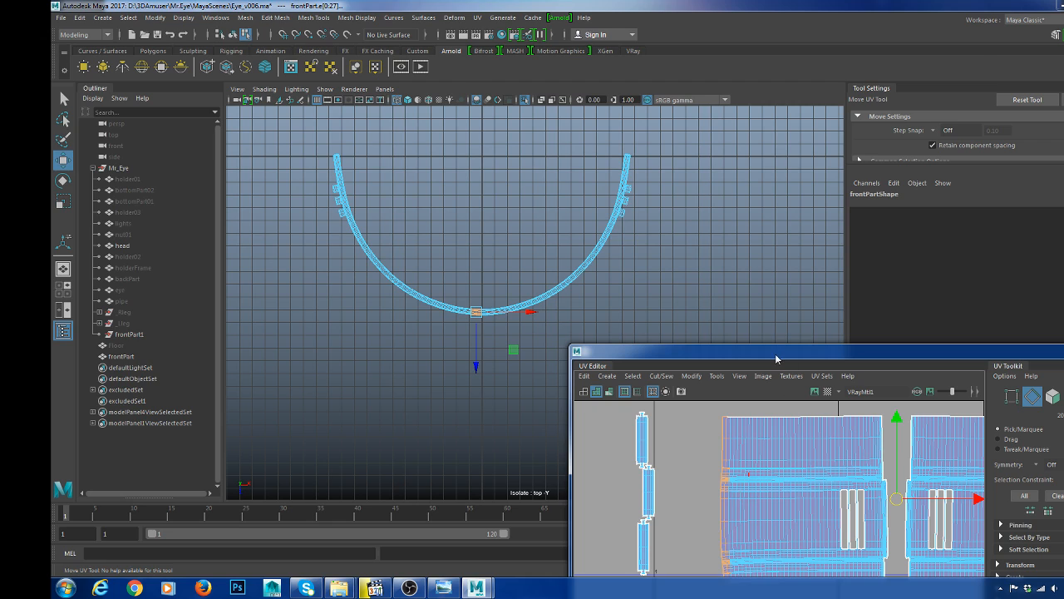
double_click(776, 359)
key(f)
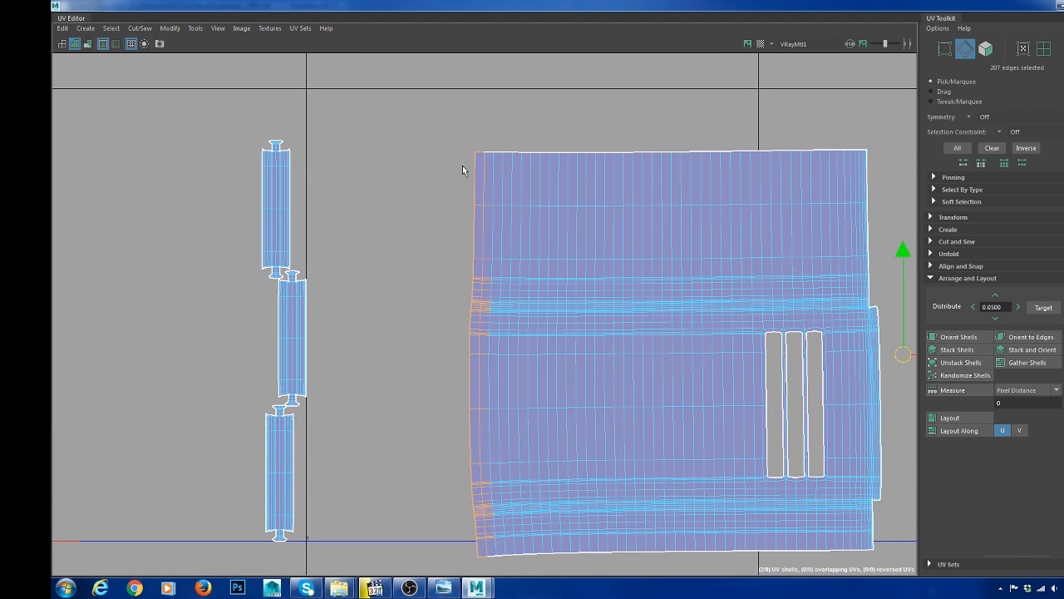
drag(487, 225, 481, 226)
alt+middle_drag(492, 322, 532, 175)
scroll(531, 175, up, 2)
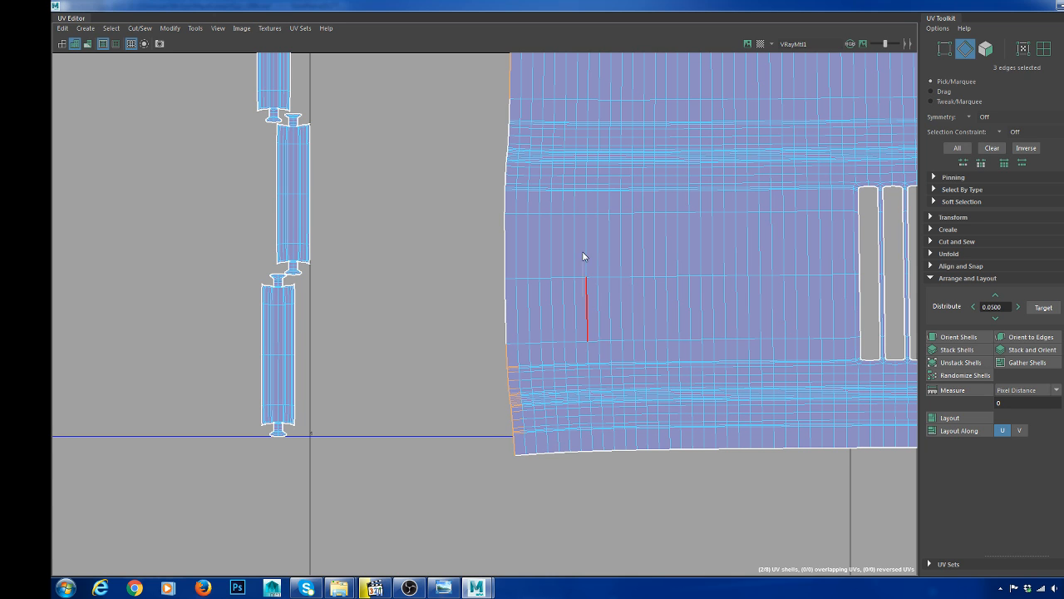
shift+right_drag(584, 297, 585, 221)
- Select the edge loop around the remaining gap in the centre seam and sew it closed
scroll(602, 287, down, 6)
alt+middle_drag(759, 294, 416, 332)
scroll(602, 297, up, 3)
double_click(602, 300)
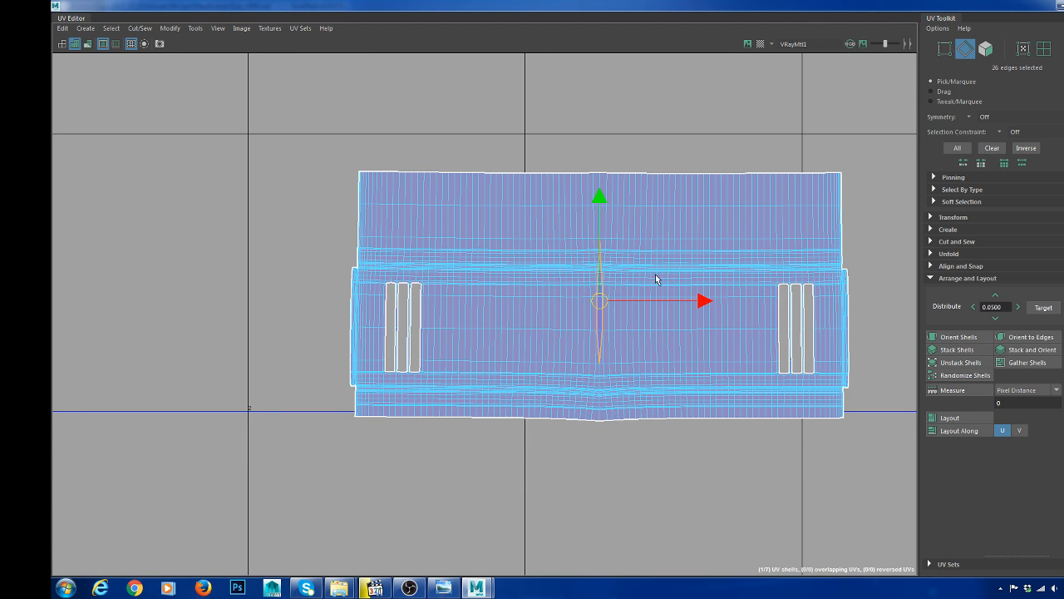
shift+right_drag(659, 264, 662, 215)
scroll(614, 289, down, 6)
alt+middle_drag(386, 227, 449, 248)
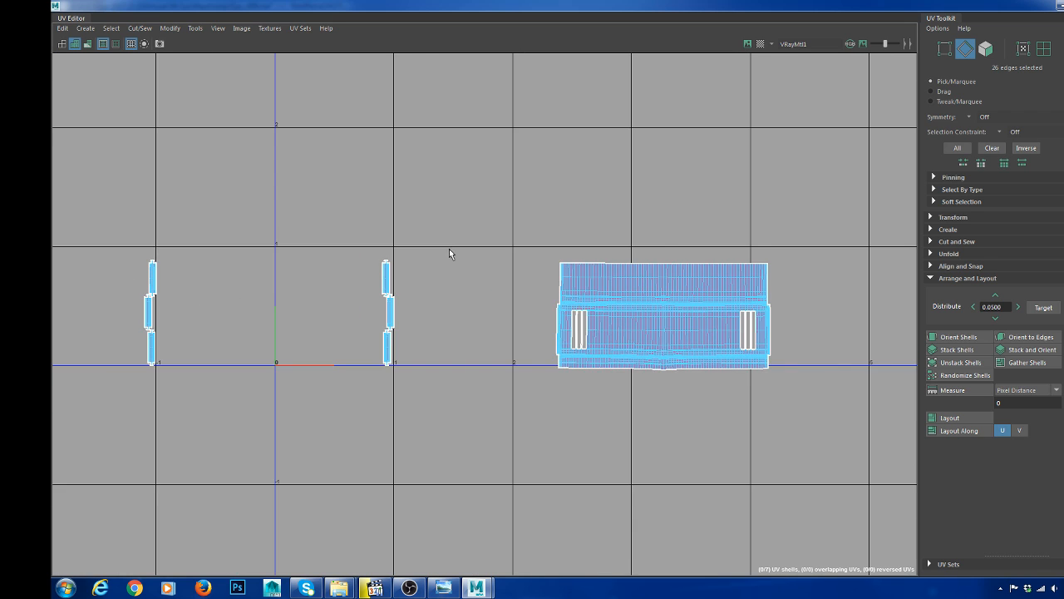
- Select all of frontPart's UV shells and lay them out inside the 0–1 tile
scroll(464, 284, down, 3)
drag(184, 222, 821, 409)
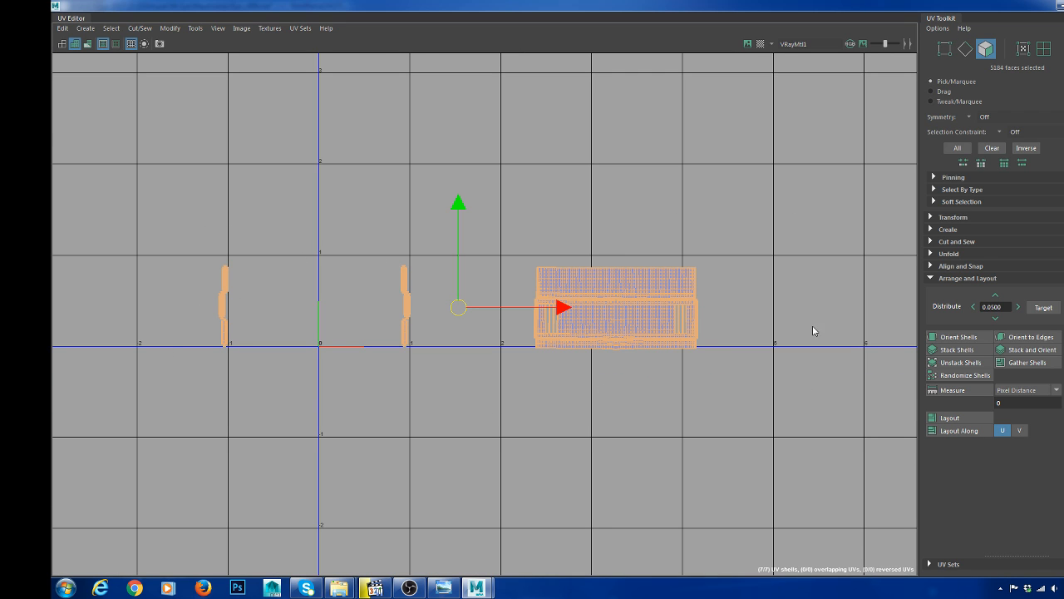
right_drag(812, 325, 619, 386)
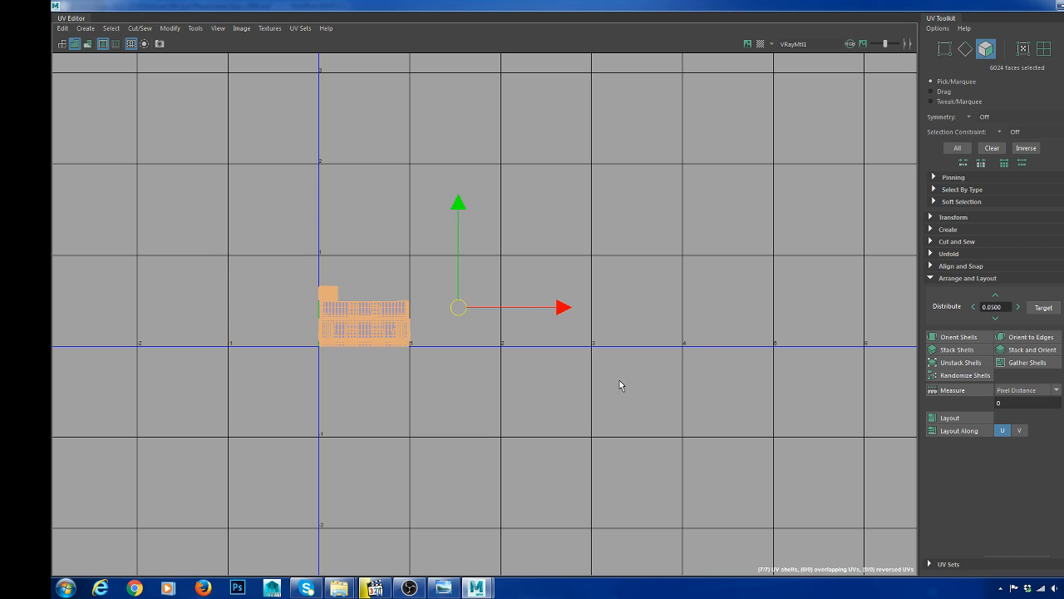
click(619, 381)
scroll(493, 374, up, 4)
alt+middle_drag(264, 363, 500, 363)
scroll(523, 256, up, 5)
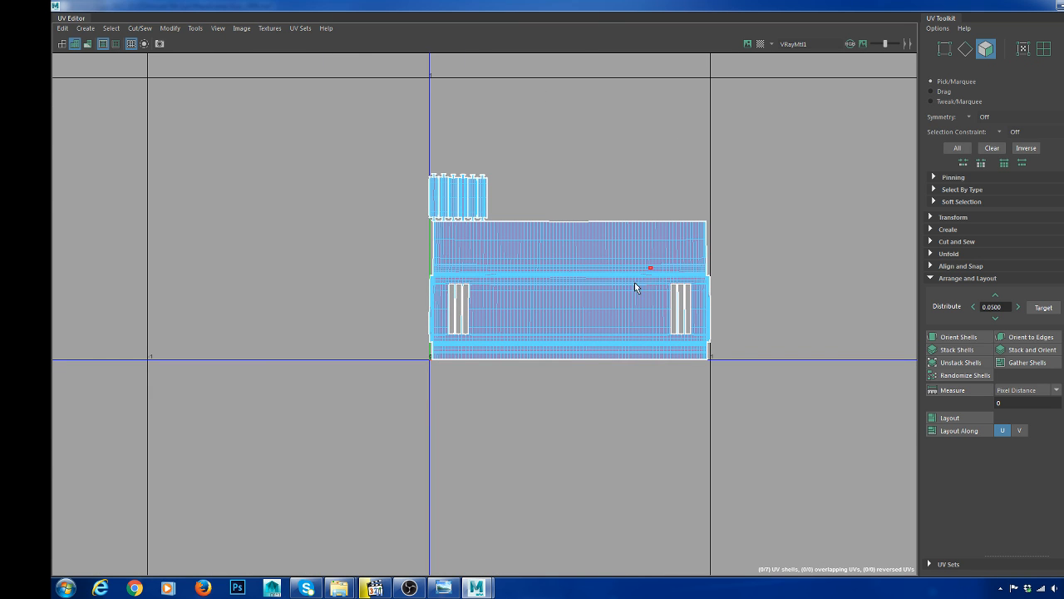
- Restore the UV Editor to a floating window, select frontPart in object mode and switch to the four-view layout
double_click(568, 5)
right_click(719, 372)
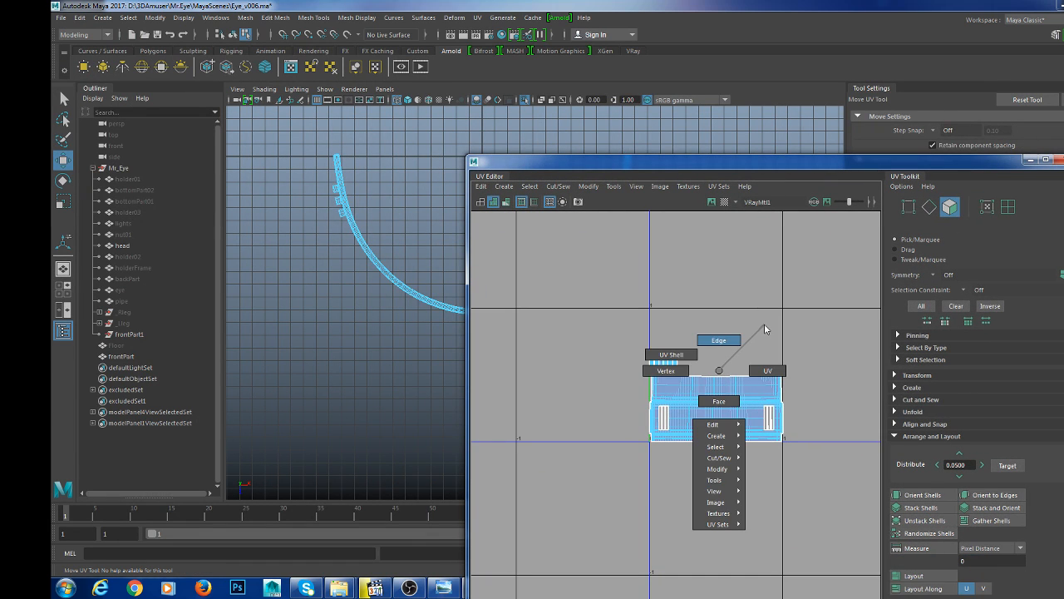
right_drag(766, 329, 737, 369)
right_click(715, 403)
right_click(364, 233)
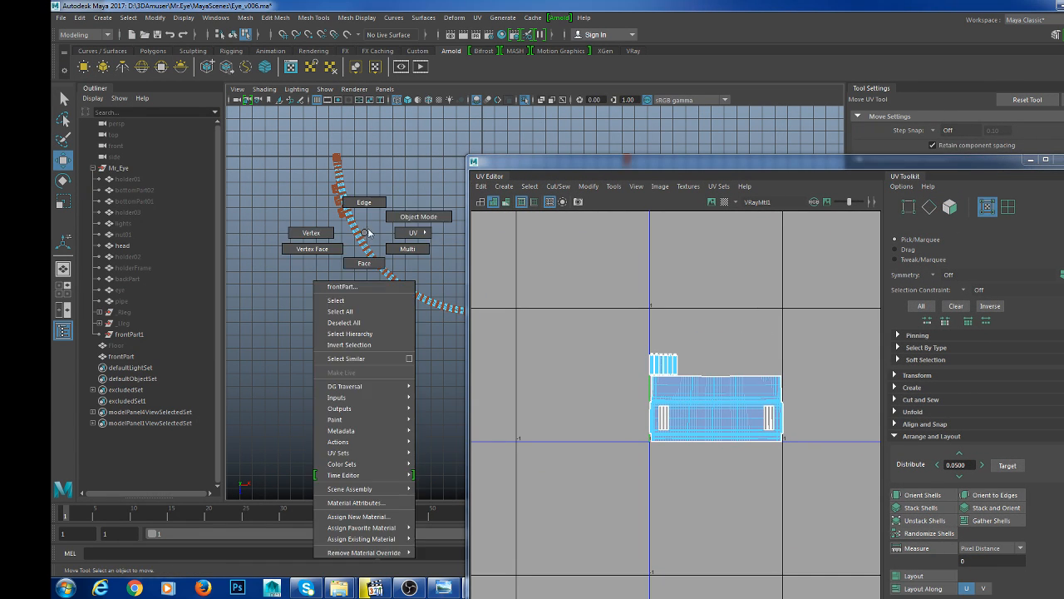
click(380, 277)
key(space)
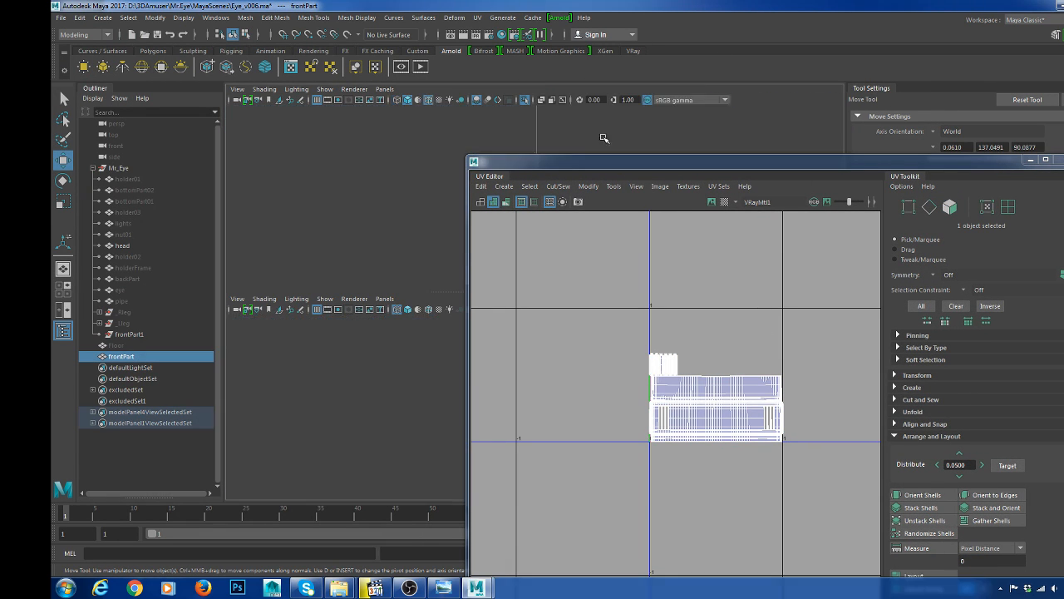
- Maximise the perspective view, display the checker map on frontPart and move the UV Editor aside to inspect the pattern
key(space)
scroll(366, 250, up, 10)
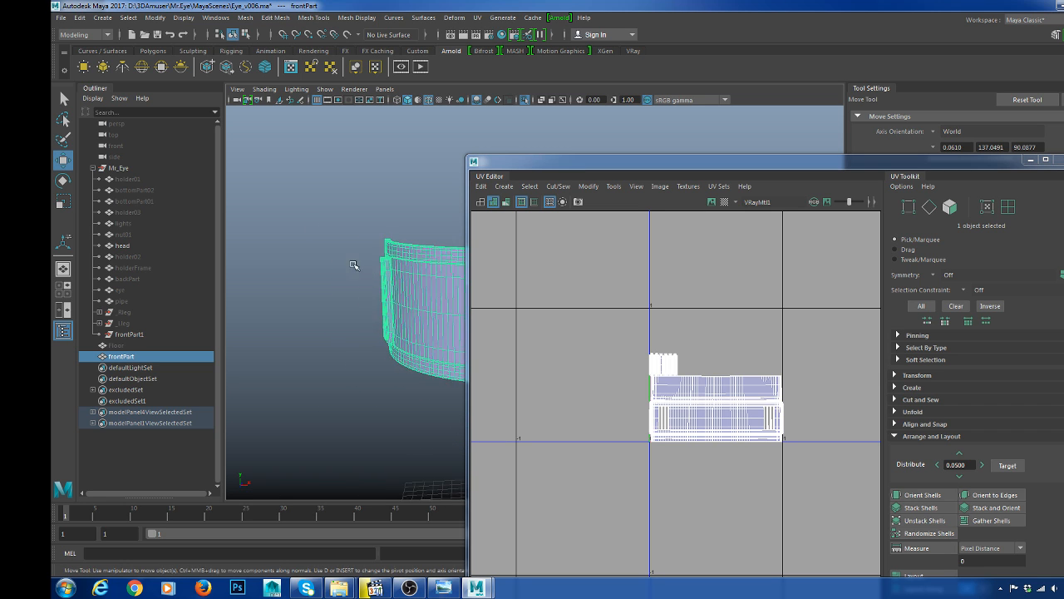
scroll(353, 264, up, 5)
click(724, 201)
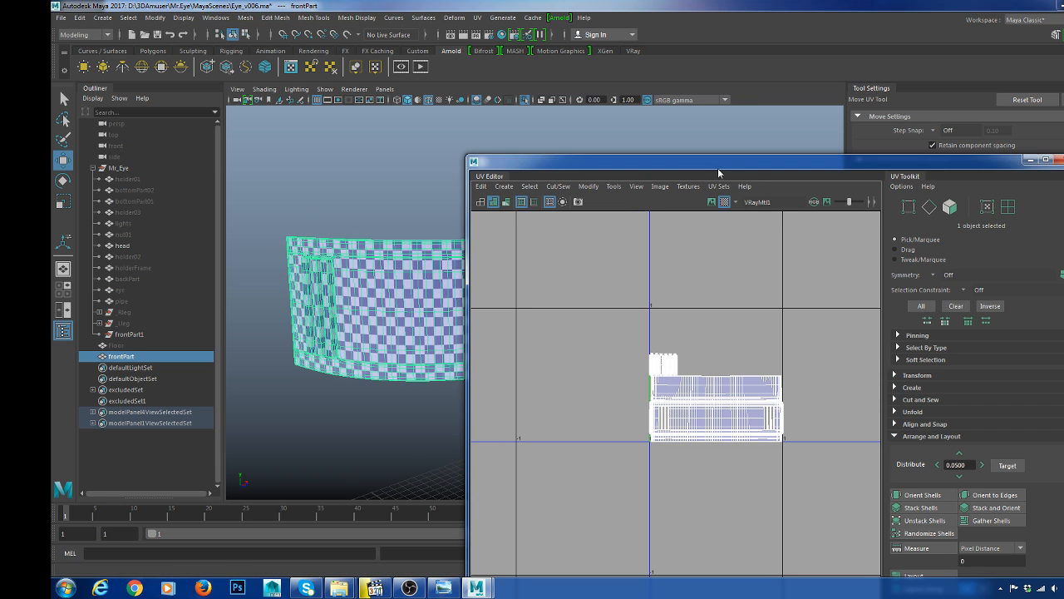
drag(719, 169, 885, 164)
alt+drag(532, 275, 499, 308)
scroll(507, 312, up, 6)
alt+drag(566, 333, 478, 338)
scroll(459, 330, down, 5)
scroll(549, 372, up, 3)
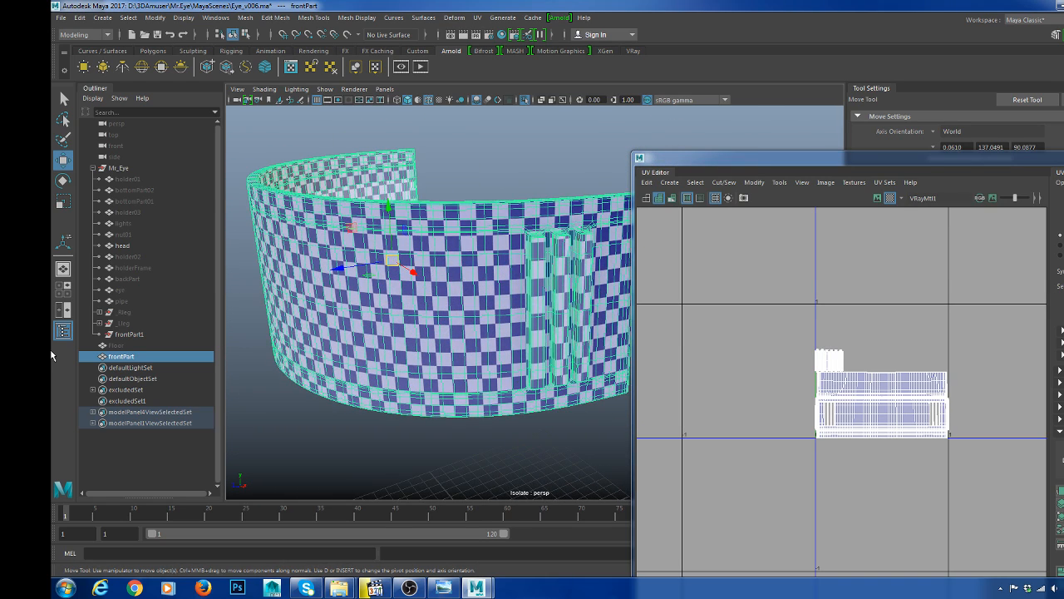
- Exit isolation and select the head together with frontPart to compare their checker sizes and UV layouts
click(468, 178)
key(ctrl+1)
scroll(479, 222, down, 4)
scroll(479, 222, down, 2)
alt+drag(479, 222, 501, 216)
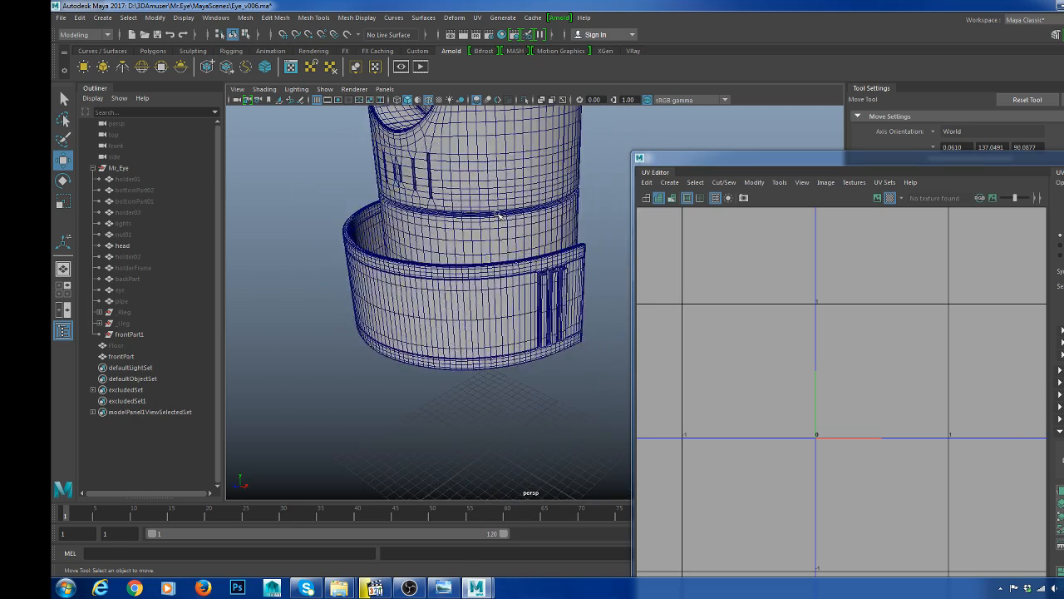
click(501, 215)
shift+click(492, 300)
scroll(493, 292, down, 2)
alt+drag(550, 368, 546, 302)
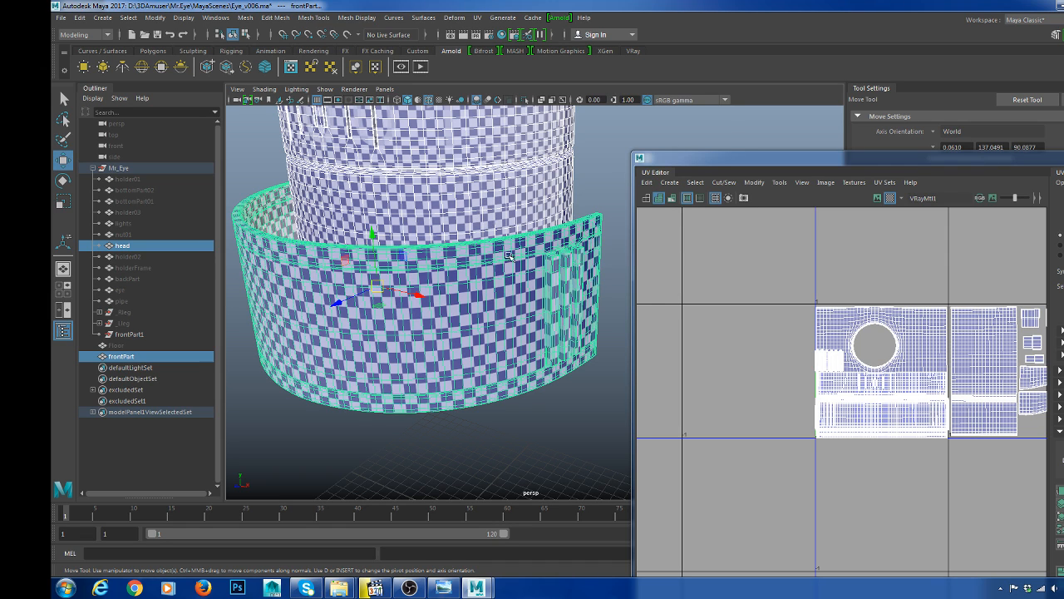
scroll(767, 341, down, 3)
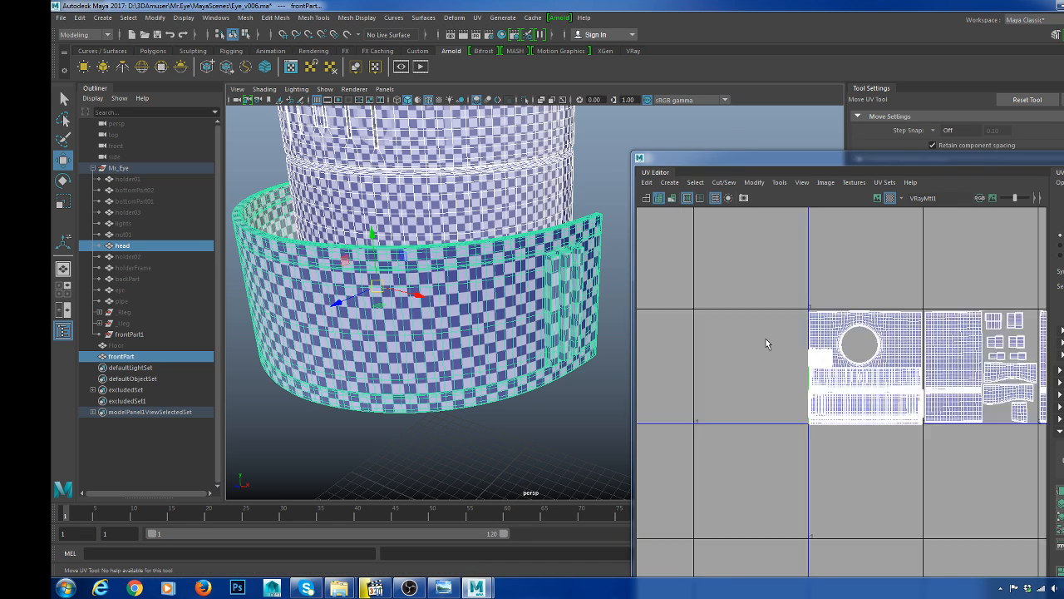
- Select all of frontPart's UV shells, reposition the UV Editor to reveal the UV Toolkit and expand its Transform settings
alt+middle_drag(855, 358, 792, 356)
key(ctrl+z)
right_drag(749, 307, 751, 333)
drag(714, 309, 843, 431)
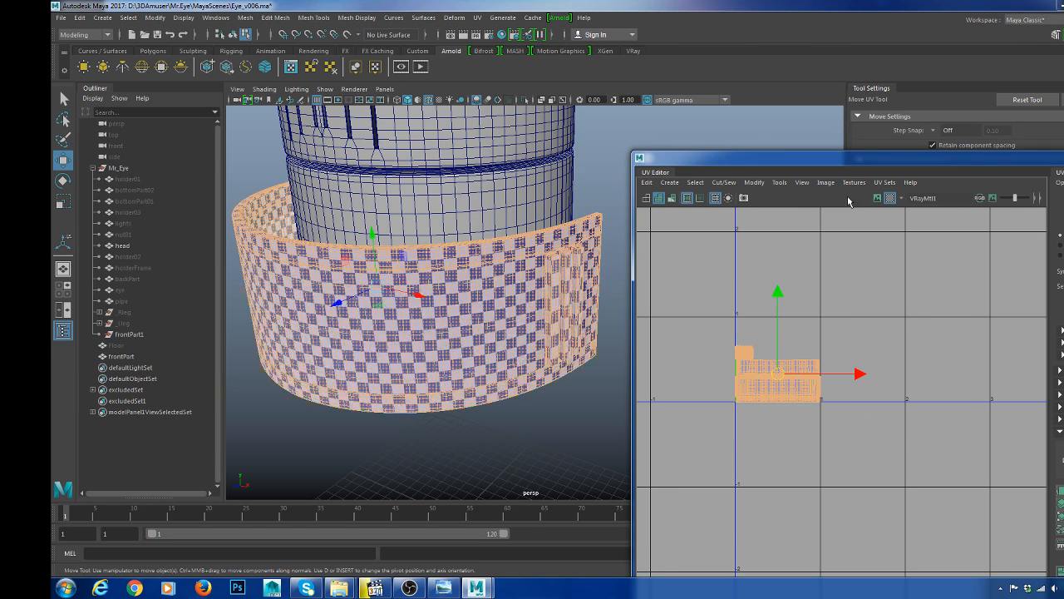
drag(863, 164, 745, 122)
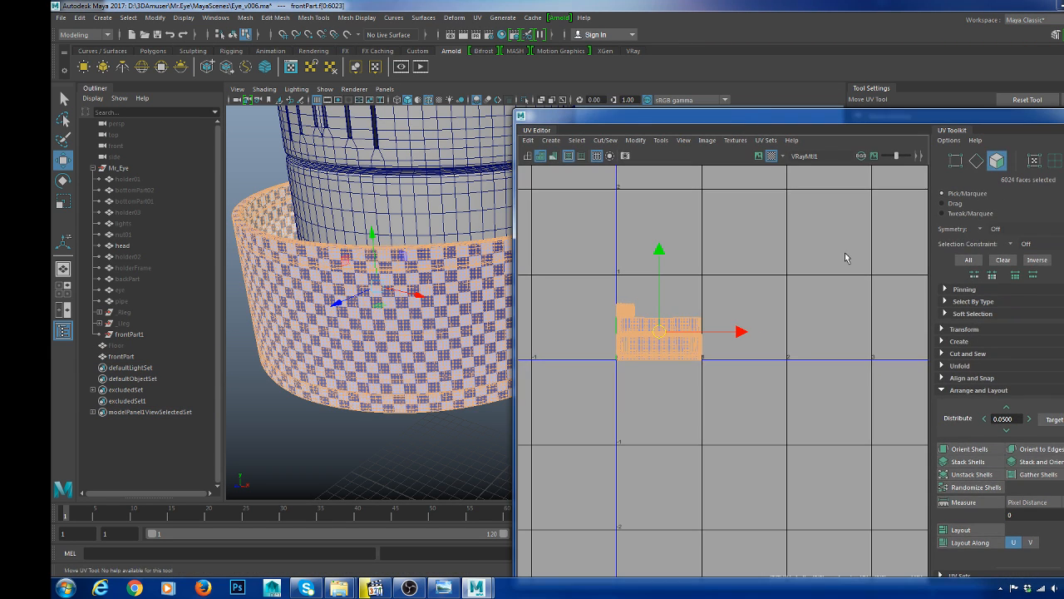
click(963, 331)
click(963, 330)
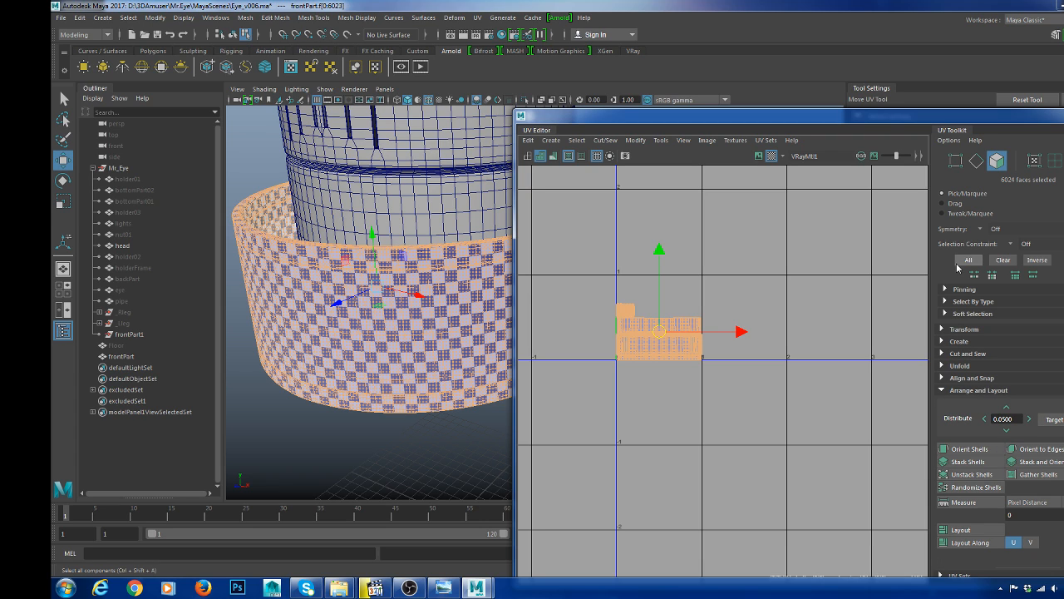
click(971, 390)
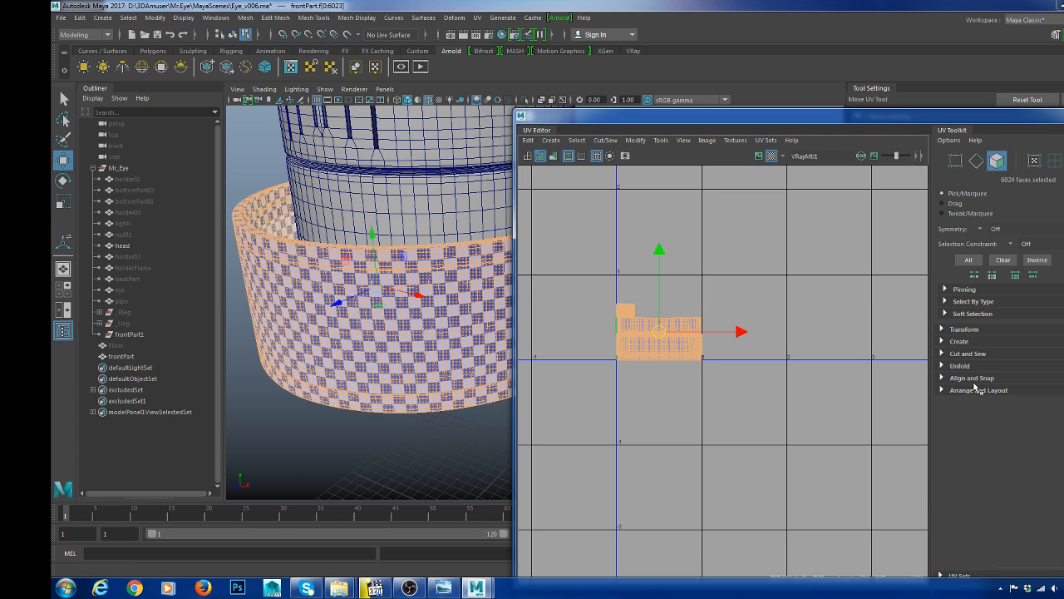
click(965, 329)
scroll(1015, 383, down, 5)
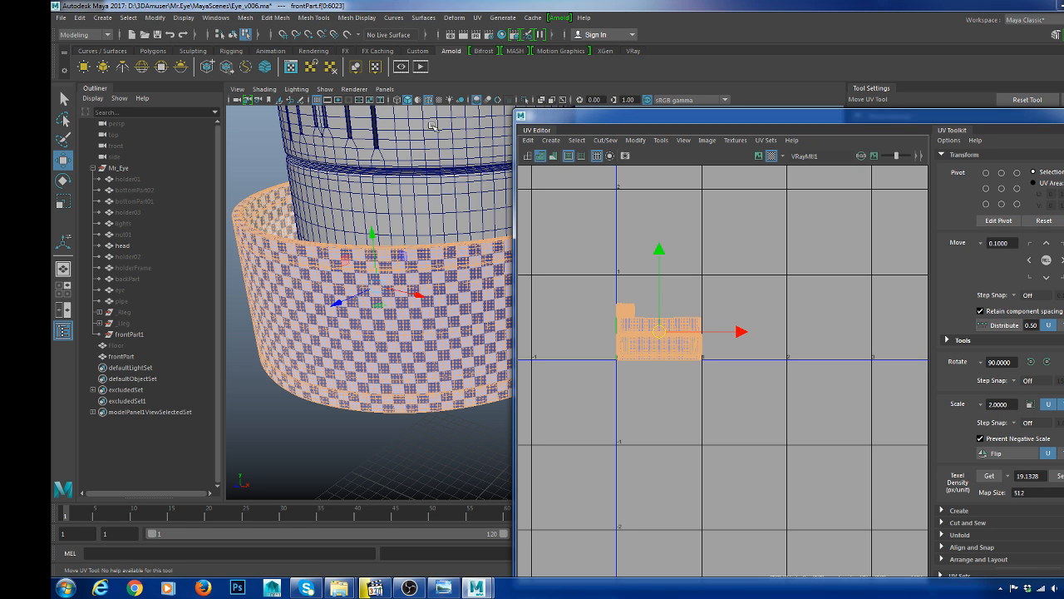
- Select the head's UV shells and check the stored texel density values
double_click(449, 163)
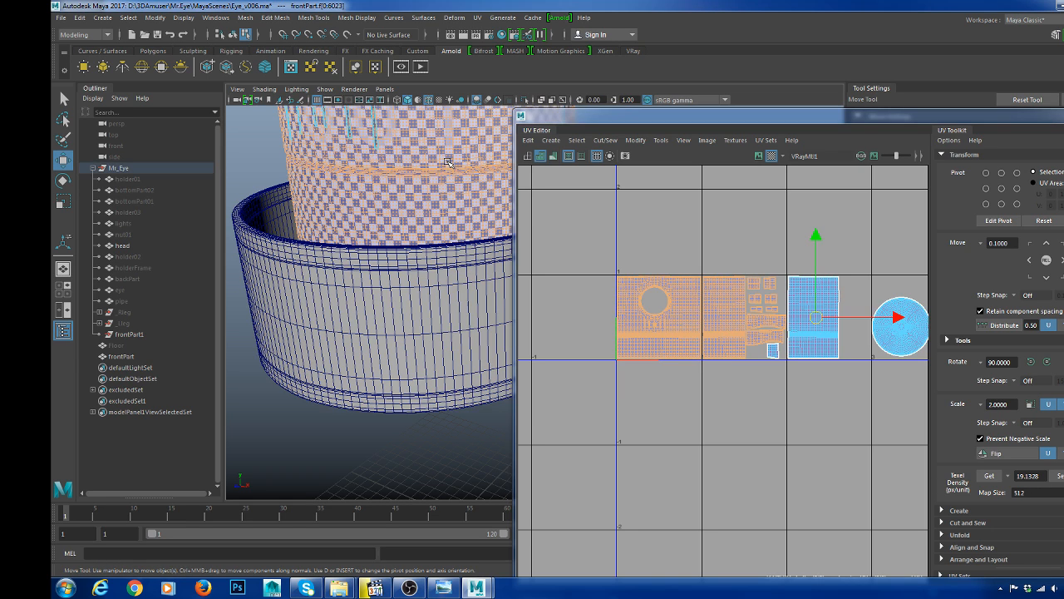
click(456, 288)
click(1010, 478)
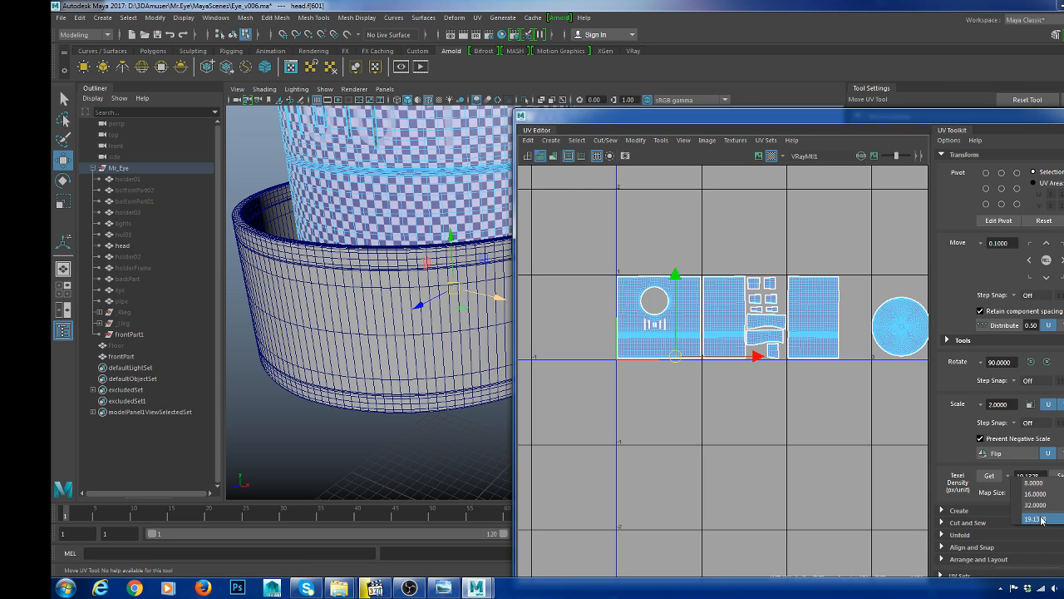
click(795, 406)
- Select all of frontPart's shells and set their texel density to 19.1328 px/unit at map size 512
double_click(497, 281)
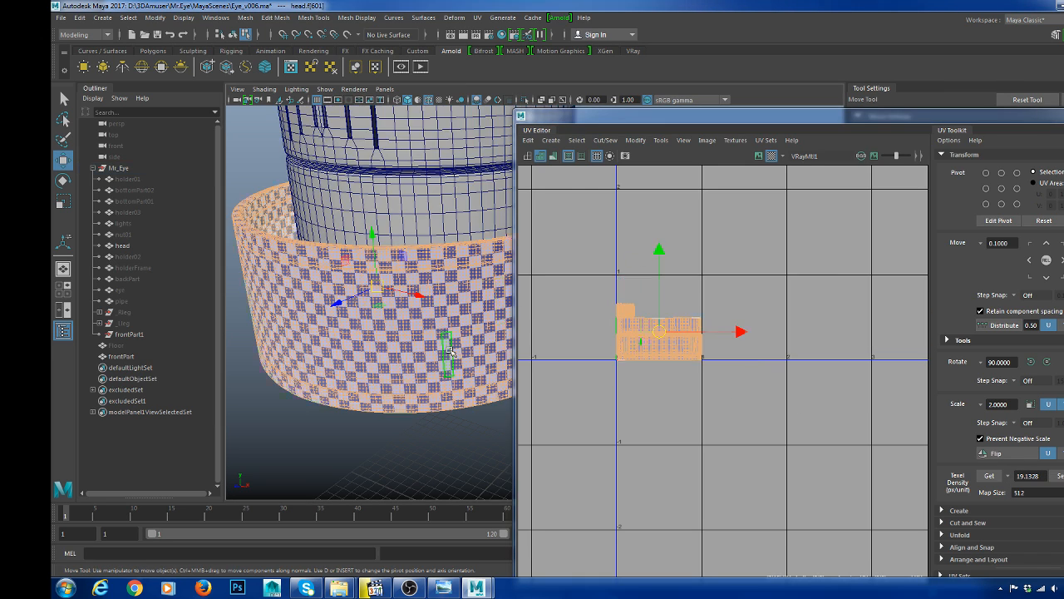
click(447, 348)
right_drag(562, 271, 568, 284)
drag(571, 263, 728, 385)
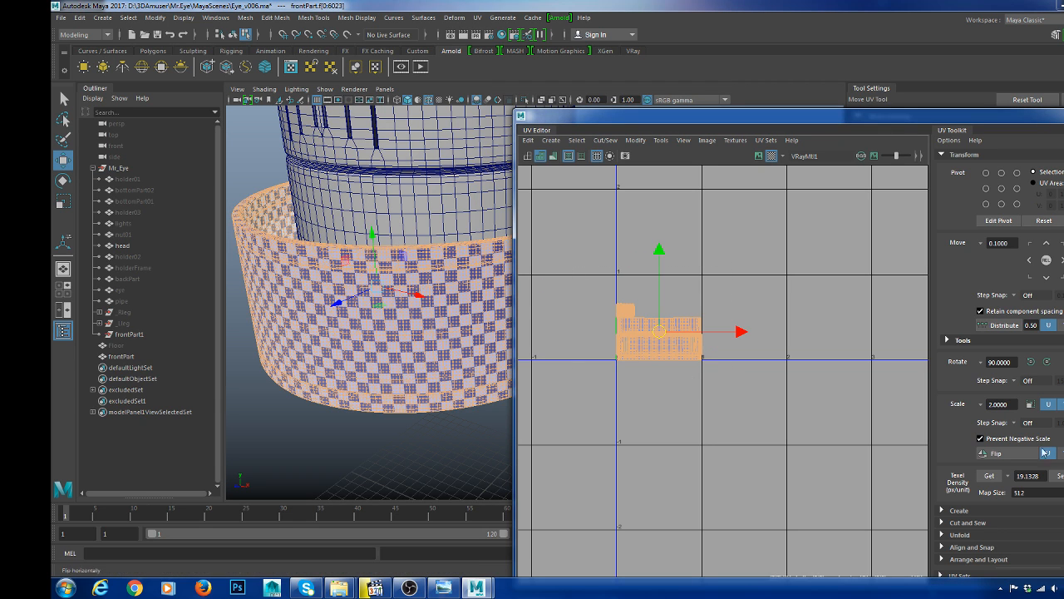
click(1060, 476)
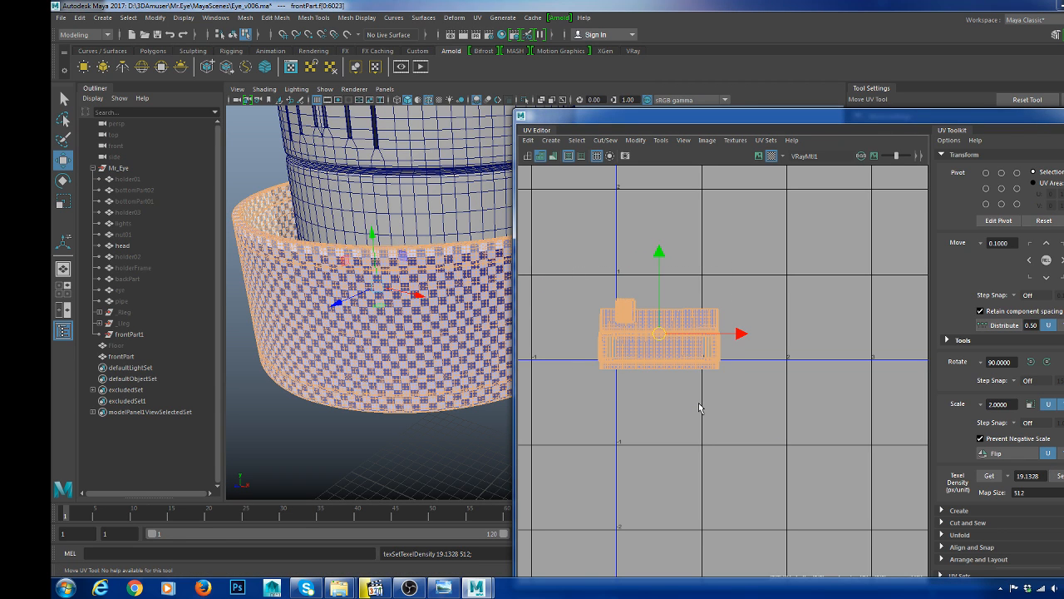
- Select the head and frontPart in object mode to compare their checker density
right_drag(399, 244, 437, 222)
shift+click(442, 210)
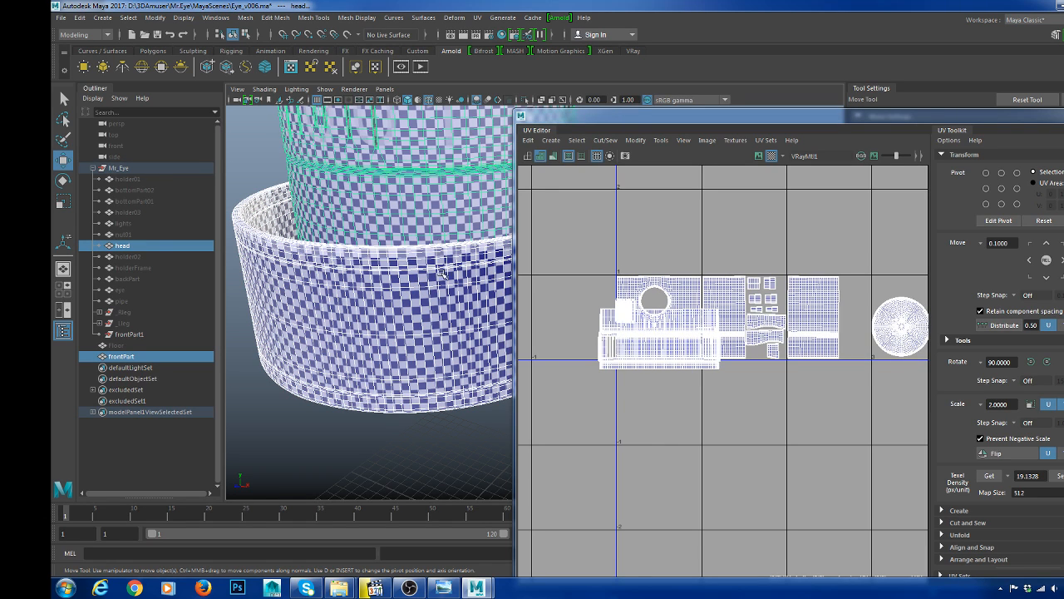
shift+click(423, 302)
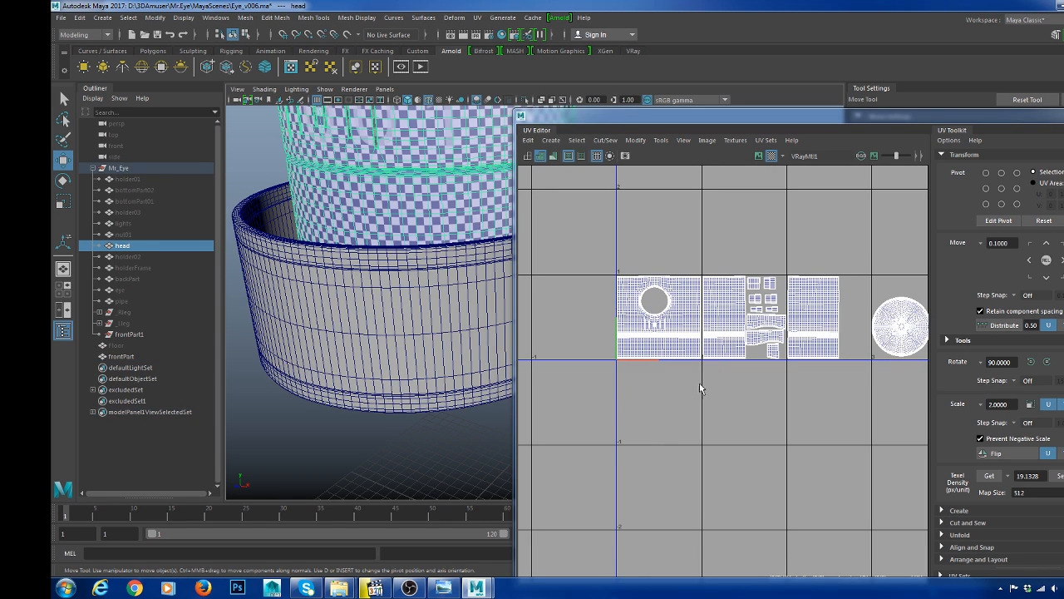
- Select all of frontPart's UV shells and distribute them rightwards along U with 0.05 spacing
click(380, 324)
right_drag(657, 328, 618, 303)
drag(569, 268, 808, 391)
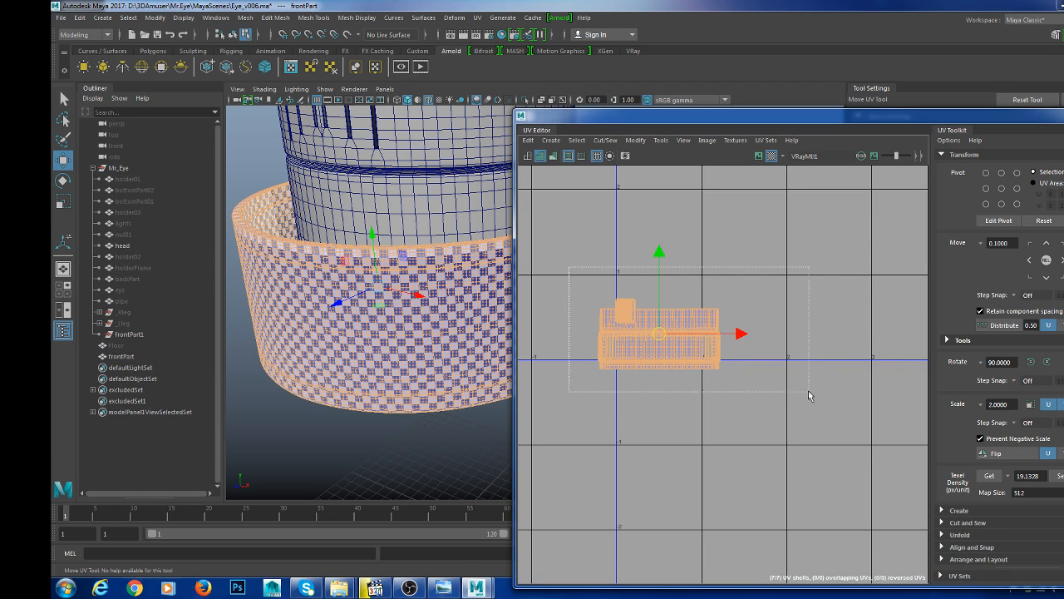
scroll(715, 344, up, 3)
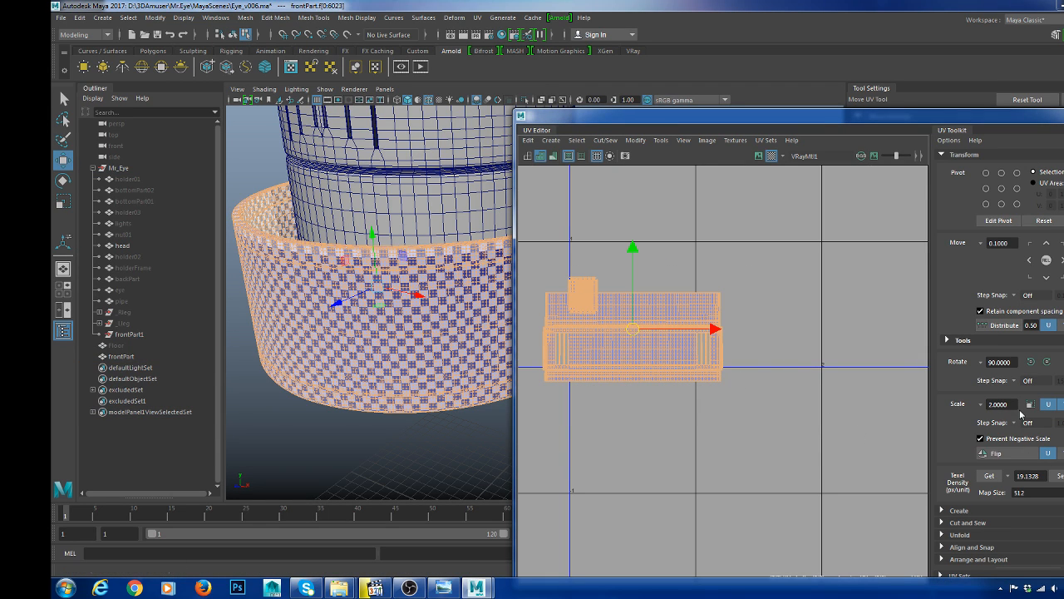
scroll(1024, 413, up, 2)
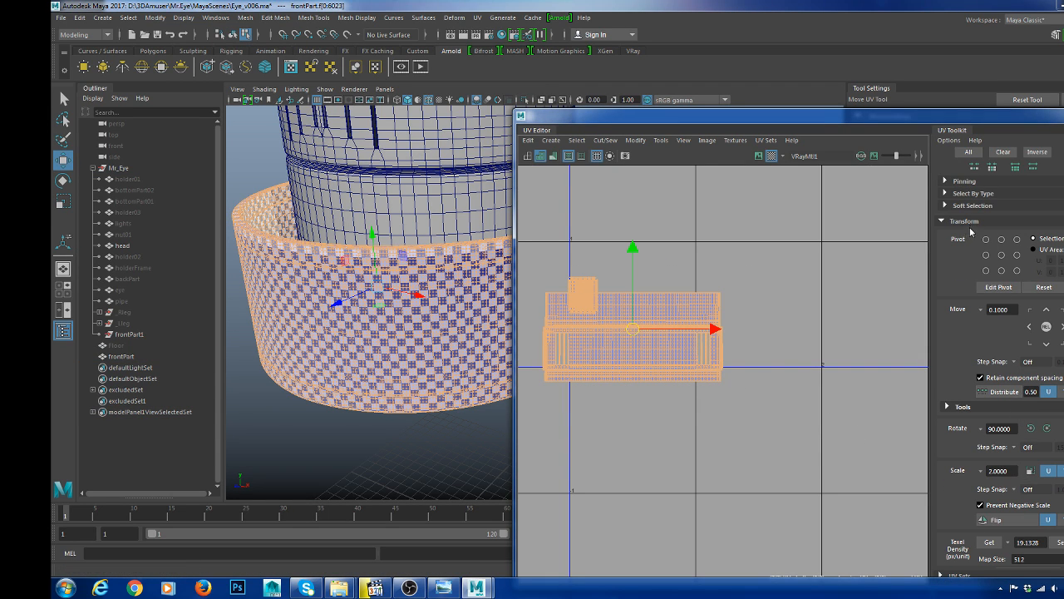
click(977, 228)
click(982, 390)
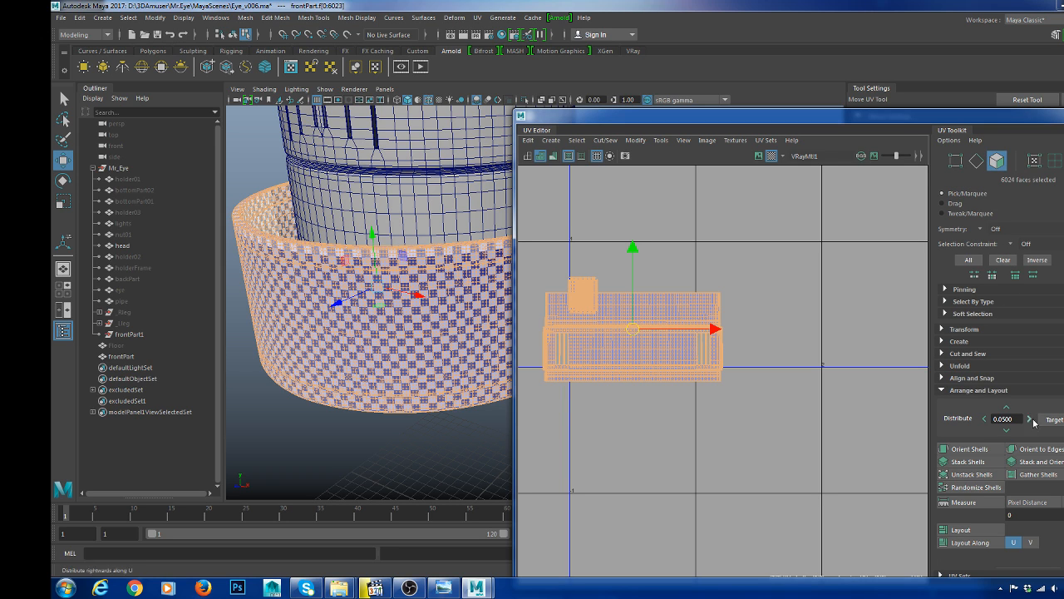
click(1028, 421)
- Reselect all of frontPart's shells and move them together so the large shell starts at the UV origin
click(729, 293)
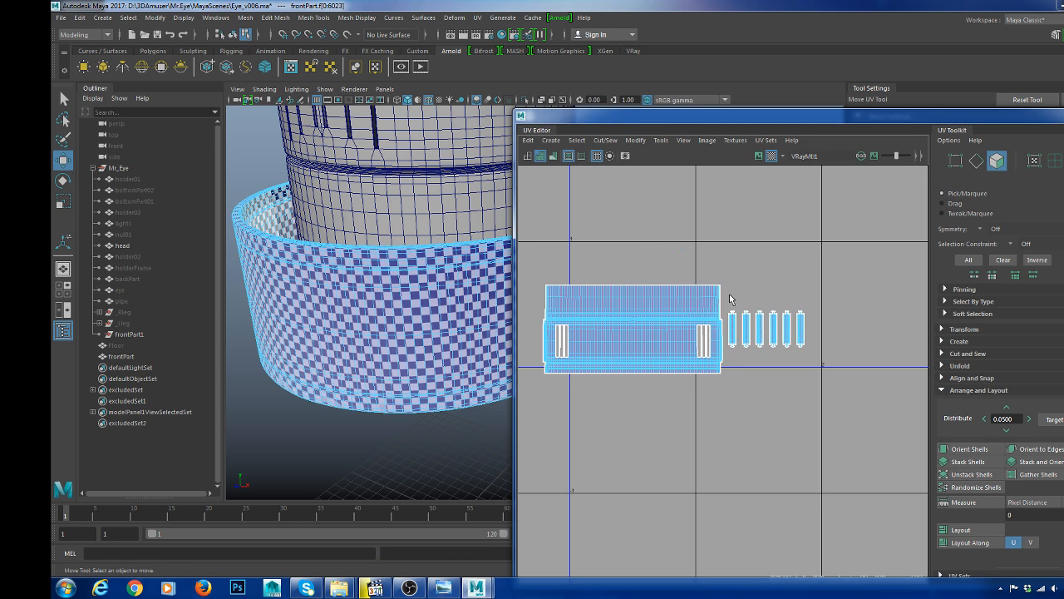
drag(836, 400, 528, 241)
drag(673, 326, 704, 322)
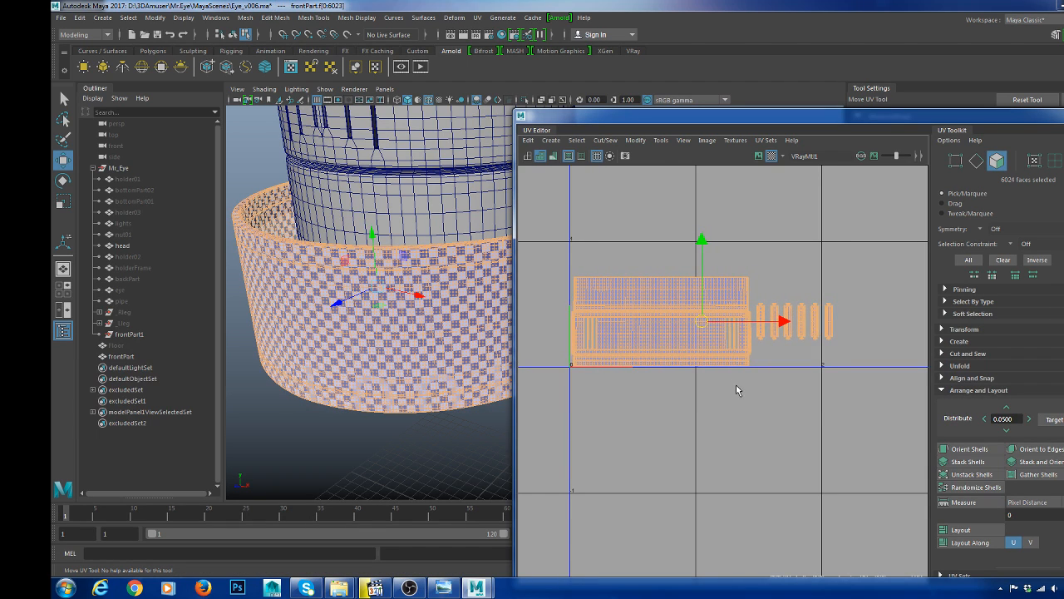
- Select the vertical edge loop of the large shell at the U = 1 tile border and cut the UVs along it
scroll(736, 390, up, 3)
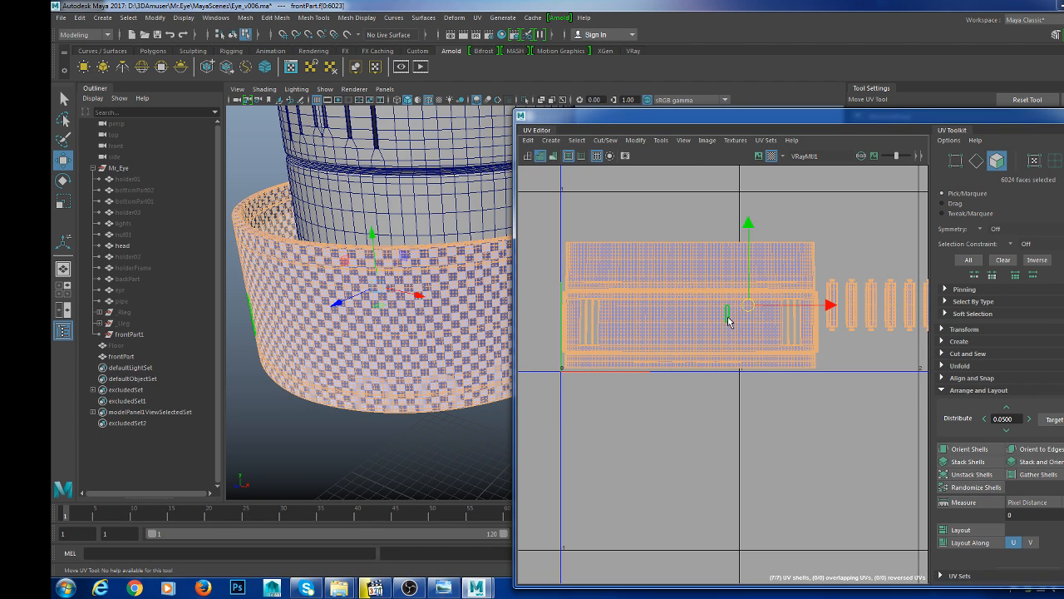
right_drag(621, 272, 672, 273)
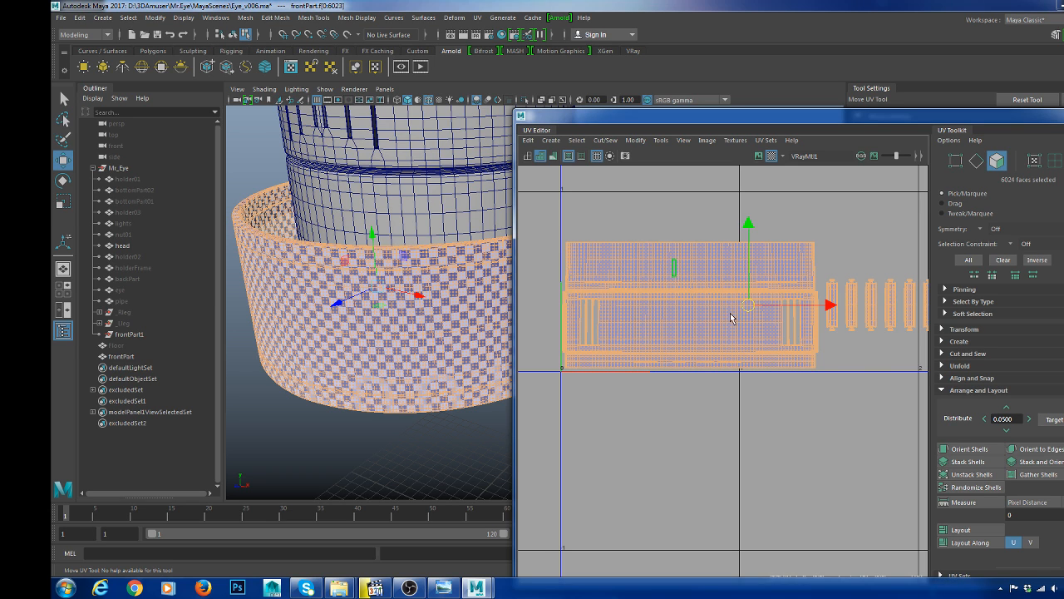
right_drag(739, 342, 738, 254)
double_click(738, 252)
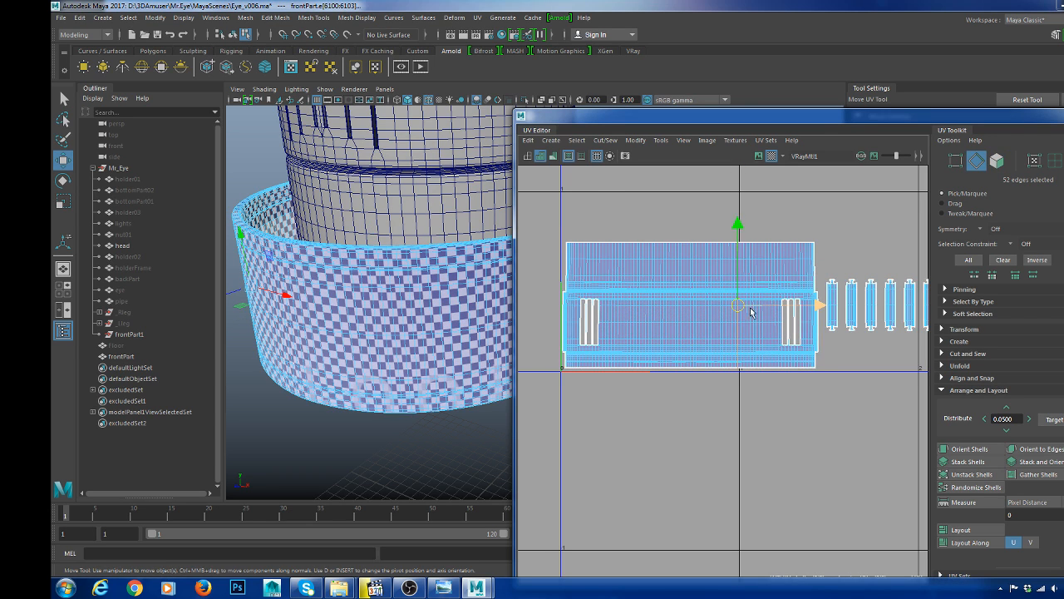
alt+middle_drag(751, 313, 666, 346)
shift+right_drag(806, 253, 767, 268)
- Select the cut-off end of the large shell and shift it along U into the second tile
triple_click(702, 305)
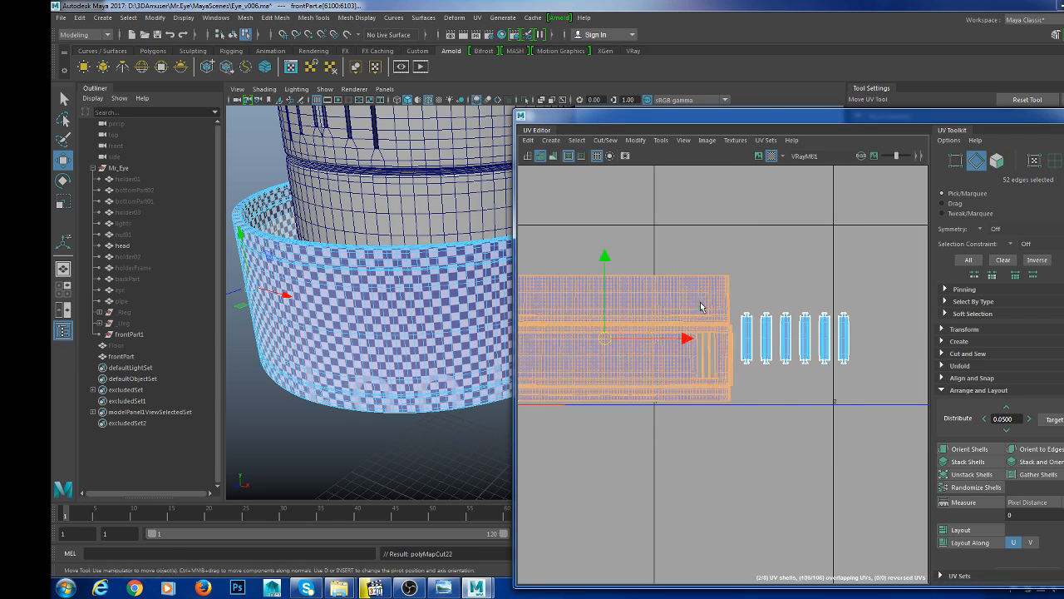
click(701, 306)
drag(770, 338, 776, 337)
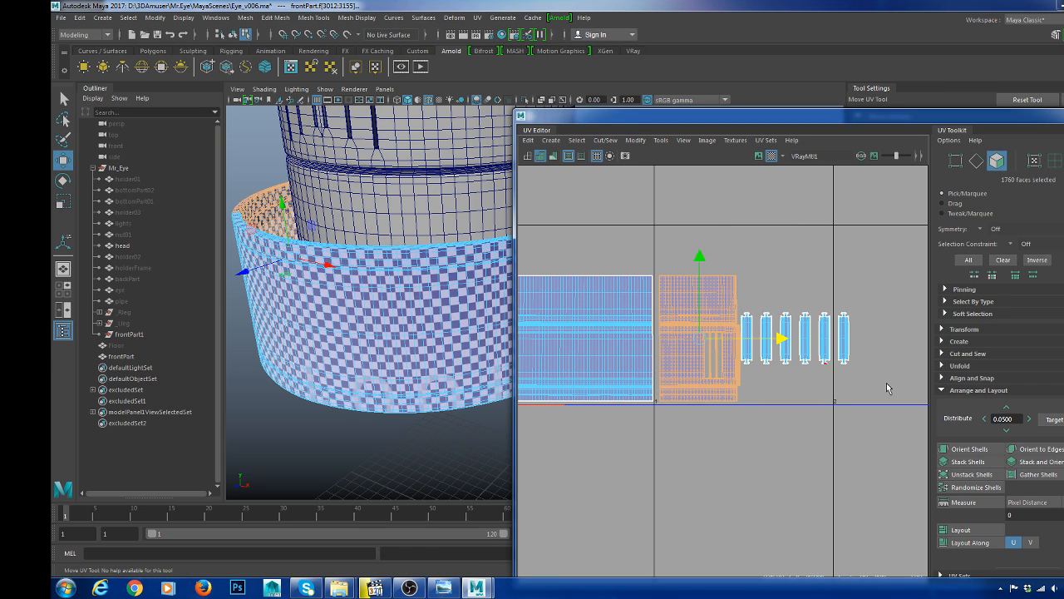
- Select the six narrow shells and nudge them into position beside the cut-off shell
drag(882, 387, 746, 290)
scroll(782, 353, up, 5)
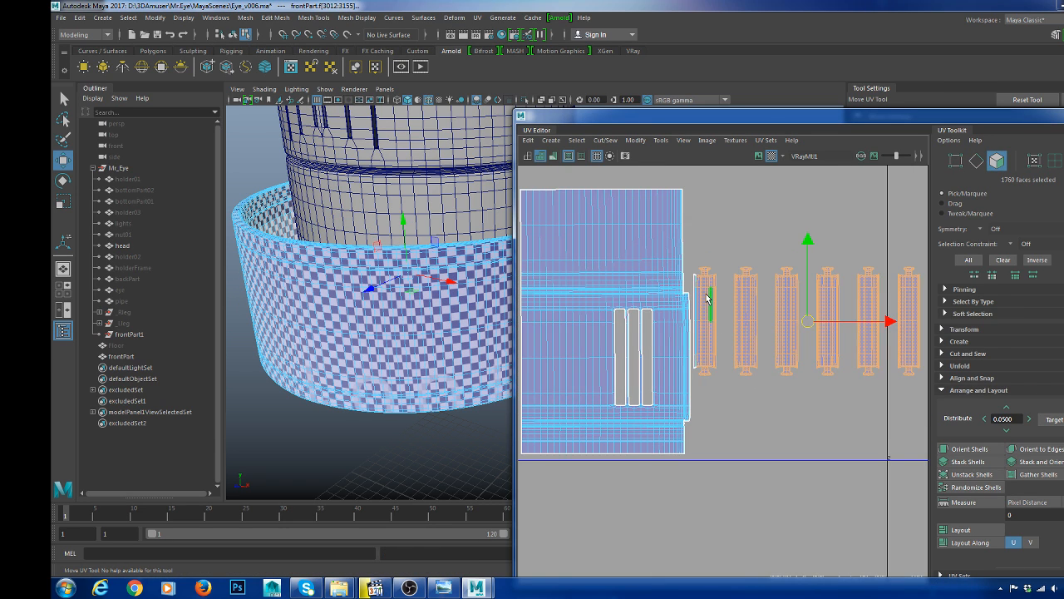
scroll(744, 334, down, 4)
alt+middle_drag(753, 334, 739, 371)
mouse_move(773, 357)
mouse_down()
mouse_move(767, 254)
mouse_move(786, 349)
mouse_move(779, 398)
mouse_move(774, 364)
mouse_up()
ctrl+double_click(811, 379)
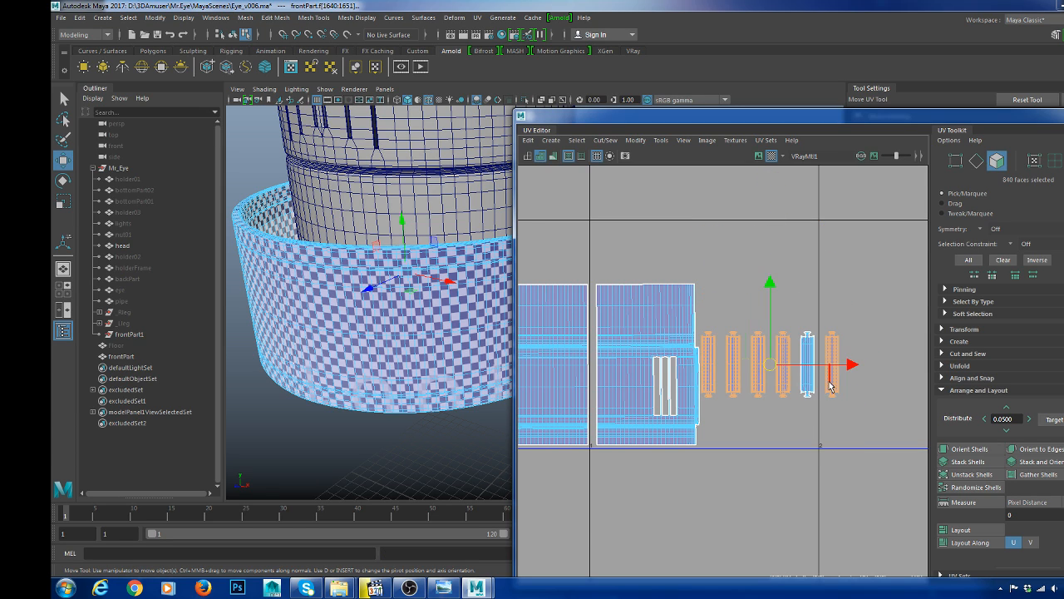
ctrl+double_click(834, 372)
key(ctrl+z)
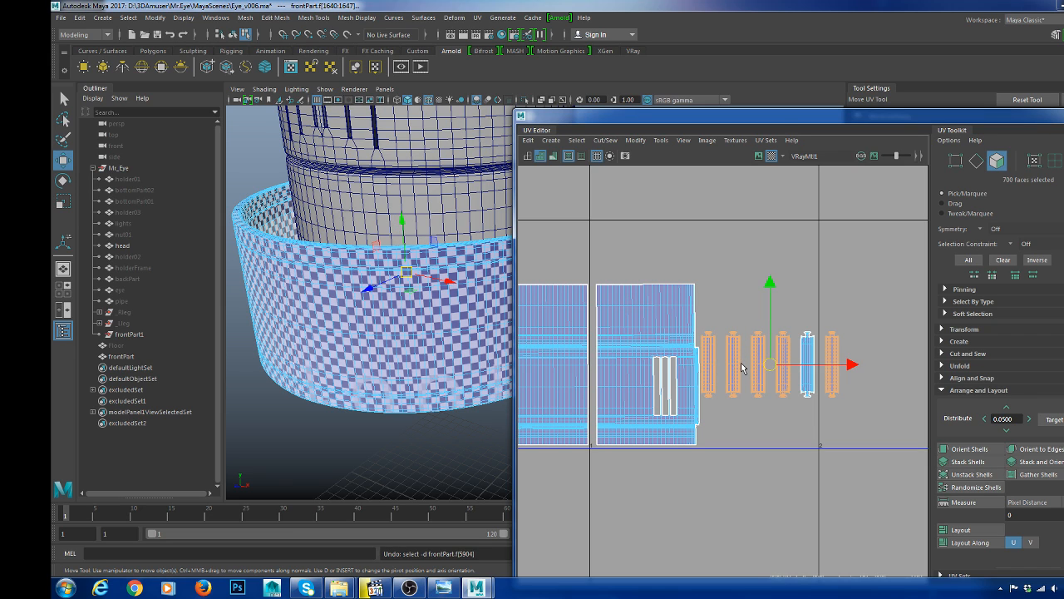
key(ctrl+z)
- Deselect the four narrow shells nearest the cut-off piece and move the remaining two above them, inside the second tile
ctrl+double_click(708, 345)
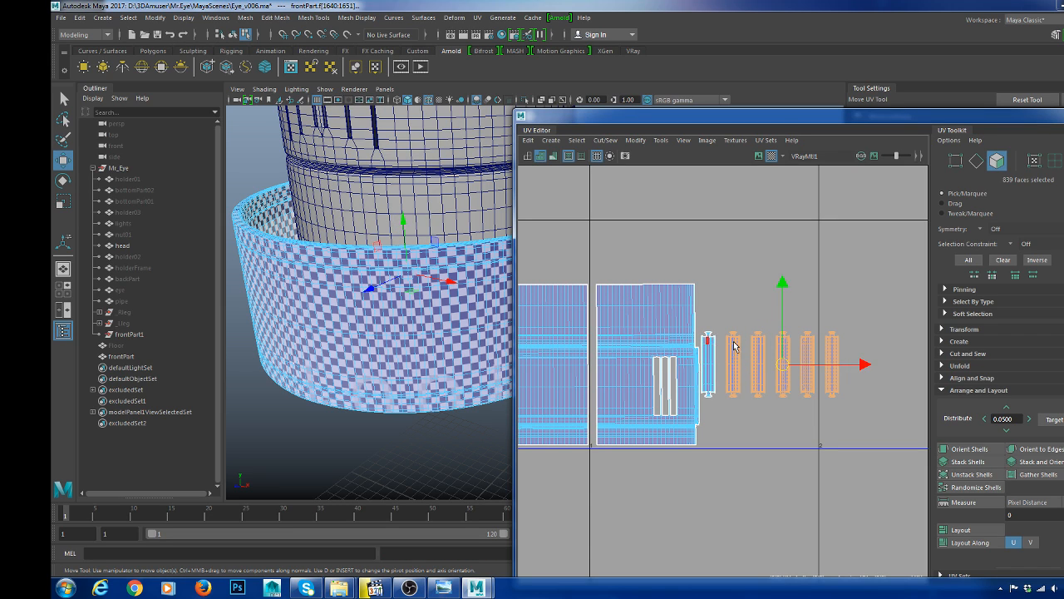
ctrl+double_click(733, 344)
ctrl+double_click(760, 344)
ctrl+double_click(786, 346)
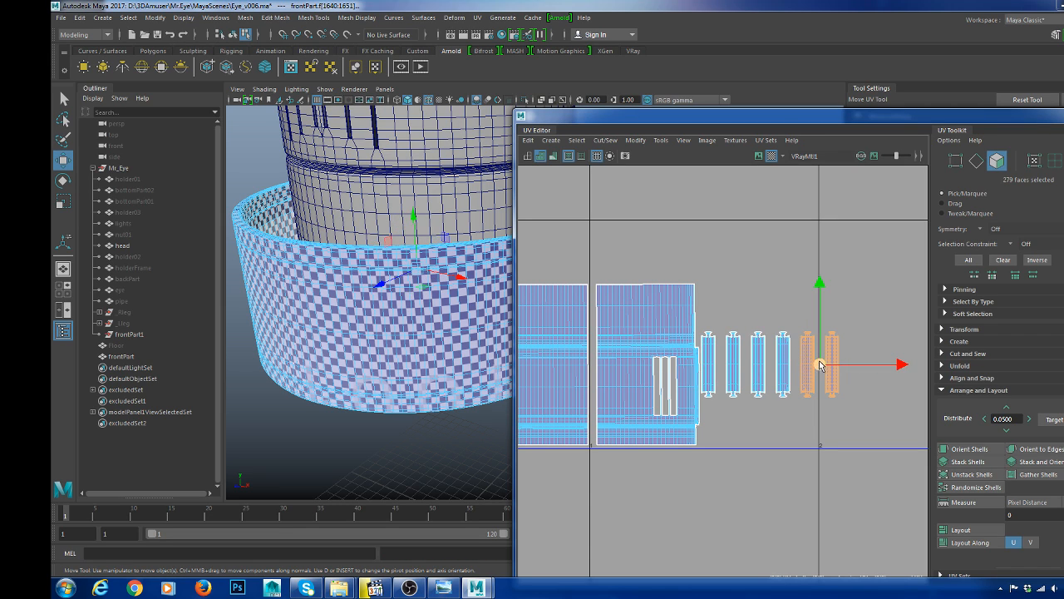
drag(820, 366, 732, 290)
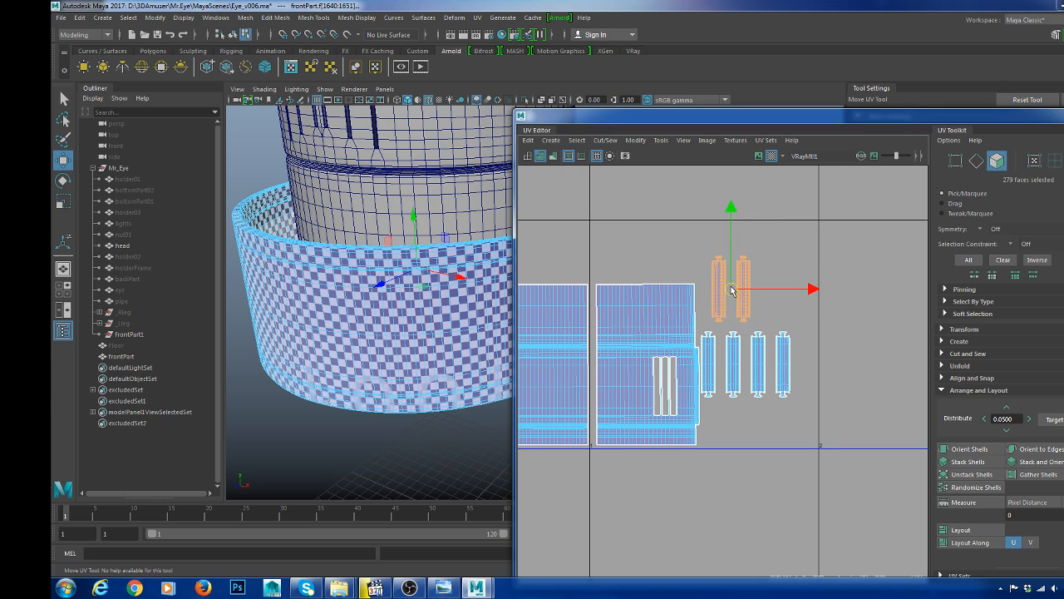
- Add the four lower narrow shells to the selected upper pair and move all six closer to the second tile's lower outer corner
shift+double_click(784, 370)
shift+double_click(759, 366)
shift+double_click(733, 366)
shift+double_click(708, 361)
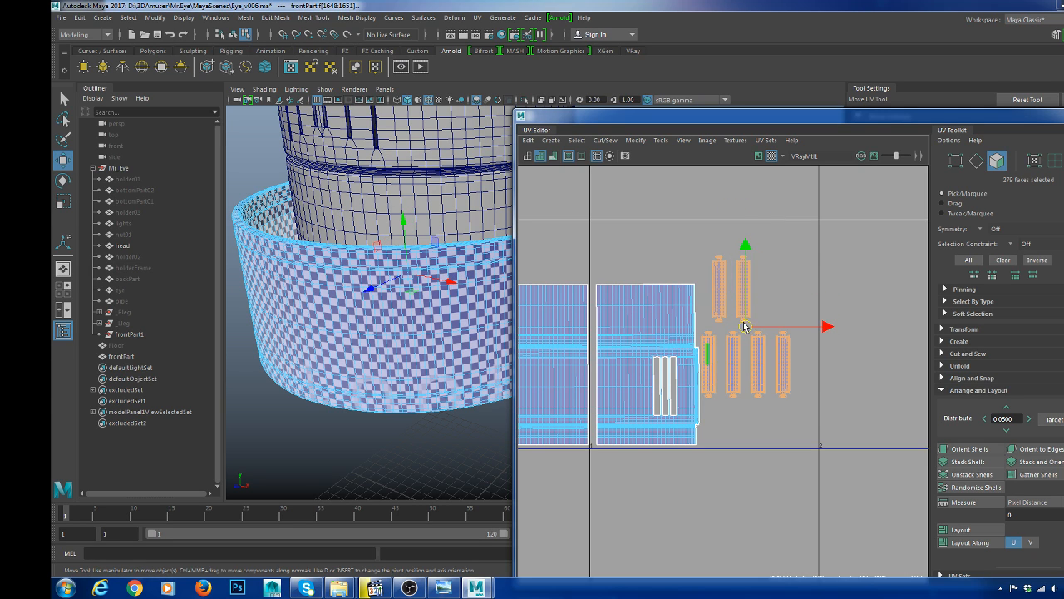
drag(744, 326, 767, 357)
scroll(832, 407, down, 3)
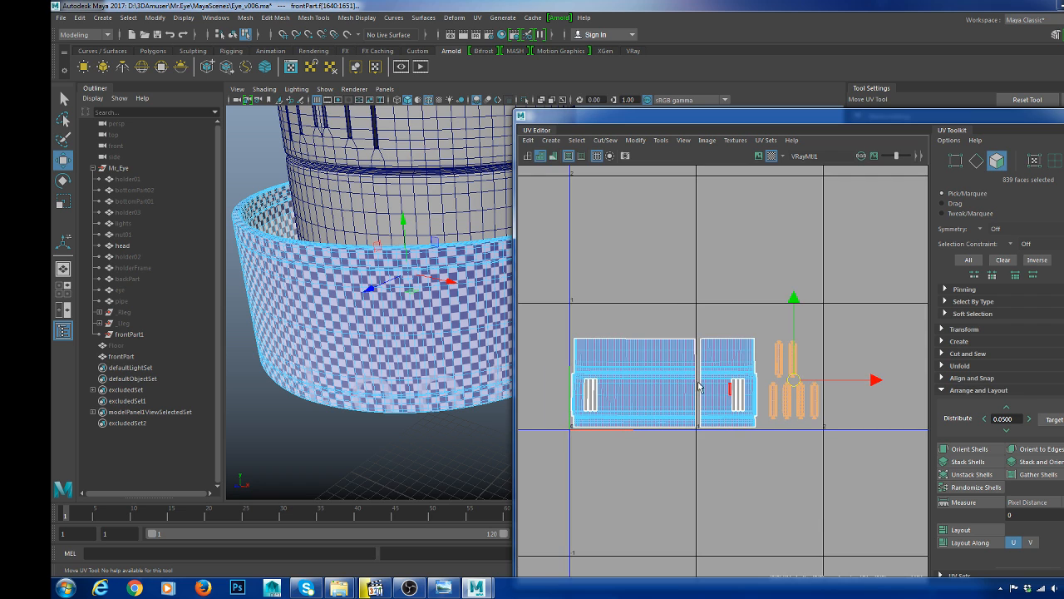
- Select the head together with frontPart to examine where their UV layouts overlap
right_drag(373, 299, 416, 264)
shift+click(447, 222)
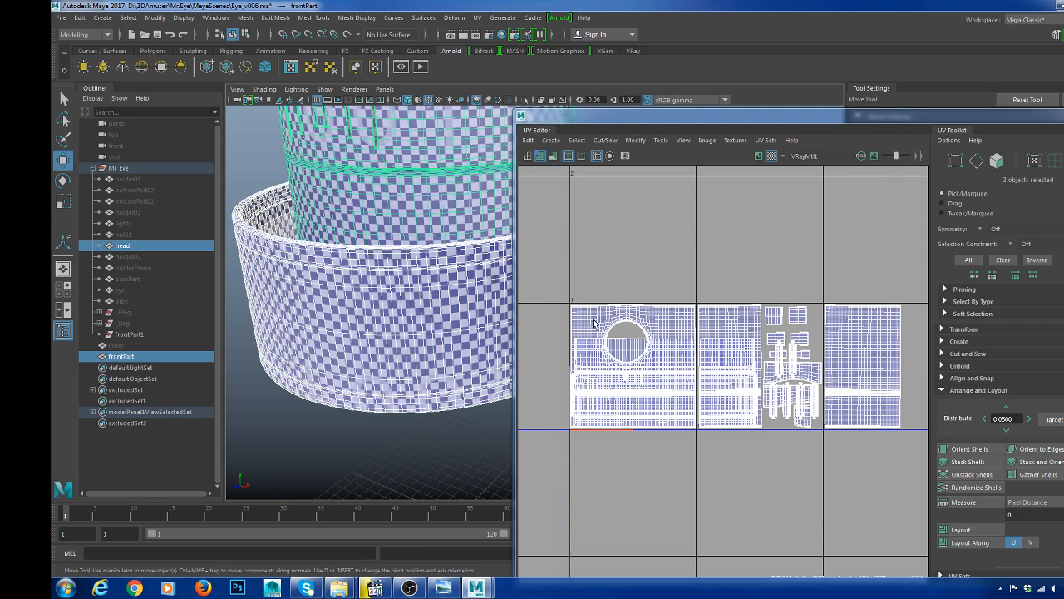
scroll(663, 339, down, 2)
key(ctrl+z)
- Select all of frontPart's UVs across both tiles and expose the UV transform settings
scroll(672, 341, down, 3)
right_drag(582, 303, 606, 305)
drag(580, 301, 773, 436)
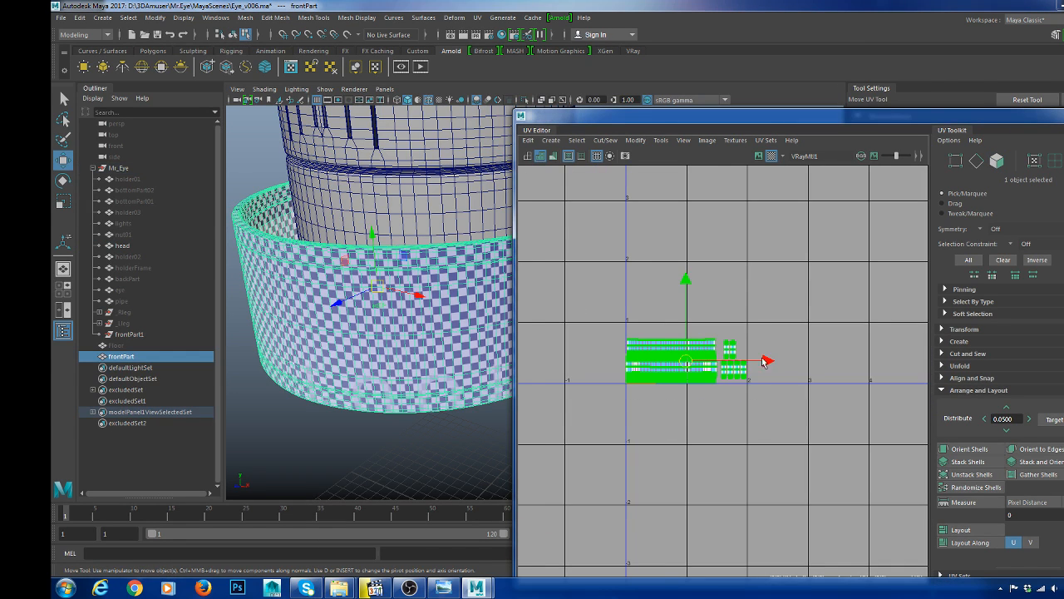
scroll(780, 356, down, 2)
alt+middle_drag(807, 361, 720, 365)
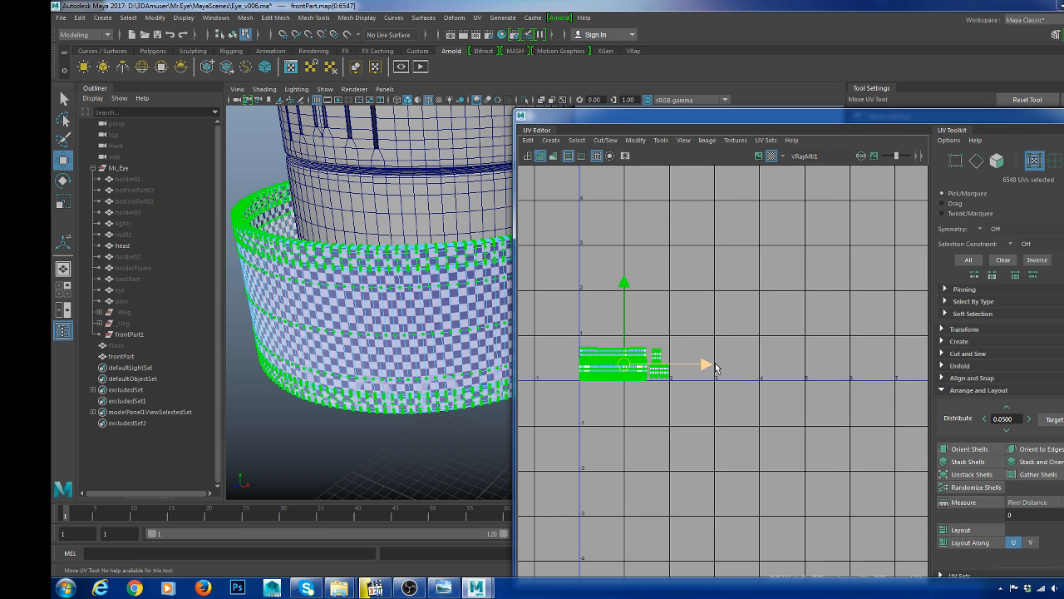
click(963, 330)
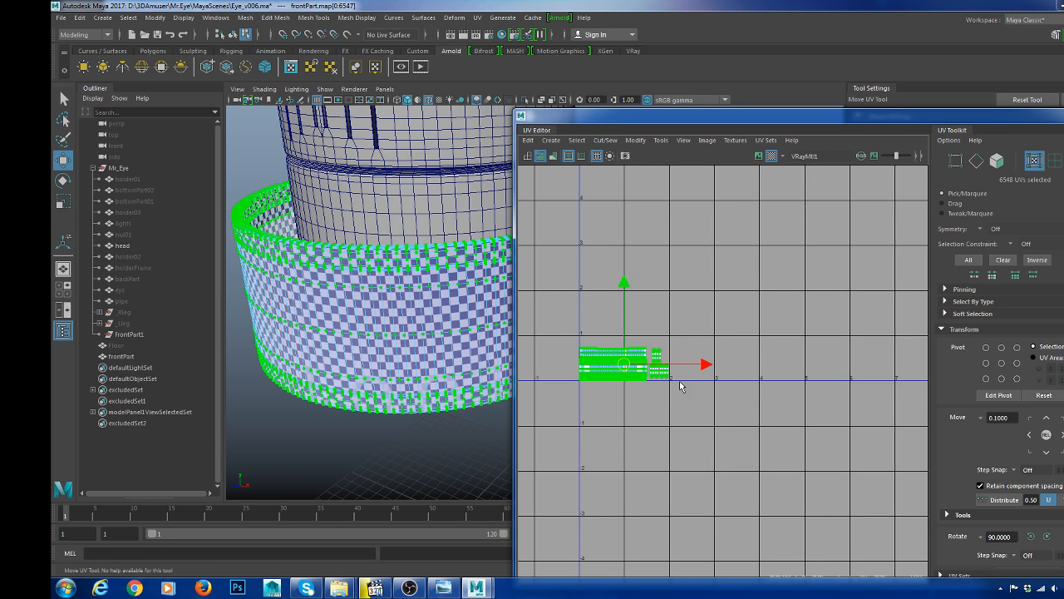
- Set the UV move distance to 1 and shift all of frontPart's UVs two tiles in the positive U direction
mouse_move(706, 365)
mouse_down()
mouse_move(728, 375)
mouse_move(715, 372)
mouse_up()
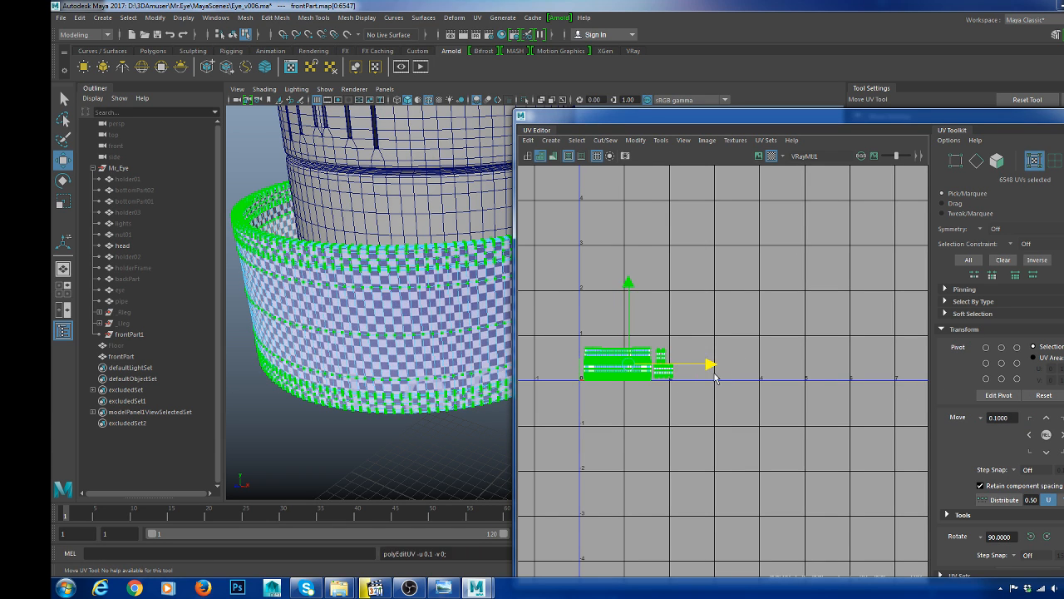
key(ctrl+z)
scroll(677, 373, up, 4)
alt+middle_drag(630, 372, 746, 375)
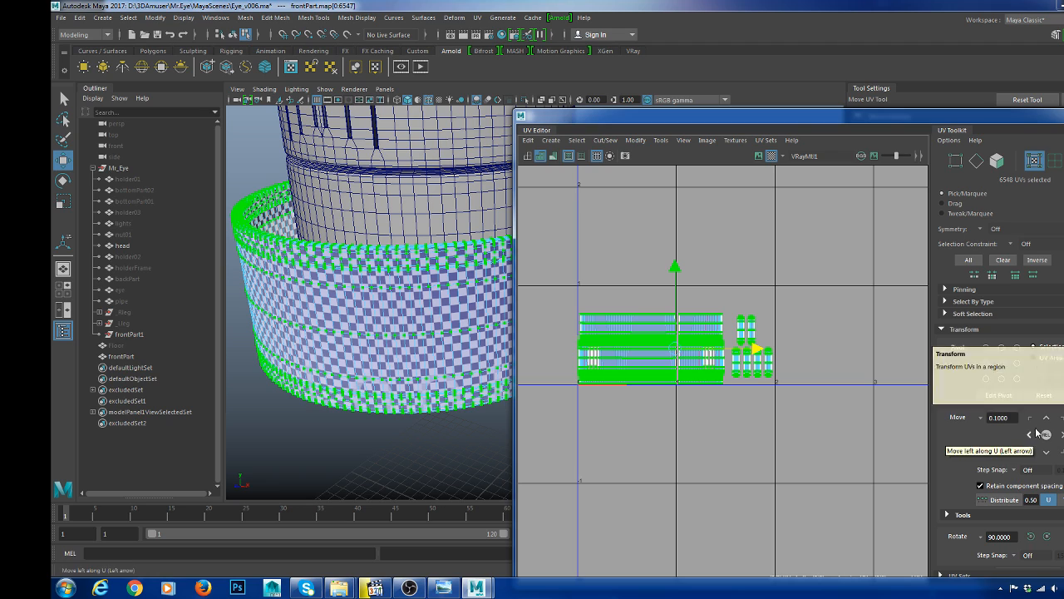
click(1002, 418)
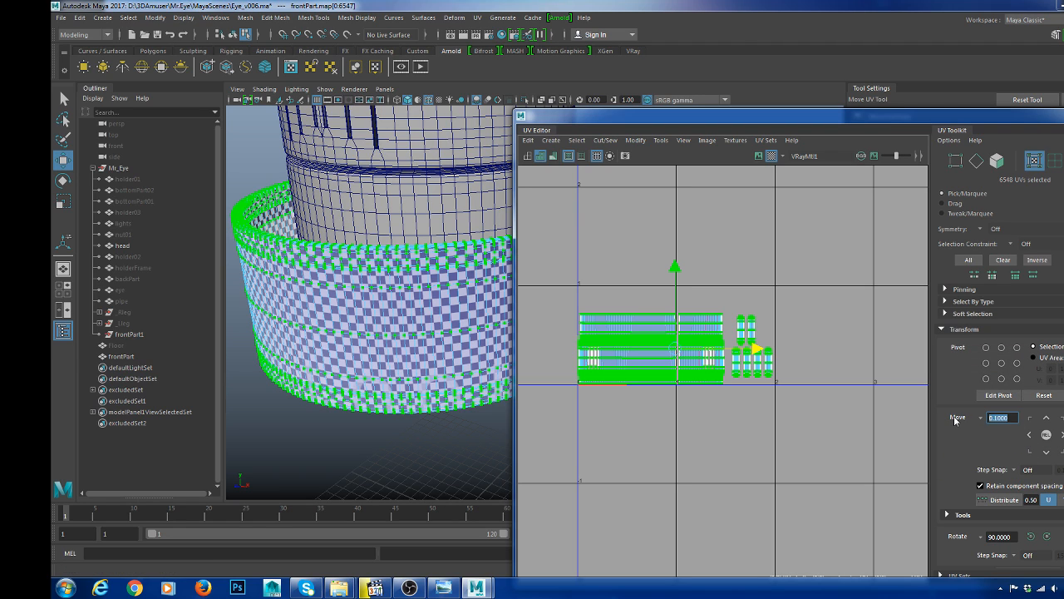
text(1)
key(Return)
alt+middle_drag(789, 361, 775, 350)
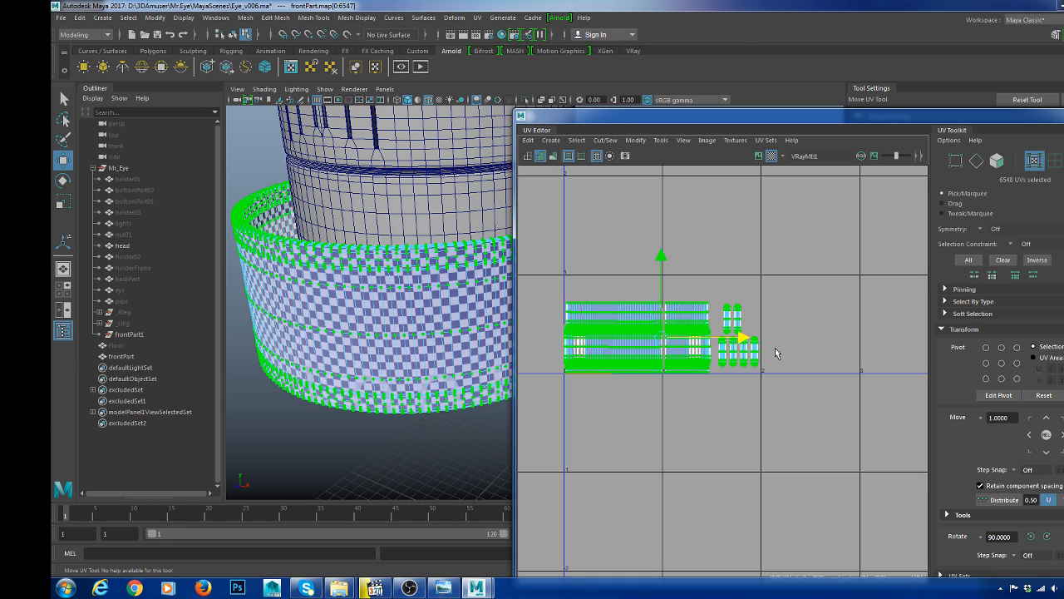
click(1062, 435)
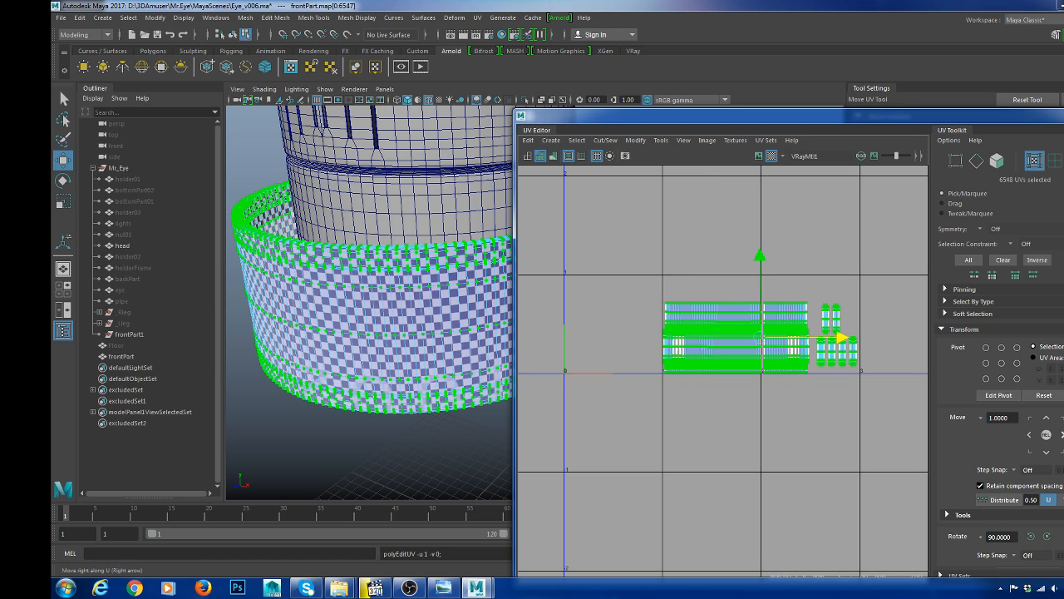
click(1062, 435)
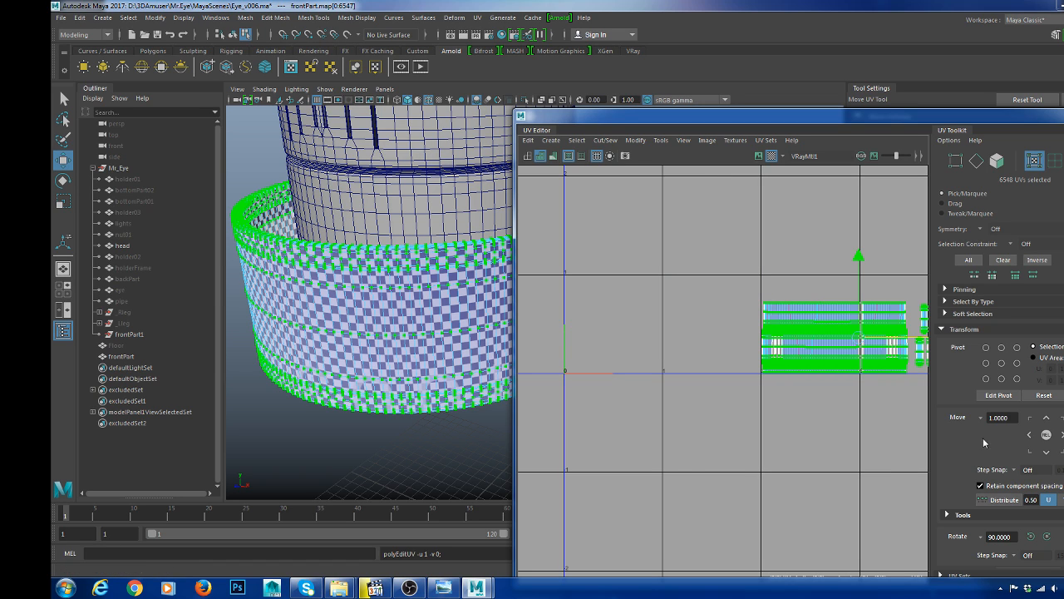
- Compare the shifted frontPart UVs with the head's occupied tiles and reselect only frontPart
right_drag(346, 287, 399, 256)
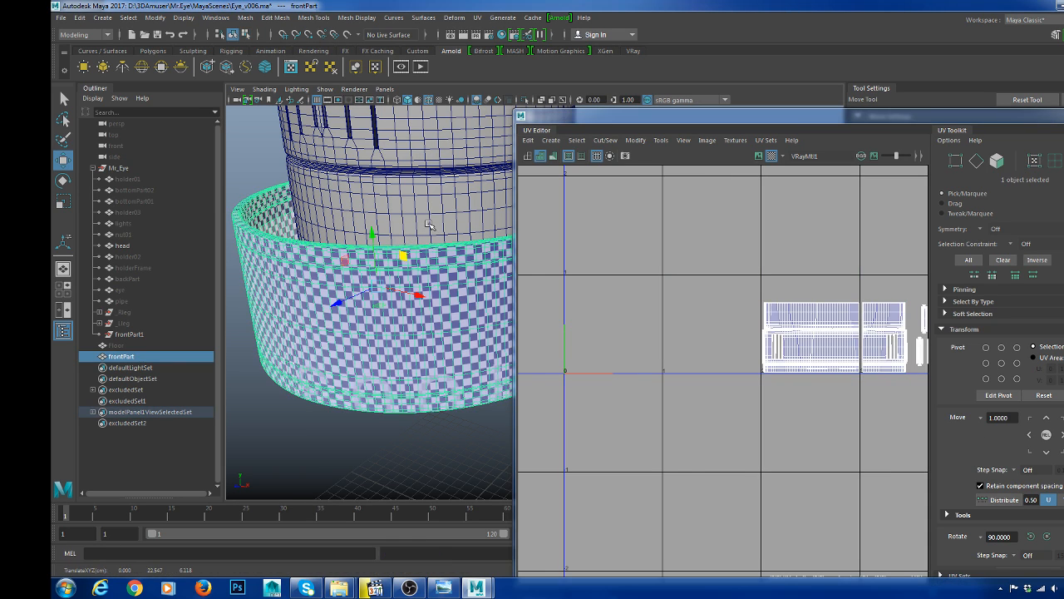
shift+click(416, 218)
scroll(722, 375, down, 1)
alt+middle_drag(725, 377, 610, 379)
click(366, 339)
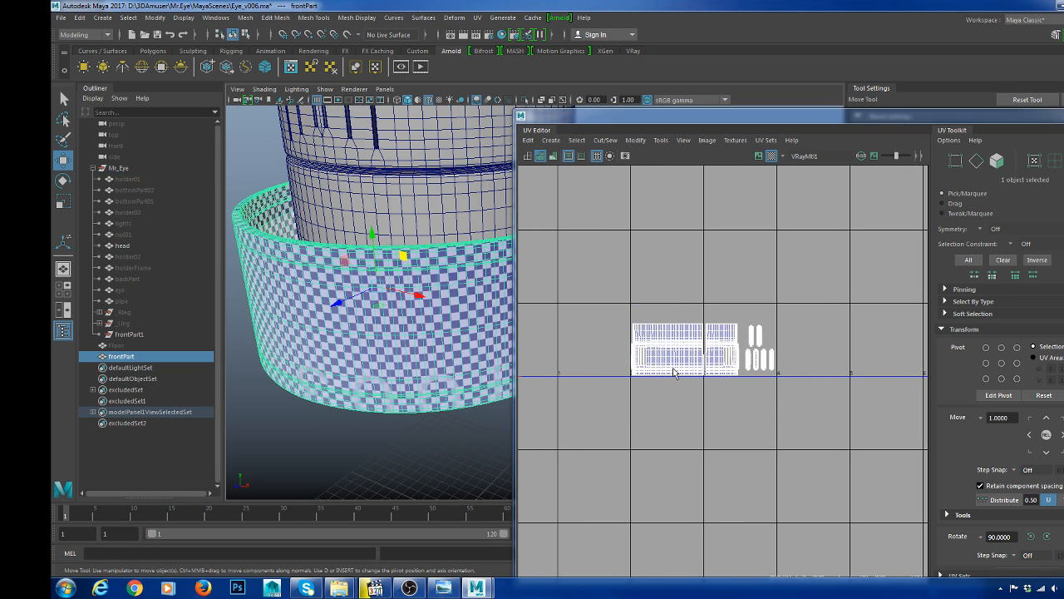
- Shift frontPart's UVs three more whole tiles along U so that the layout starts at U = 5
key(F8)
click(1062, 435)
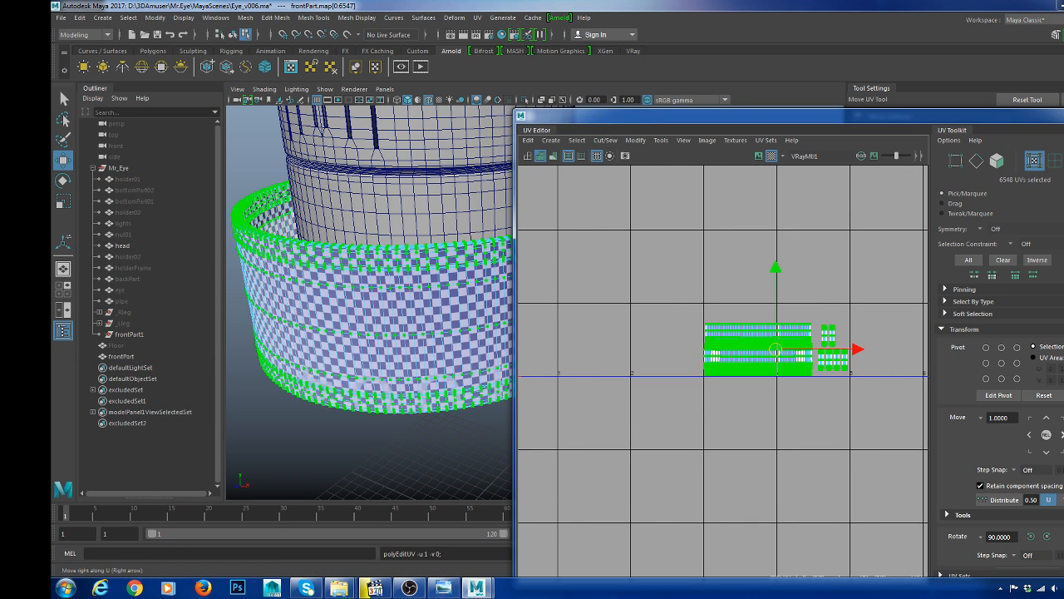
click(1062, 435)
click(1061, 435)
- Select the head together with frontPart and check that their shells occupy separate UV tiles
right_drag(306, 309, 359, 278)
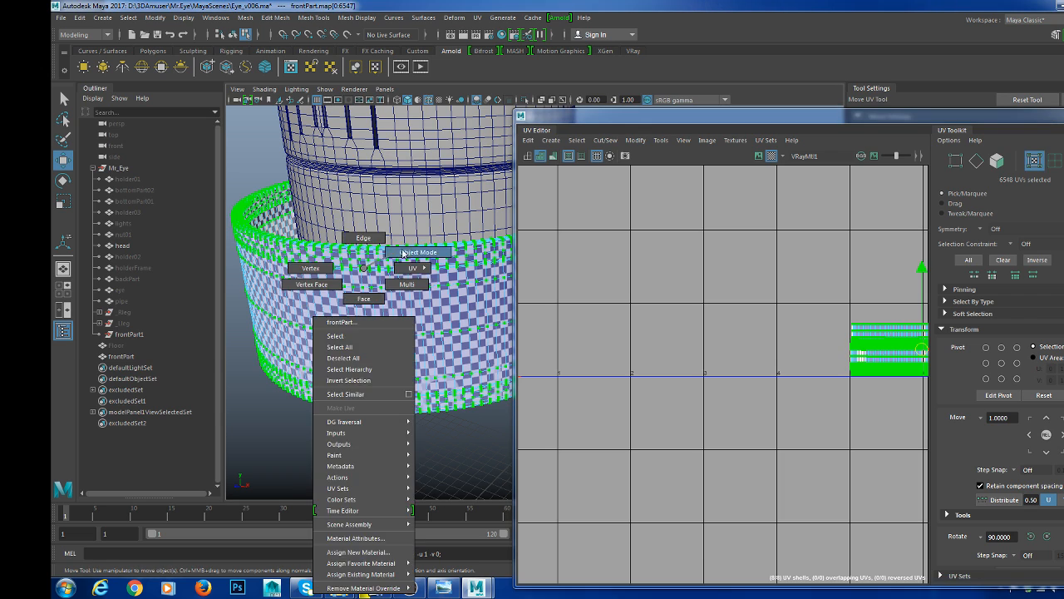
shift+click(391, 191)
scroll(673, 318, down, 4)
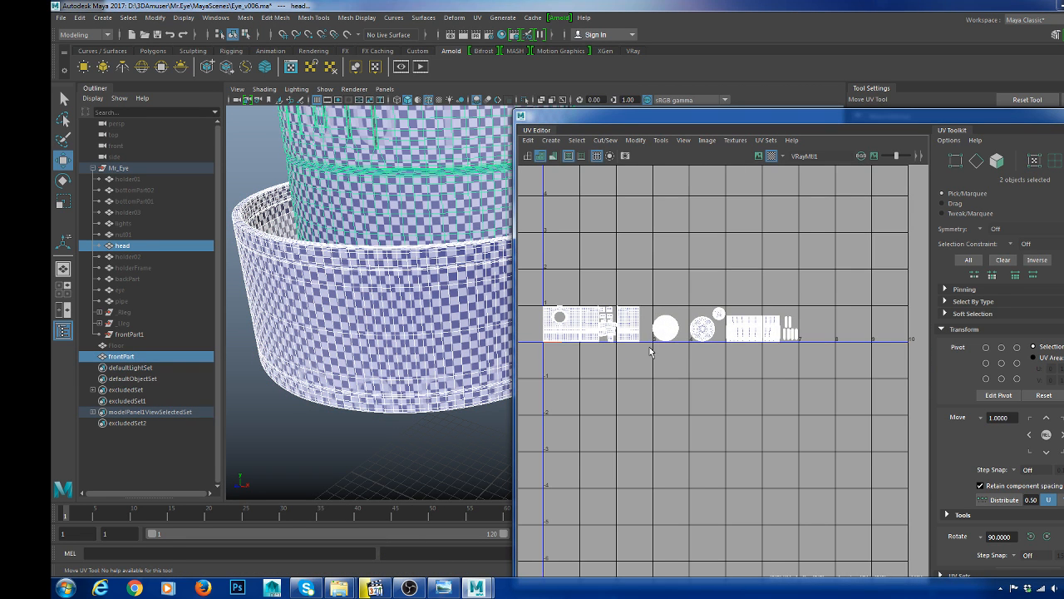
alt+right_drag(649, 347, 623, 287)
alt+middle_drag(624, 287, 800, 292)
alt+right_drag(783, 343, 675, 322)
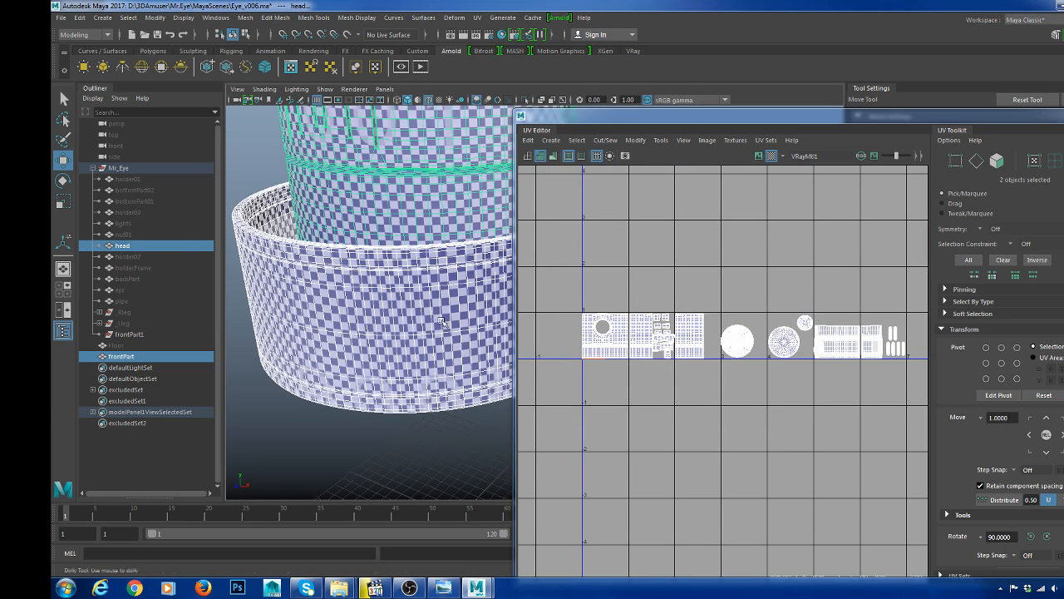
- Inspect the checker pattern on the head and frontPart, and close the UV Editor
alt+drag(267, 314, 439, 240)
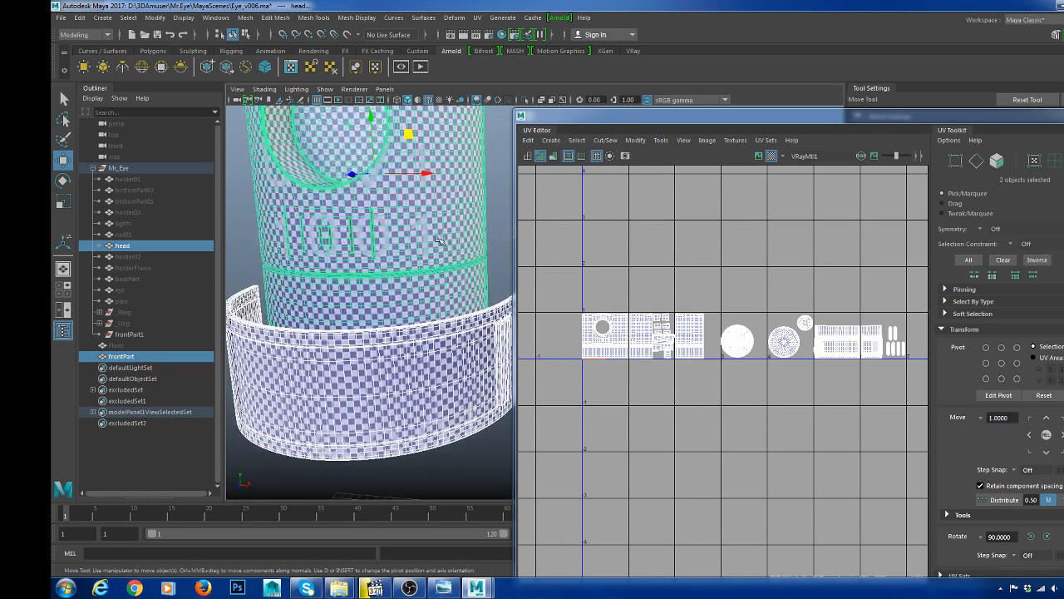
drag(1002, 116, 697, 196)
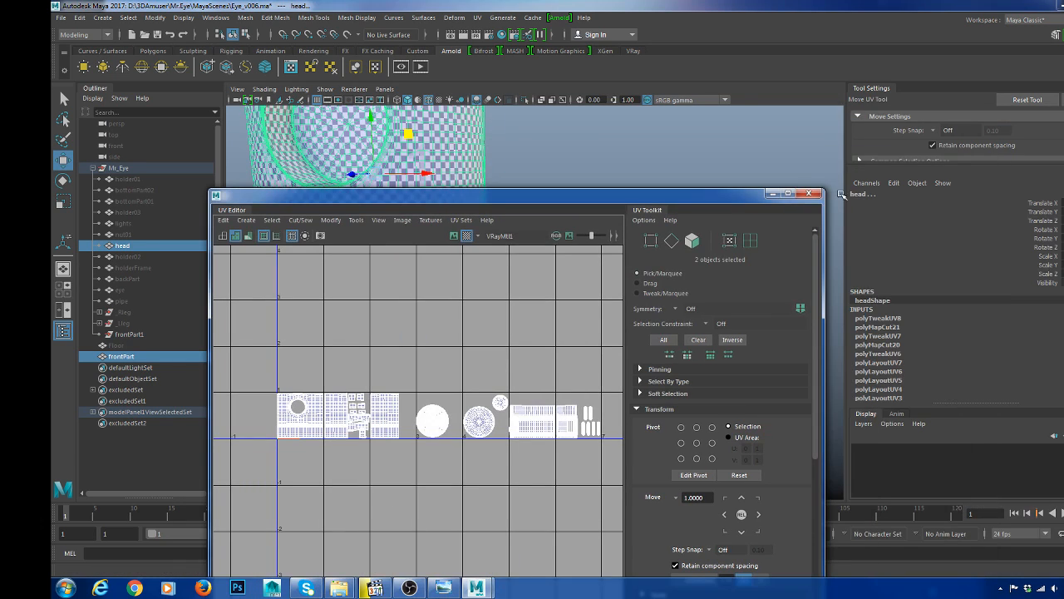
click(808, 193)
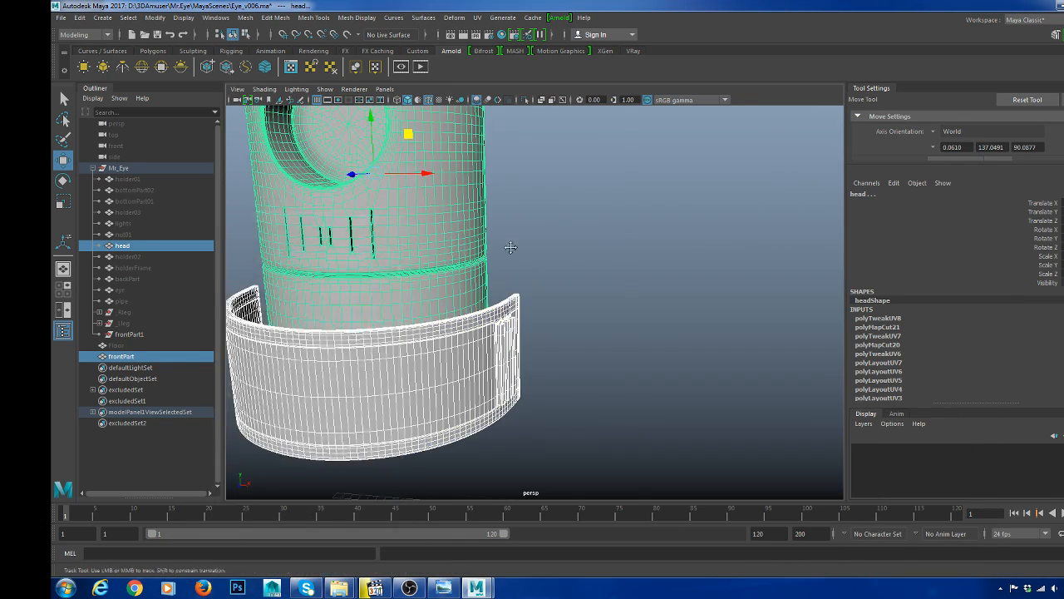
- Deselect the head and frontPart and turn off the wireframe overlay on the shaded models
alt+drag(482, 260, 552, 260)
click(559, 266)
shift+click(628, 332)
scroll(639, 305, down, 5)
alt+drag(640, 305, 597, 336)
scroll(613, 334, up, 2)
click(661, 251)
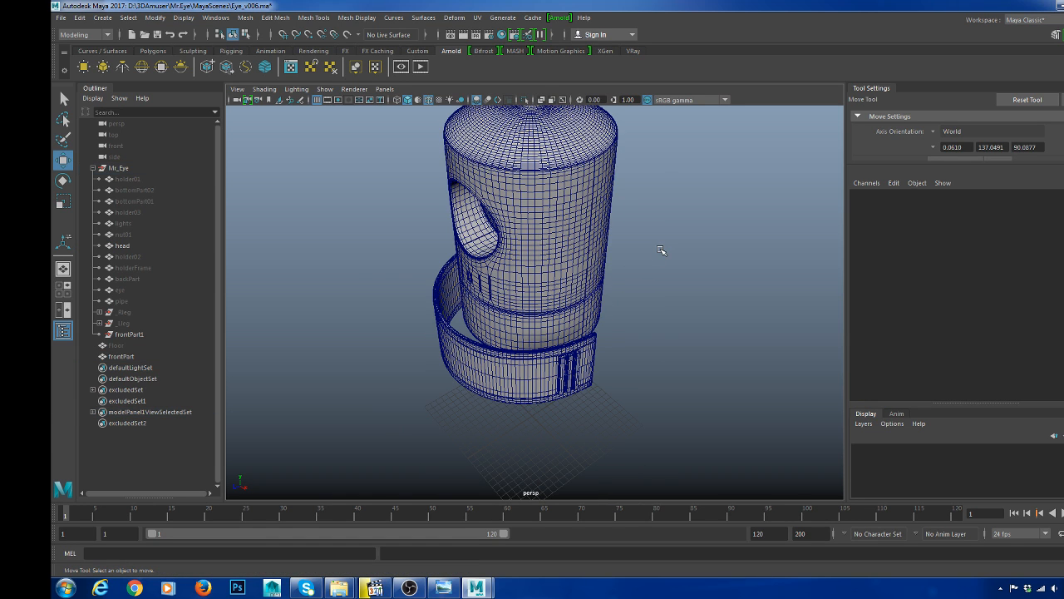
mouse_move(442, 340)
alt+mouse_down()
mouse_move(484, 316)
mouse_move(550, 340)
alt+mouse_up()
key(alt+5)
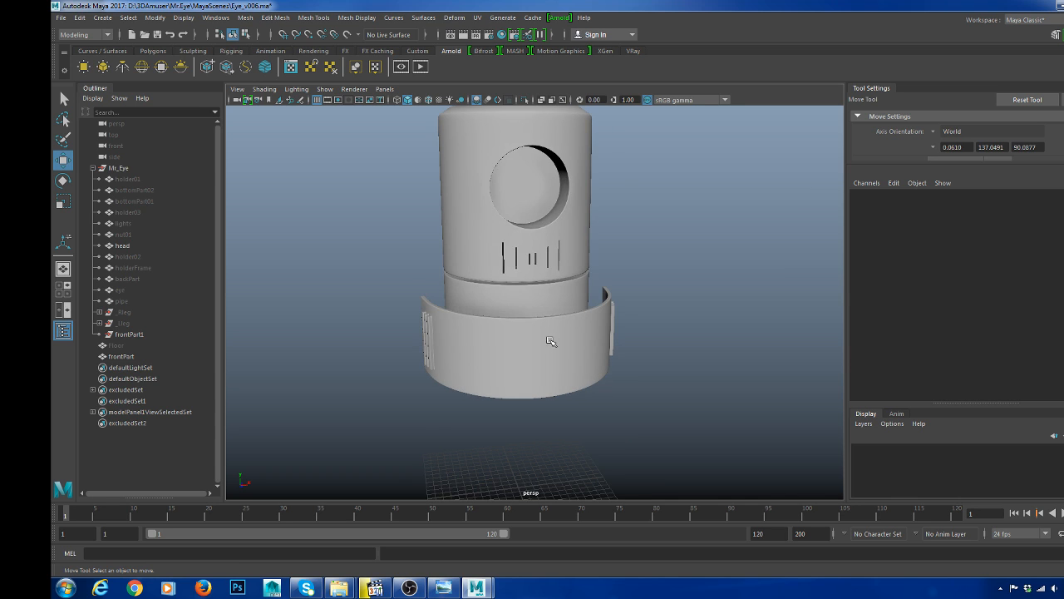
- Delete the construction history of the head and frontPart, and clear the selection
click(546, 304)
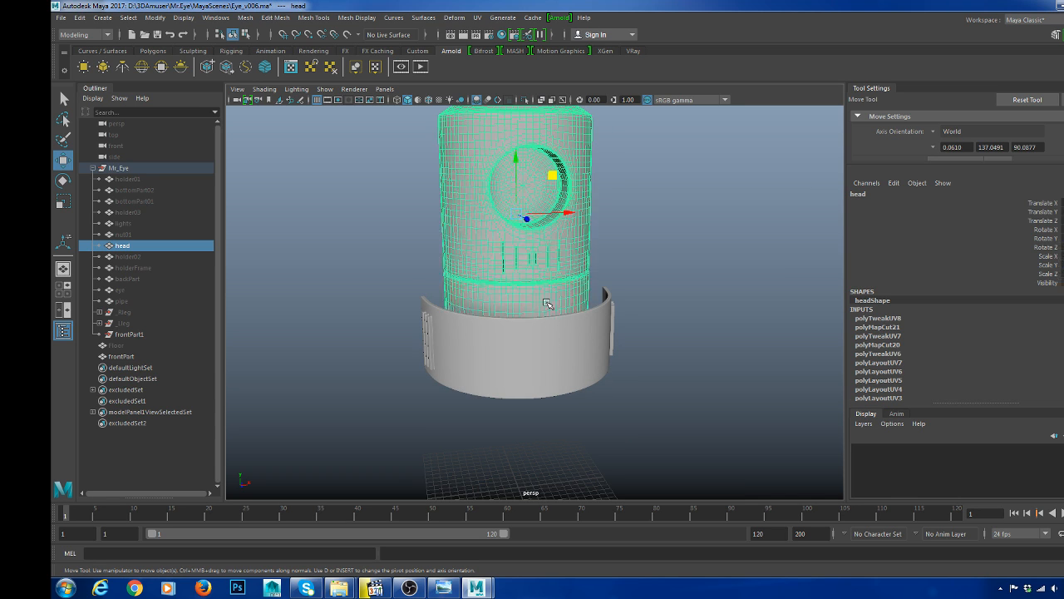
shift+click(555, 349)
key(alt+shift+d)
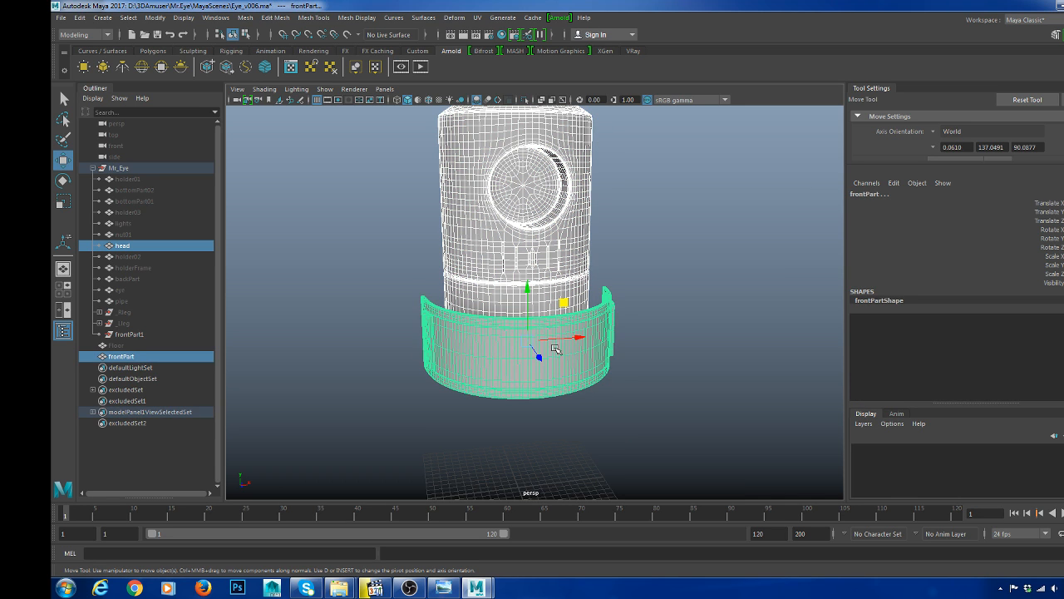
click(646, 303)
alt+drag(558, 294, 537, 374)
alt+right_drag(538, 374, 563, 368)
click(563, 320)
key(ctrl+z)
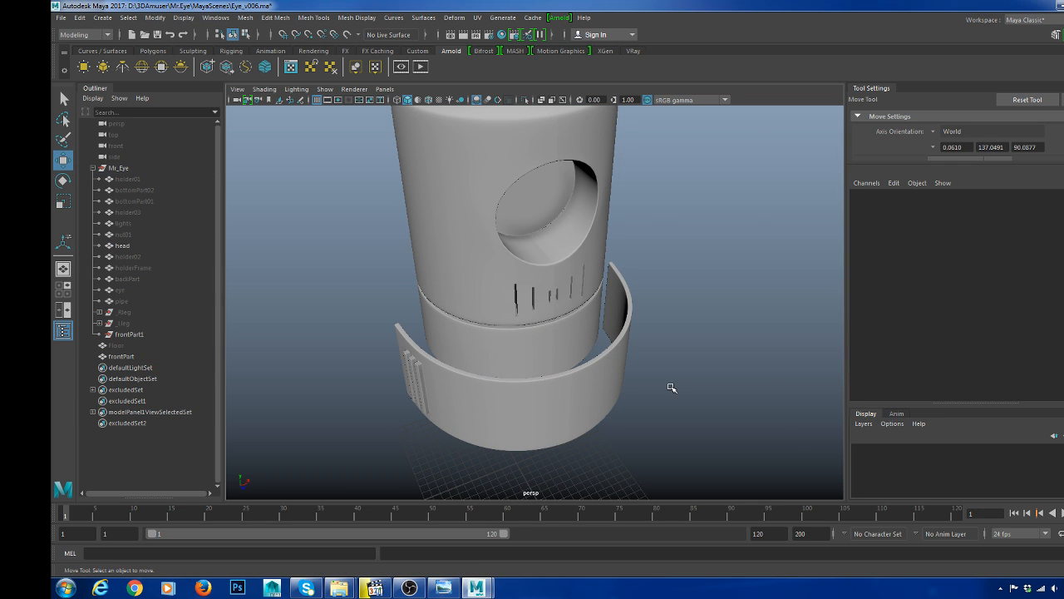